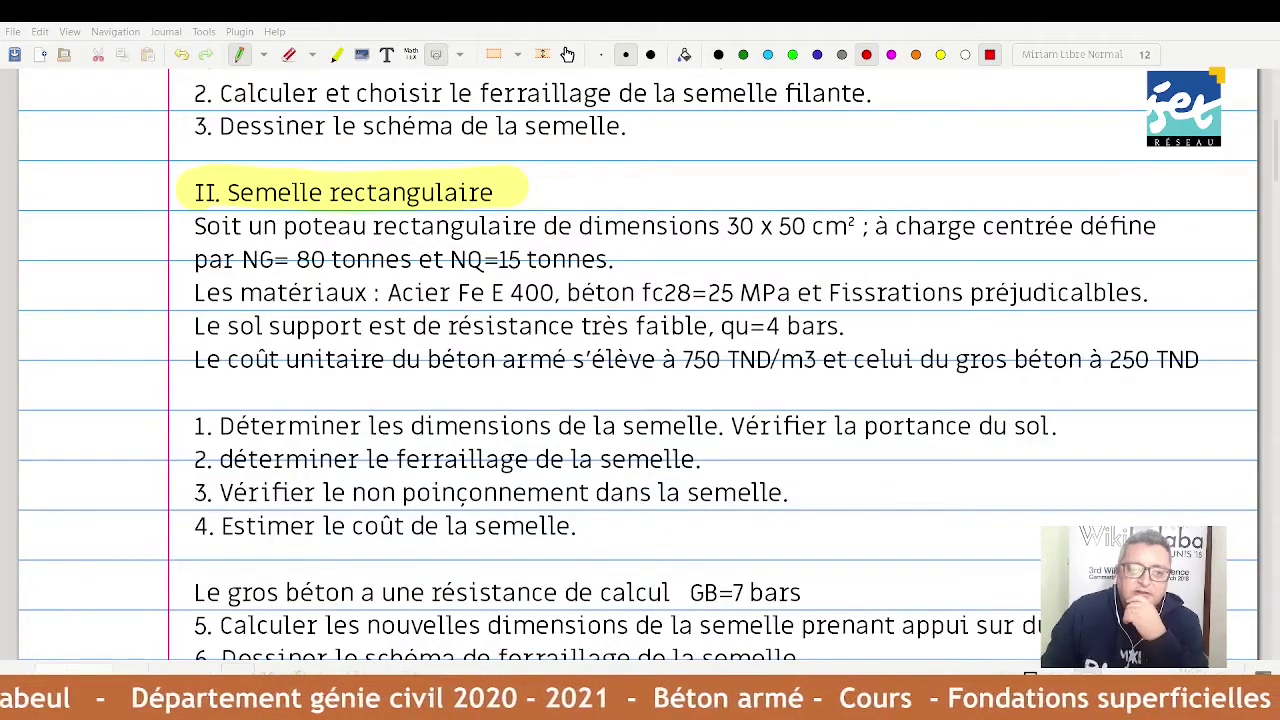
- Highlight 'à charge centrée' in magenta, then switch to the red pen
{"action": "left_click", "coordinate": [337, 55]}
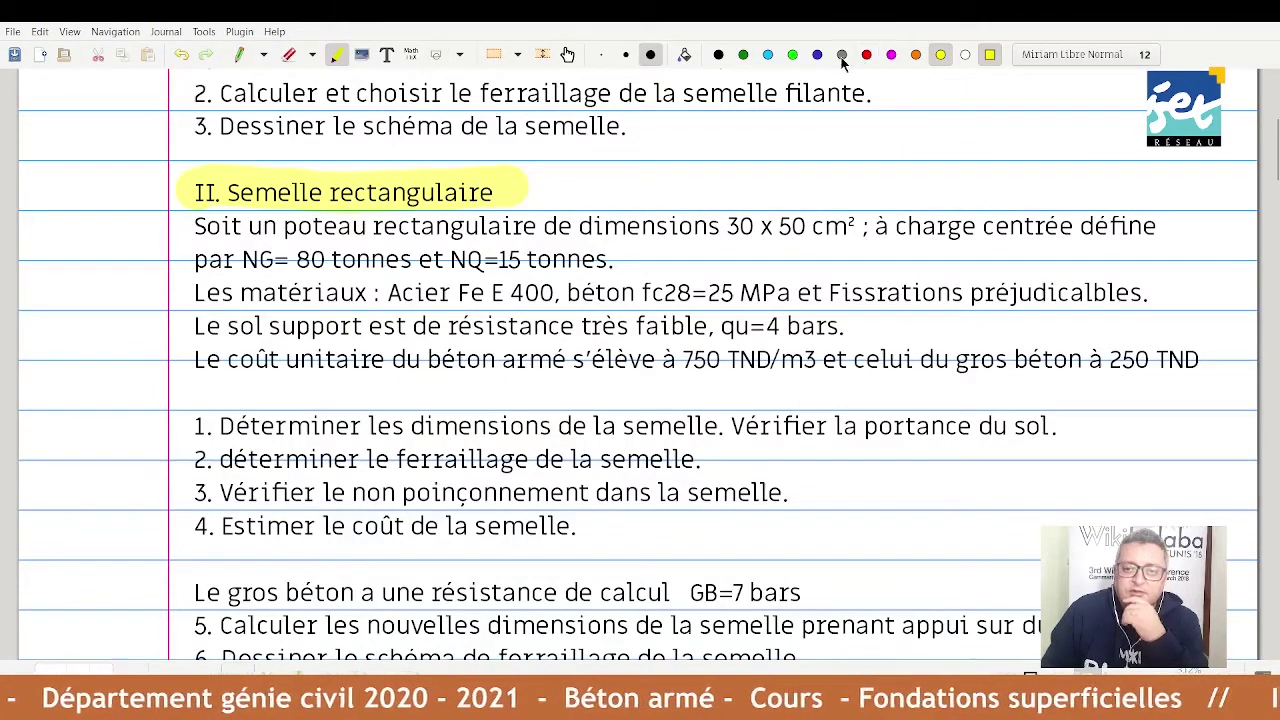
{"action": "left_click", "coordinate": [891, 54]}
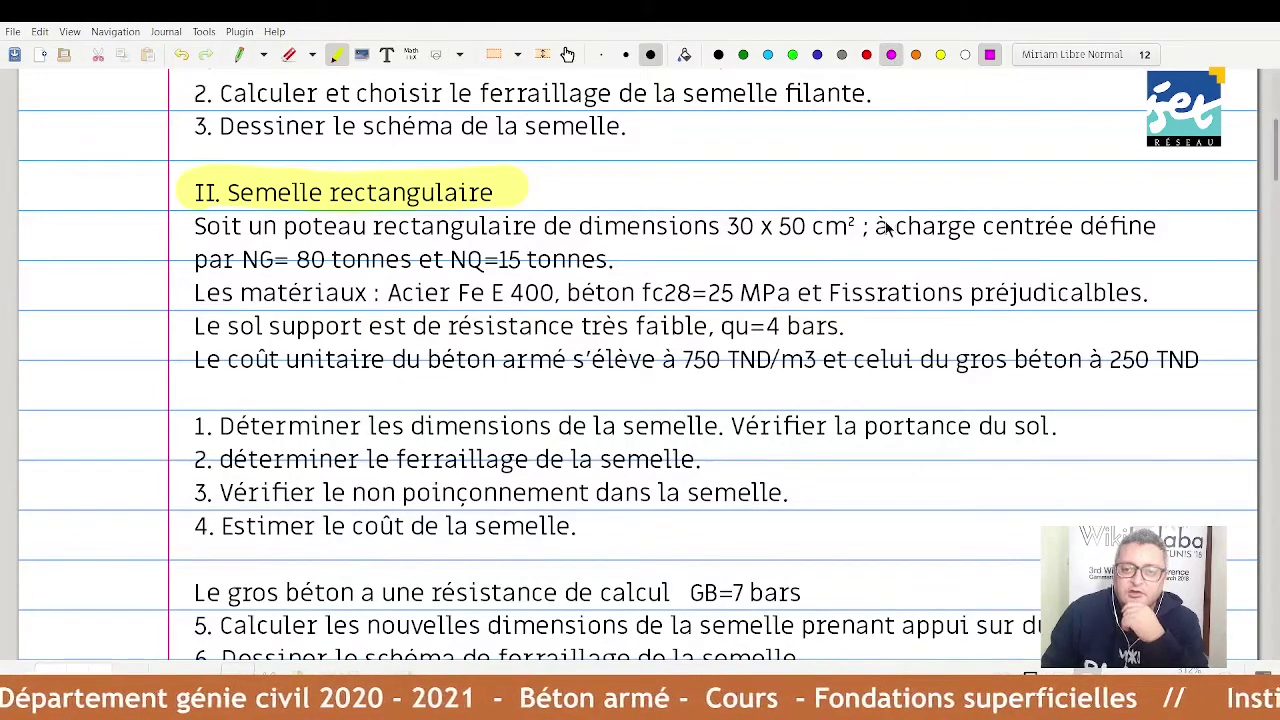
{"action": "left_click_drag", "start_coordinate": [874, 226], "coordinate": [1162, 224]}
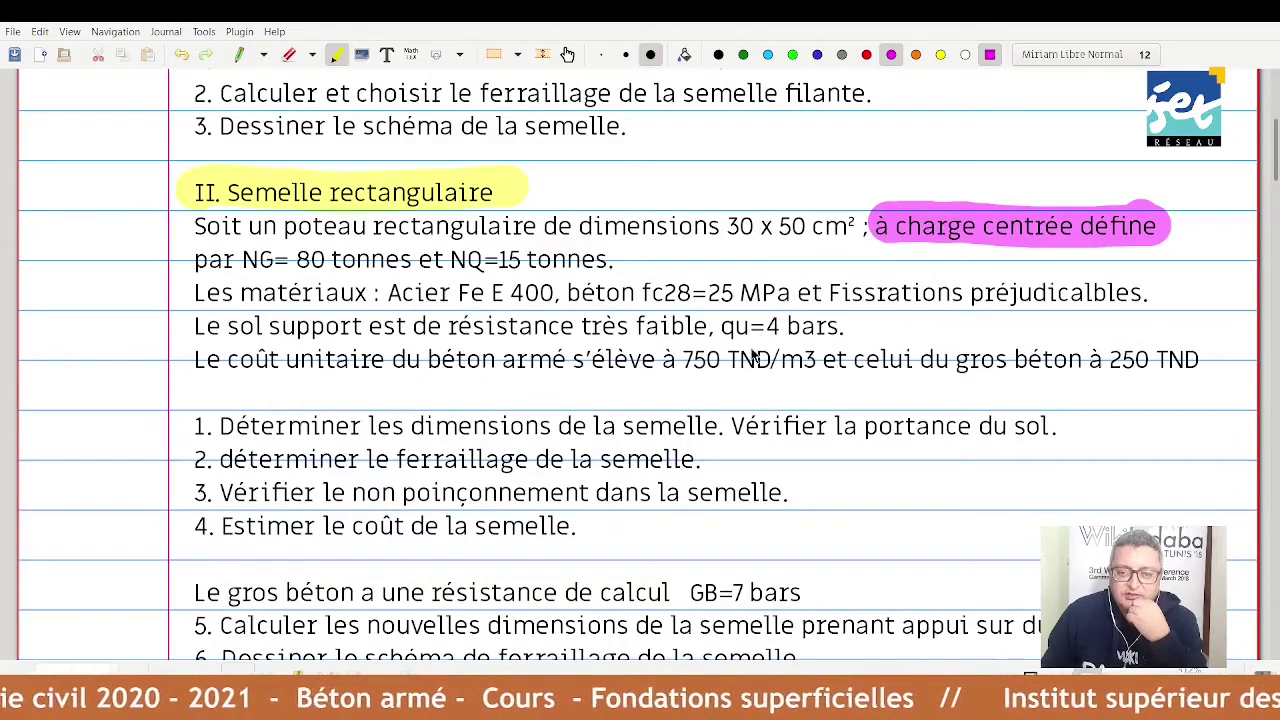
{"action": "left_click", "coordinate": [240, 55]}
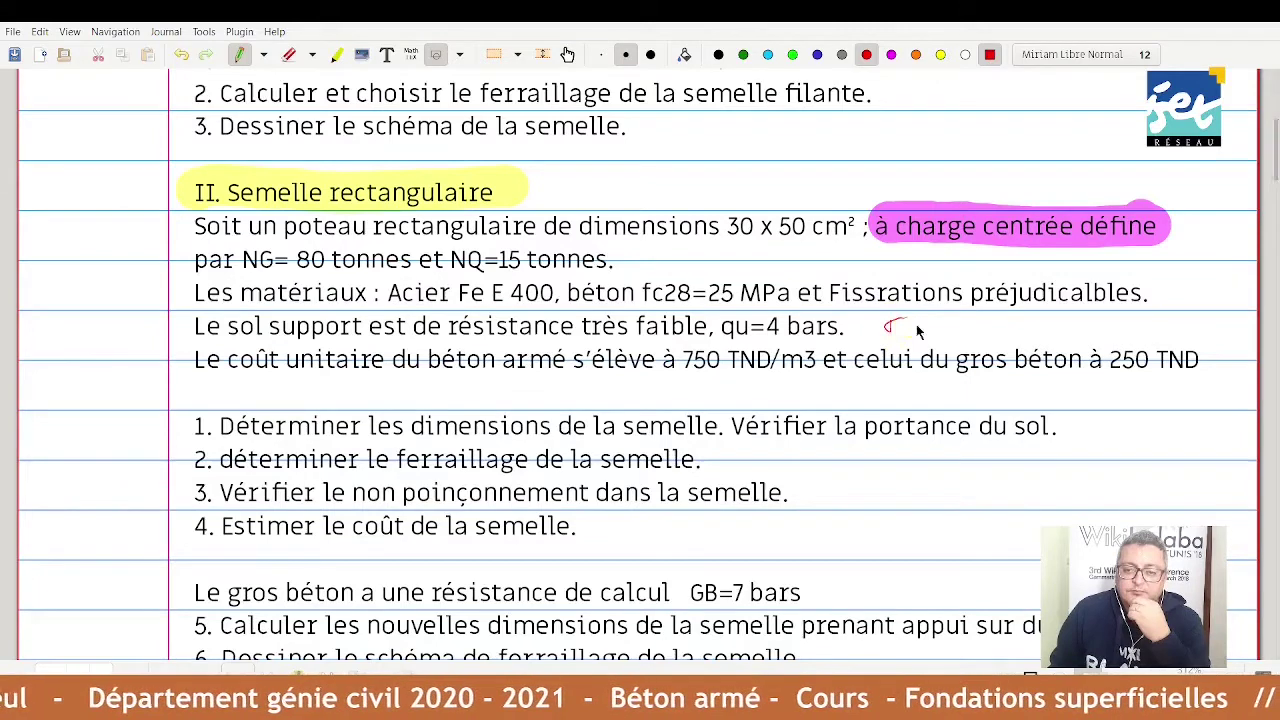
- Write in red σq = qu/2 = 2 bars beside qu=4 bars, σ before GB=7 bars, and /m³ after 250 TND
{"action": "mouse_move", "coordinate": [898, 324]}
{"action": "left_mouse_down"}
{"action": "mouse_move", "coordinate": [890, 336]}
{"action": "mouse_move", "coordinate": [966, 318]}
{"action": "mouse_move", "coordinate": [948, 346]}
{"action": "mouse_move", "coordinate": [990, 329]}
{"action": "left_mouse_up"}
{"action": "left_click_drag", "start_coordinate": [978, 333], "coordinate": [1074, 331]}
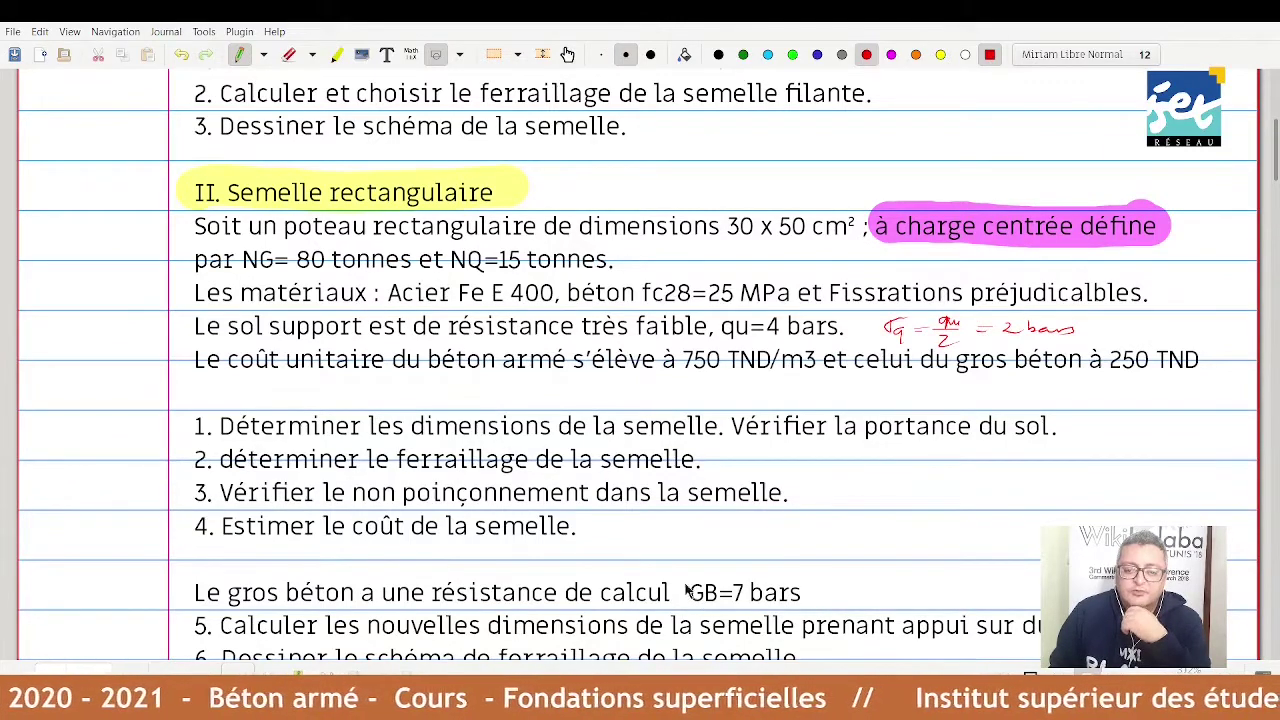
{"action": "left_click_drag", "start_coordinate": [676, 583], "coordinate": [707, 572]}
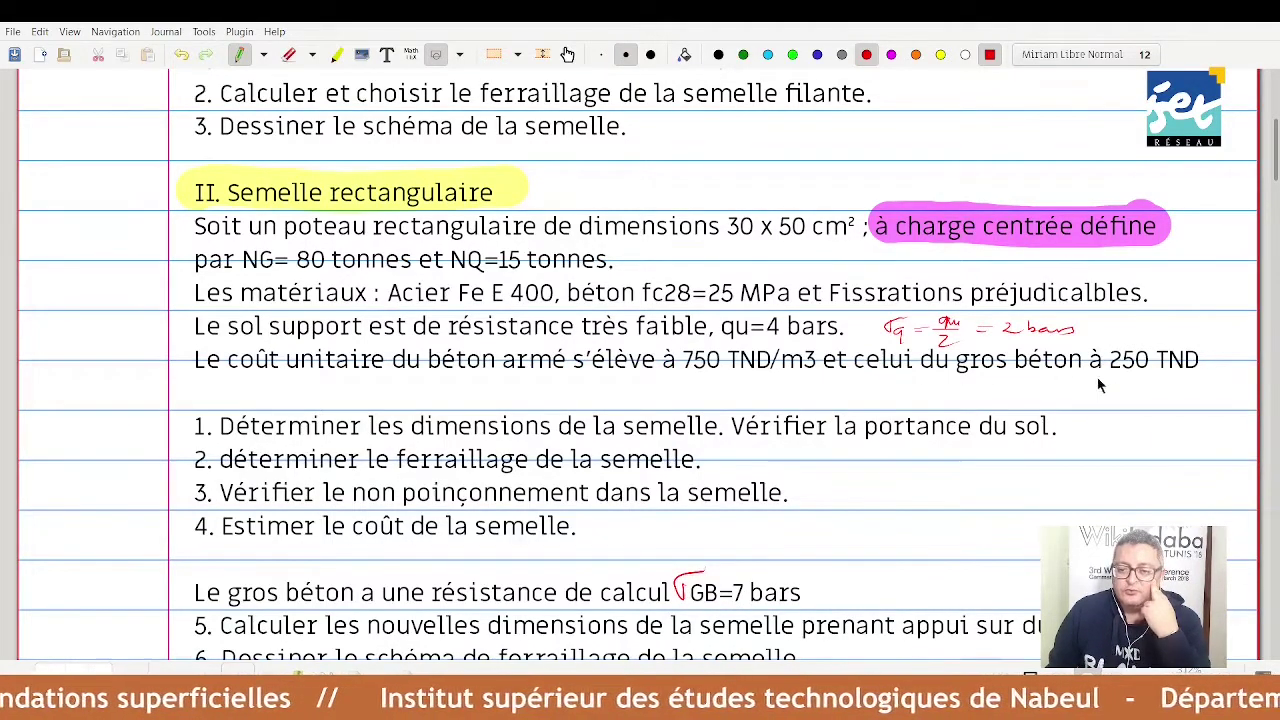
{"action": "mouse_move", "coordinate": [1204, 372]}
{"action": "left_mouse_down"}
{"action": "mouse_move", "coordinate": [1216, 346]}
{"action": "mouse_move", "coordinate": [1242, 360]}
{"action": "mouse_move", "coordinate": [1235, 352]}
{"action": "left_mouse_up"}
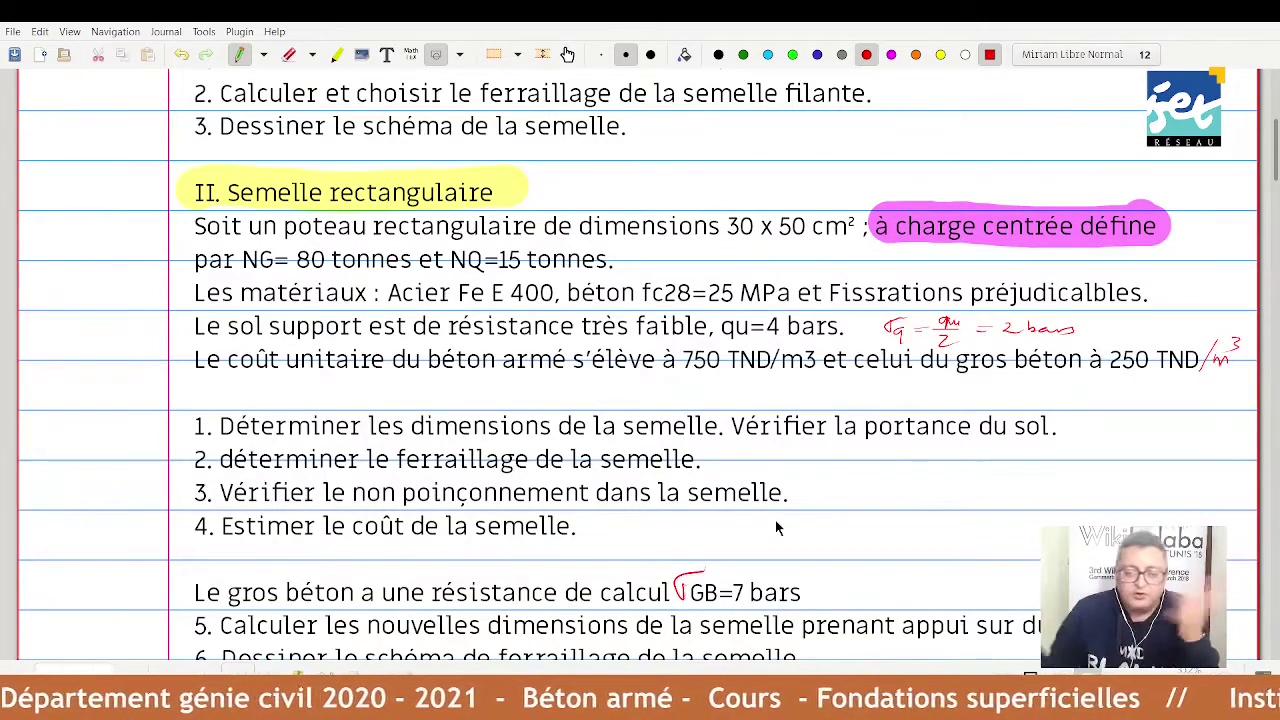
- Scroll down past the annotated statement pages to a blank ruled page
{"action": "scroll", "coordinate": [777, 528], "scroll_direction": "down", "scroll_amount": 3}
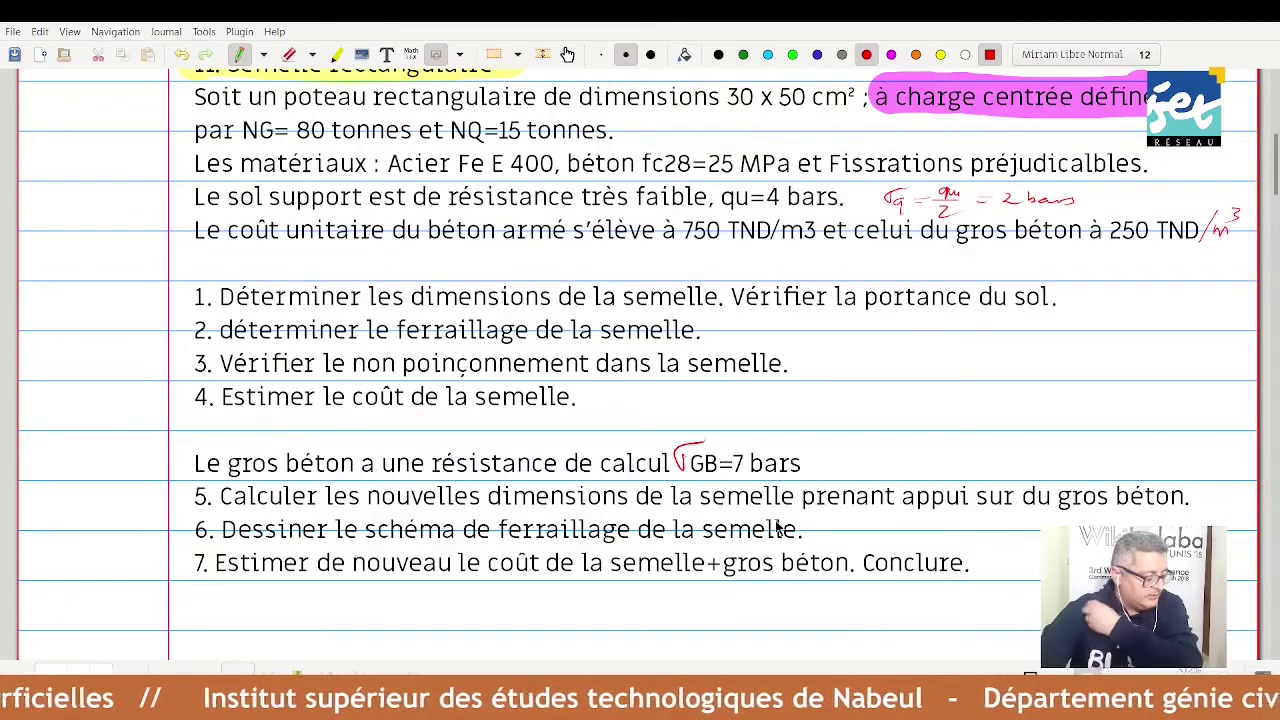
{"action": "scroll", "coordinate": [777, 528], "scroll_direction": "down", "scroll_amount": 3}
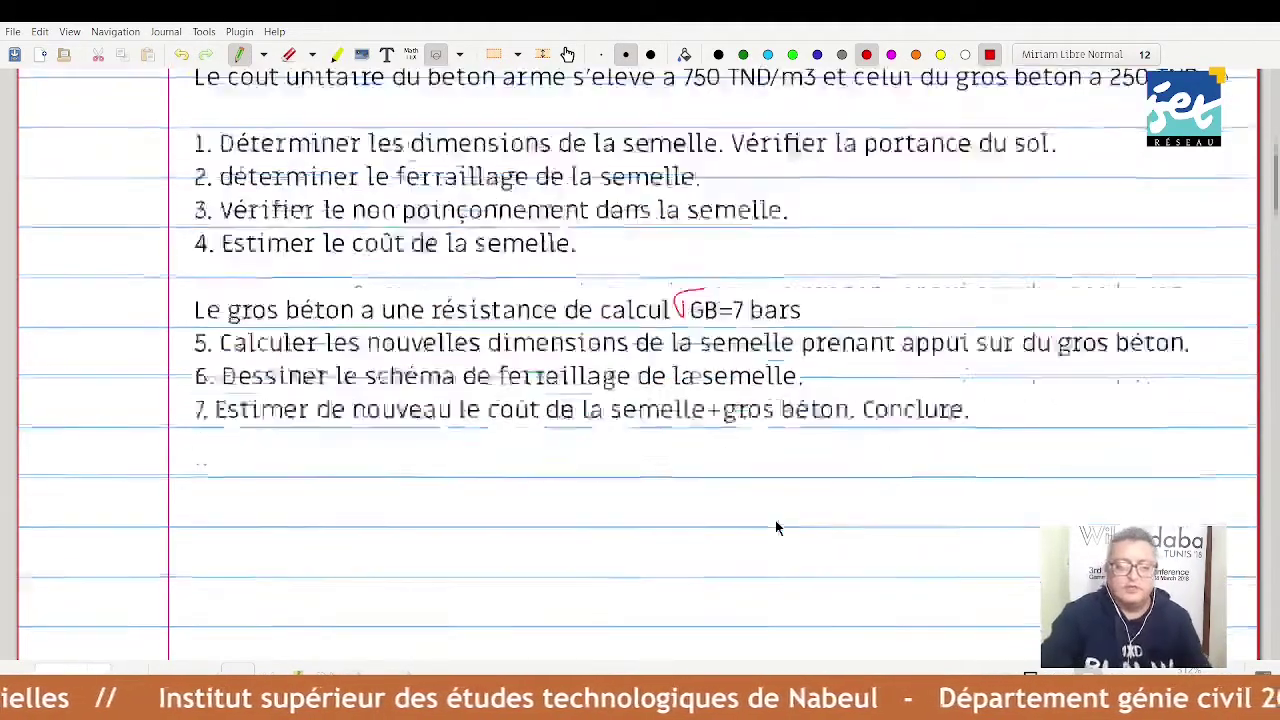
{"action": "scroll", "coordinate": [777, 528], "scroll_direction": "down", "scroll_amount": 10}
{"action": "scroll", "coordinate": [777, 528], "scroll_direction": "down", "scroll_amount": 10}
{"action": "scroll", "coordinate": [775, 528], "scroll_direction": "down", "scroll_amount": 10}
{"action": "scroll", "coordinate": [775, 528], "scroll_direction": "down", "scroll_amount": 5}
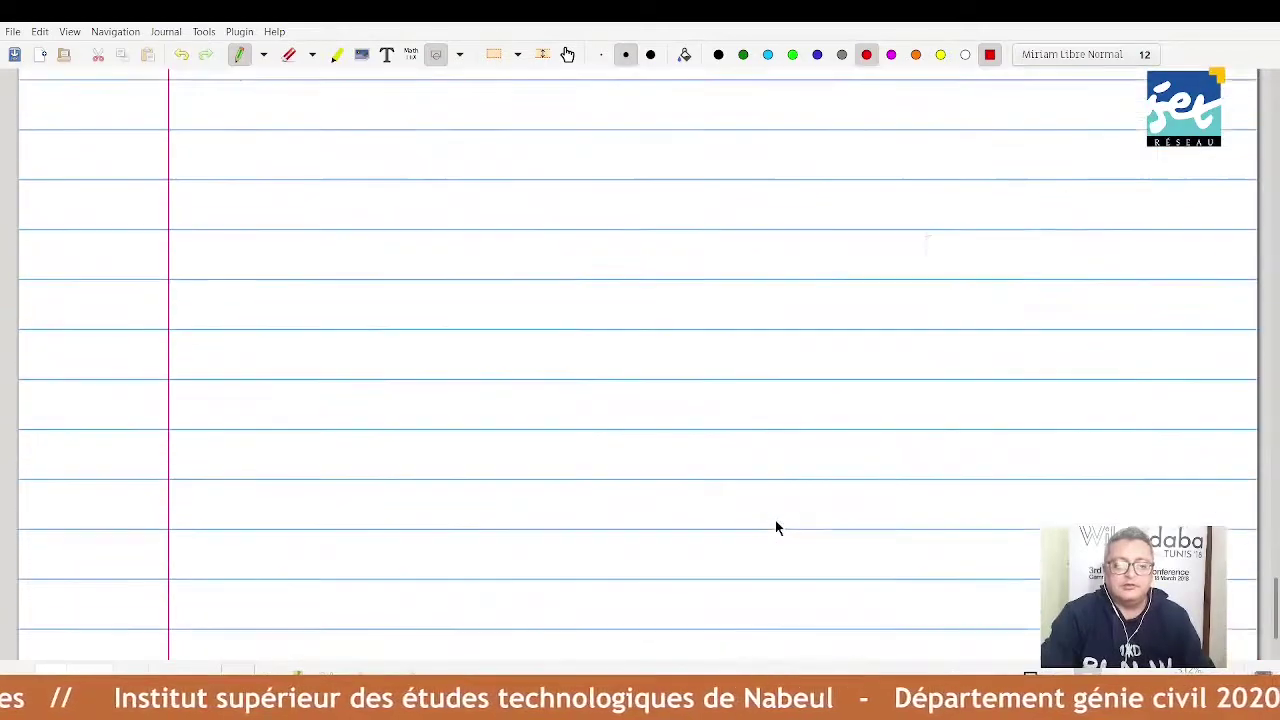
{"action": "scroll", "coordinate": [775, 528], "scroll_direction": "up", "scroll_amount": 3}
{"action": "scroll", "coordinate": [775, 528], "scroll_direction": "down", "scroll_amount": 8}
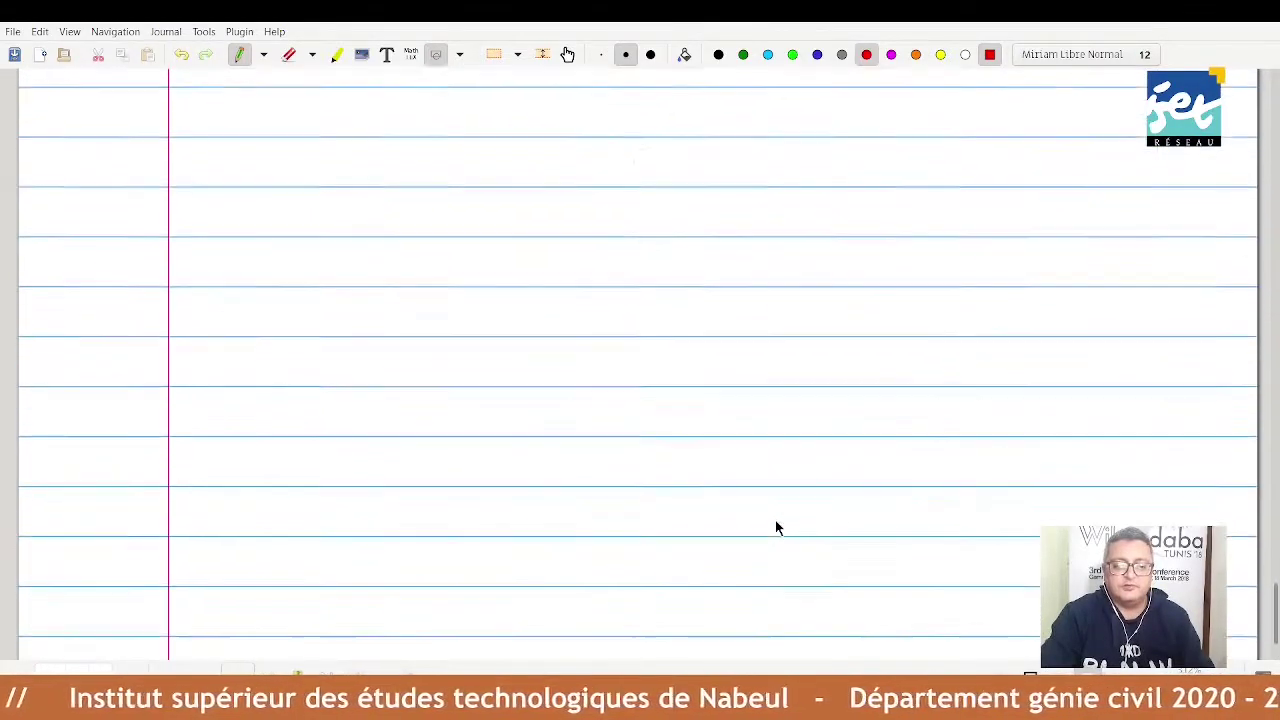
{"action": "scroll", "coordinate": [775, 528], "scroll_direction": "down", "scroll_amount": 1}
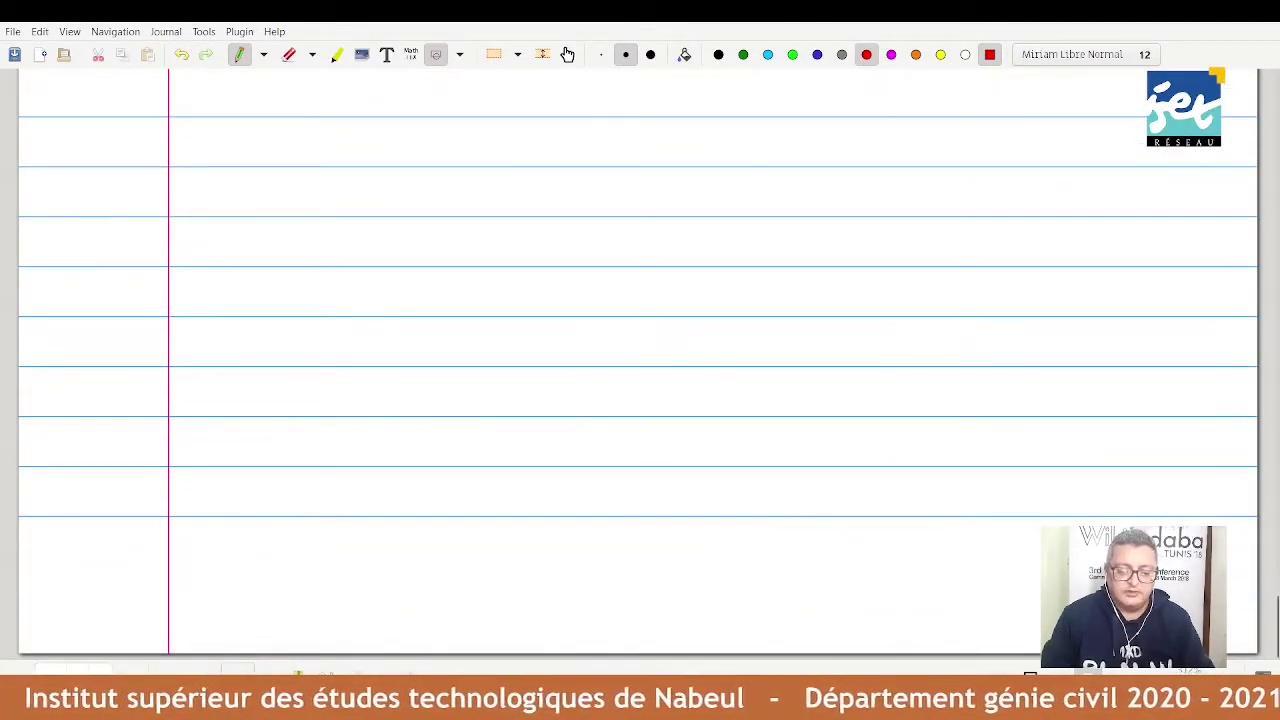
{"action": "scroll", "coordinate": [385, 485], "scroll_direction": "down", "scroll_amount": 5}
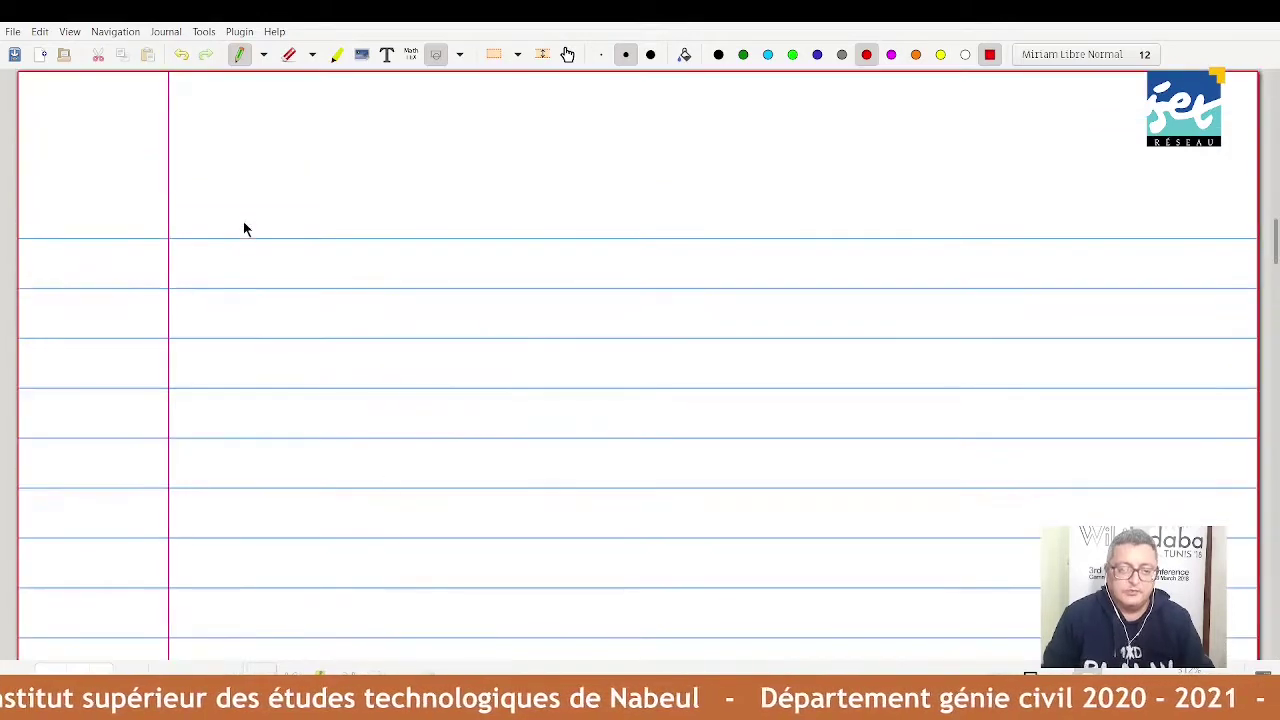
- Write the underlined red heading 'Exercice 2 :'
{"action": "mouse_move", "coordinate": [214, 209]}
{"action": "left_mouse_down"}
{"action": "mouse_move", "coordinate": [212, 232]}
{"action": "mouse_move", "coordinate": [276, 215]}
{"action": "mouse_move", "coordinate": [351, 230]}
{"action": "left_mouse_up"}
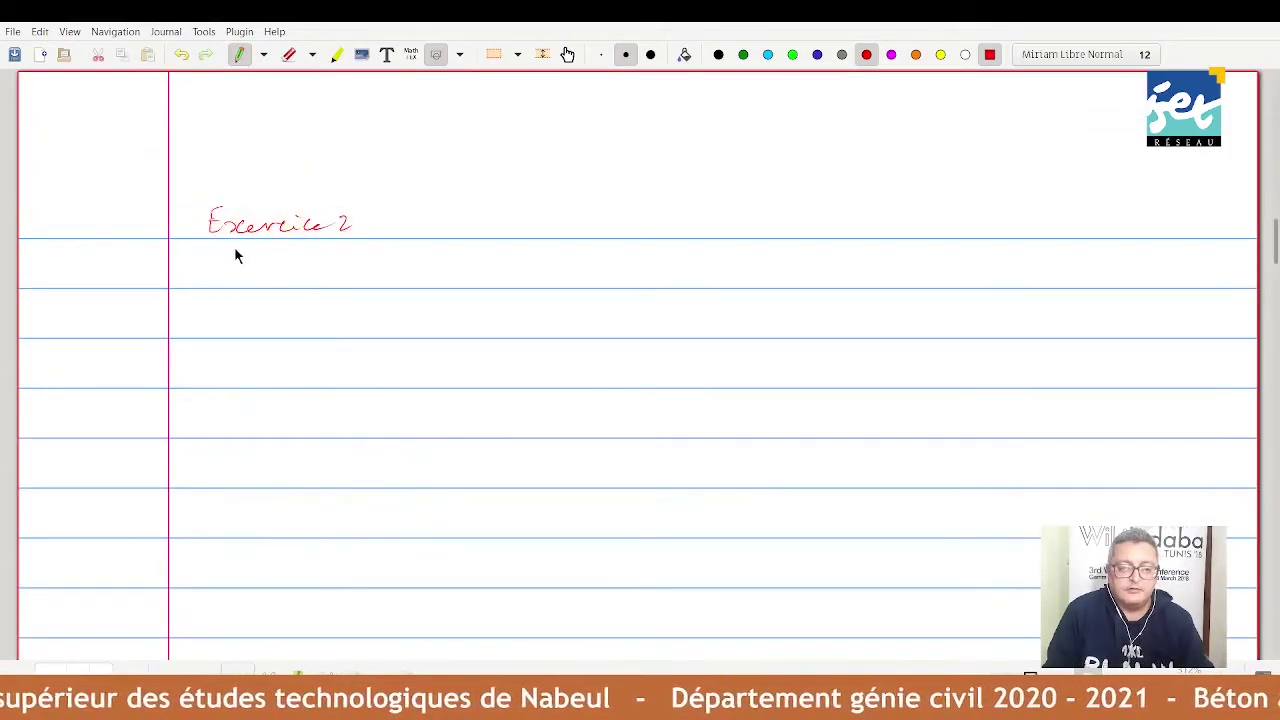
{"action": "left_click_drag", "start_coordinate": [225, 244], "coordinate": [356, 245]}
{"action": "left_click", "coordinate": [370, 219]}
{"action": "left_click", "coordinate": [371, 229]}
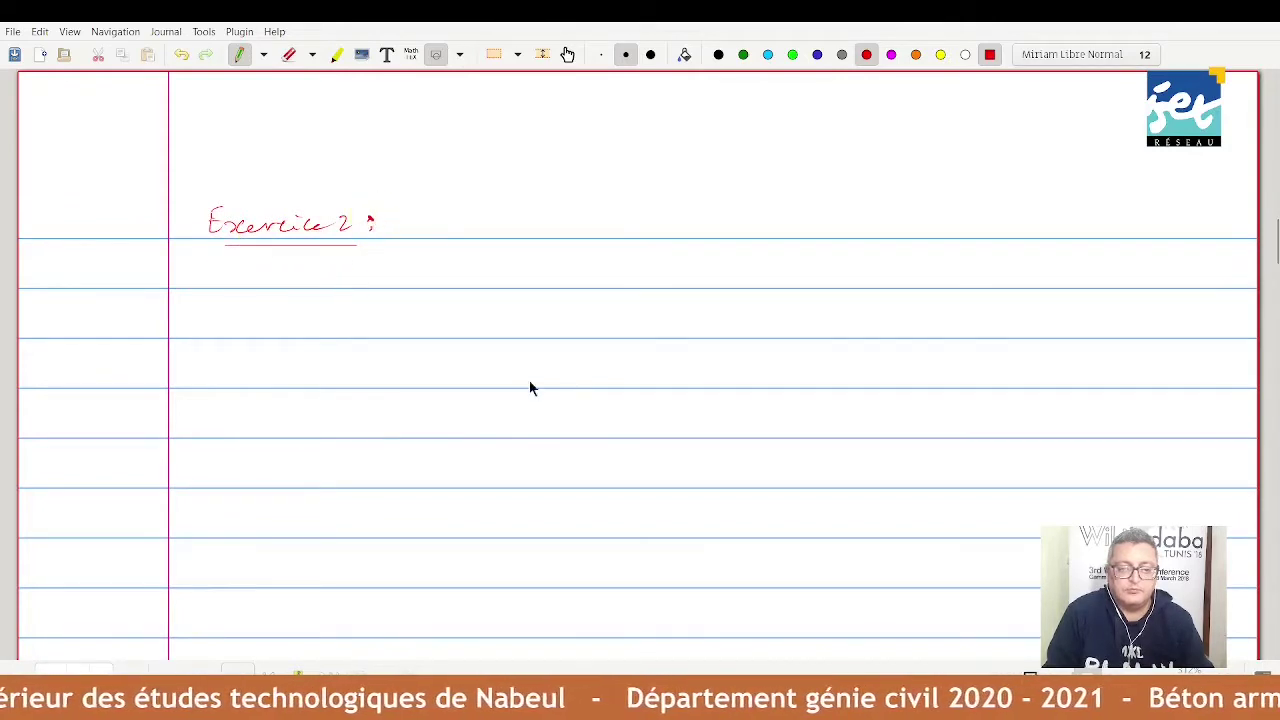
- Sketch the column as a box in black ink
{"action": "left_click", "coordinate": [718, 54]}
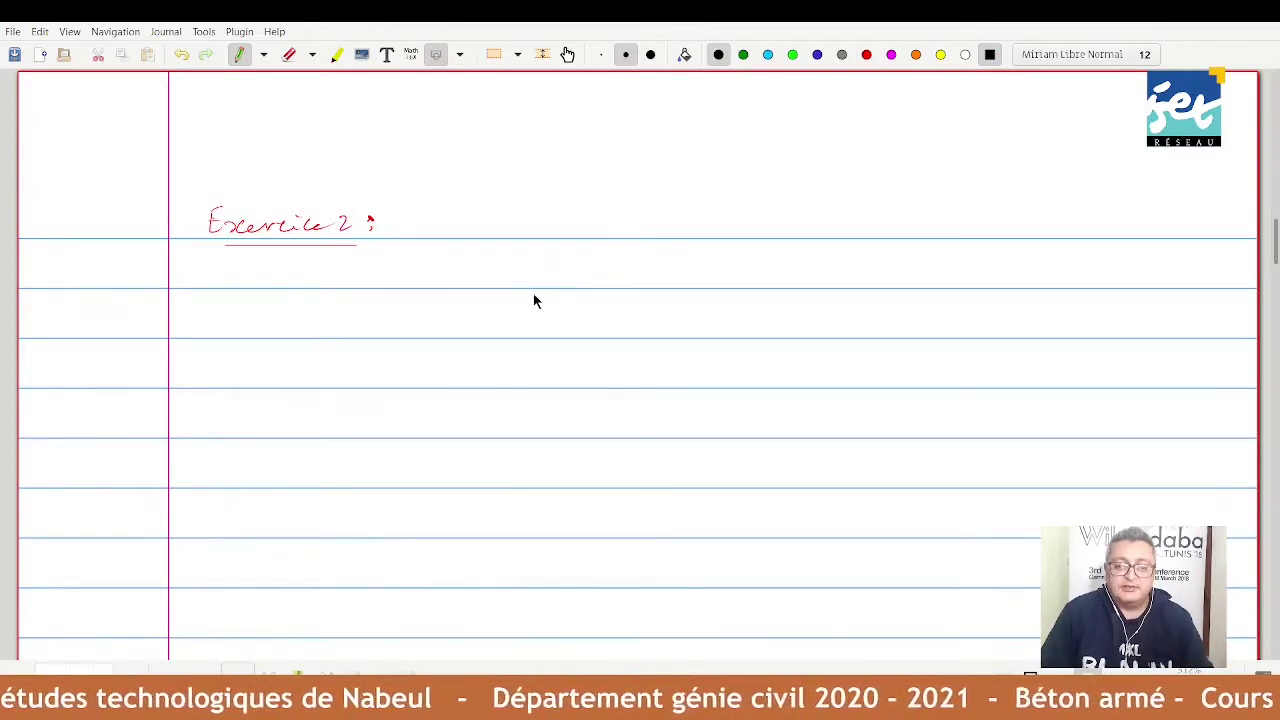
{"action": "left_click_drag", "start_coordinate": [524, 286], "coordinate": [524, 368]}
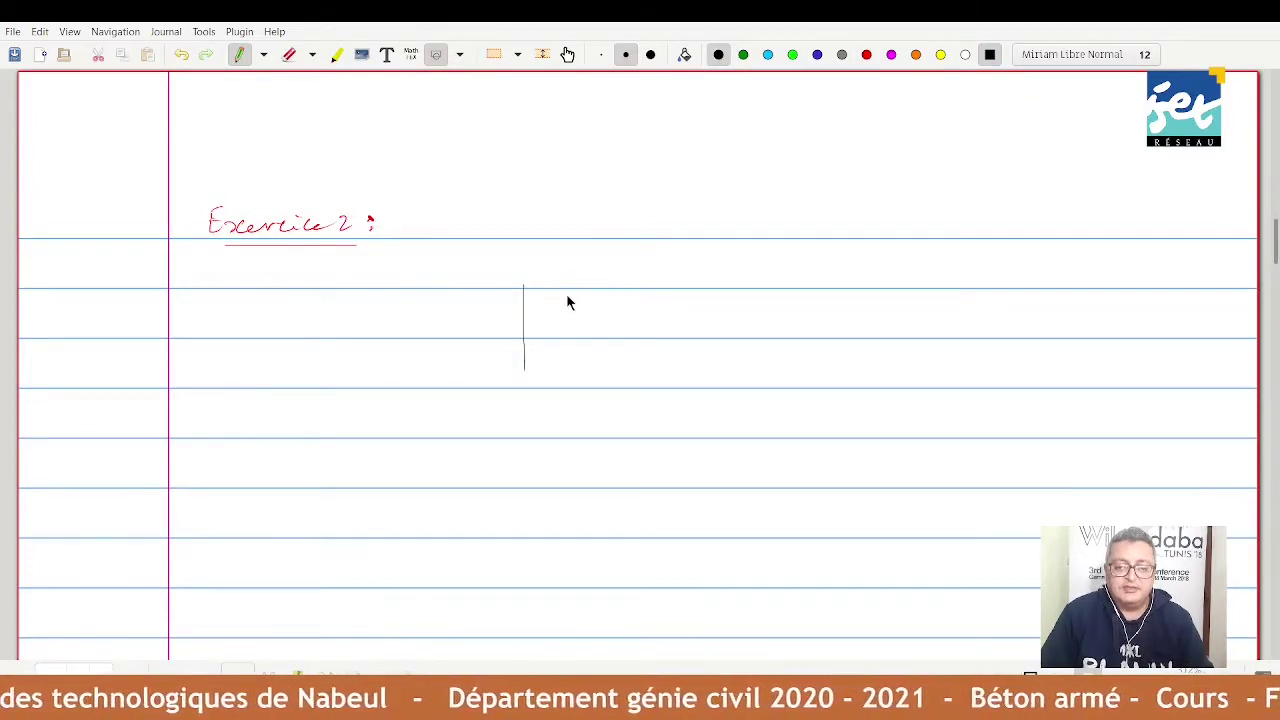
{"action": "left_click_drag", "start_coordinate": [567, 294], "coordinate": [567, 373]}
{"action": "mouse_move", "coordinate": [636, 260]}
{"action": "left_mouse_down"}
{"action": "mouse_move", "coordinate": [640, 316]}
{"action": "mouse_move", "coordinate": [557, 382]}
{"action": "mouse_move", "coordinate": [524, 366]}
{"action": "left_mouse_up"}
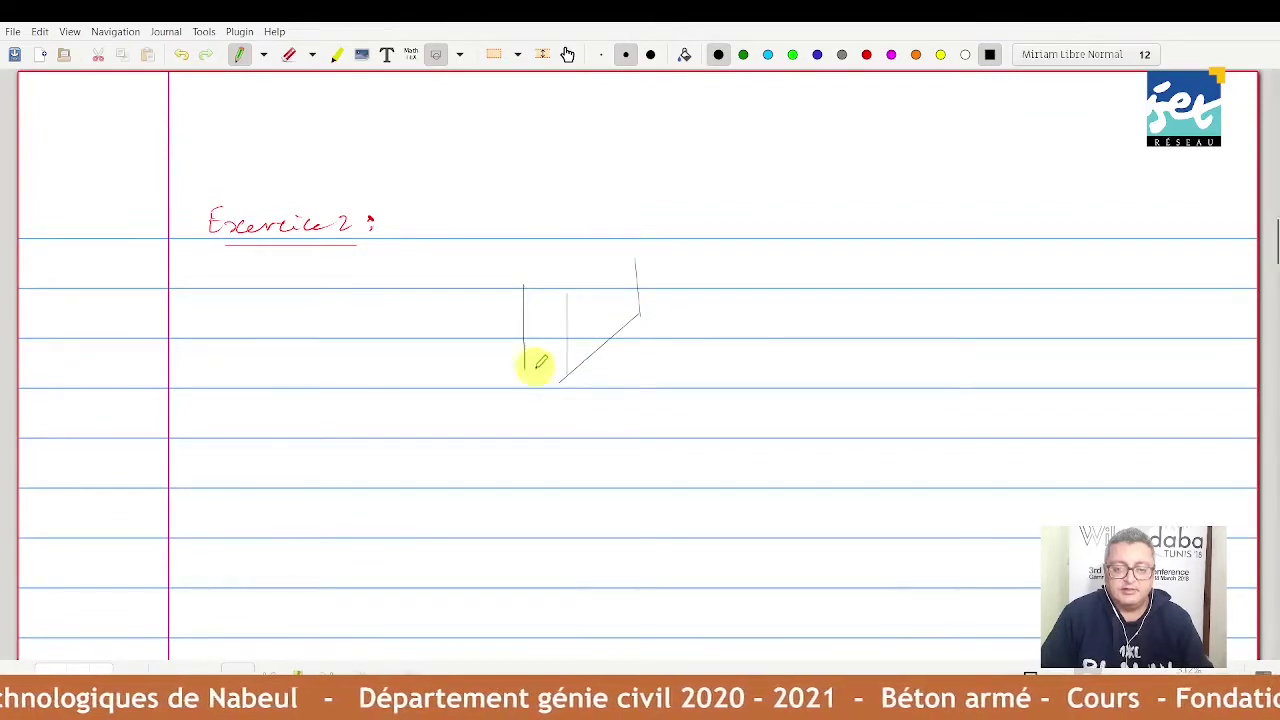
{"action": "left_click_drag", "start_coordinate": [568, 276], "coordinate": [568, 320]}
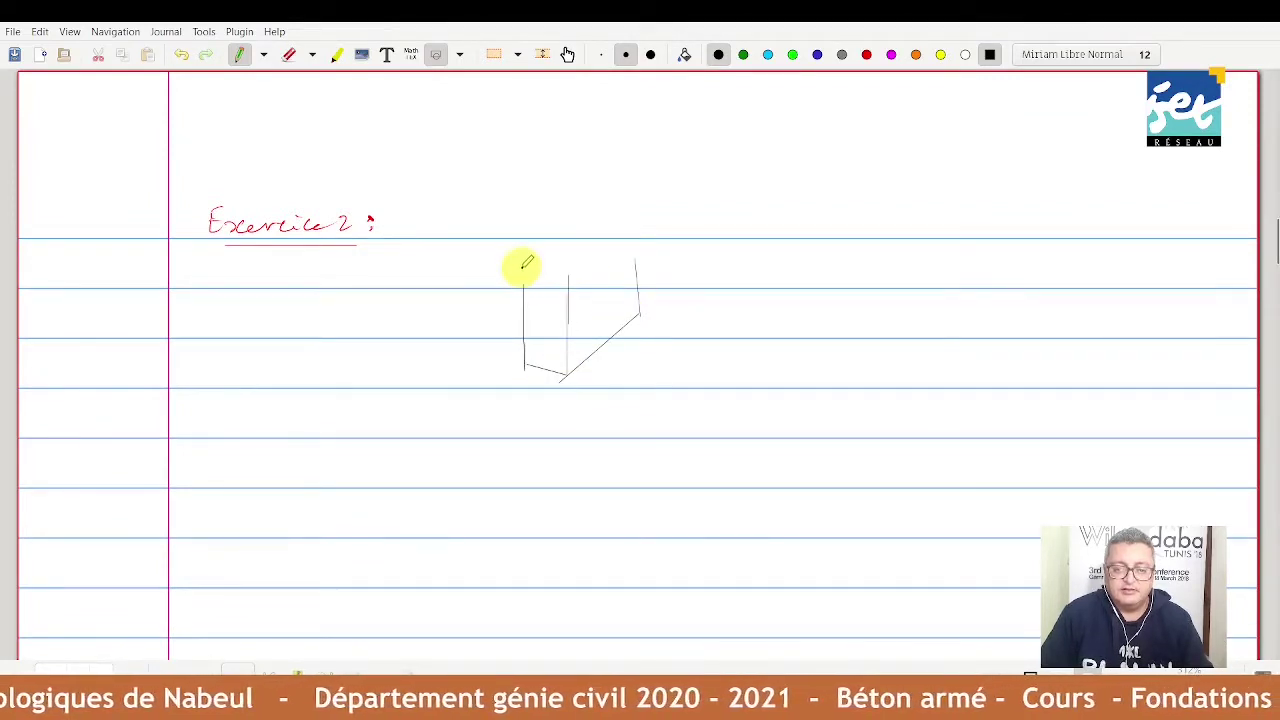
{"action": "left_click_drag", "start_coordinate": [521, 270], "coordinate": [632, 255]}
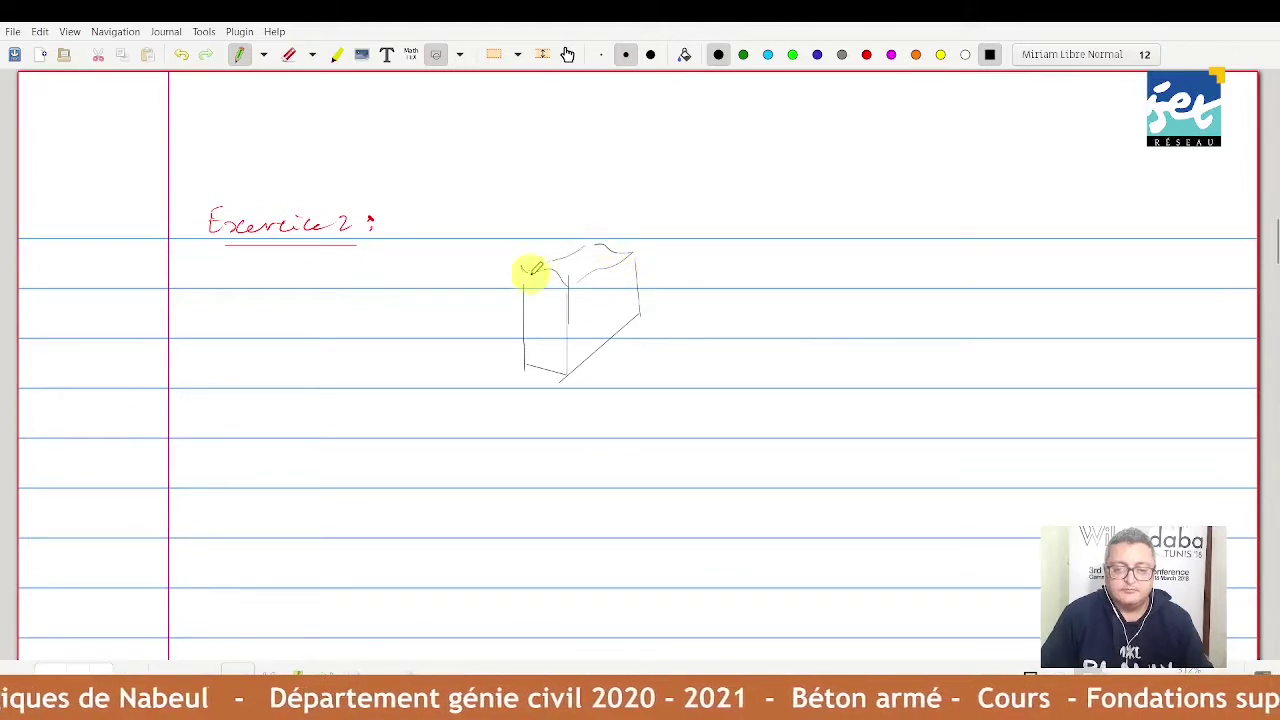
{"action": "left_click_drag", "start_coordinate": [529, 270], "coordinate": [632, 254]}
- Dimension the column's sides as 50 and 30
{"action": "left_click_drag", "start_coordinate": [662, 314], "coordinate": [684, 314]}
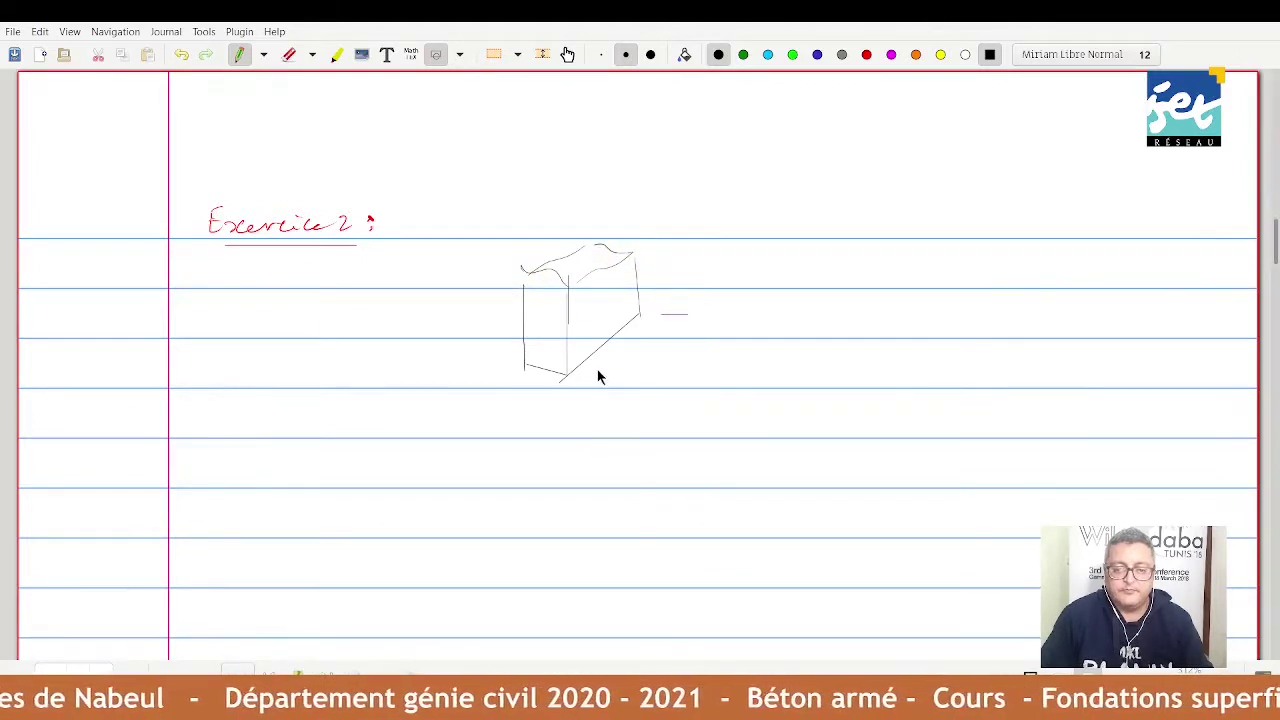
{"action": "left_click_drag", "start_coordinate": [596, 380], "coordinate": [625, 387]}
{"action": "left_click_drag", "start_coordinate": [677, 314], "coordinate": [617, 388]}
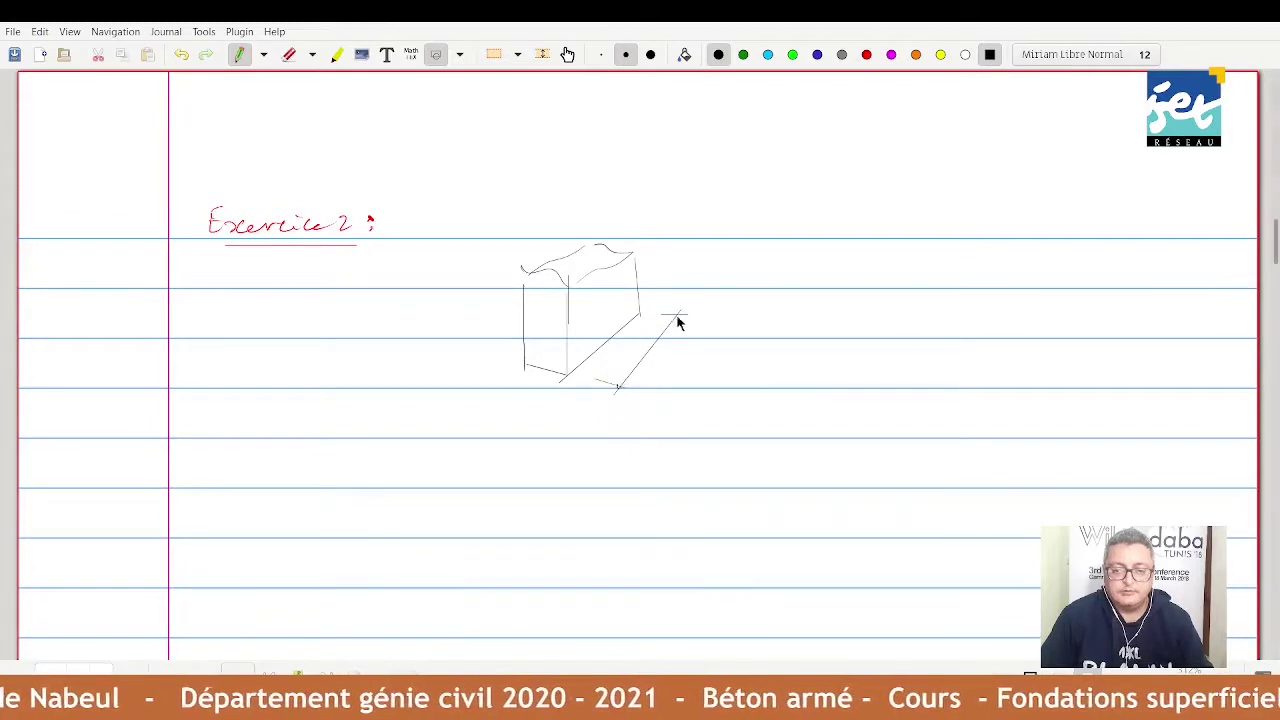
{"action": "mouse_move", "coordinate": [675, 308]}
{"action": "left_mouse_down"}
{"action": "mouse_move", "coordinate": [664, 362]}
{"action": "mouse_move", "coordinate": [728, 356]}
{"action": "left_mouse_up"}
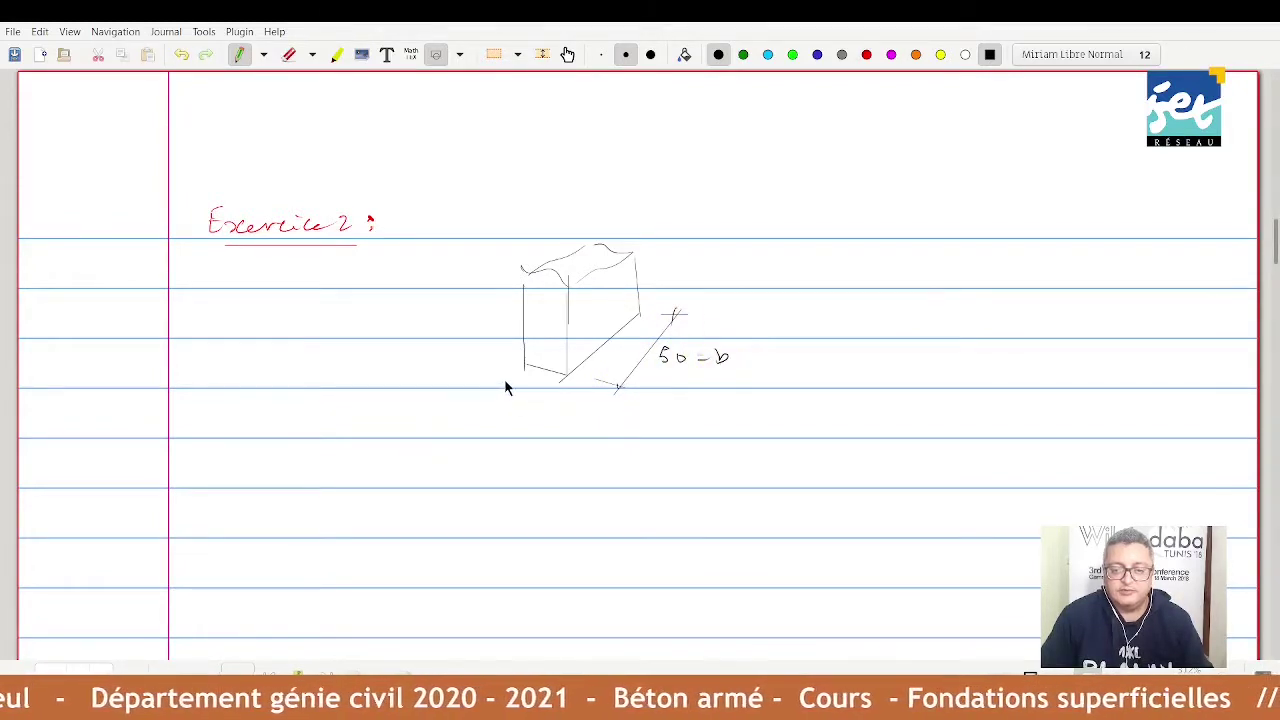
{"action": "mouse_move", "coordinate": [505, 380]}
{"action": "left_mouse_down"}
{"action": "mouse_move", "coordinate": [497, 391]}
{"action": "mouse_move", "coordinate": [552, 410]}
{"action": "mouse_move", "coordinate": [504, 394]}
{"action": "mouse_move", "coordinate": [490, 427]}
{"action": "mouse_move", "coordinate": [512, 418]}
{"action": "left_mouse_up"}
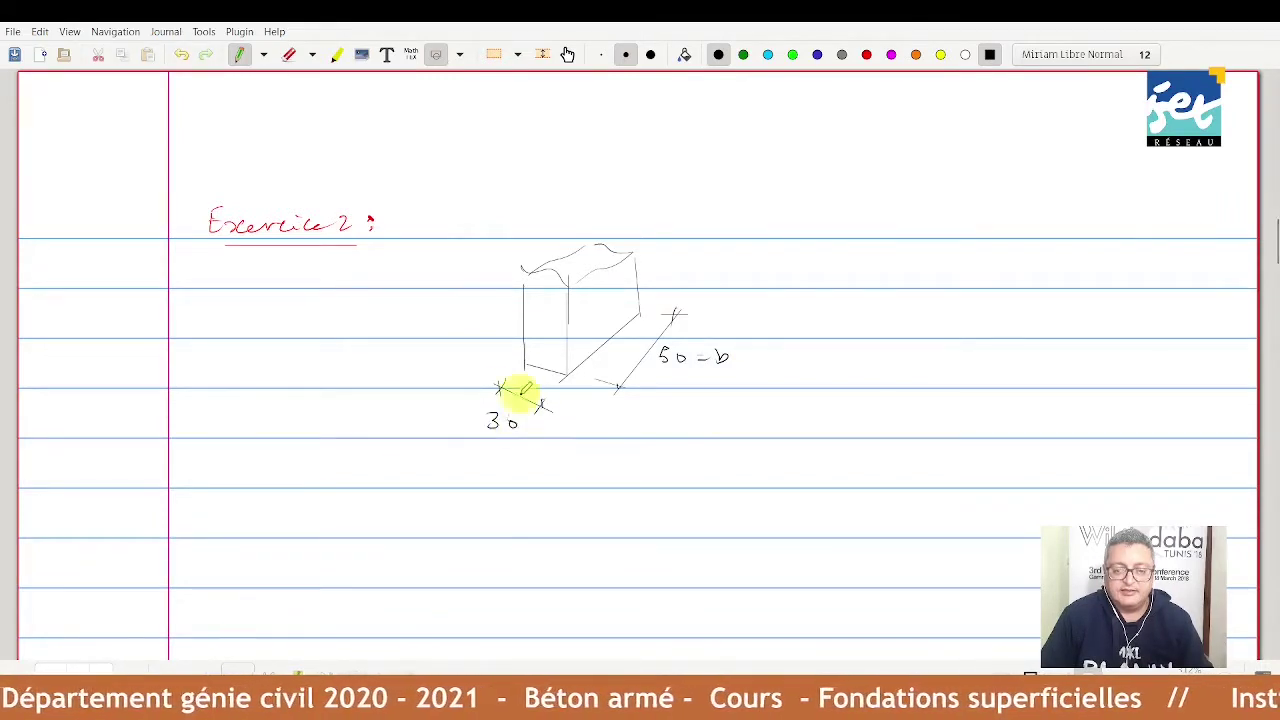
- Draw the column's dashed vertical axis and the load arrow on it
{"action": "left_click_drag", "start_coordinate": [585, 207], "coordinate": [585, 216]}
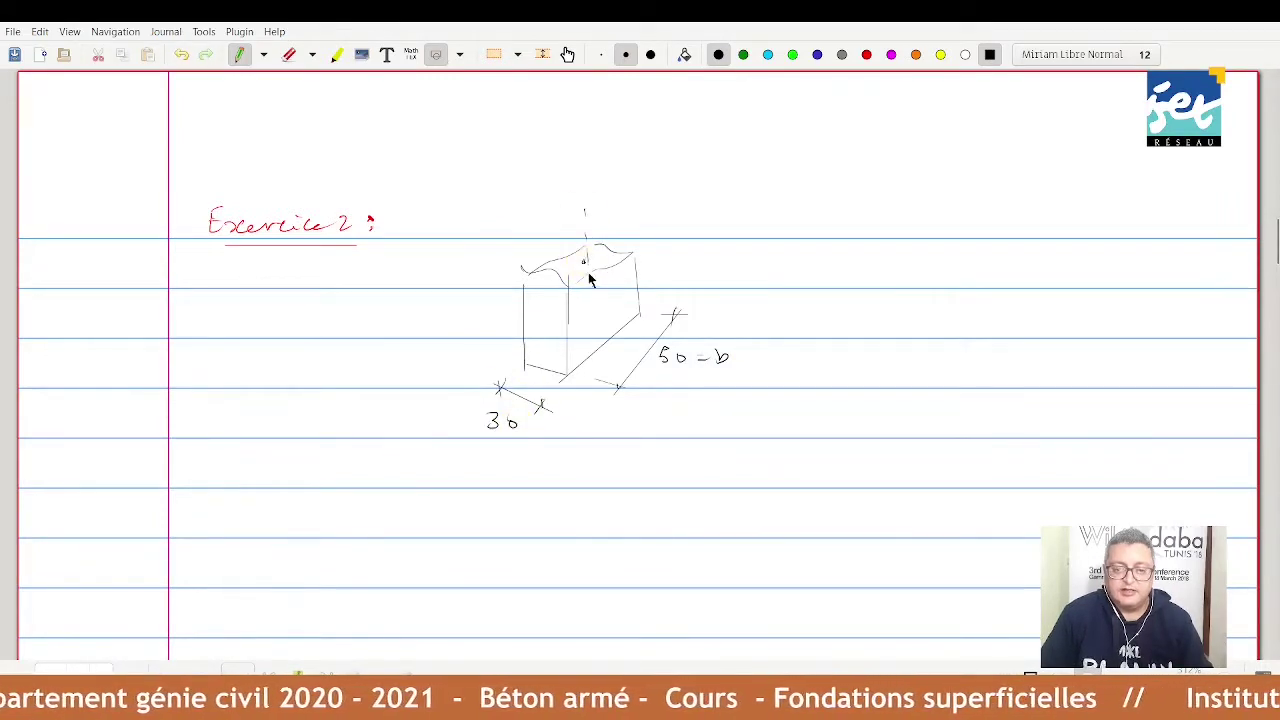
{"action": "left_click_drag", "start_coordinate": [588, 322], "coordinate": [588, 338]}
{"action": "left_click_drag", "start_coordinate": [591, 263], "coordinate": [586, 375]}
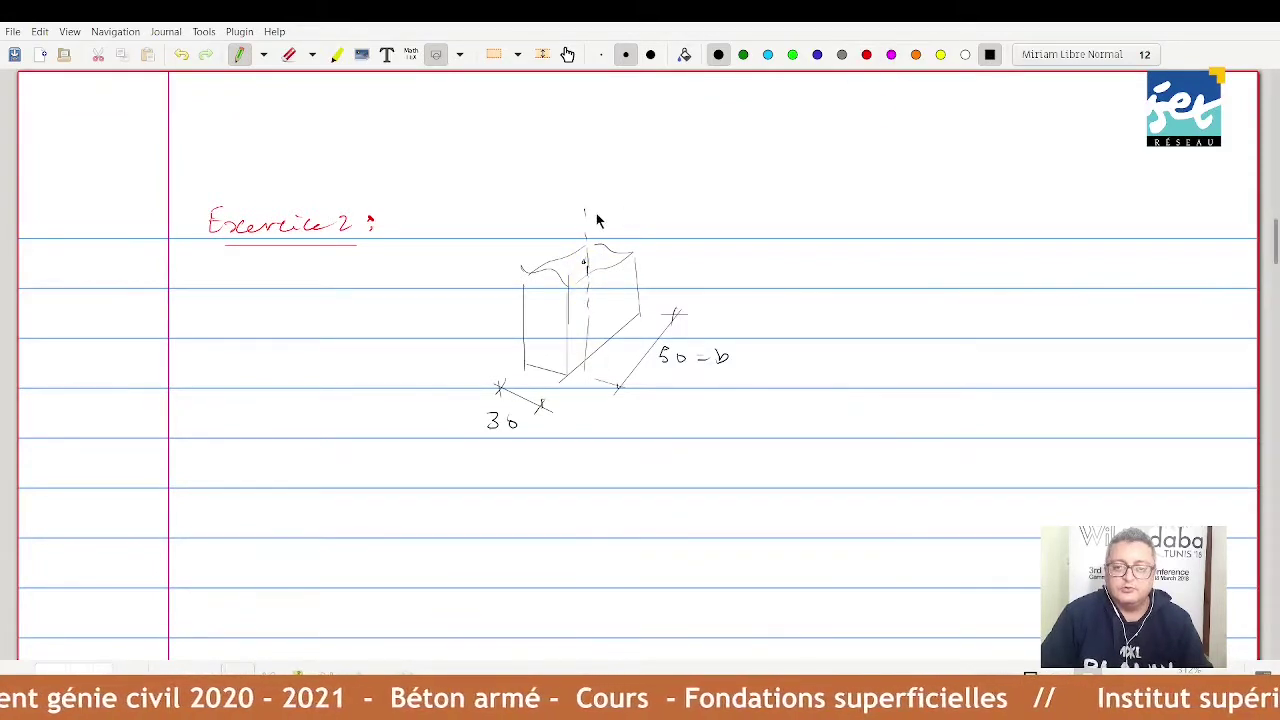
{"action": "left_click_drag", "start_coordinate": [586, 196], "coordinate": [585, 245]}
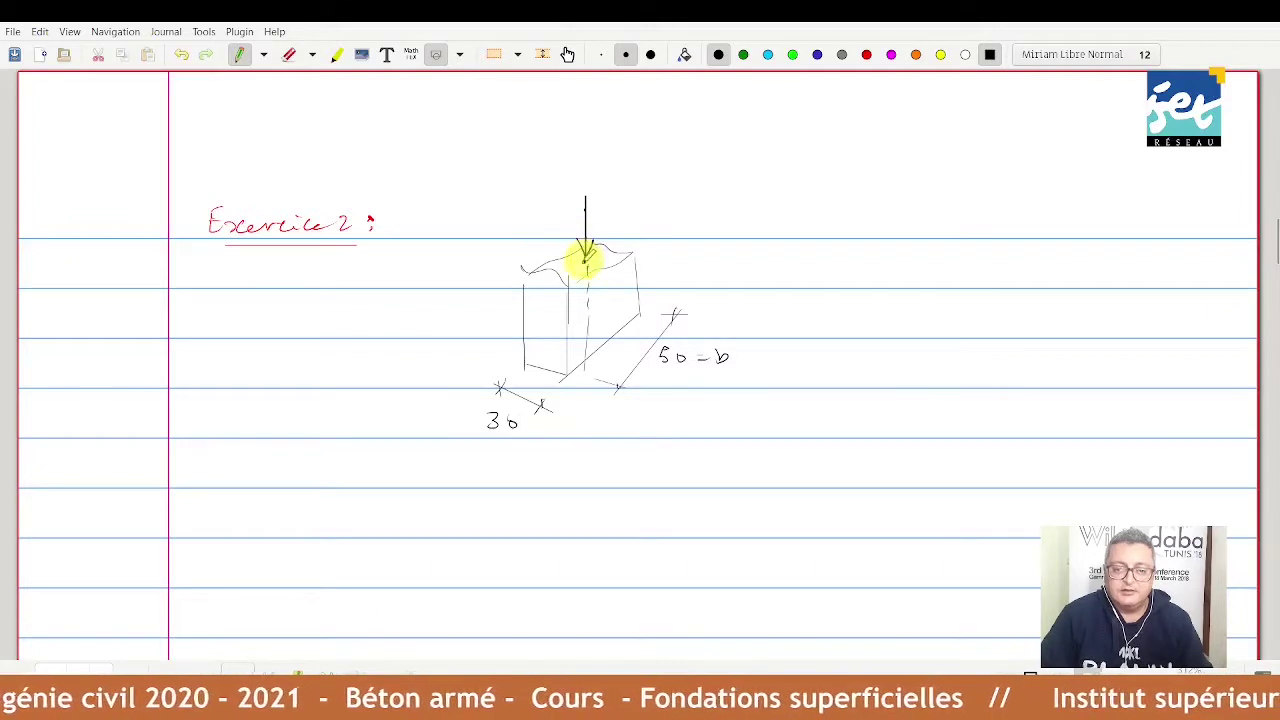
- In red, retrace the load arrow and label it Nu = 1,35 NG + 1,50 NQ
{"action": "left_click", "coordinate": [866, 54]}
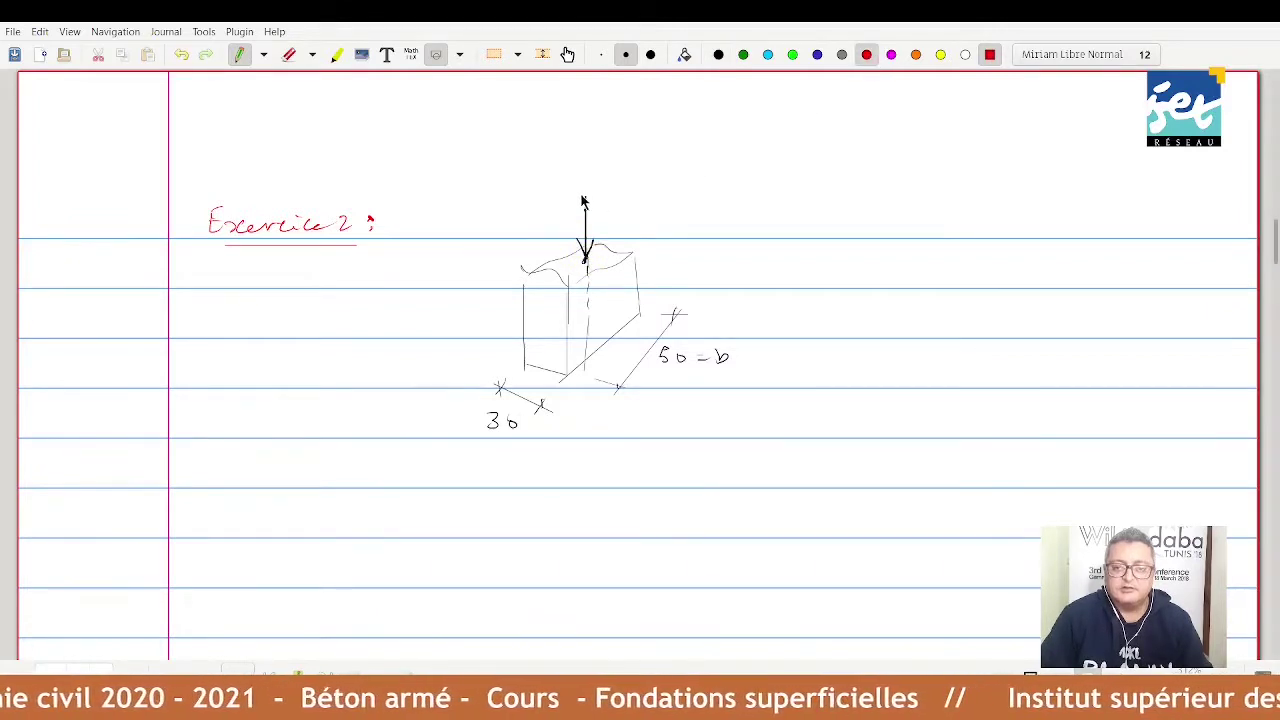
{"action": "mouse_move", "coordinate": [585, 199]}
{"action": "left_mouse_down"}
{"action": "mouse_move", "coordinate": [585, 244]}
{"action": "mouse_move", "coordinate": [597, 242]}
{"action": "mouse_move", "coordinate": [586, 262]}
{"action": "left_mouse_up"}
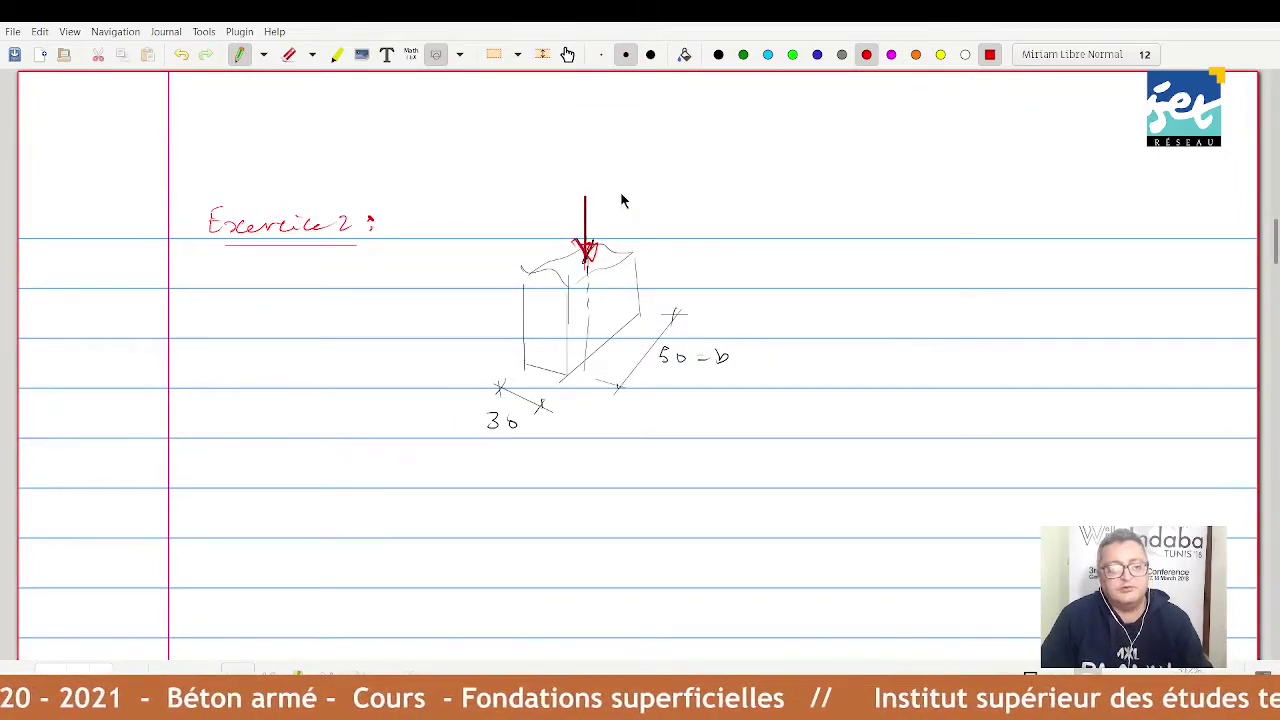
{"action": "mouse_move", "coordinate": [609, 219]}
{"action": "left_mouse_down"}
{"action": "mouse_move", "coordinate": [609, 202]}
{"action": "mouse_move", "coordinate": [668, 221]}
{"action": "left_mouse_up"}
{"action": "mouse_move", "coordinate": [677, 218]}
{"action": "left_mouse_down"}
{"action": "mouse_move", "coordinate": [742, 206]}
{"action": "mouse_move", "coordinate": [745, 226]}
{"action": "mouse_move", "coordinate": [774, 214]}
{"action": "left_mouse_up"}
{"action": "left_click_drag", "start_coordinate": [768, 208], "coordinate": [787, 222]}
{"action": "mouse_move", "coordinate": [799, 219]}
{"action": "left_mouse_down"}
{"action": "mouse_move", "coordinate": [858, 207]}
{"action": "mouse_move", "coordinate": [872, 222]}
{"action": "left_mouse_up"}
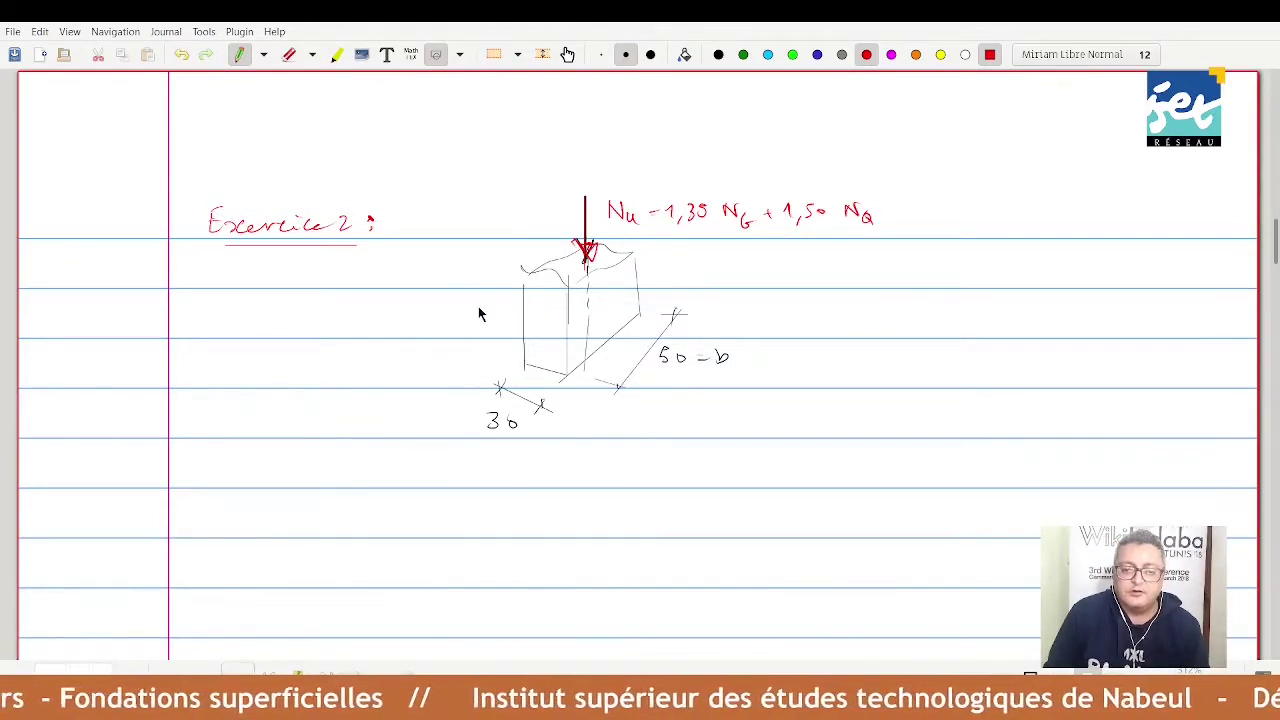
- Sketch the footing slab outline beneath the column, undoing one misplaced edge
{"action": "left_click_drag", "start_coordinate": [477, 307], "coordinate": [680, 477]}
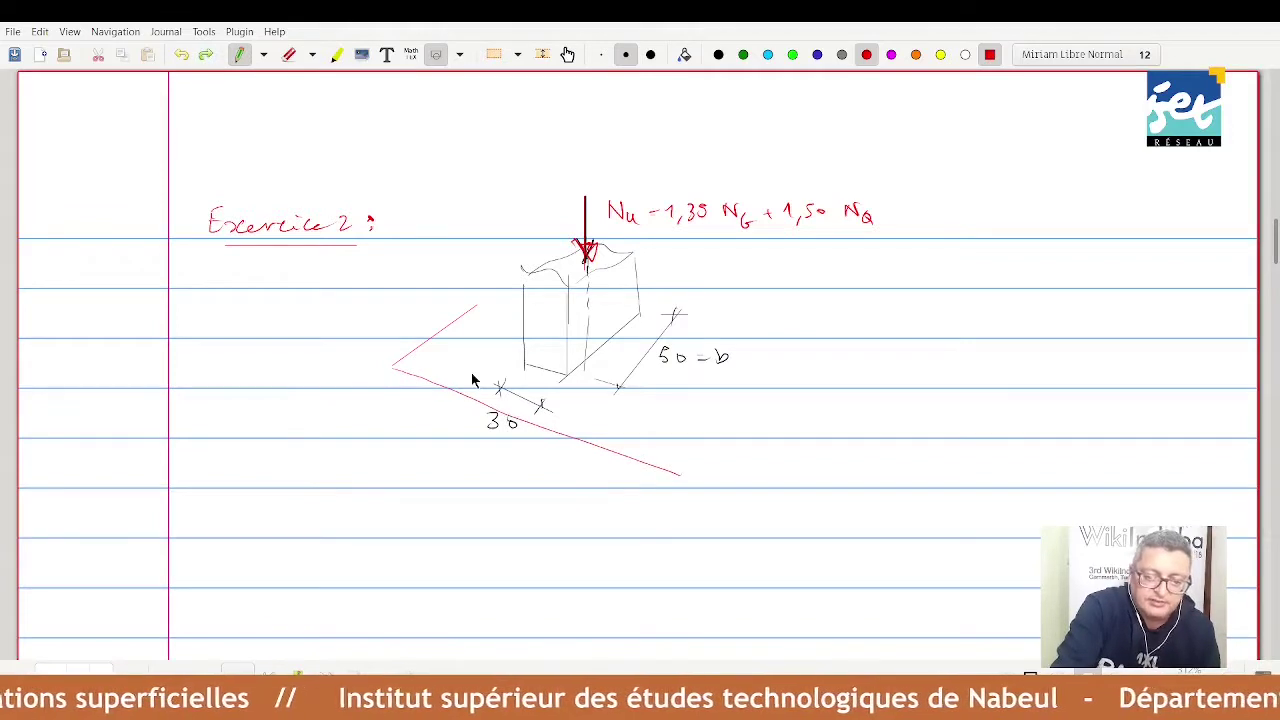
{"action": "key", "text": "ctrl+z"}
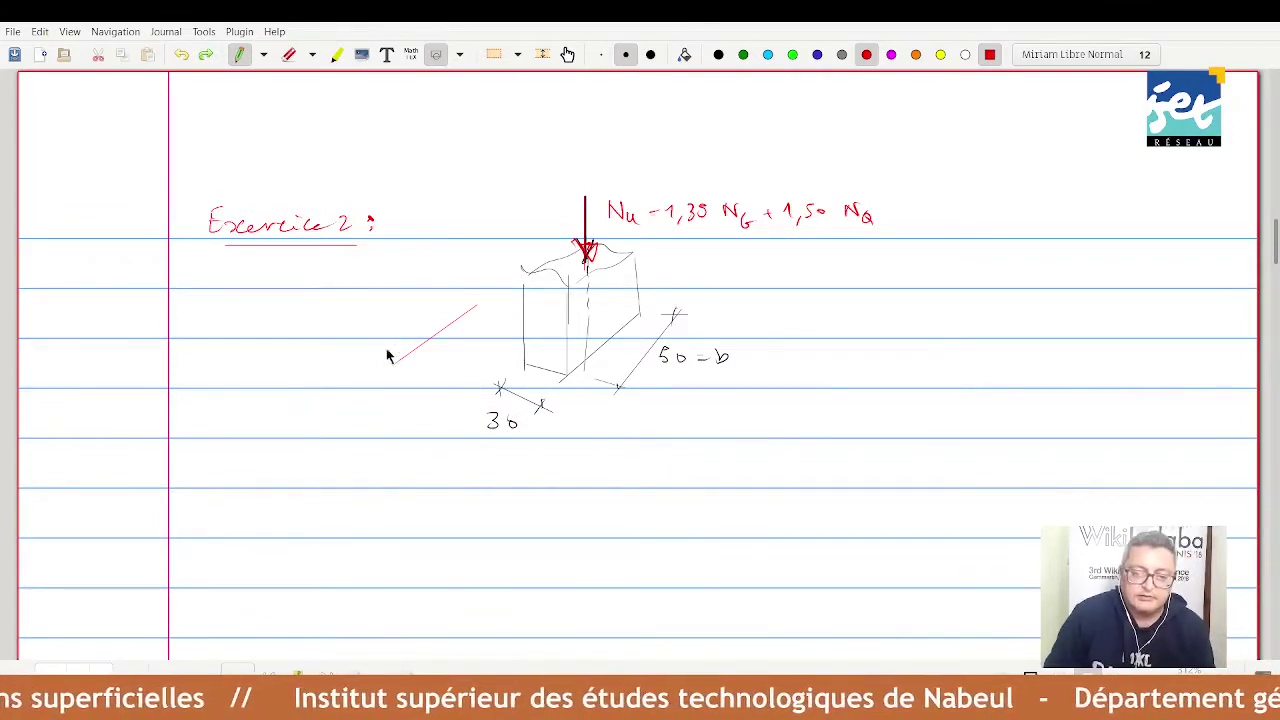
{"action": "mouse_move", "coordinate": [393, 368]}
{"action": "left_mouse_down"}
{"action": "mouse_move", "coordinate": [345, 397]}
{"action": "mouse_move", "coordinate": [552, 507]}
{"action": "mouse_move", "coordinate": [767, 324]}
{"action": "left_mouse_up"}
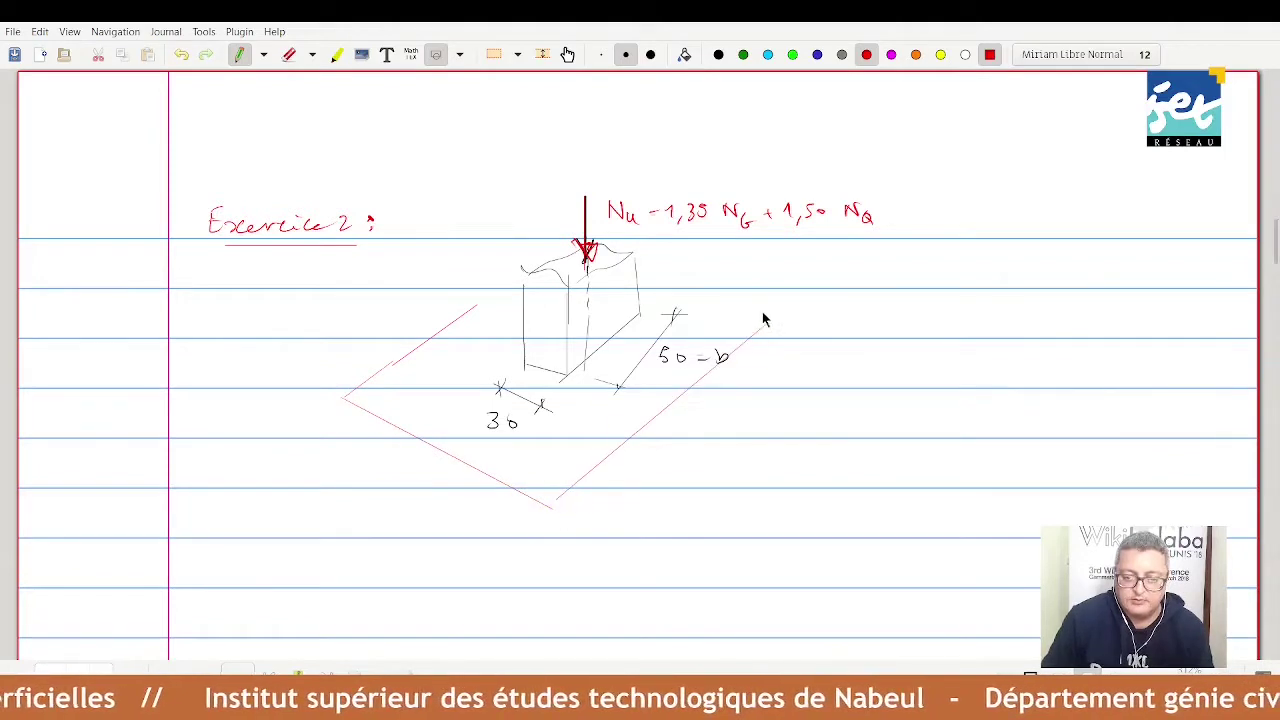
{"action": "mouse_move", "coordinate": [700, 265]}
{"action": "left_mouse_down"}
{"action": "mouse_move", "coordinate": [822, 302]}
{"action": "mouse_move", "coordinate": [815, 342]}
{"action": "mouse_move", "coordinate": [802, 336]}
{"action": "mouse_move", "coordinate": [814, 338]}
{"action": "mouse_move", "coordinate": [811, 360]}
{"action": "mouse_move", "coordinate": [552, 588]}
{"action": "left_mouse_up"}
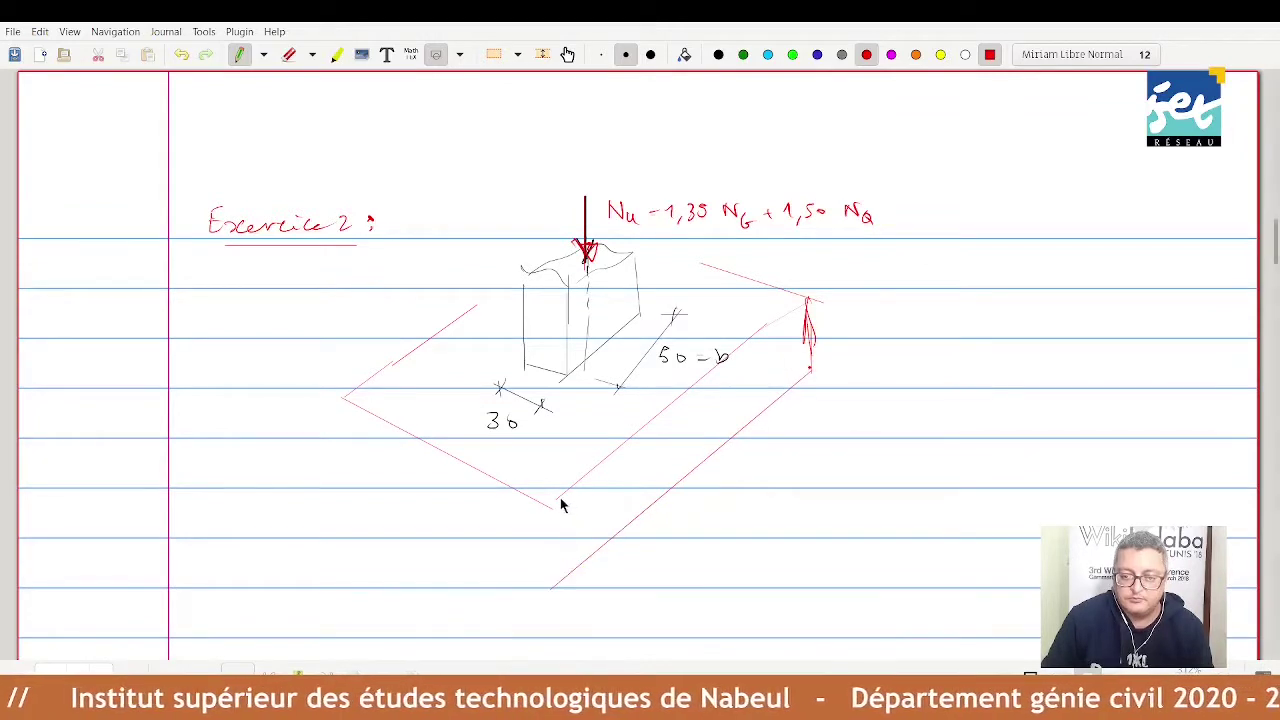
{"action": "left_click_drag", "start_coordinate": [552, 505], "coordinate": [552, 588]}
{"action": "left_click_drag", "start_coordinate": [342, 402], "coordinate": [340, 460]}
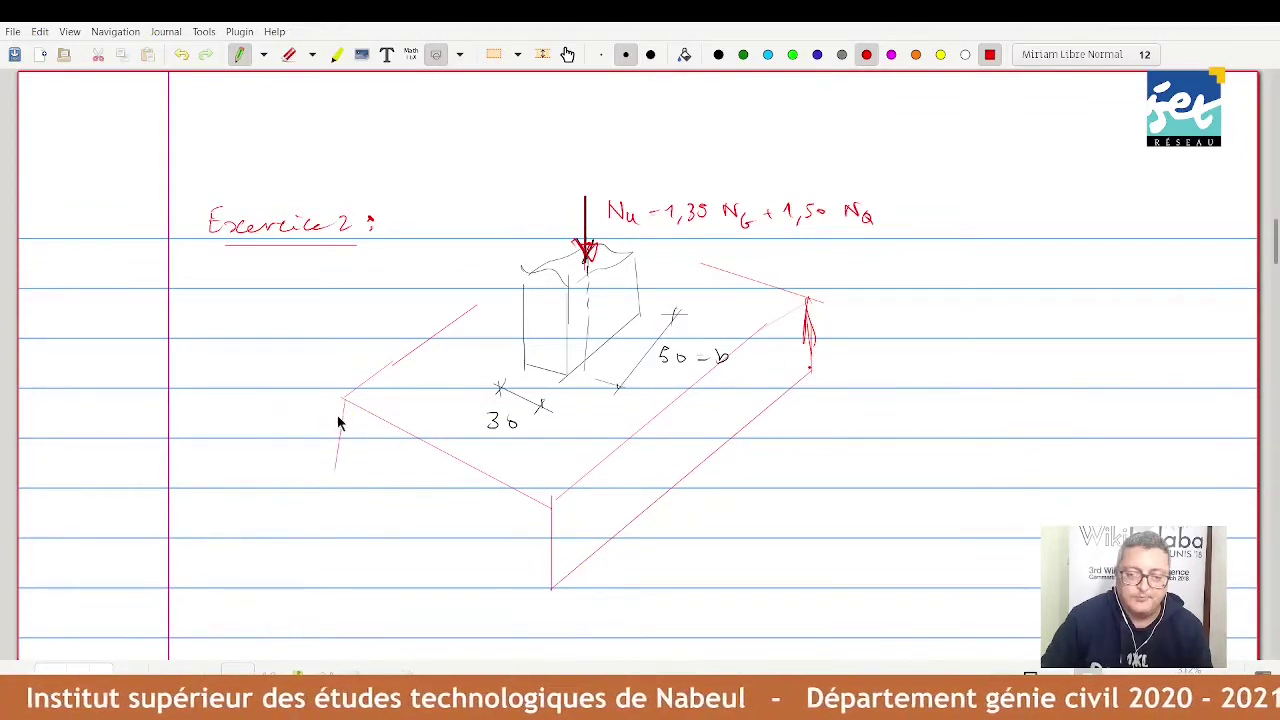
{"action": "mouse_move", "coordinate": [342, 404]}
{"action": "left_mouse_down"}
{"action": "mouse_move", "coordinate": [342, 458]}
{"action": "mouse_move", "coordinate": [552, 590]}
{"action": "left_mouse_up"}
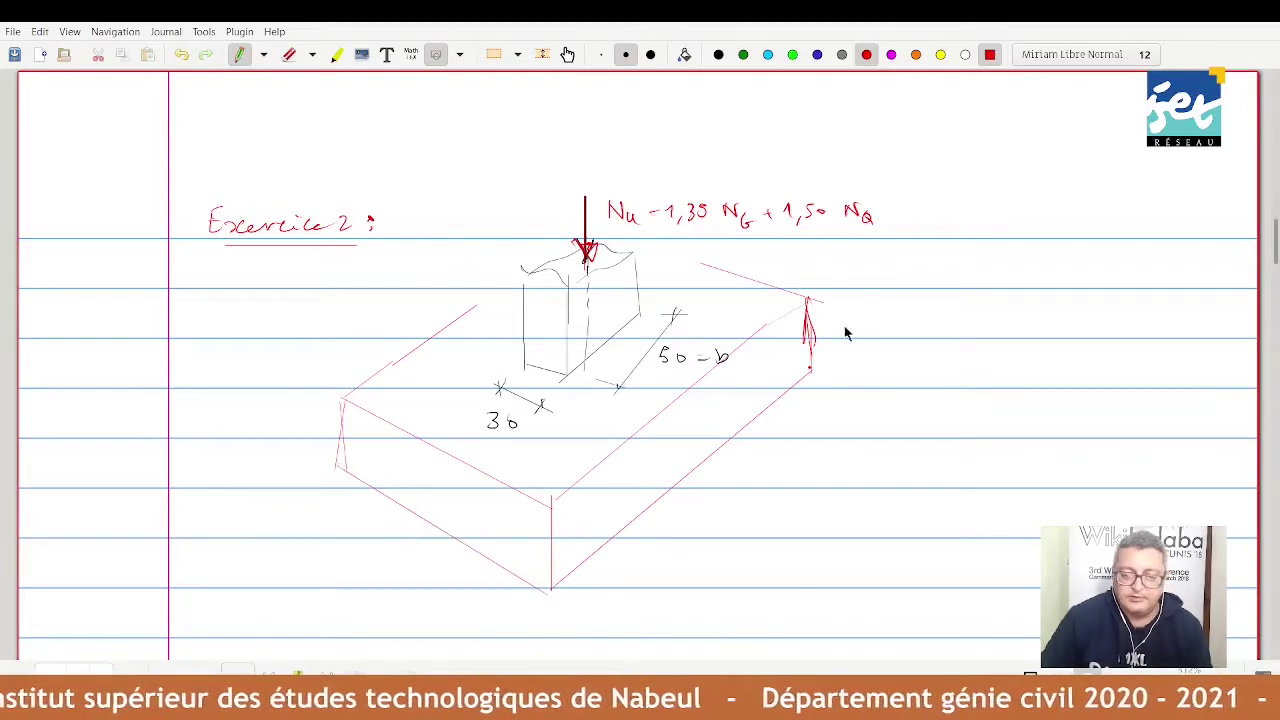
- Finish the slab's bottom edges and label its height h and side b′
{"action": "mouse_move", "coordinate": [856, 293]}
{"action": "left_mouse_down"}
{"action": "mouse_move", "coordinate": [880, 293]}
{"action": "mouse_move", "coordinate": [876, 352]}
{"action": "left_mouse_up"}
{"action": "mouse_move", "coordinate": [862, 304]}
{"action": "left_mouse_down"}
{"action": "mouse_move", "coordinate": [874, 300]}
{"action": "mouse_move", "coordinate": [896, 332]}
{"action": "mouse_move", "coordinate": [918, 330]}
{"action": "left_mouse_up"}
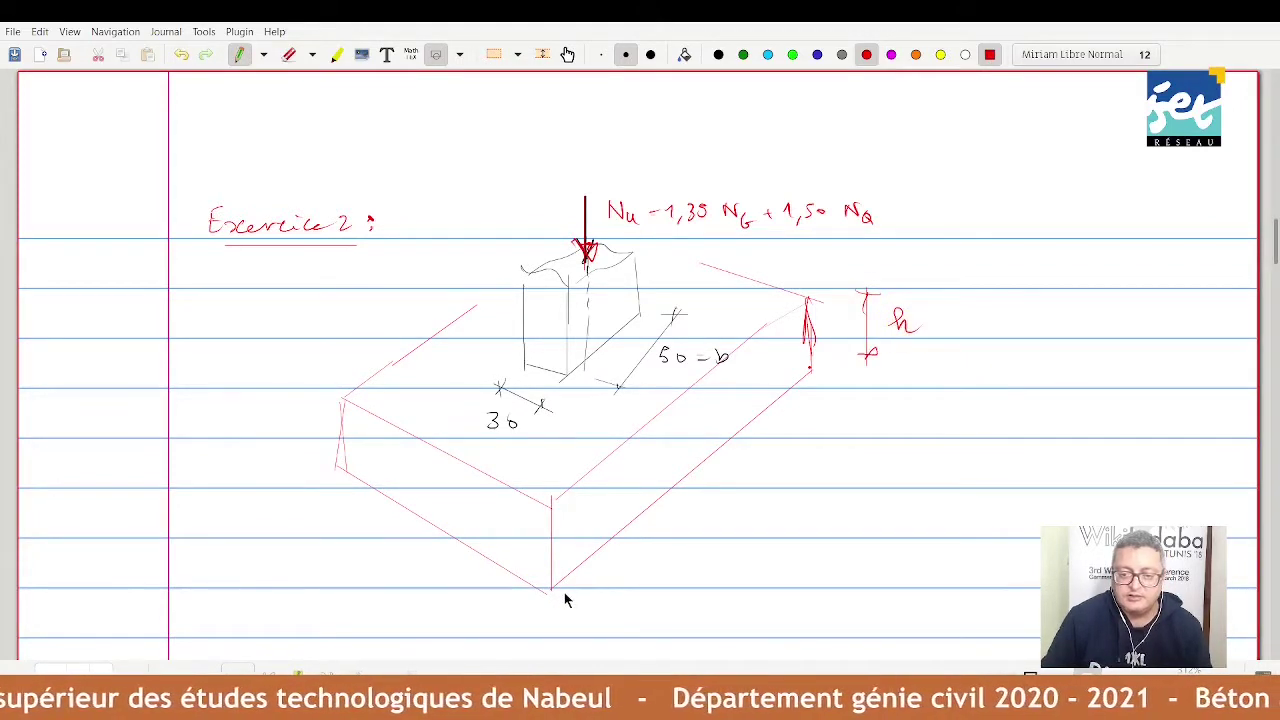
{"action": "mouse_move", "coordinate": [577, 605]}
{"action": "left_mouse_down"}
{"action": "mouse_move", "coordinate": [605, 615]}
{"action": "mouse_move", "coordinate": [868, 405]}
{"action": "left_mouse_up"}
{"action": "mouse_move", "coordinate": [788, 480]}
{"action": "left_mouse_down"}
{"action": "mouse_move", "coordinate": [797, 498]}
{"action": "mouse_move", "coordinate": [807, 488]}
{"action": "left_mouse_up"}
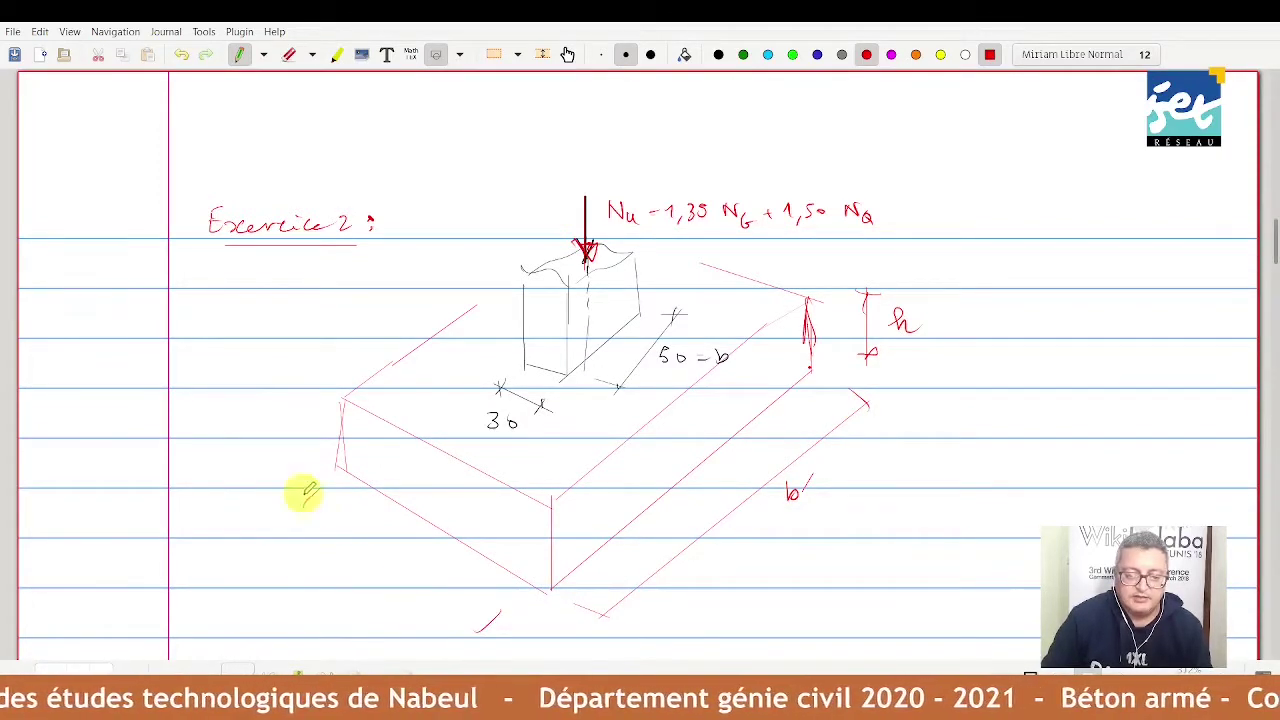
- Add the a′ dimension line with end ticks along the slab's short side
{"action": "left_click_drag", "start_coordinate": [303, 503], "coordinate": [318, 490]}
{"action": "mouse_move", "coordinate": [308, 497]}
{"action": "left_mouse_down"}
{"action": "mouse_move", "coordinate": [480, 603]}
{"action": "mouse_move", "coordinate": [499, 628]}
{"action": "mouse_move", "coordinate": [486, 630]}
{"action": "left_mouse_up"}
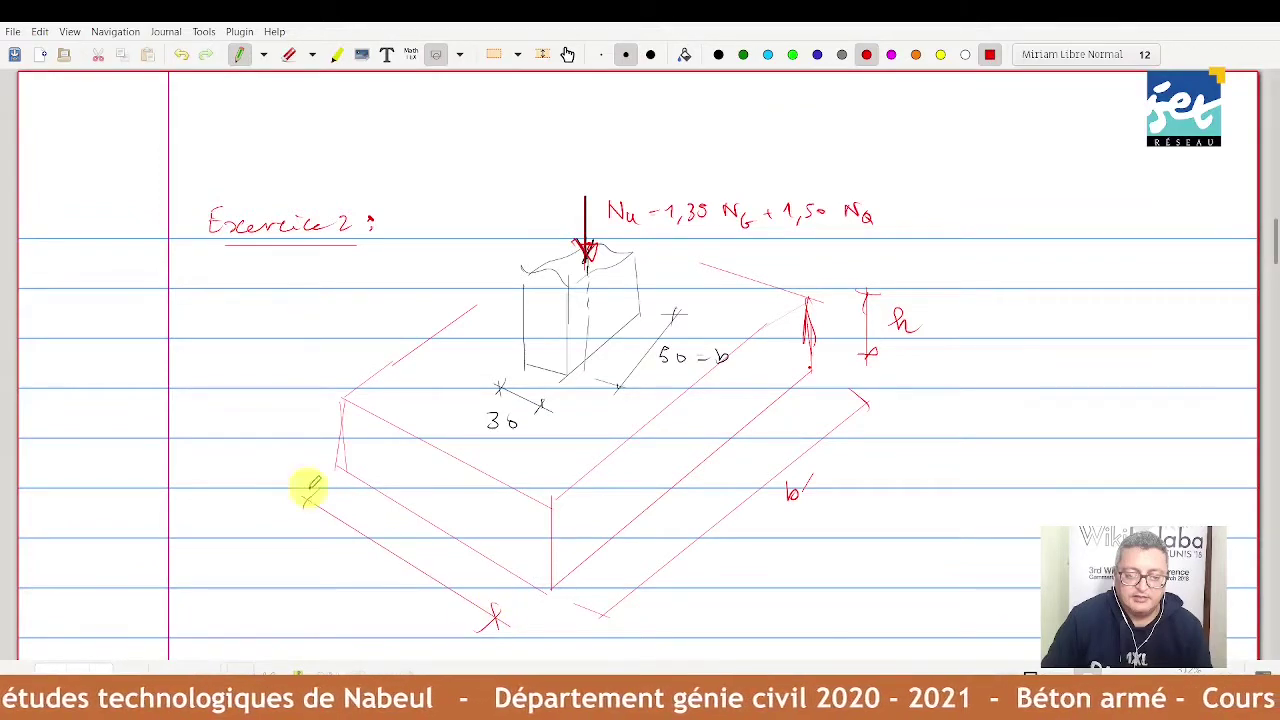
{"action": "left_click_drag", "start_coordinate": [303, 491], "coordinate": [314, 508]}
{"action": "left_click_drag", "start_coordinate": [356, 552], "coordinate": [360, 566]}
- Below the sketch, write Nu = 1,35 x 80 in black
{"action": "scroll", "coordinate": [358, 553], "scroll_direction": "down", "scroll_amount": 4}
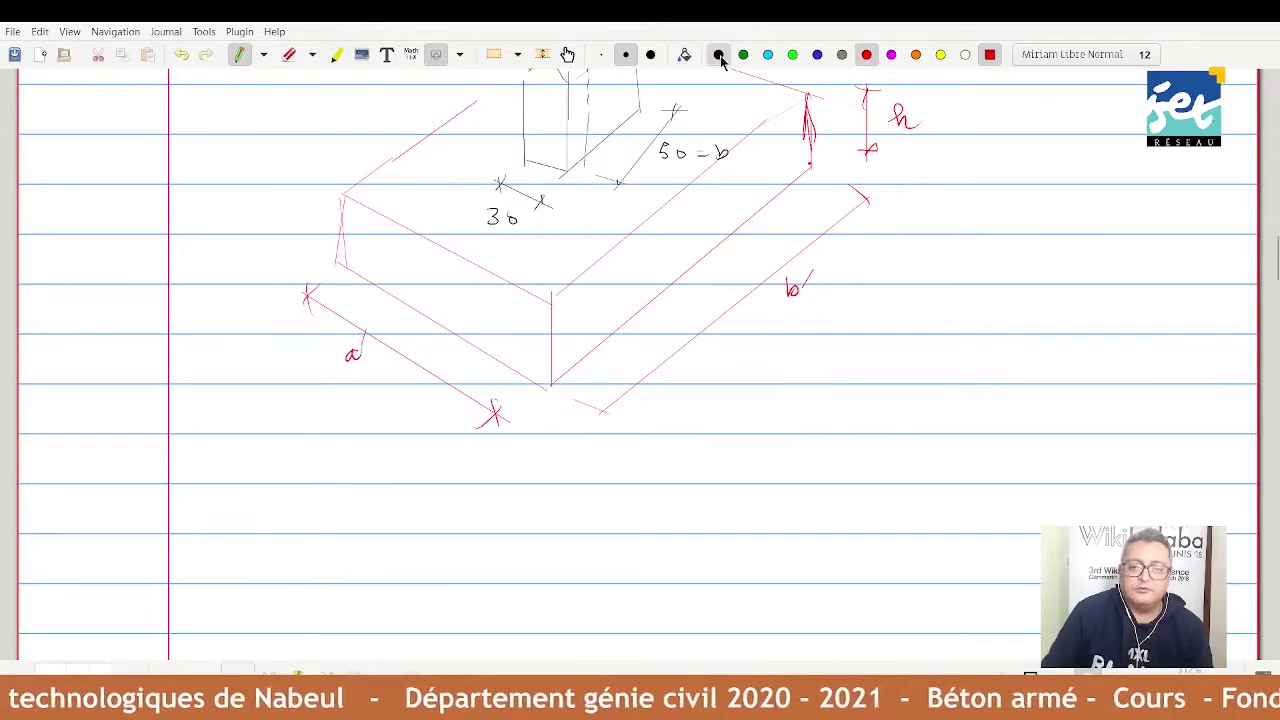
{"action": "left_click", "coordinate": [718, 55]}
{"action": "mouse_move", "coordinate": [215, 480]}
{"action": "left_mouse_down"}
{"action": "mouse_move", "coordinate": [228, 463]}
{"action": "mouse_move", "coordinate": [244, 480]}
{"action": "mouse_move", "coordinate": [272, 470]}
{"action": "left_mouse_up"}
{"action": "left_click_drag", "start_coordinate": [259, 477], "coordinate": [292, 481]}
{"action": "left_click_drag", "start_coordinate": [301, 476], "coordinate": [333, 480]}
{"action": "left_click_drag", "start_coordinate": [335, 464], "coordinate": [367, 479]}
{"action": "mouse_move", "coordinate": [367, 469]}
{"action": "left_mouse_down"}
{"action": "mouse_move", "coordinate": [359, 479]}
{"action": "mouse_move", "coordinate": [391, 468]}
{"action": "left_mouse_up"}
{"action": "left_click_drag", "start_coordinate": [410, 466], "coordinate": [405, 473]}
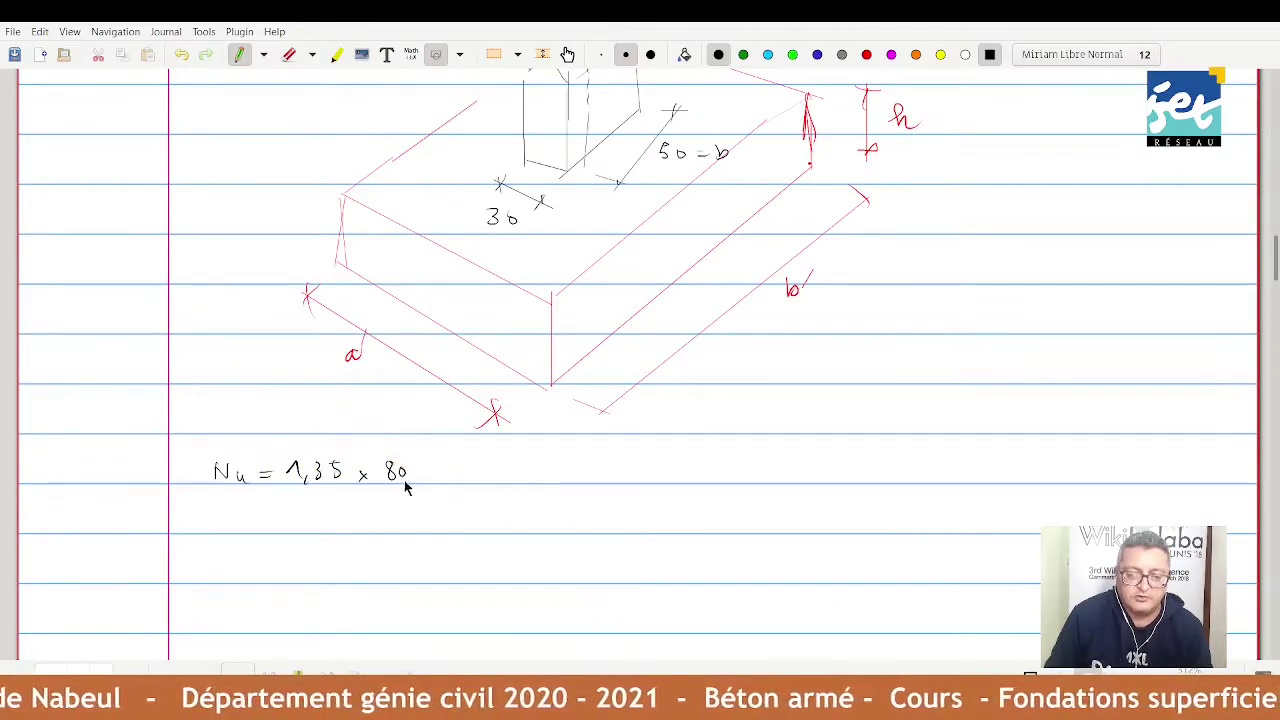
- Write the circled relation MPa = MN/m² beside the sketch
{"action": "left_click", "coordinate": [411, 476]}
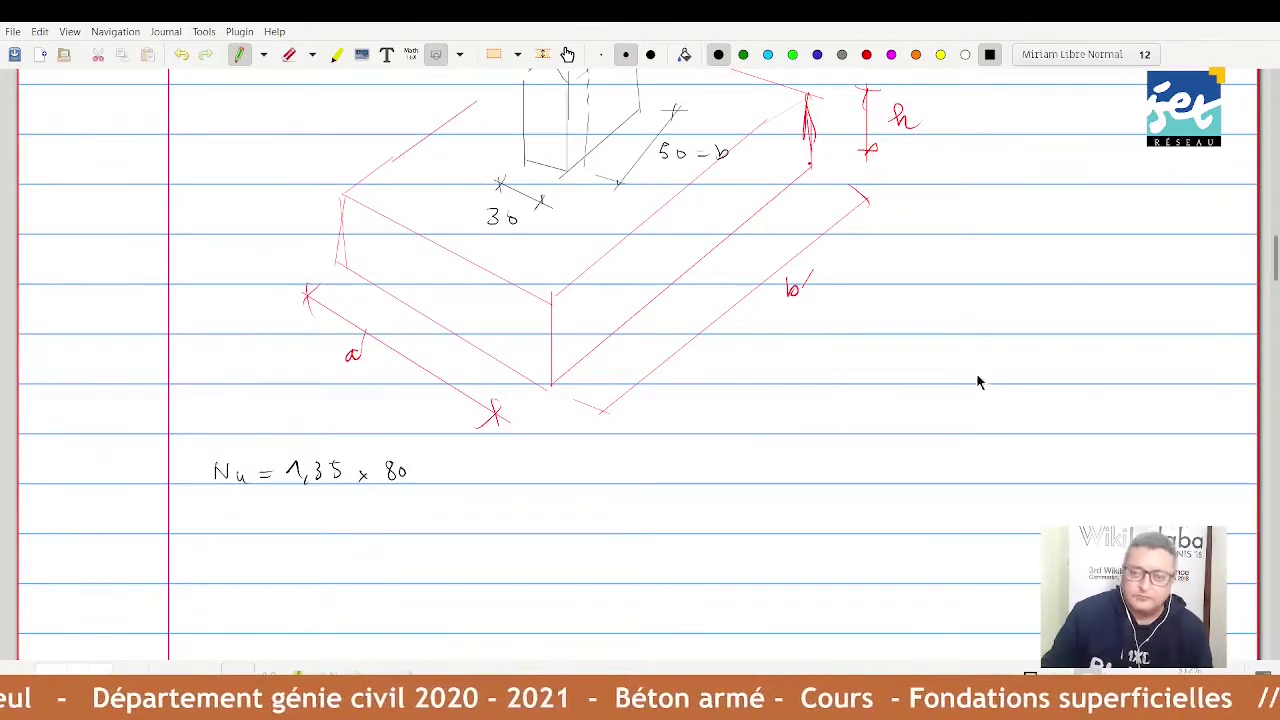
{"action": "left_click_drag", "start_coordinate": [999, 282], "coordinate": [1074, 270]}
{"action": "mouse_move", "coordinate": [1062, 277]}
{"action": "left_mouse_down"}
{"action": "mouse_move", "coordinate": [1132, 256]}
{"action": "mouse_move", "coordinate": [1120, 302]}
{"action": "mouse_move", "coordinate": [1131, 296]}
{"action": "left_mouse_up"}
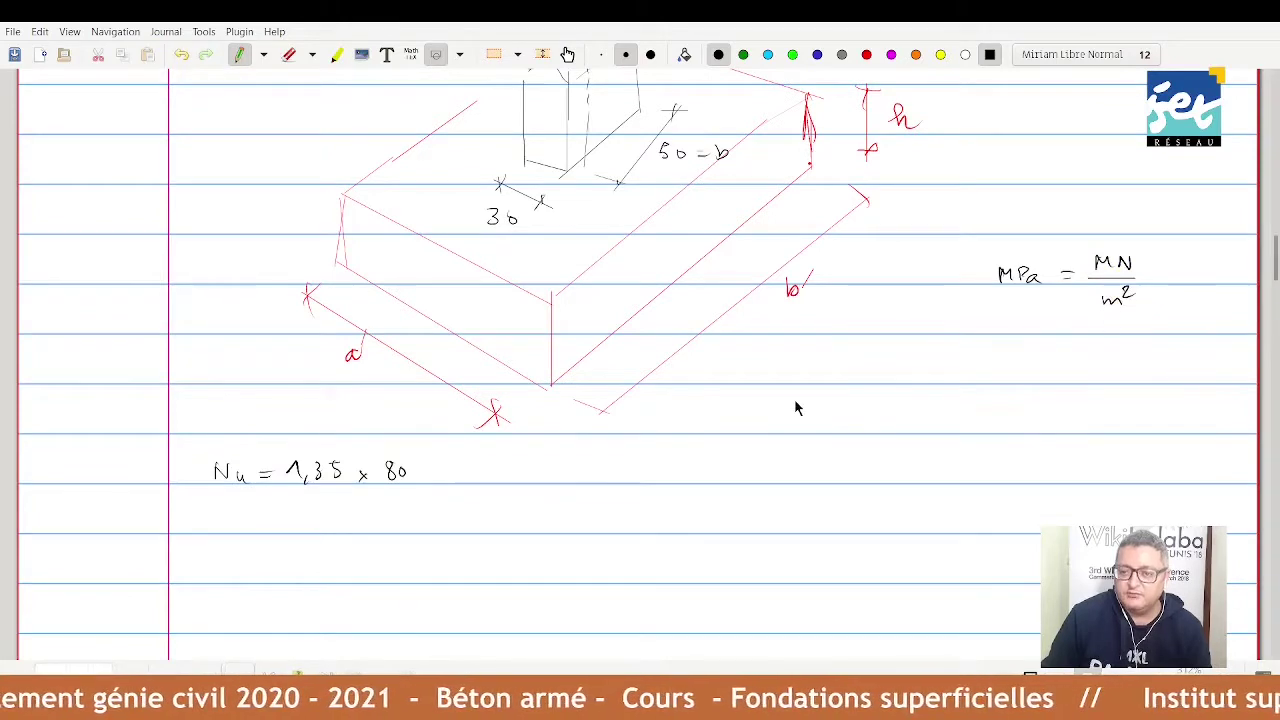
{"action": "mouse_move", "coordinate": [1062, 228]}
{"action": "left_mouse_down"}
{"action": "mouse_move", "coordinate": [1157, 310]}
{"action": "mouse_move", "coordinate": [1070, 224]}
{"action": "left_mouse_up"}
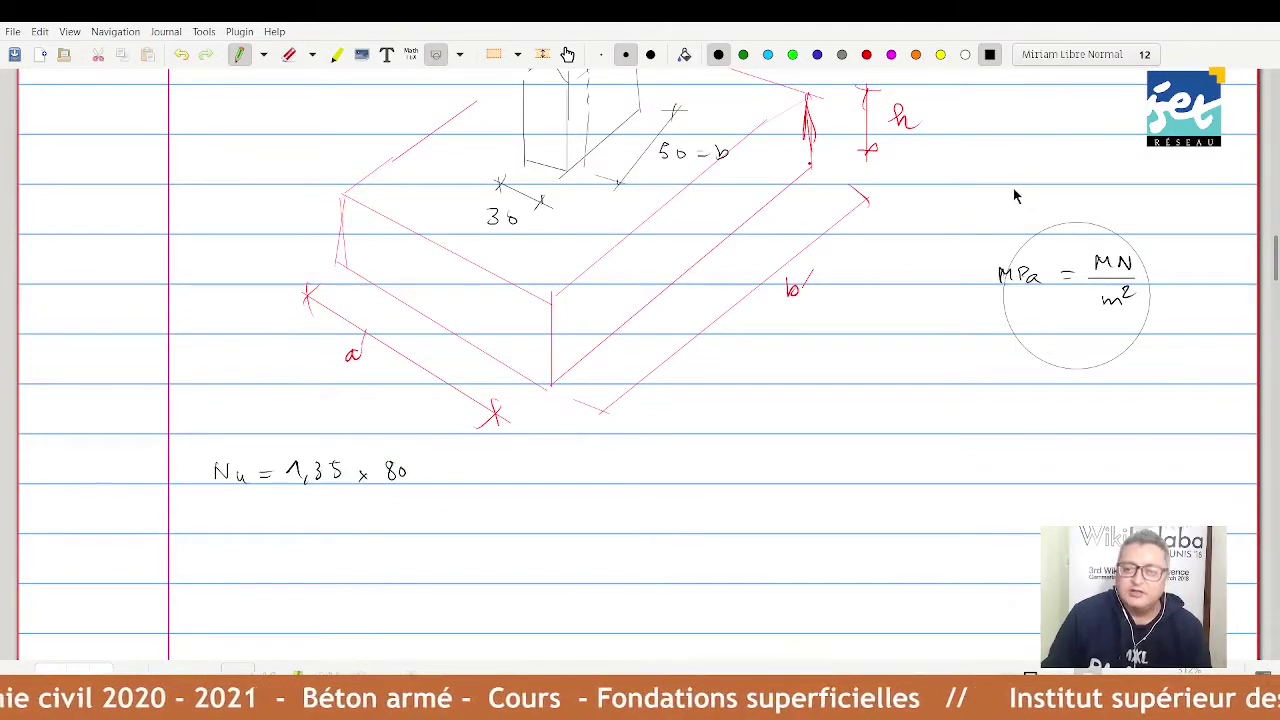
- Note the conversion between MN and tonnes above it
{"action": "left_click_drag", "start_coordinate": [1004, 170], "coordinate": [1078, 171]}
{"action": "left_click_drag", "start_coordinate": [1066, 179], "coordinate": [1096, 182]}
{"action": "left_click_drag", "start_coordinate": [1106, 170], "coordinate": [1127, 171]}
{"action": "left_click_drag", "start_coordinate": [1142, 167], "coordinate": [1140, 180]}
{"action": "left_click_drag", "start_coordinate": [1136, 174], "coordinate": [1152, 173]}
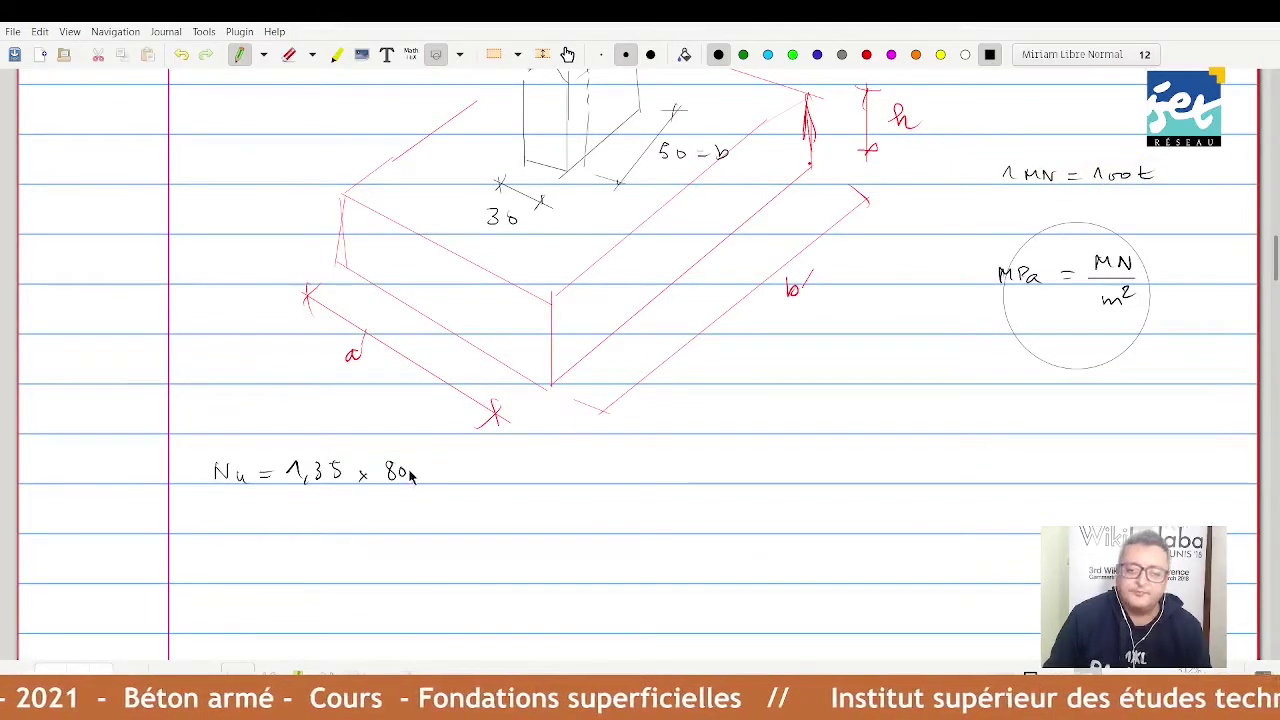
- Complete Nu = 1,35 x 80 + 1,50 15 = 1,305 MN and begin a′·b′ beneath
{"action": "left_click_drag", "start_coordinate": [424, 474], "coordinate": [458, 481]}
{"action": "left_click_drag", "start_coordinate": [464, 480], "coordinate": [496, 472]}
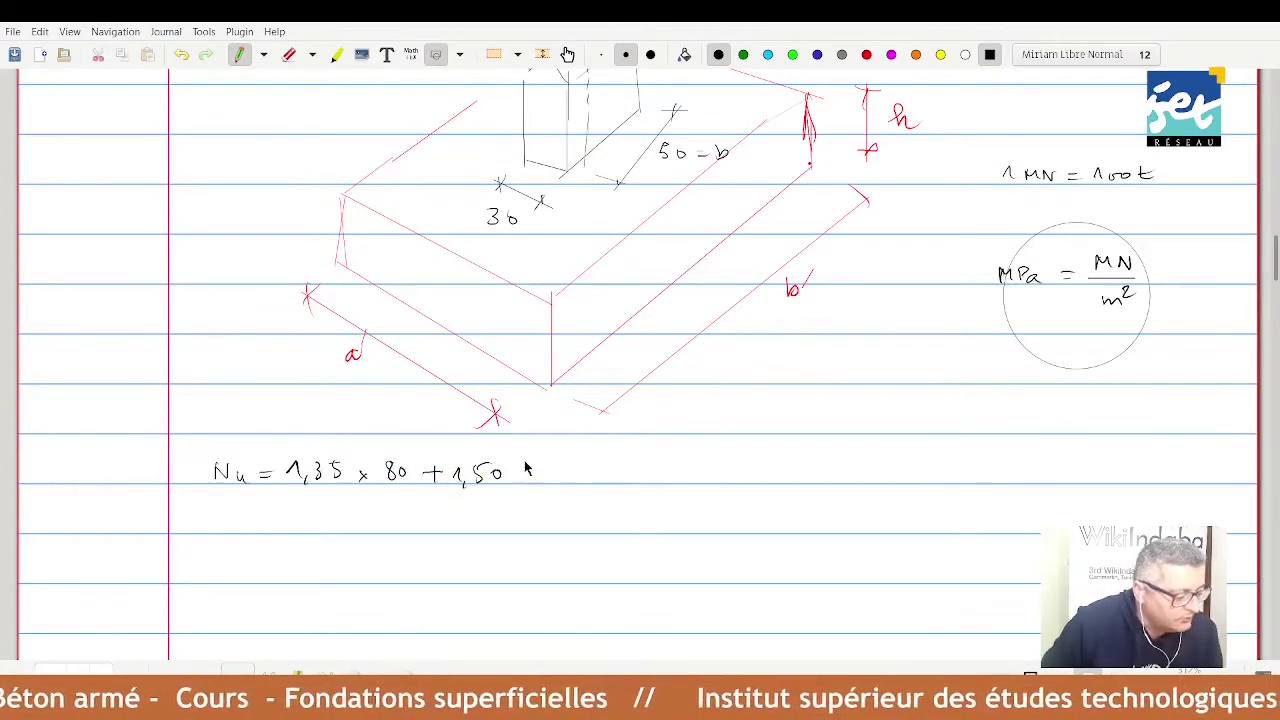
{"action": "mouse_move", "coordinate": [518, 468]}
{"action": "left_mouse_down"}
{"action": "mouse_move", "coordinate": [524, 482]}
{"action": "mouse_move", "coordinate": [590, 473]}
{"action": "left_mouse_up"}
{"action": "left_click_drag", "start_coordinate": [581, 481], "coordinate": [591, 480]}
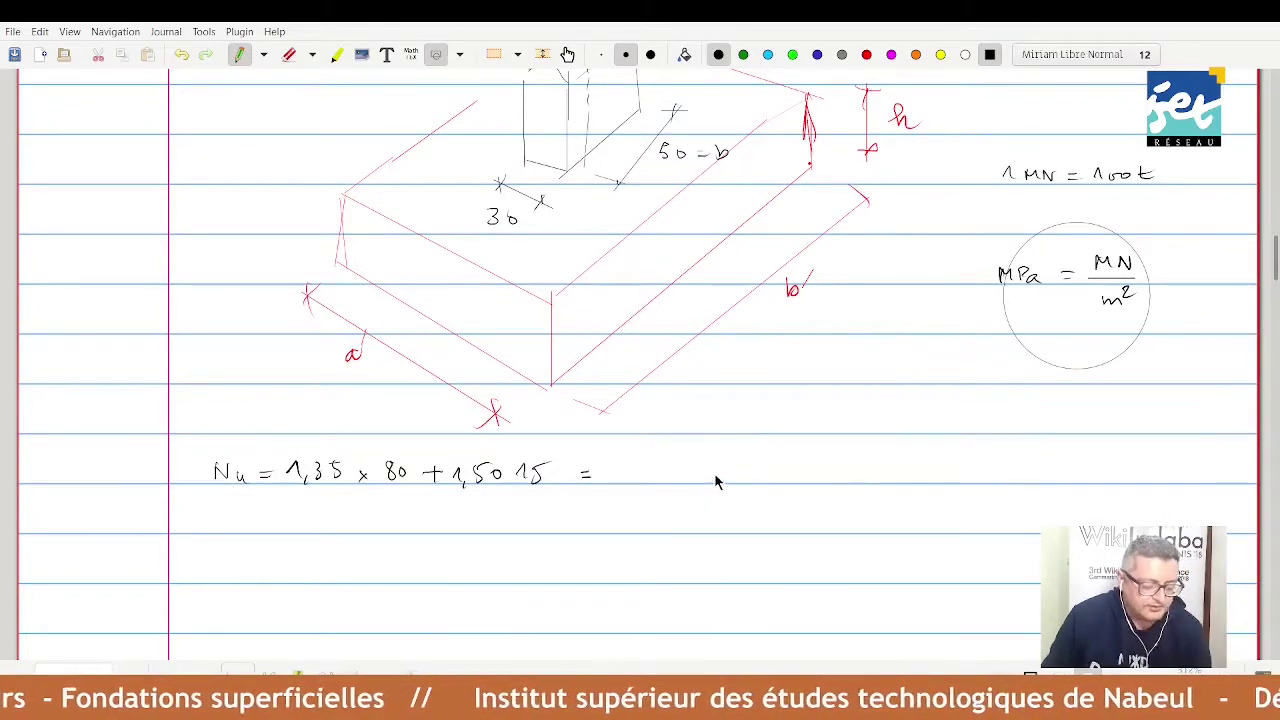
{"action": "left_click_drag", "start_coordinate": [634, 468], "coordinate": [650, 482]}
{"action": "mouse_move", "coordinate": [660, 465]}
{"action": "left_mouse_down"}
{"action": "mouse_move", "coordinate": [661, 480]}
{"action": "mouse_move", "coordinate": [781, 465]}
{"action": "left_mouse_up"}
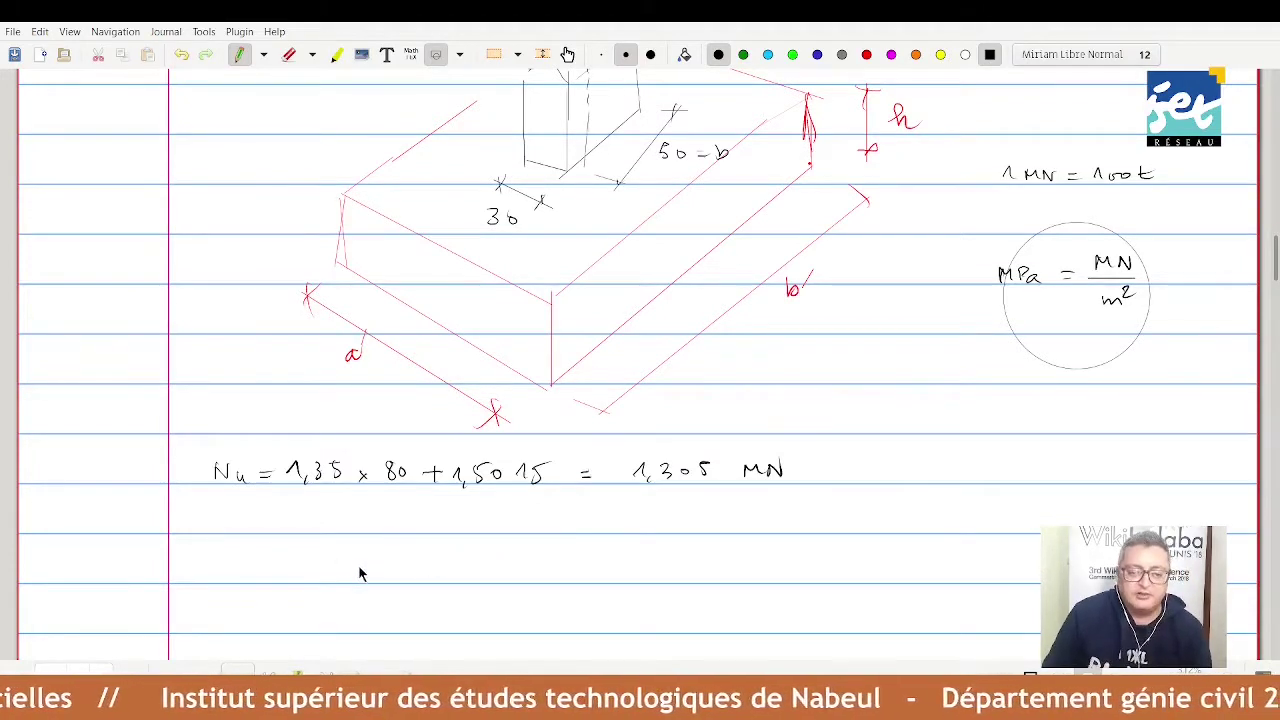
{"action": "mouse_move", "coordinate": [362, 566]}
{"action": "left_mouse_down"}
{"action": "mouse_move", "coordinate": [364, 578]}
{"action": "mouse_move", "coordinate": [362, 566]}
{"action": "mouse_move", "coordinate": [398, 576]}
{"action": "left_mouse_up"}
{"action": "left_click_drag", "start_coordinate": [409, 550], "coordinate": [407, 557]}
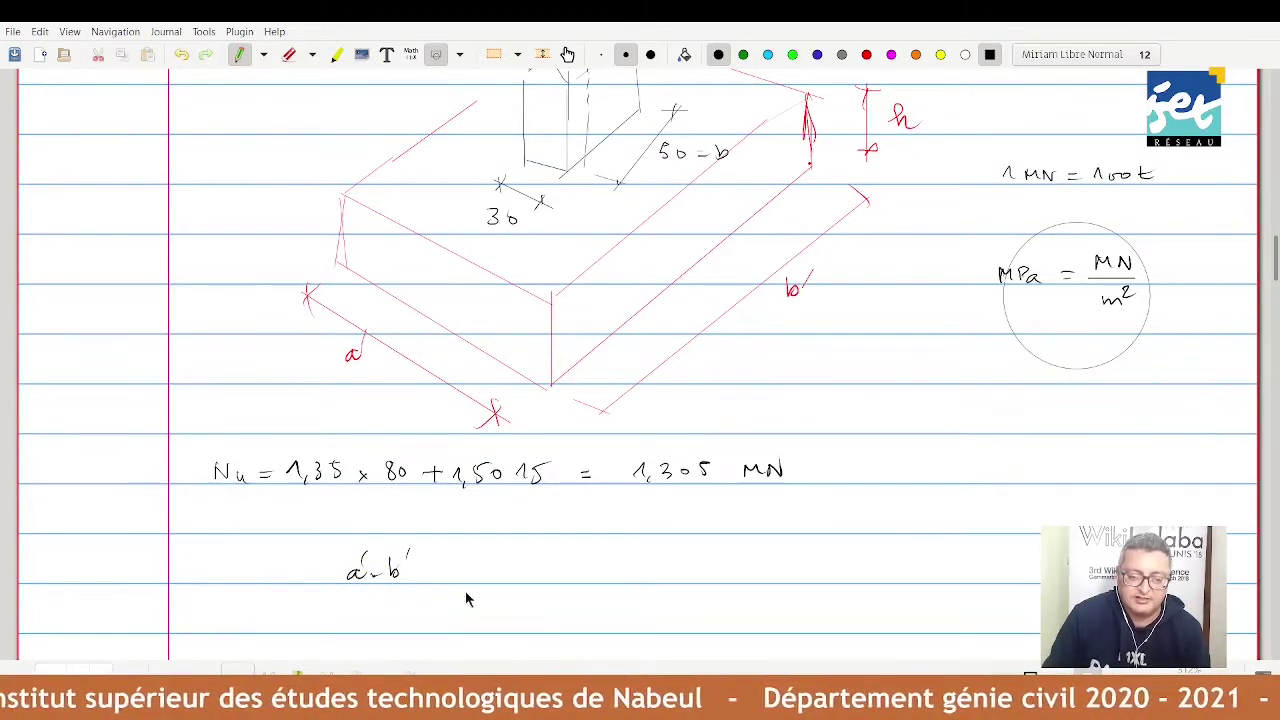
- Write the condition a′·b′ ≥ (Nu + 1,35 G0)/σq
{"action": "mouse_move", "coordinate": [438, 566]}
{"action": "left_mouse_down"}
{"action": "mouse_move", "coordinate": [440, 584]}
{"action": "mouse_move", "coordinate": [462, 582]}
{"action": "left_mouse_up"}
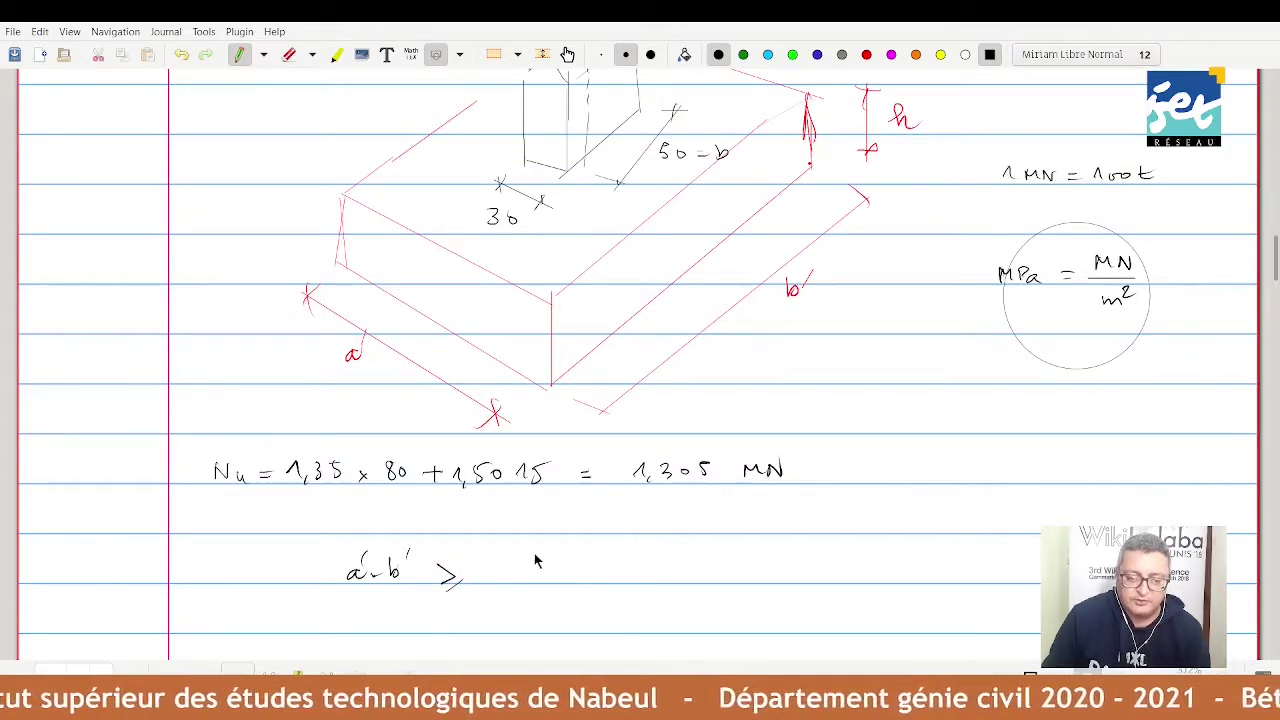
{"action": "left_click_drag", "start_coordinate": [522, 549], "coordinate": [585, 558]}
{"action": "mouse_move", "coordinate": [579, 551]}
{"action": "left_mouse_down"}
{"action": "mouse_move", "coordinate": [579, 564]}
{"action": "mouse_move", "coordinate": [605, 566]}
{"action": "mouse_move", "coordinate": [697, 558]}
{"action": "left_mouse_up"}
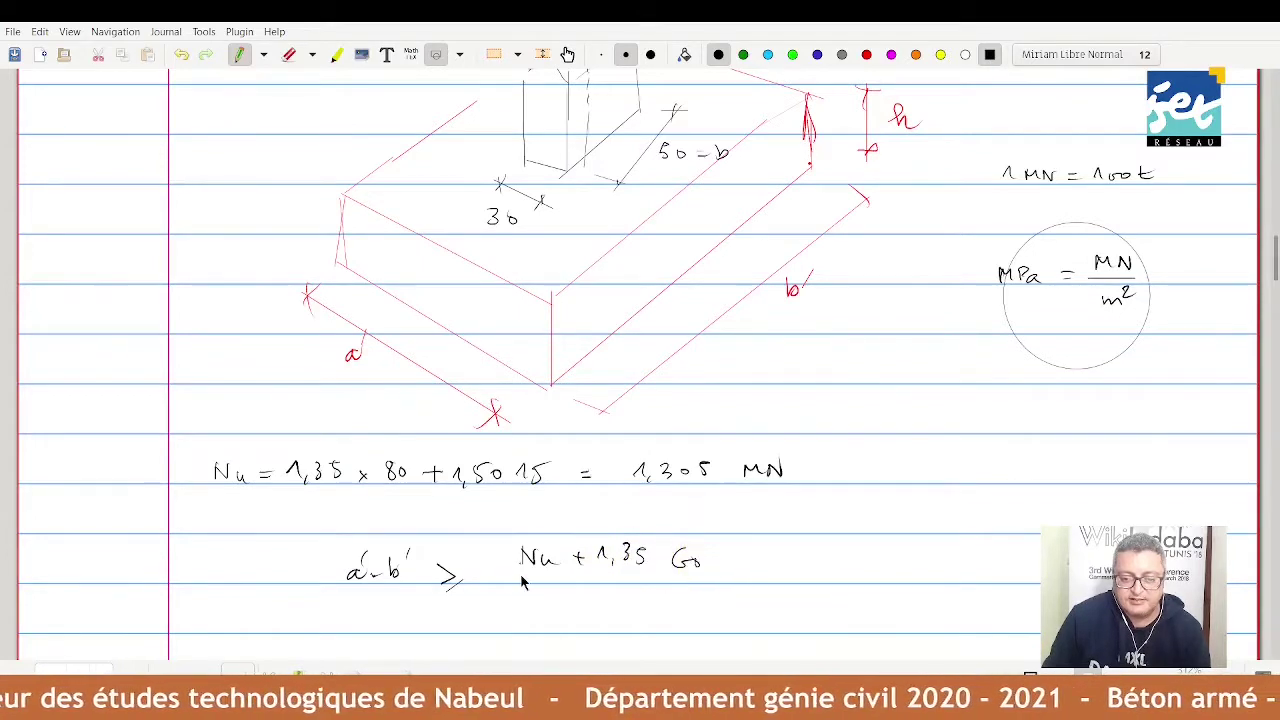
{"action": "left_click_drag", "start_coordinate": [515, 571], "coordinate": [708, 570]}
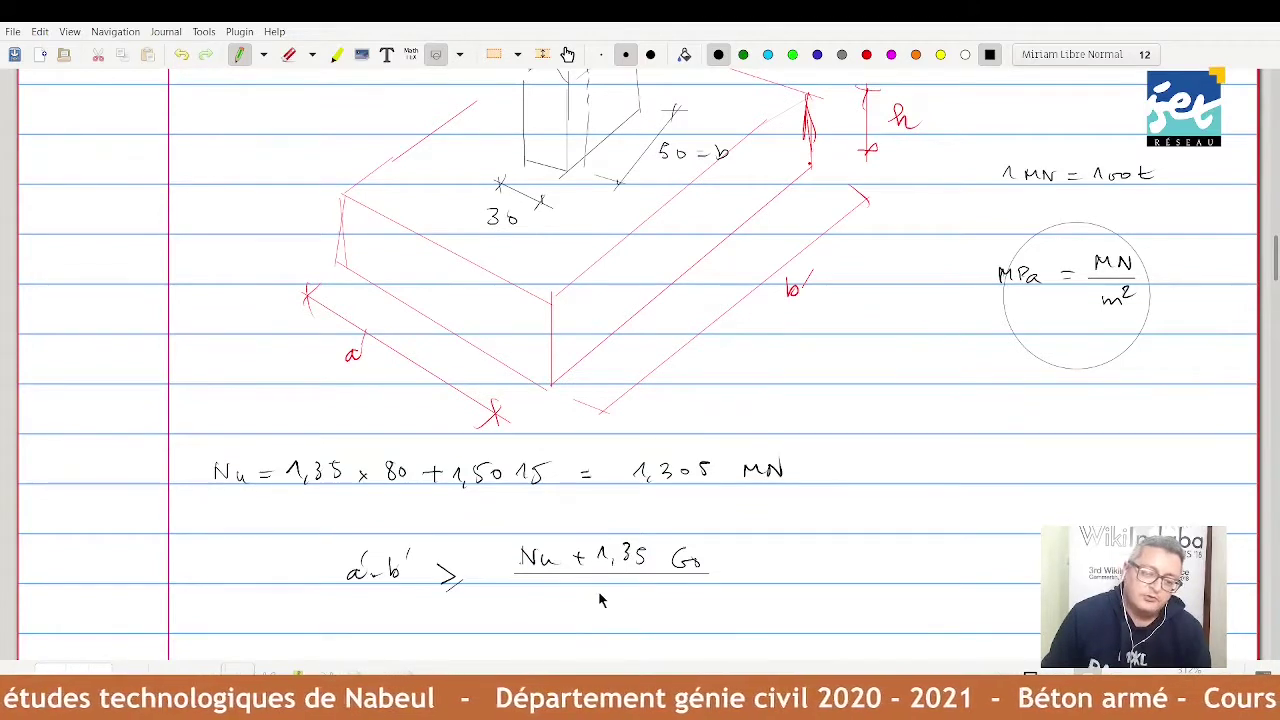
{"action": "mouse_move", "coordinate": [592, 611]}
{"action": "left_mouse_down"}
{"action": "mouse_move", "coordinate": [612, 592]}
{"action": "mouse_move", "coordinate": [609, 618]}
{"action": "left_mouse_up"}
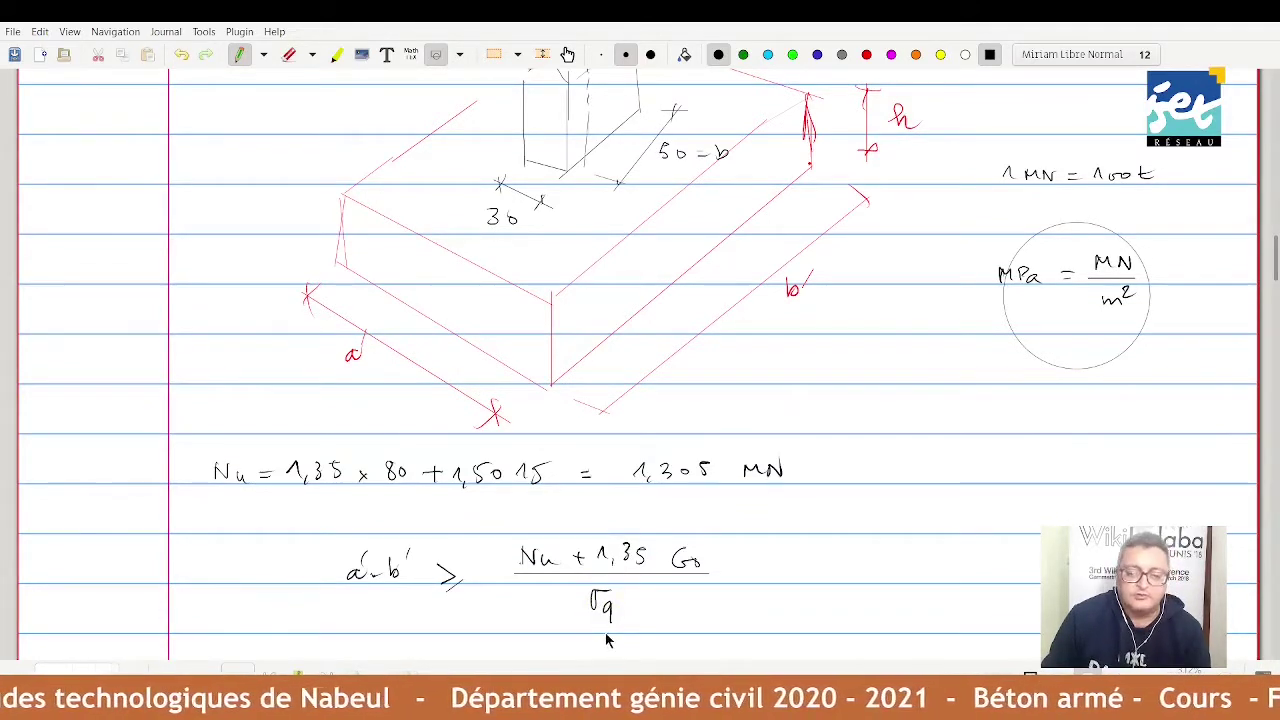
- Add the note 'je suppose G0 = 1,5 tonnes' beside the fraction
{"action": "left_click", "coordinate": [822, 566]}
{"action": "left_click_drag", "start_coordinate": [818, 576], "coordinate": [812, 590]}
{"action": "mouse_move", "coordinate": [888, 564]}
{"action": "left_mouse_down"}
{"action": "mouse_move", "coordinate": [884, 577]}
{"action": "mouse_move", "coordinate": [902, 571]}
{"action": "left_mouse_up"}
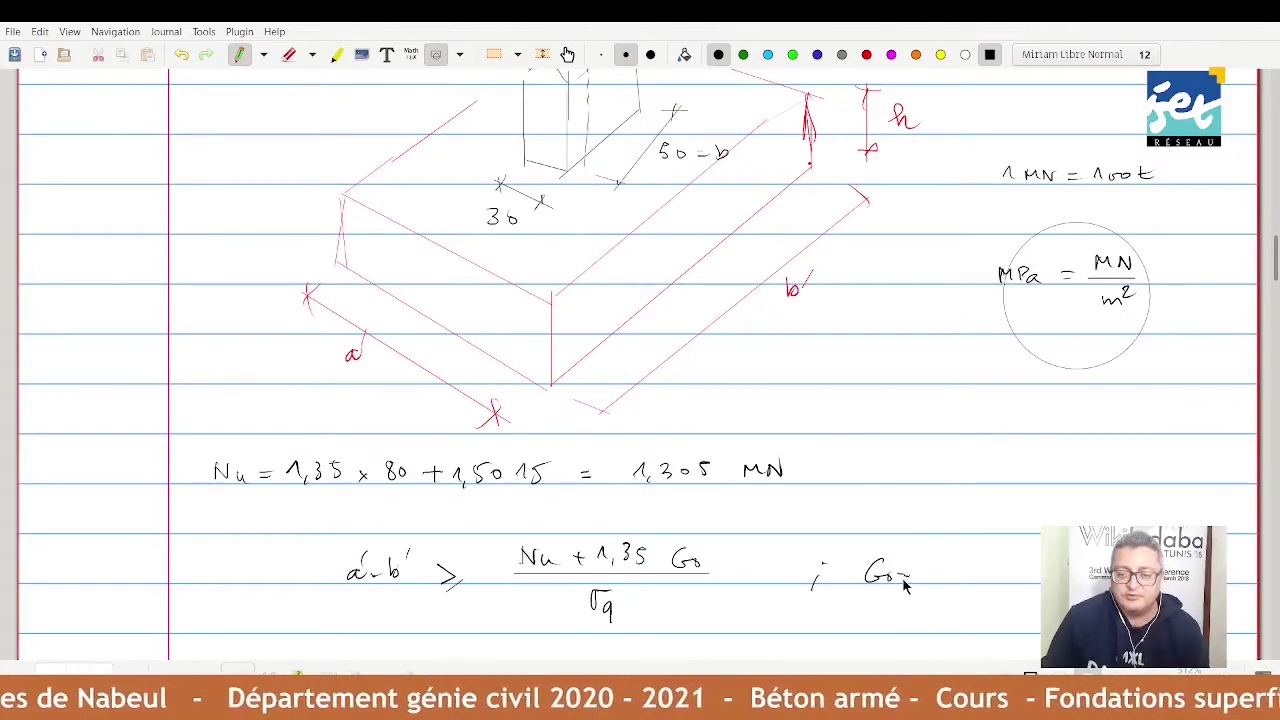
{"action": "left_click_drag", "start_coordinate": [896, 579], "coordinate": [936, 580]}
{"action": "left_click_drag", "start_coordinate": [946, 576], "coordinate": [1033, 578]}
{"action": "left_click_drag", "start_coordinate": [1039, 575], "coordinate": [1036, 585]}
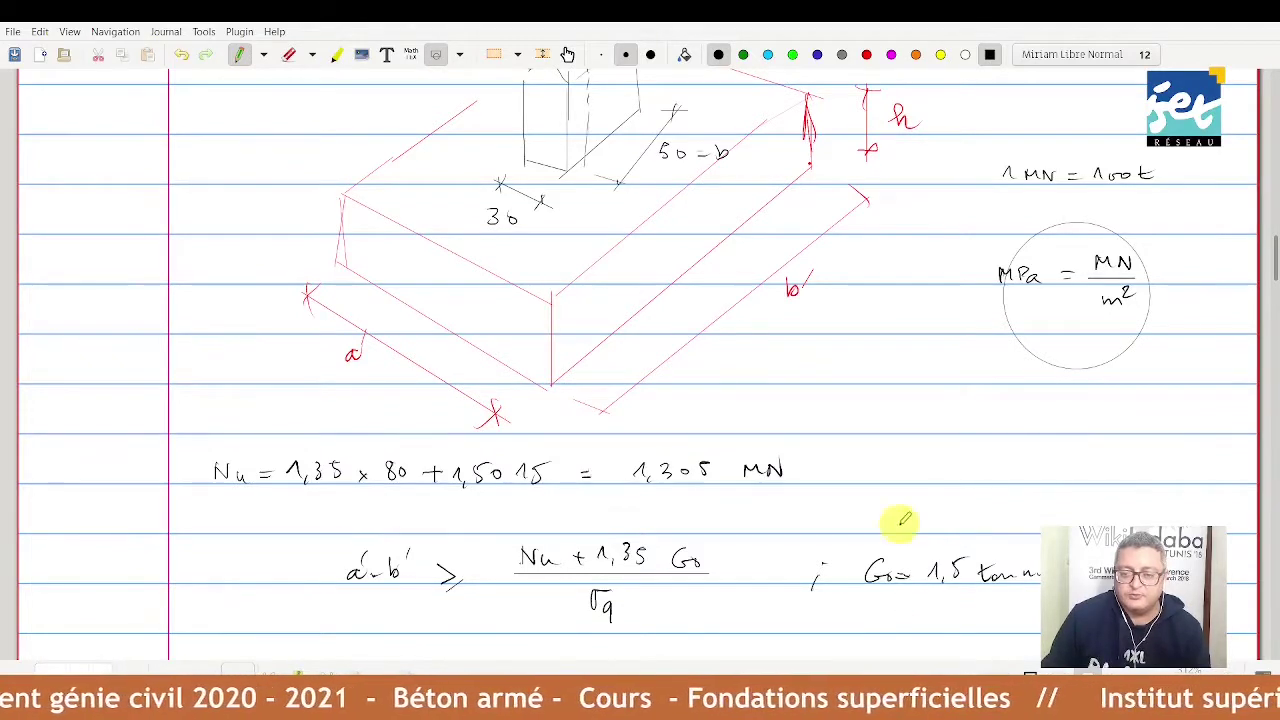
{"action": "mouse_move", "coordinate": [900, 523]}
{"action": "left_mouse_down"}
{"action": "mouse_move", "coordinate": [901, 542]}
{"action": "mouse_move", "coordinate": [916, 526]}
{"action": "mouse_move", "coordinate": [1006, 528]}
{"action": "left_mouse_up"}
{"action": "left_click_drag", "start_coordinate": [1009, 525], "coordinate": [1018, 522]}
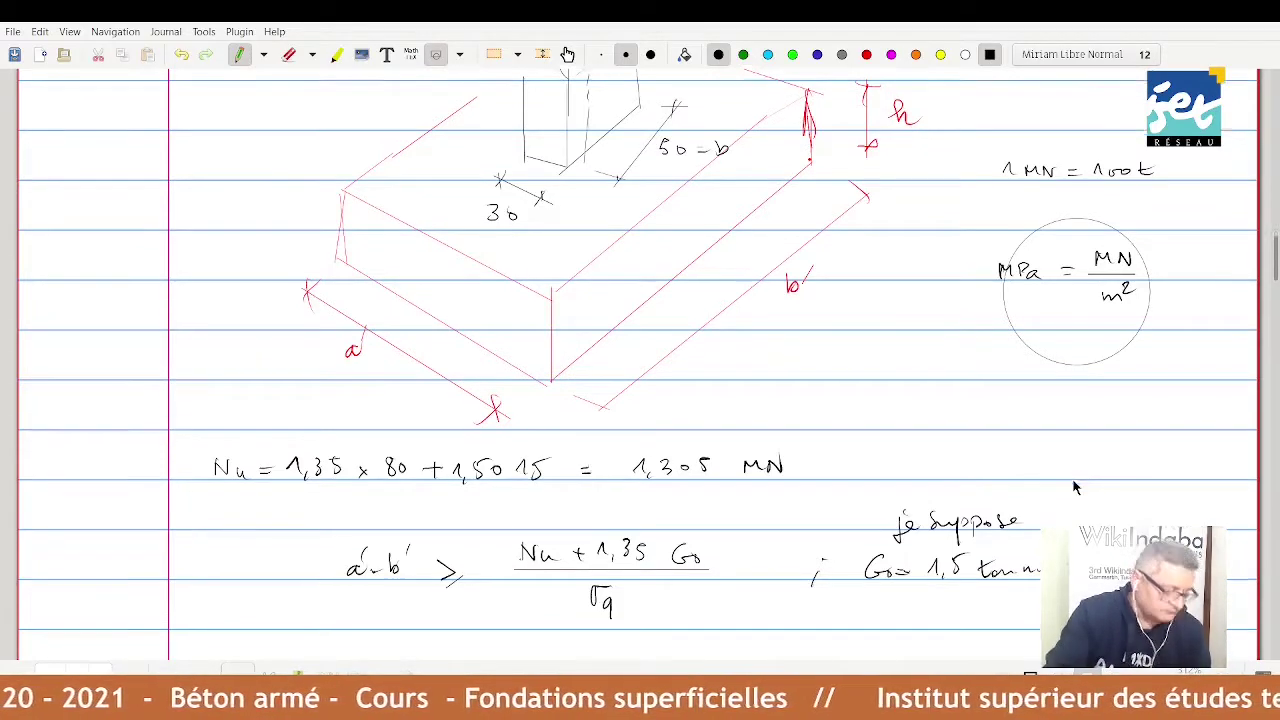
- Start the line σq = on the next ruled line
{"action": "scroll", "coordinate": [1075, 487], "scroll_direction": "down", "scroll_amount": 3}
{"action": "mouse_move", "coordinate": [240, 511]}
{"action": "left_mouse_down"}
{"action": "mouse_move", "coordinate": [224, 513]}
{"action": "mouse_move", "coordinate": [250, 543]}
{"action": "mouse_move", "coordinate": [270, 518]}
{"action": "left_mouse_up"}
{"action": "mouse_move", "coordinate": [258, 525]}
{"action": "left_mouse_down"}
{"action": "mouse_move", "coordinate": [312, 518]}
{"action": "mouse_move", "coordinate": [300, 541]}
{"action": "mouse_move", "coordinate": [314, 548]}
{"action": "mouse_move", "coordinate": [318, 527]}
{"action": "left_mouse_up"}
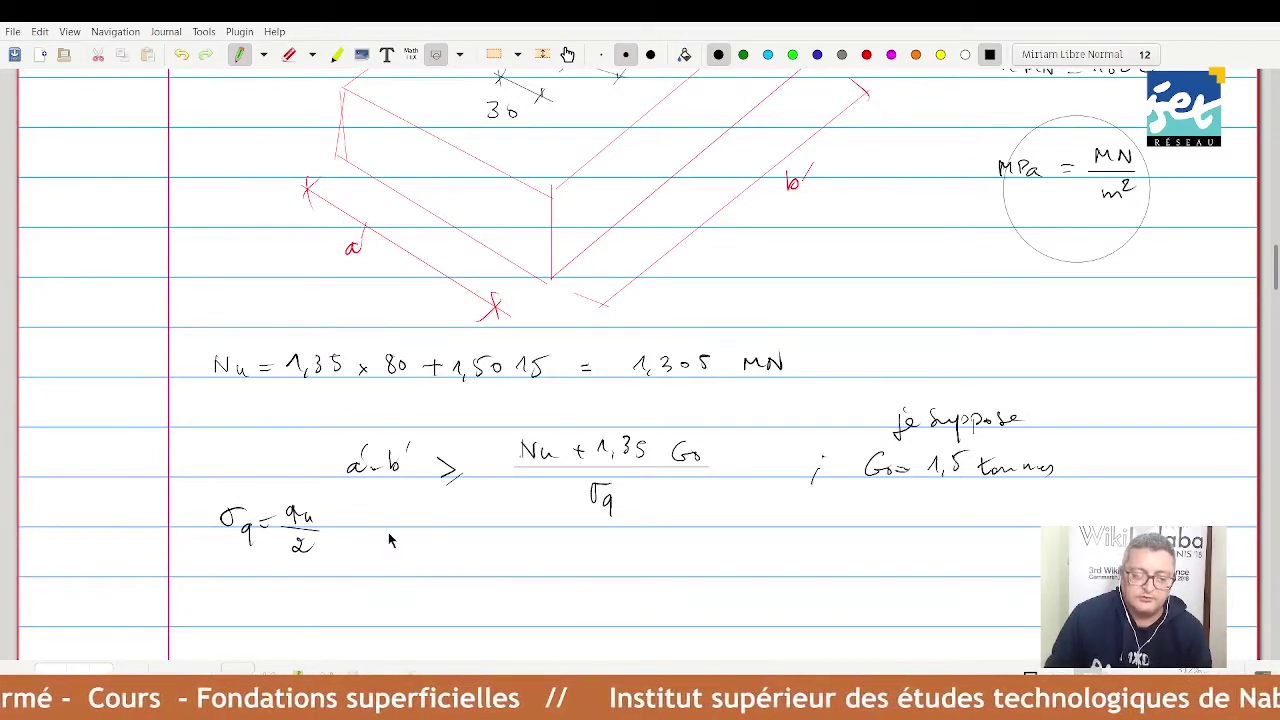
- Finish the stress line as σq = qu/2 = 4/2 = 2 b = 0,2 MPa
{"action": "mouse_move", "coordinate": [343, 524]}
{"action": "left_mouse_down"}
{"action": "mouse_move", "coordinate": [396, 510]}
{"action": "mouse_move", "coordinate": [396, 547]}
{"action": "mouse_move", "coordinate": [420, 536]}
{"action": "left_mouse_up"}
{"action": "left_click_drag", "start_coordinate": [430, 531], "coordinate": [497, 535]}
{"action": "left_click_drag", "start_coordinate": [524, 530], "coordinate": [528, 538]}
{"action": "left_click_drag", "start_coordinate": [536, 529], "coordinate": [537, 538]}
{"action": "left_click_drag", "start_coordinate": [548, 530], "coordinate": [622, 537]}
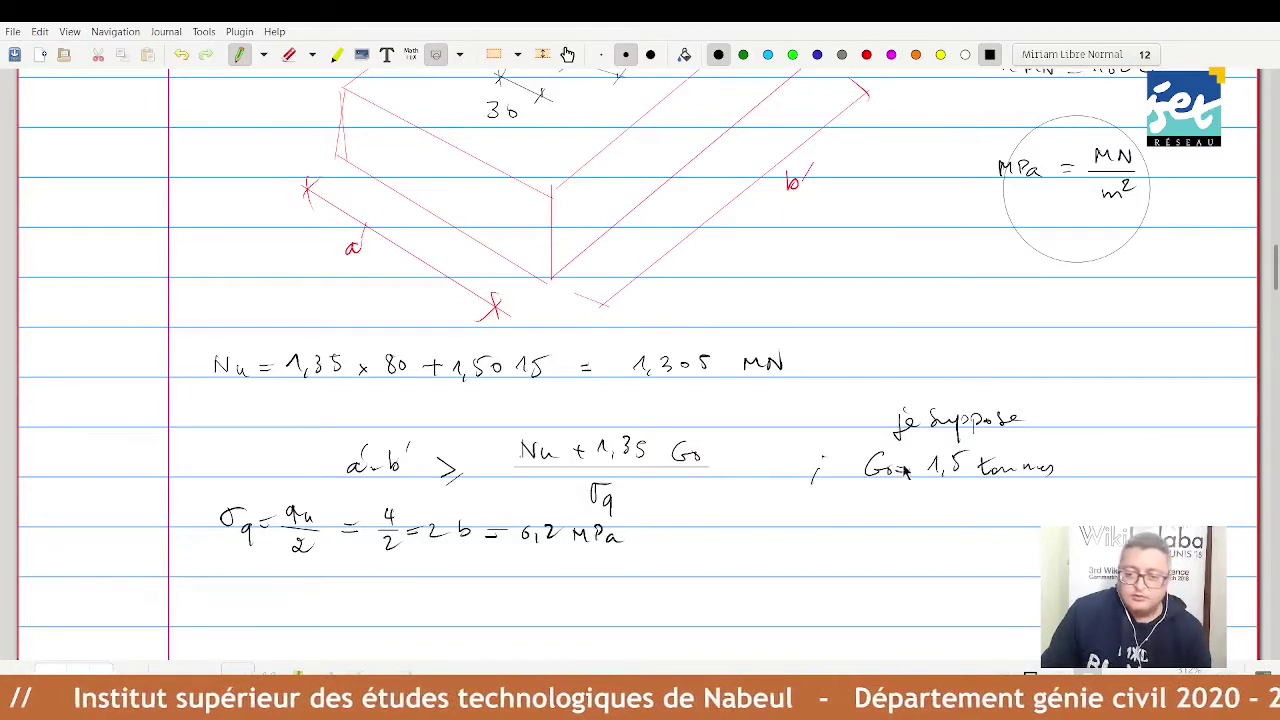
- Write 1,35 × G0 = 0,02025 MN under the G0 assumption
{"action": "left_click_drag", "start_coordinate": [838, 506], "coordinate": [842, 522]}
{"action": "left_click_drag", "start_coordinate": [851, 518], "coordinate": [973, 515]}
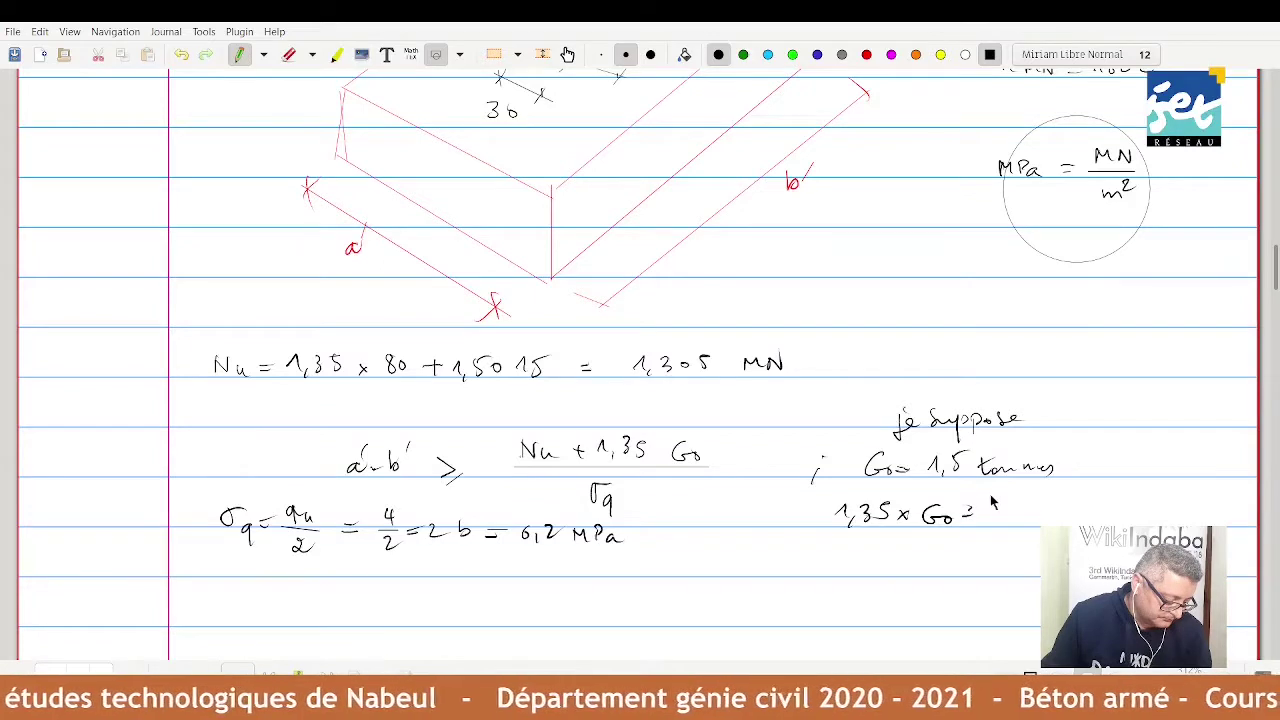
{"action": "left_click_drag", "start_coordinate": [982, 510], "coordinate": [1010, 520]}
{"action": "left_click_drag", "start_coordinate": [1020, 510], "coordinate": [1019, 511]}
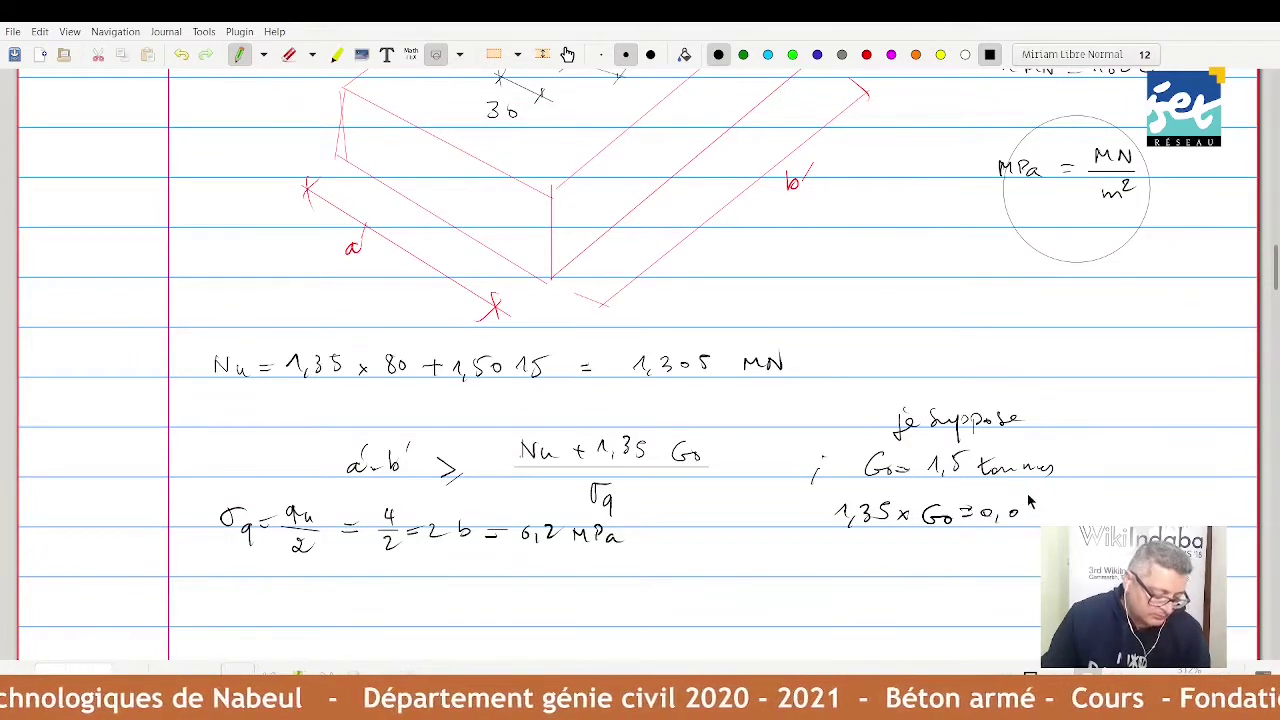
{"action": "left_click_drag", "start_coordinate": [1030, 508], "coordinate": [1077, 514]}
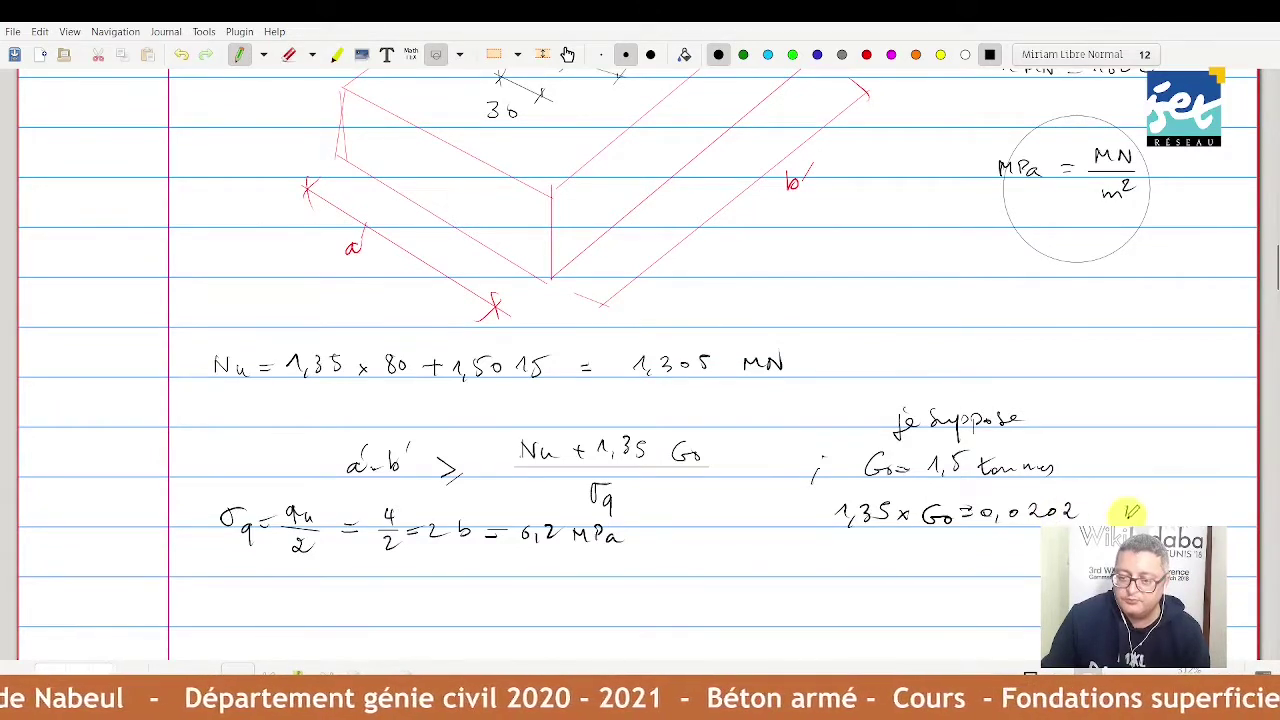
{"action": "mouse_move", "coordinate": [1126, 520]}
{"action": "left_mouse_down"}
{"action": "mouse_move", "coordinate": [1165, 508]}
{"action": "mouse_move", "coordinate": [1090, 518]}
{"action": "left_mouse_up"}
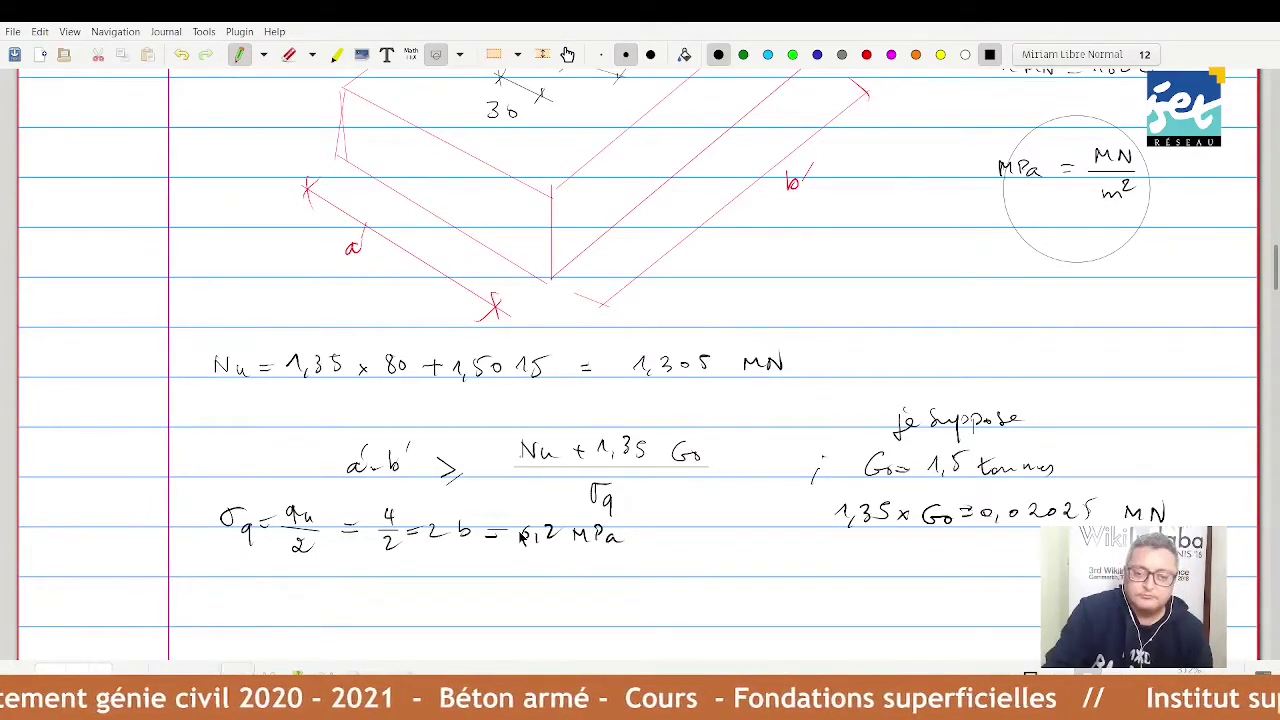
{"action": "scroll", "coordinate": [521, 537], "scroll_direction": "down", "scroll_amount": 3}
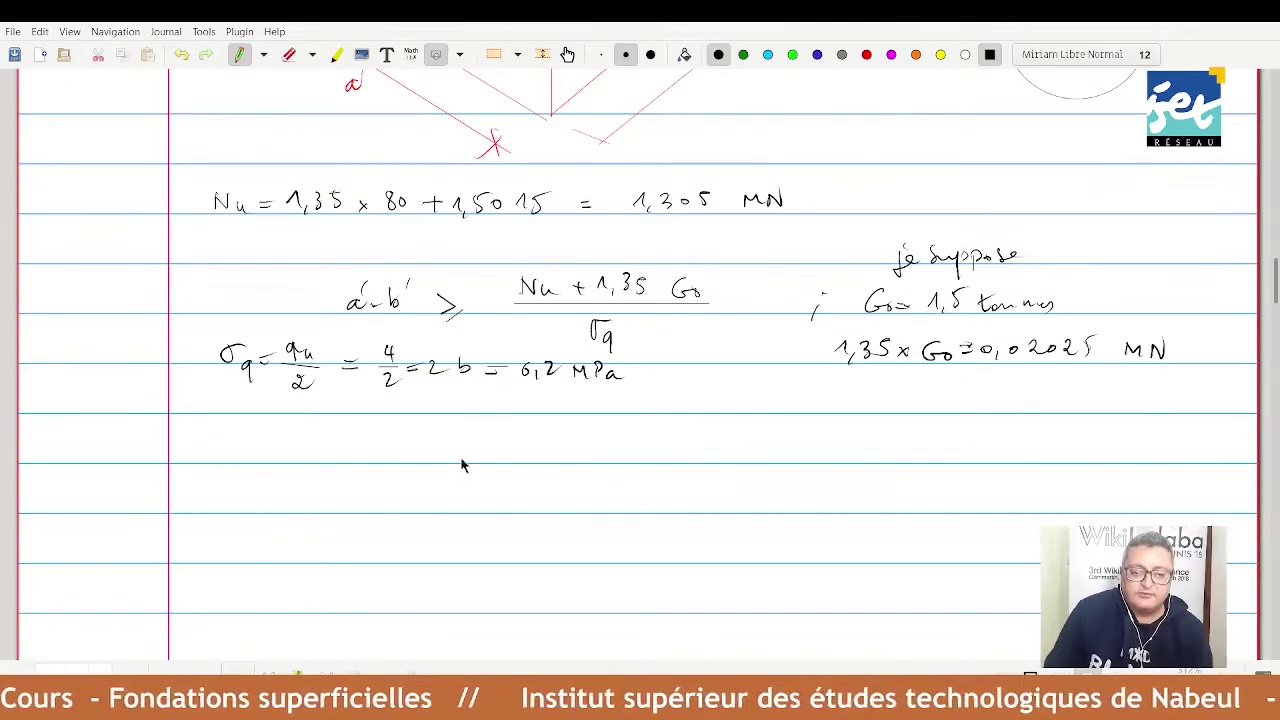
- Write a′·b′ ≥ 1,3050 + 0,02025 as the numerator, correcting one wrong stroke
{"action": "left_click_drag", "start_coordinate": [404, 455], "coordinate": [416, 458]}
{"action": "mouse_move", "coordinate": [424, 438]}
{"action": "left_mouse_down"}
{"action": "mouse_move", "coordinate": [433, 458]}
{"action": "mouse_move", "coordinate": [452, 456]}
{"action": "left_mouse_up"}
{"action": "mouse_move", "coordinate": [465, 430]}
{"action": "left_mouse_down"}
{"action": "mouse_move", "coordinate": [501, 465]}
{"action": "mouse_move", "coordinate": [605, 437]}
{"action": "mouse_move", "coordinate": [648, 441]}
{"action": "left_mouse_up"}
{"action": "mouse_move", "coordinate": [642, 435]}
{"action": "left_mouse_down"}
{"action": "mouse_move", "coordinate": [642, 448]}
{"action": "mouse_move", "coordinate": [723, 446]}
{"action": "left_mouse_up"}
{"action": "left_click_drag", "start_coordinate": [738, 436], "coordinate": [735, 440]}
{"action": "key", "text": "ctrl+z"}
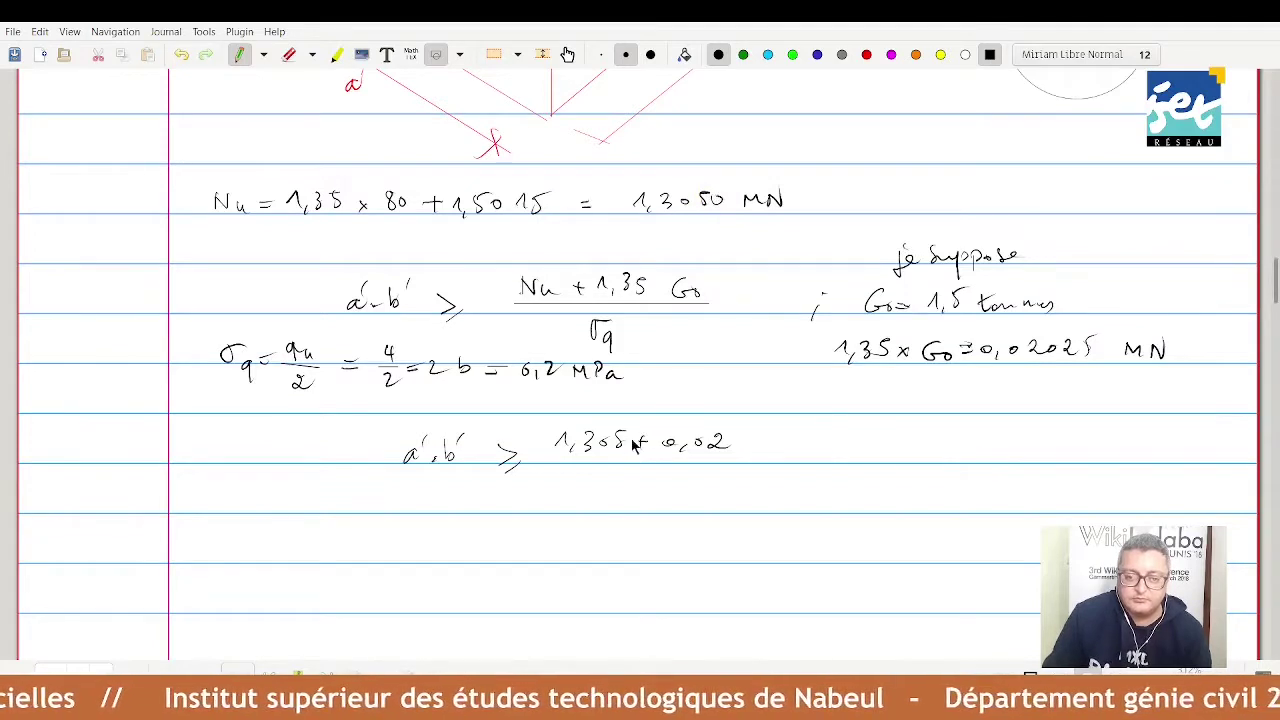
{"action": "left_click_drag", "start_coordinate": [642, 434], "coordinate": [640, 437]}
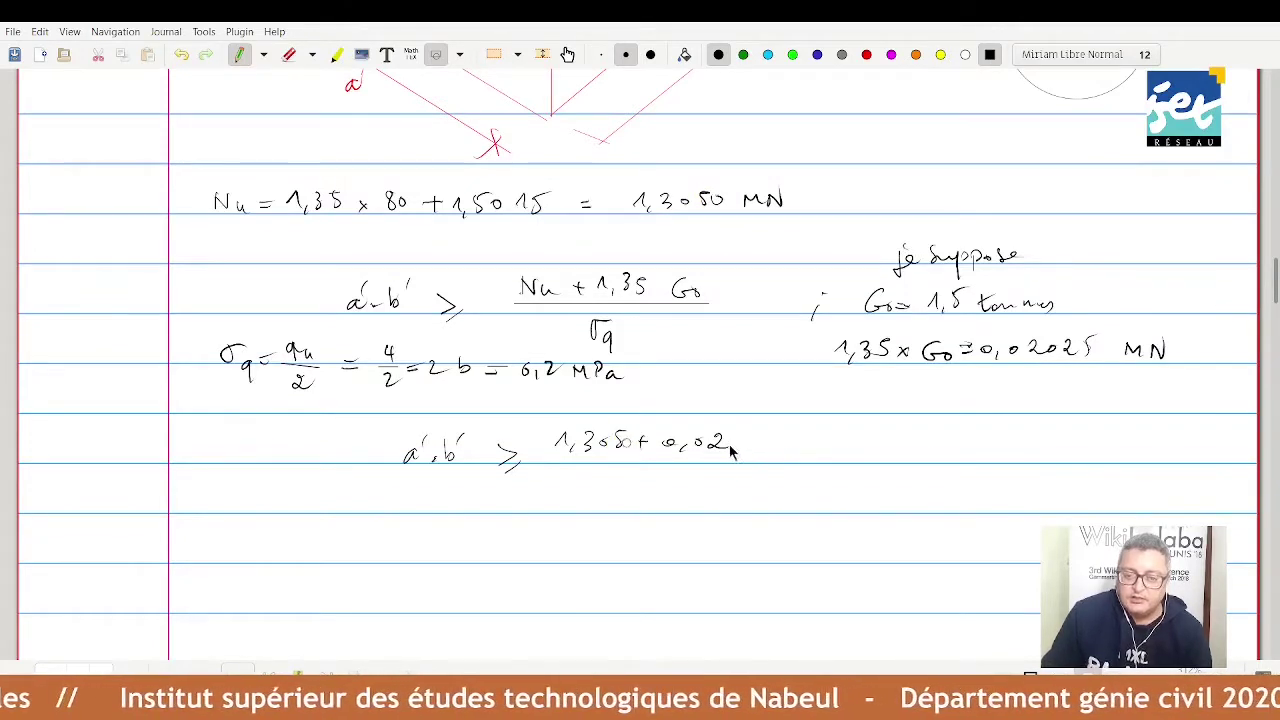
{"action": "left_click_drag", "start_coordinate": [752, 437], "coordinate": [777, 447]}
- Divide by 0,2 and give the result 6,851 m²
{"action": "left_click_drag", "start_coordinate": [570, 458], "coordinate": [790, 457]}
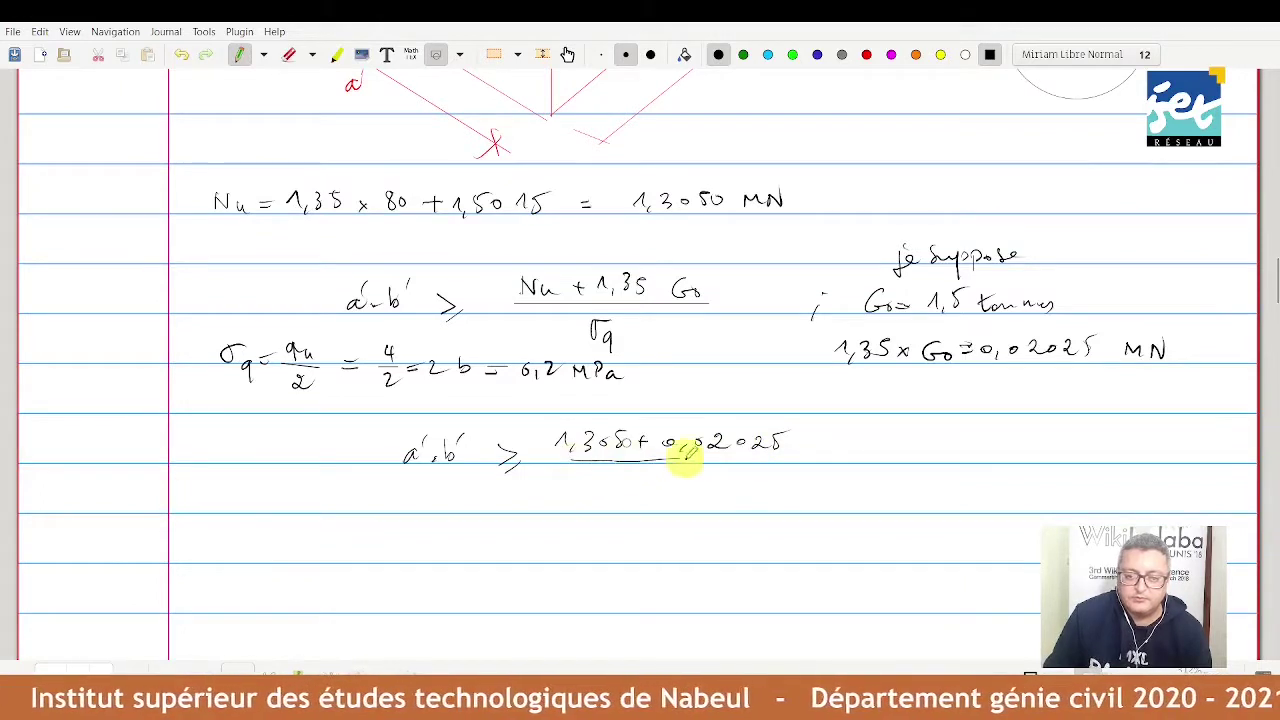
{"action": "left_click_drag", "start_coordinate": [666, 474], "coordinate": [676, 490]}
{"action": "left_click_drag", "start_coordinate": [688, 476], "coordinate": [707, 485]}
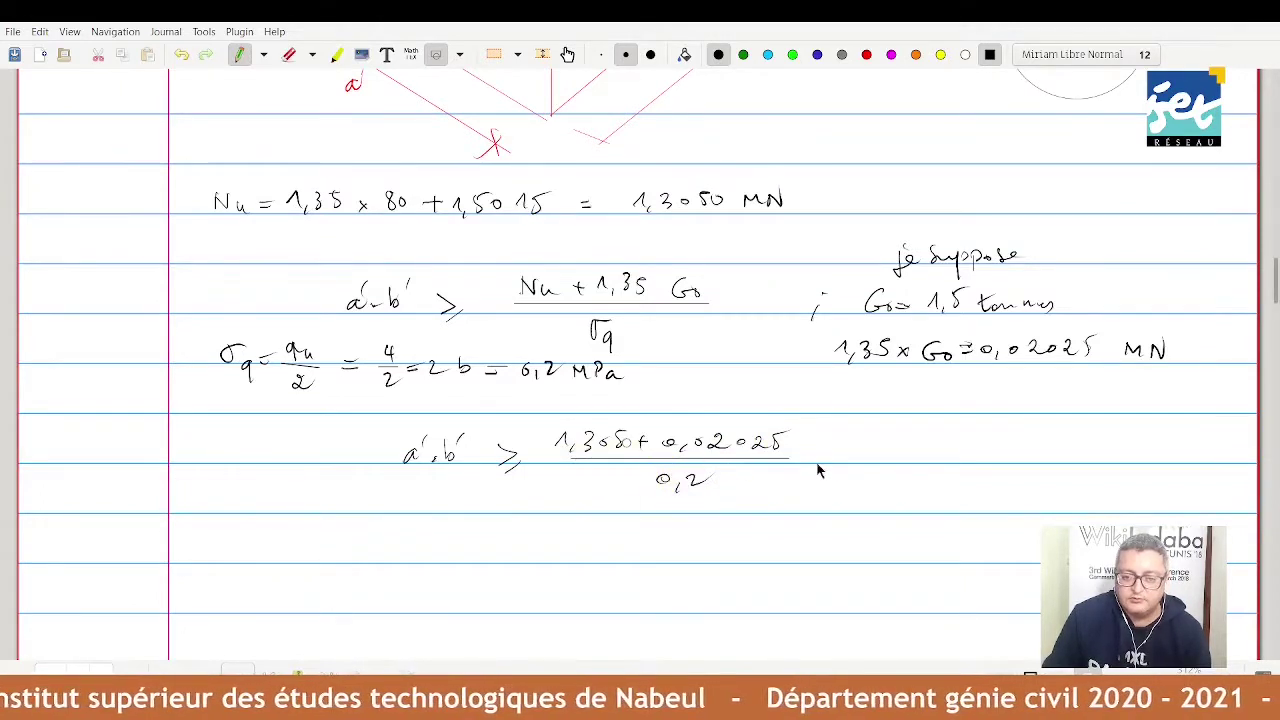
{"action": "left_click_drag", "start_coordinate": [813, 455], "coordinate": [826, 454]}
{"action": "left_click_drag", "start_coordinate": [814, 462], "coordinate": [828, 461]}
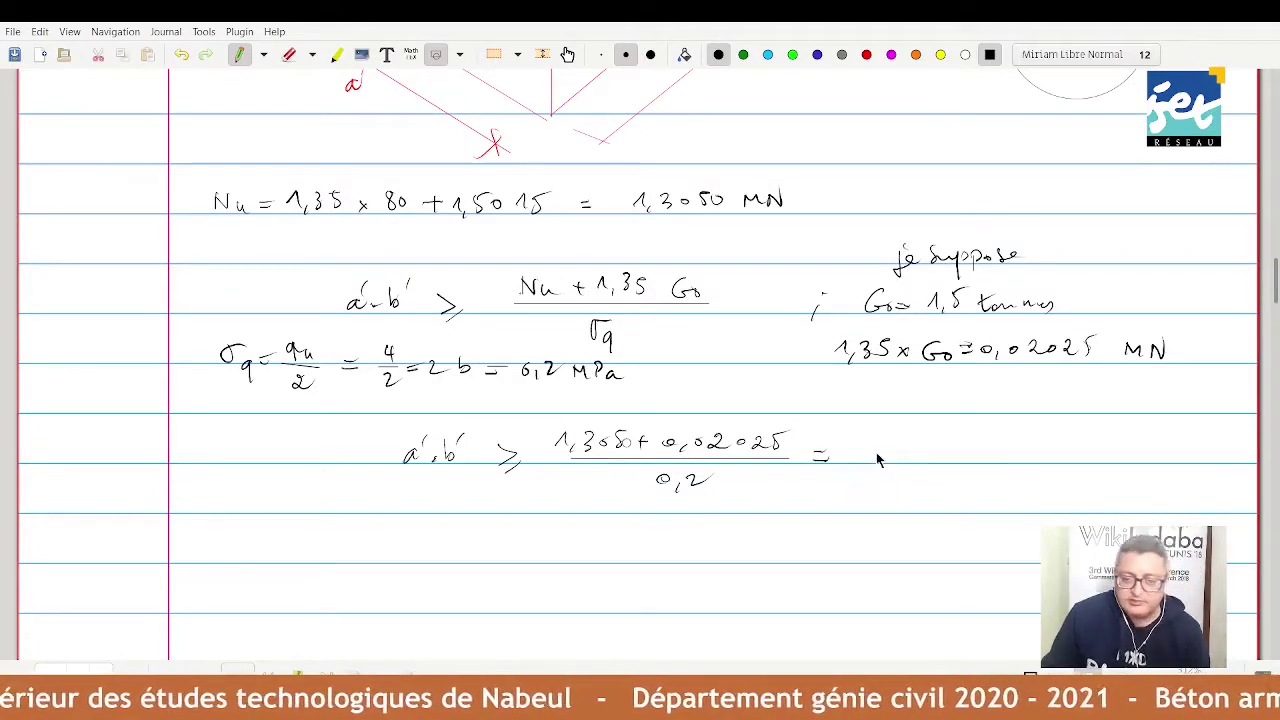
{"action": "mouse_move", "coordinate": [872, 446]}
{"action": "left_mouse_down"}
{"action": "mouse_move", "coordinate": [863, 456]}
{"action": "mouse_move", "coordinate": [877, 464]}
{"action": "mouse_move", "coordinate": [920, 444]}
{"action": "mouse_move", "coordinate": [922, 462]}
{"action": "mouse_move", "coordinate": [972, 458]}
{"action": "mouse_move", "coordinate": [995, 436]}
{"action": "left_mouse_up"}
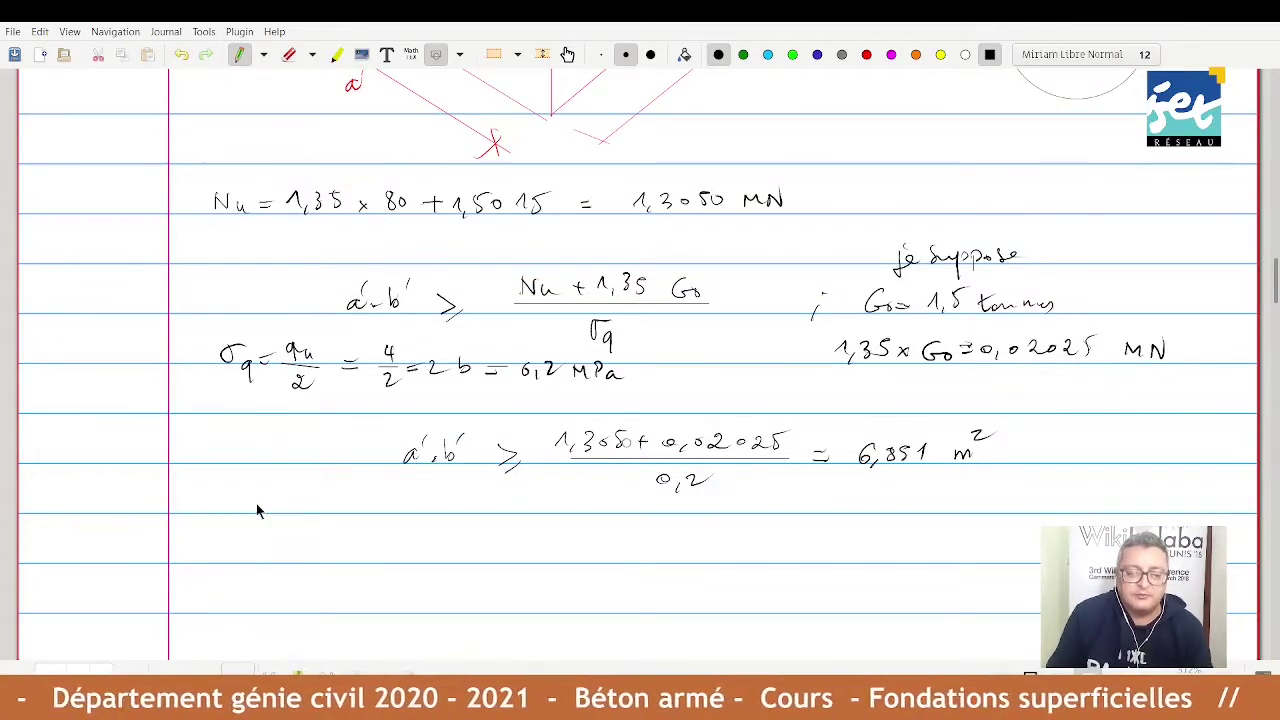
- Write the ratio equation a/b = a'/b' and begin the expression a' =
{"action": "left_click_drag", "start_coordinate": [250, 496], "coordinate": [243, 531]}
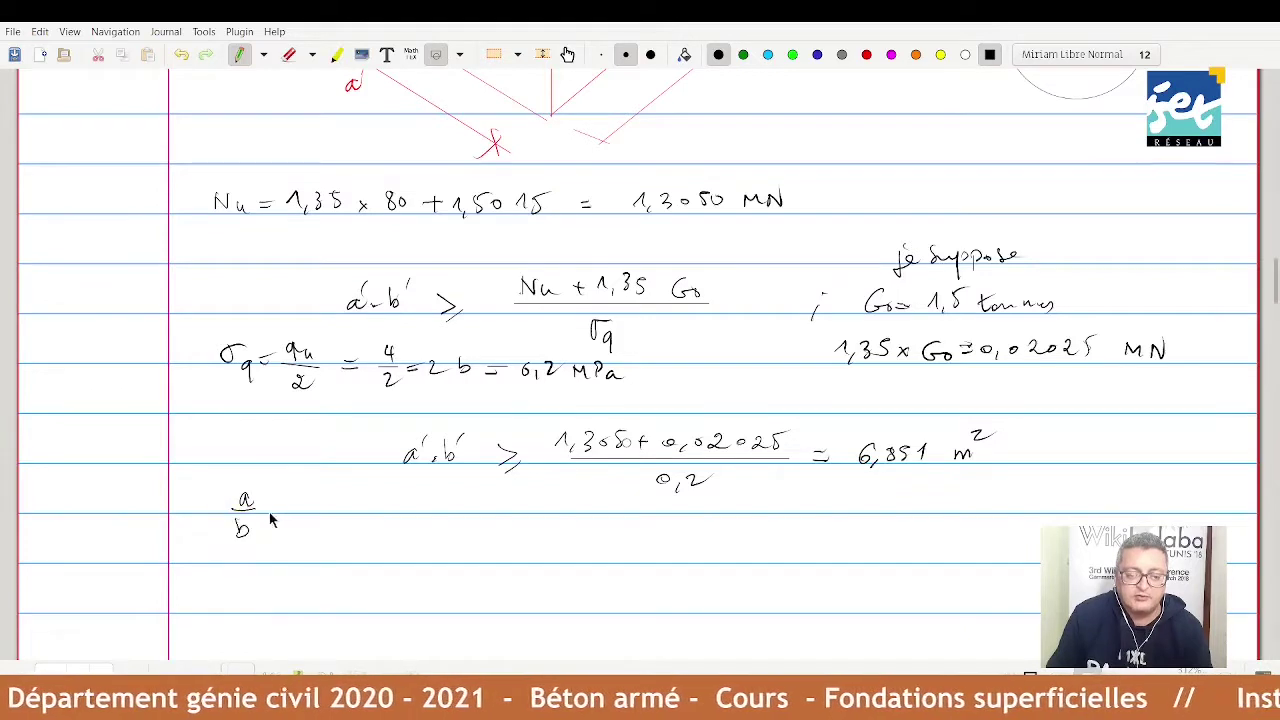
{"action": "left_click_drag", "start_coordinate": [298, 494], "coordinate": [300, 508]}
{"action": "left_click_drag", "start_coordinate": [305, 482], "coordinate": [296, 536]}
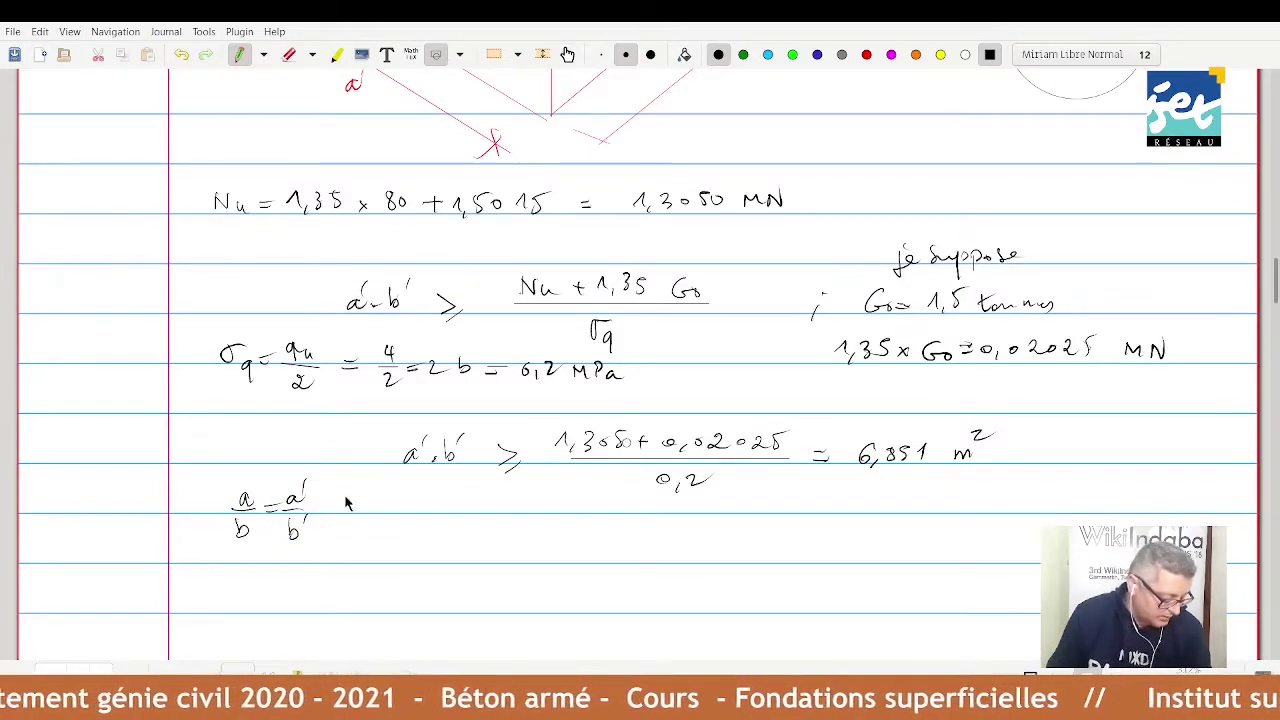
{"action": "left_click_drag", "start_coordinate": [386, 508], "coordinate": [388, 518]}
{"action": "mouse_move", "coordinate": [391, 488]}
{"action": "left_mouse_down"}
{"action": "mouse_move", "coordinate": [389, 500]}
{"action": "mouse_move", "coordinate": [418, 507]}
{"action": "left_mouse_up"}
{"action": "left_click_drag", "start_coordinate": [405, 514], "coordinate": [420, 513]}
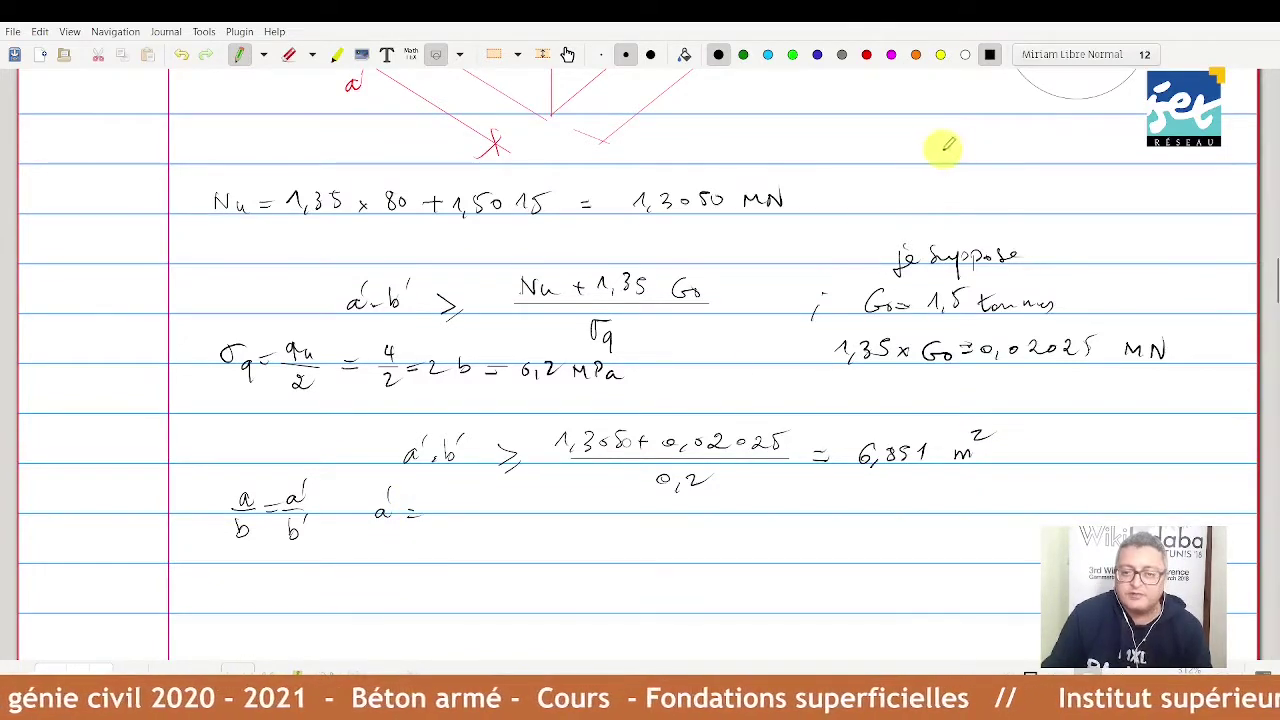
- Note a = 30; b = 50 cm and complete a' = 3/5 b'
{"action": "mouse_move", "coordinate": [946, 150]}
{"action": "left_mouse_down"}
{"action": "mouse_move", "coordinate": [948, 161]}
{"action": "mouse_move", "coordinate": [969, 151]}
{"action": "left_mouse_up"}
{"action": "left_click_drag", "start_coordinate": [957, 157], "coordinate": [986, 160]}
{"action": "mouse_move", "coordinate": [1003, 152]}
{"action": "left_mouse_down"}
{"action": "mouse_move", "coordinate": [1035, 168]}
{"action": "mouse_move", "coordinate": [1062, 162]}
{"action": "left_mouse_up"}
{"action": "left_click", "coordinate": [1041, 149]}
{"action": "left_click_drag", "start_coordinate": [1080, 150], "coordinate": [1127, 150]}
{"action": "mouse_move", "coordinate": [1022, 182]}
{"action": "left_mouse_down"}
{"action": "mouse_move", "coordinate": [1016, 191]}
{"action": "mouse_move", "coordinate": [1058, 192]}
{"action": "left_mouse_up"}
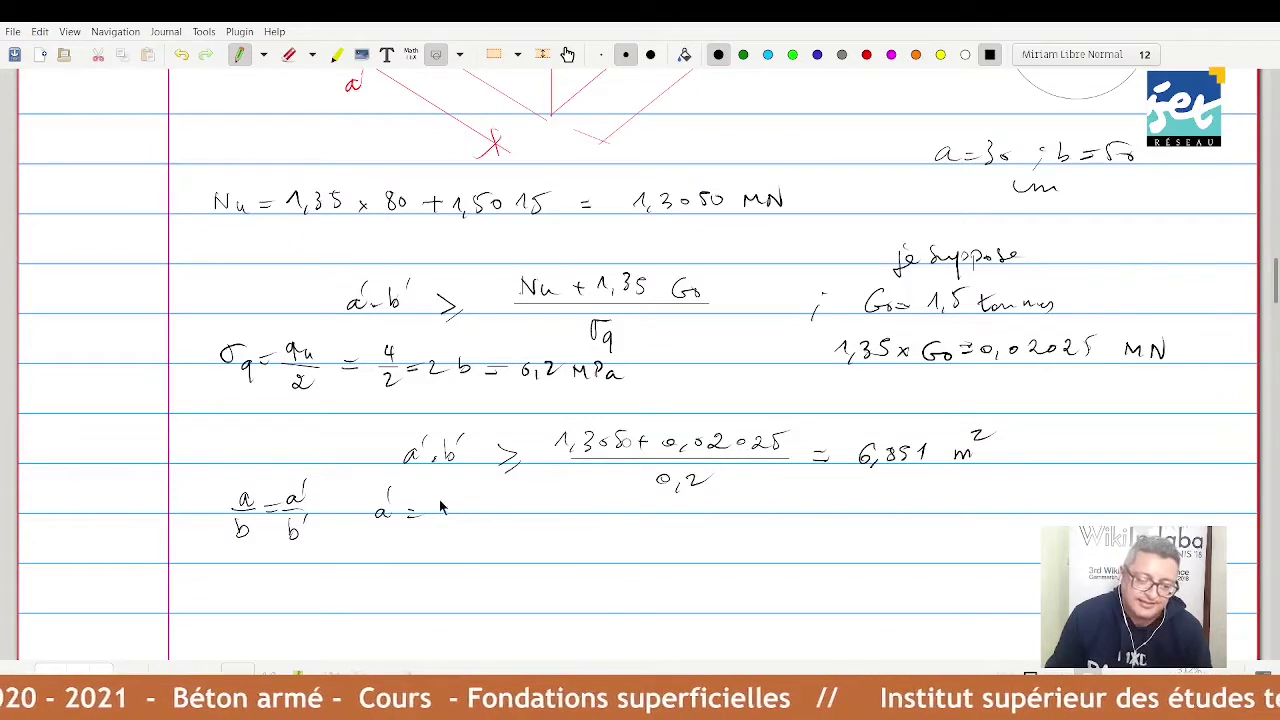
{"action": "mouse_move", "coordinate": [438, 495]}
{"action": "left_mouse_down"}
{"action": "mouse_move", "coordinate": [456, 514]}
{"action": "mouse_move", "coordinate": [440, 538]}
{"action": "mouse_move", "coordinate": [496, 506]}
{"action": "left_mouse_up"}
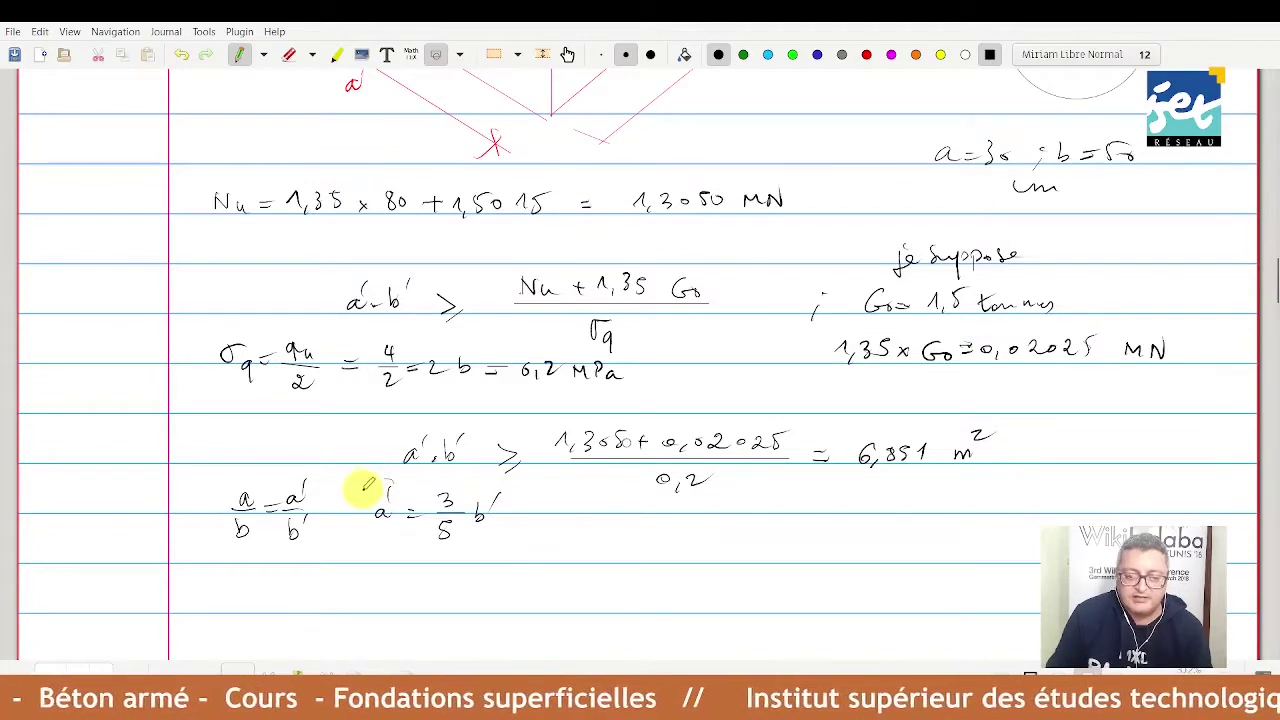
- Substitute to get 3/5 b'² ≥ 6,851, hence b' ≥ √(5/3·6,851) = 3,38 m
{"action": "mouse_move", "coordinate": [372, 489]}
{"action": "left_mouse_down"}
{"action": "mouse_move", "coordinate": [395, 486]}
{"action": "mouse_move", "coordinate": [405, 452]}
{"action": "left_mouse_up"}
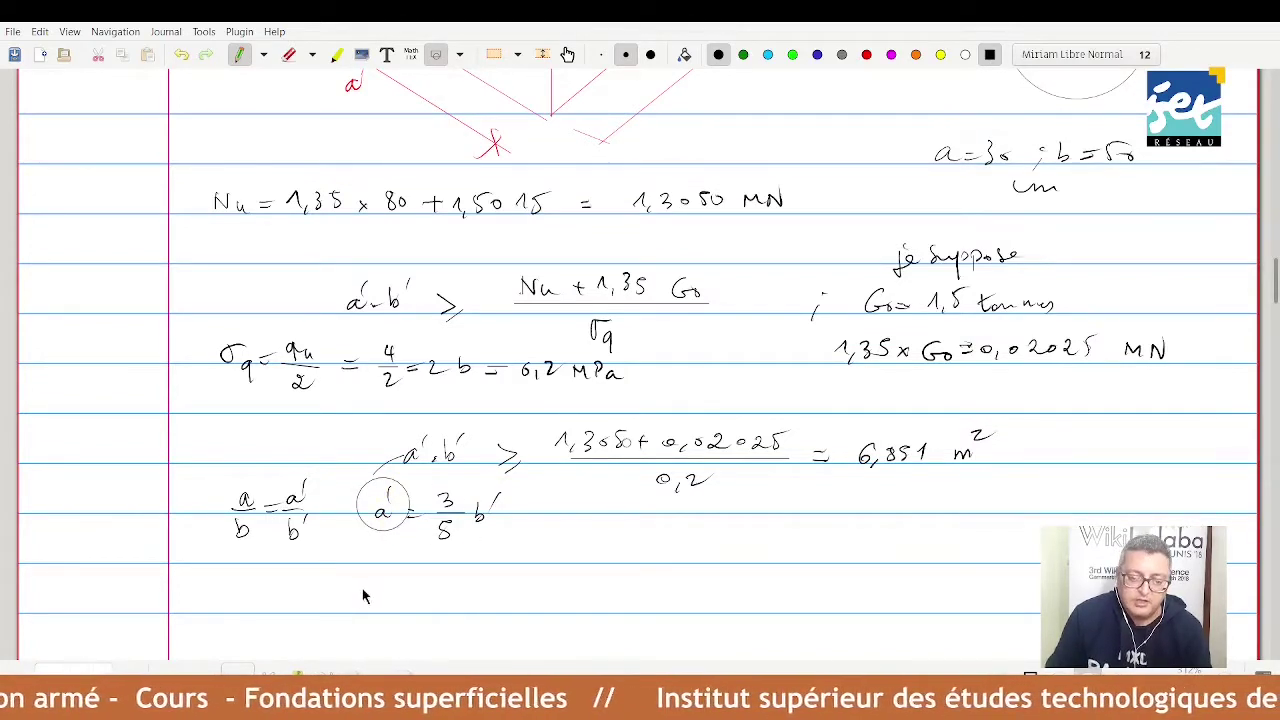
{"action": "mouse_move", "coordinate": [350, 587]}
{"action": "left_mouse_down"}
{"action": "mouse_move", "coordinate": [366, 605]}
{"action": "mouse_move", "coordinate": [352, 628]}
{"action": "mouse_move", "coordinate": [418, 583]}
{"action": "mouse_move", "coordinate": [438, 616]}
{"action": "mouse_move", "coordinate": [613, 592]}
{"action": "left_mouse_up"}
{"action": "left_click_drag", "start_coordinate": [589, 600], "coordinate": [606, 605]}
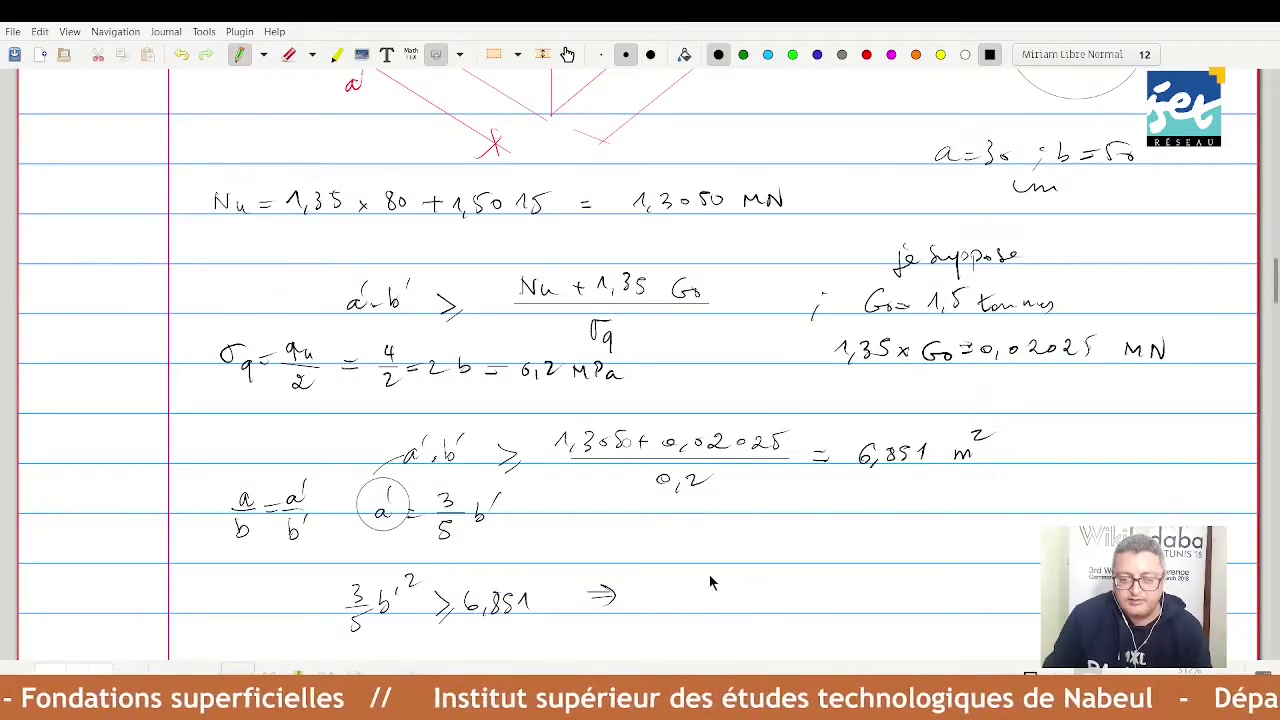
{"action": "mouse_move", "coordinate": [706, 570]}
{"action": "left_mouse_down"}
{"action": "mouse_move", "coordinate": [712, 591]}
{"action": "mouse_move", "coordinate": [727, 575]}
{"action": "mouse_move", "coordinate": [748, 597]}
{"action": "left_mouse_up"}
{"action": "mouse_move", "coordinate": [746, 602]}
{"action": "left_mouse_down"}
{"action": "mouse_move", "coordinate": [795, 541]}
{"action": "mouse_move", "coordinate": [897, 538]}
{"action": "left_mouse_up"}
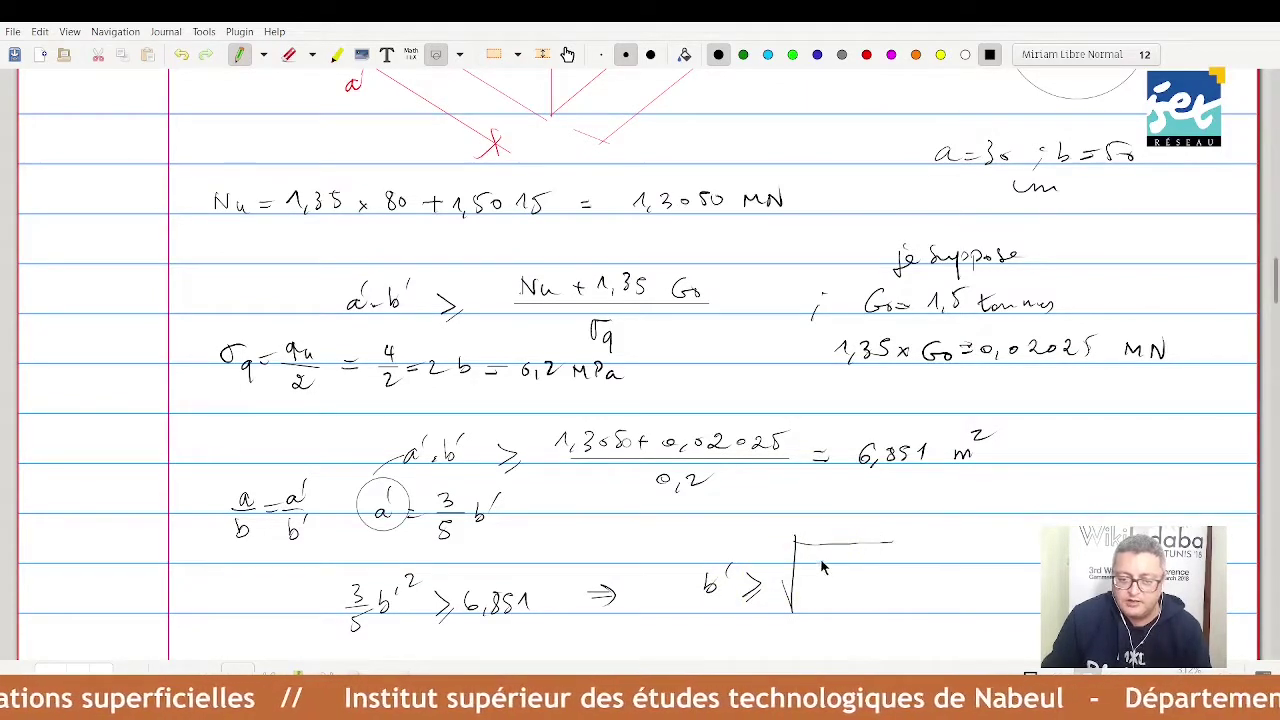
{"action": "mouse_move", "coordinate": [818, 557]}
{"action": "left_mouse_down"}
{"action": "mouse_move", "coordinate": [803, 607]}
{"action": "mouse_move", "coordinate": [841, 598]}
{"action": "mouse_move", "coordinate": [862, 574]}
{"action": "mouse_move", "coordinate": [858, 592]}
{"action": "mouse_move", "coordinate": [889, 596]}
{"action": "mouse_move", "coordinate": [934, 579]}
{"action": "left_mouse_up"}
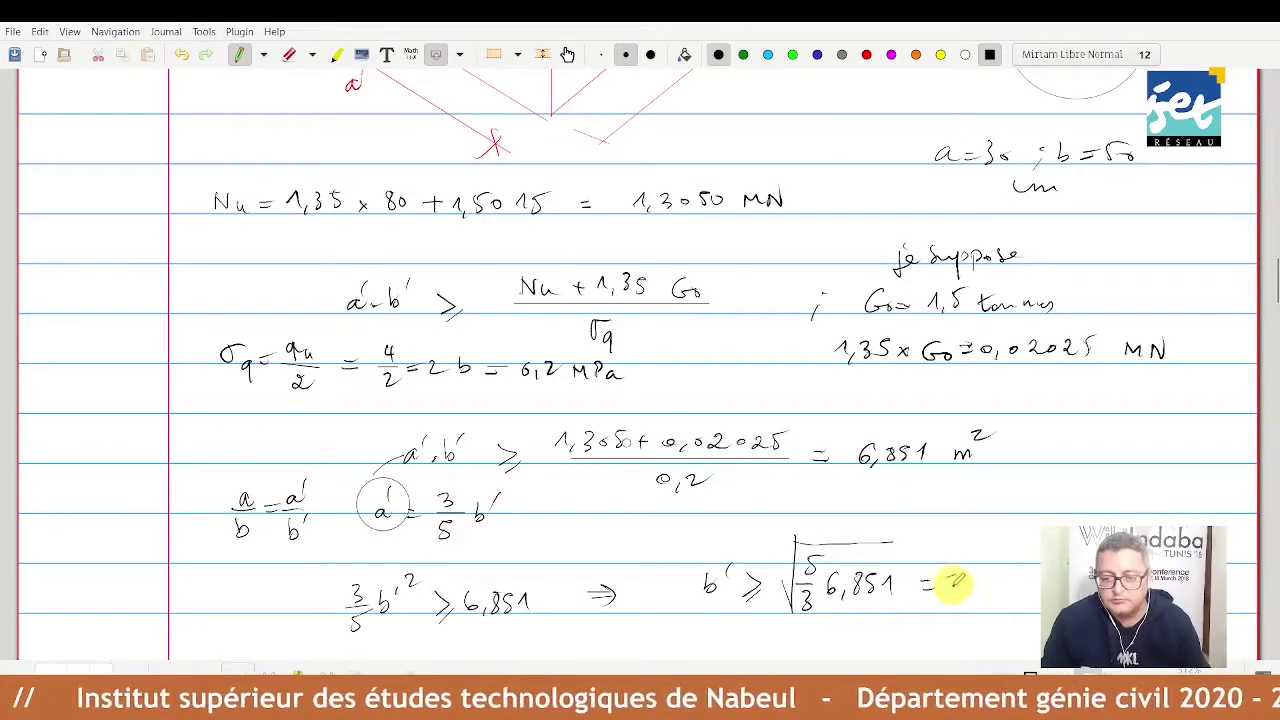
{"action": "left_click_drag", "start_coordinate": [946, 579], "coordinate": [960, 603]}
{"action": "mouse_move", "coordinate": [968, 579]}
{"action": "left_mouse_down"}
{"action": "mouse_move", "coordinate": [970, 600]}
{"action": "mouse_move", "coordinate": [1000, 578]}
{"action": "mouse_move", "coordinate": [992, 590]}
{"action": "mouse_move", "coordinate": [1030, 597]}
{"action": "left_mouse_up"}
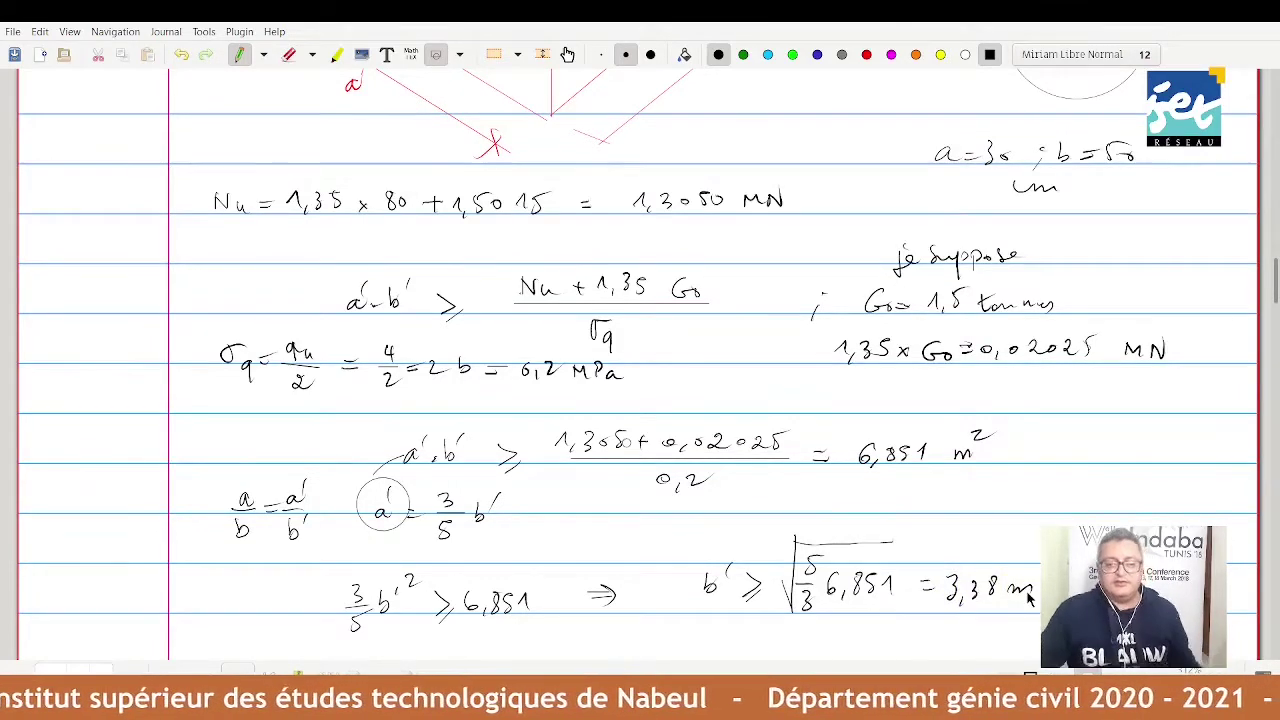
{"action": "scroll", "coordinate": [1028, 597], "scroll_direction": "down", "scroll_amount": 1}
- Below the b' result, write a' ≥ 2,02 m, then start the line 'je prend b' ='
{"action": "scroll", "coordinate": [1028, 597], "scroll_direction": "down", "scroll_amount": 1}
{"action": "scroll", "coordinate": [1028, 598], "scroll_direction": "down", "scroll_amount": 1}
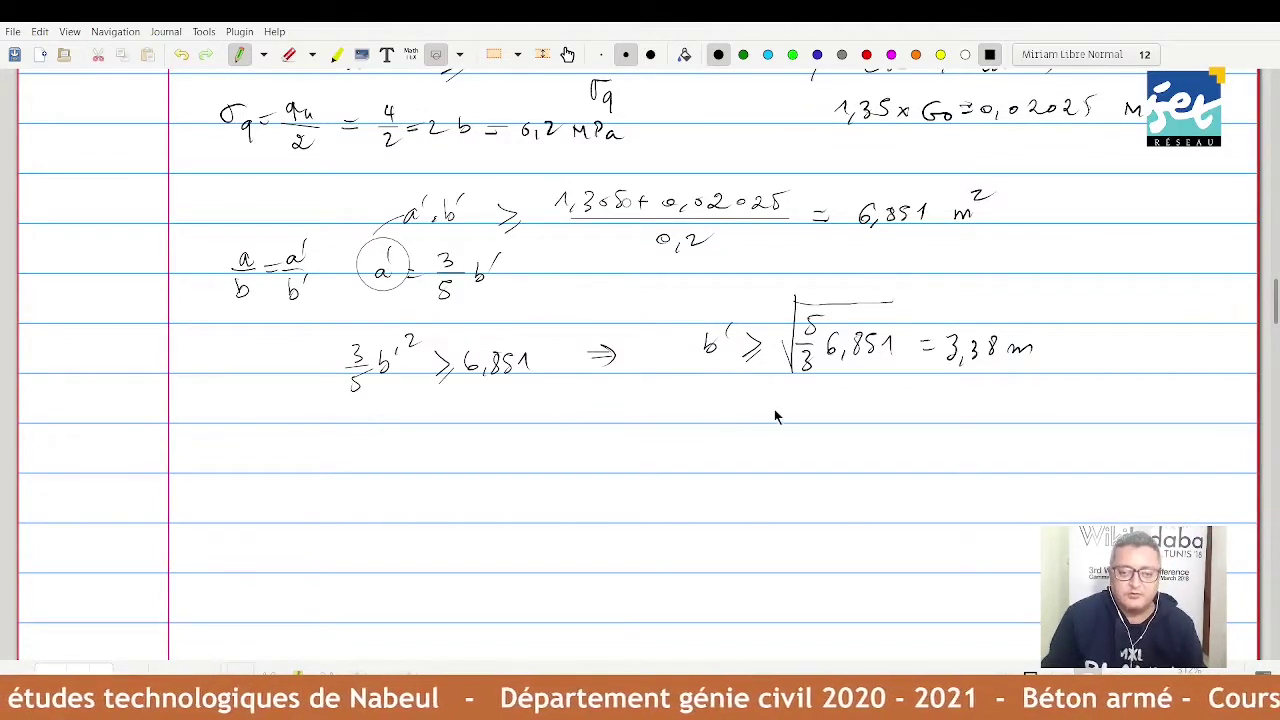
{"action": "mouse_move", "coordinate": [698, 408]}
{"action": "left_mouse_down"}
{"action": "mouse_move", "coordinate": [694, 420]}
{"action": "mouse_move", "coordinate": [710, 406]}
{"action": "mouse_move", "coordinate": [740, 424]}
{"action": "mouse_move", "coordinate": [706, 404]}
{"action": "left_mouse_up"}
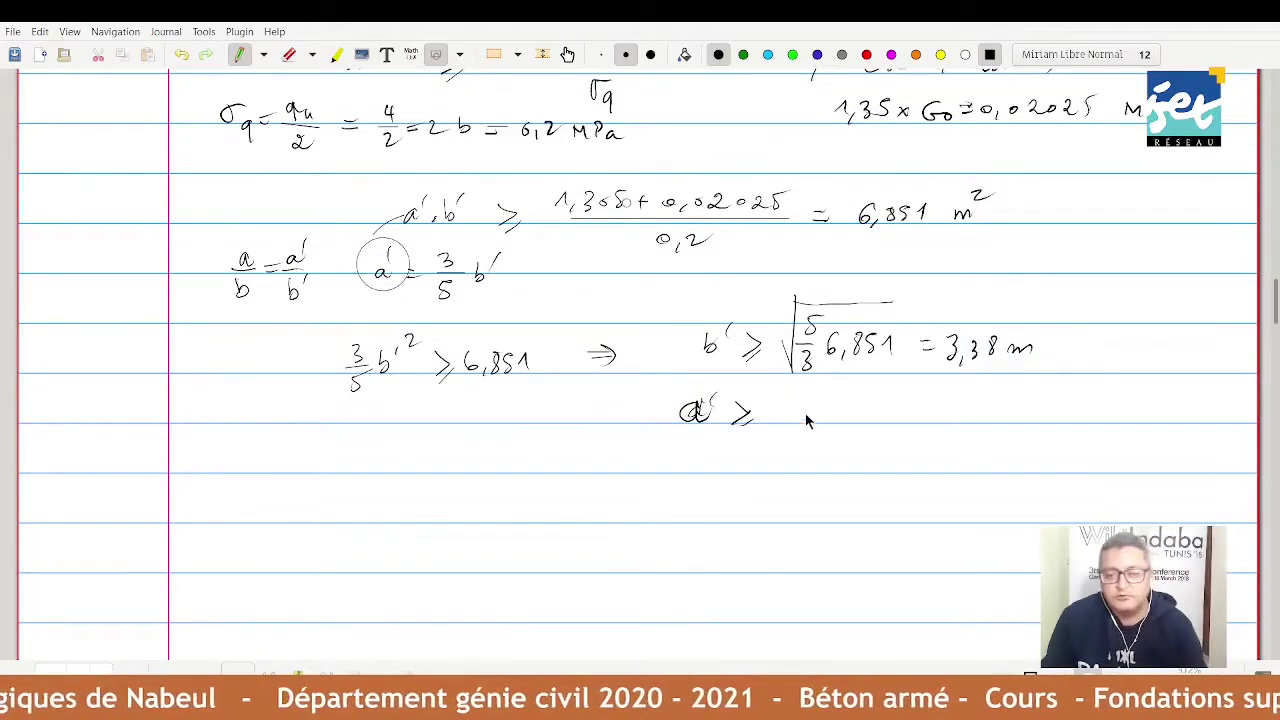
{"action": "mouse_move", "coordinate": [790, 410]}
{"action": "left_mouse_down"}
{"action": "mouse_move", "coordinate": [808, 425]}
{"action": "mouse_move", "coordinate": [822, 411]}
{"action": "mouse_move", "coordinate": [897, 419]}
{"action": "left_mouse_up"}
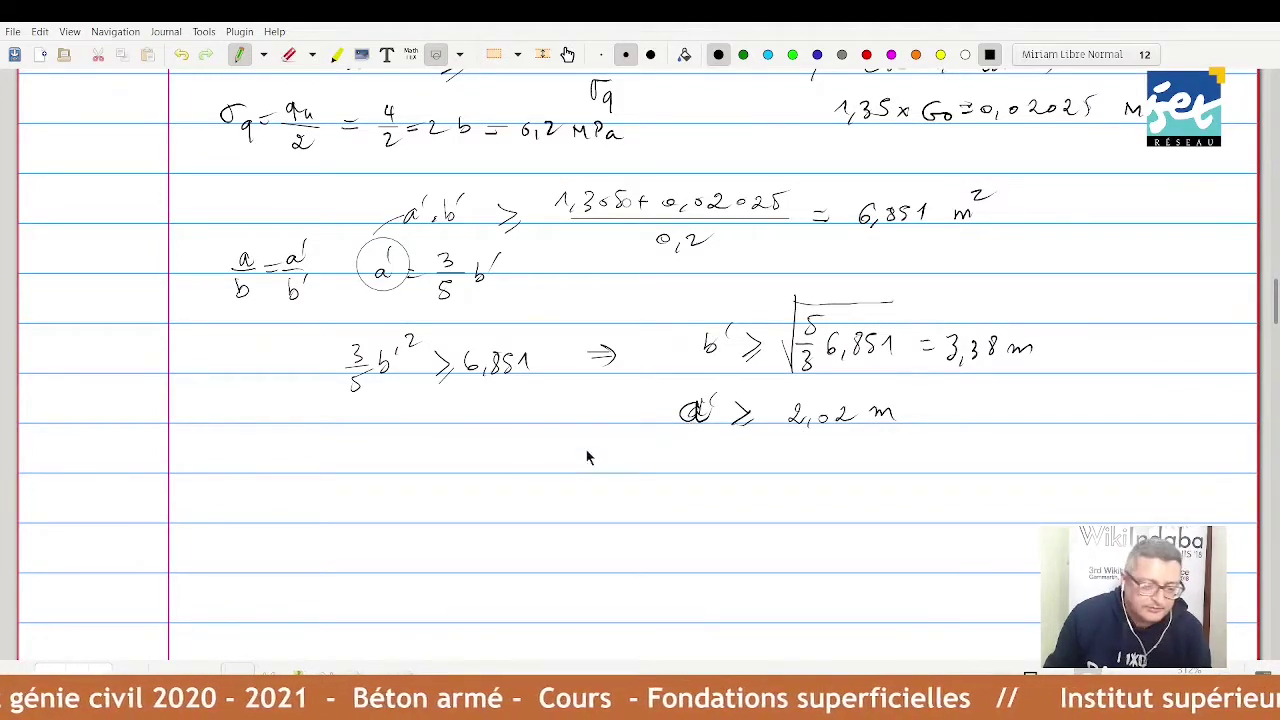
{"action": "mouse_move", "coordinate": [294, 503]}
{"action": "left_mouse_down"}
{"action": "mouse_move", "coordinate": [283, 530]}
{"action": "mouse_move", "coordinate": [302, 506]}
{"action": "mouse_move", "coordinate": [323, 523]}
{"action": "left_mouse_up"}
{"action": "mouse_move", "coordinate": [336, 504]}
{"action": "left_mouse_down"}
{"action": "mouse_move", "coordinate": [475, 499]}
{"action": "mouse_move", "coordinate": [505, 511]}
{"action": "left_mouse_up"}
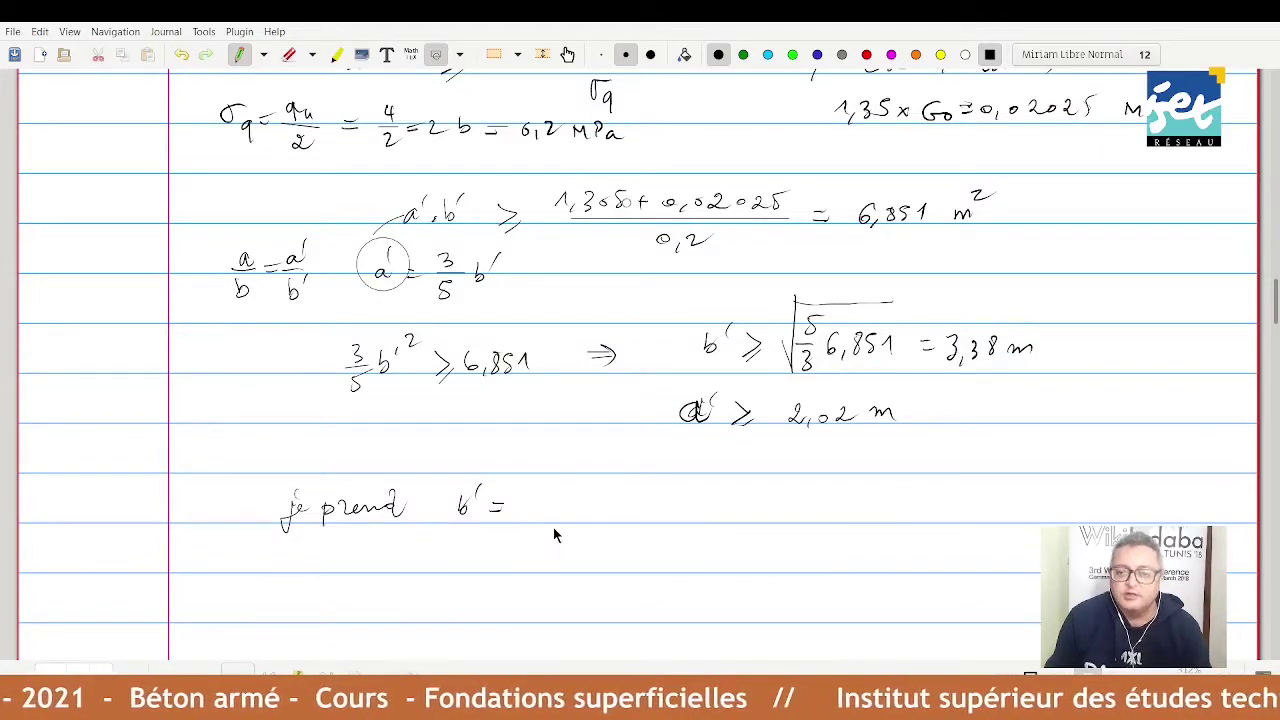
- Complete the adopted dimensions as 'je prend b' = 3,40 m ; a' = 2,05 m'
{"action": "mouse_move", "coordinate": [523, 494]}
{"action": "left_mouse_down"}
{"action": "mouse_move", "coordinate": [526, 512]}
{"action": "mouse_move", "coordinate": [558, 506]}
{"action": "left_mouse_up"}
{"action": "left_click_drag", "start_coordinate": [565, 494], "coordinate": [572, 501]}
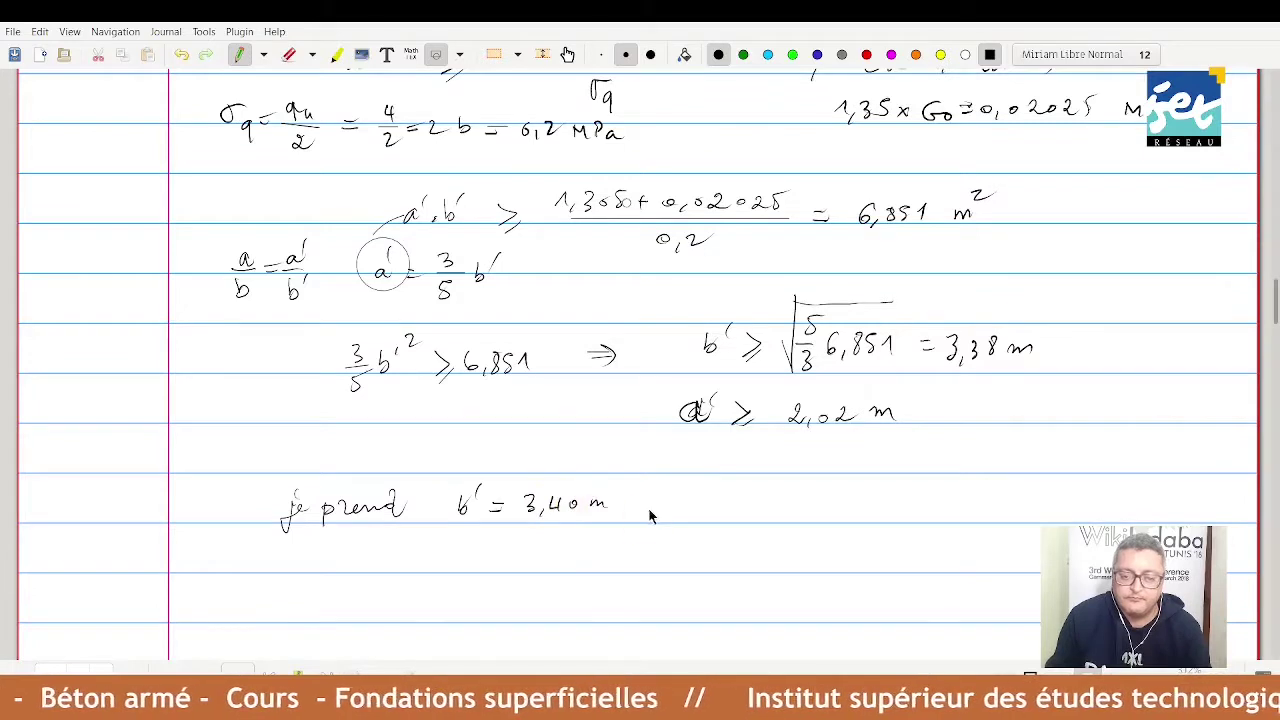
{"action": "mouse_move", "coordinate": [650, 500]}
{"action": "left_mouse_down"}
{"action": "mouse_move", "coordinate": [643, 518]}
{"action": "mouse_move", "coordinate": [723, 507]}
{"action": "left_mouse_up"}
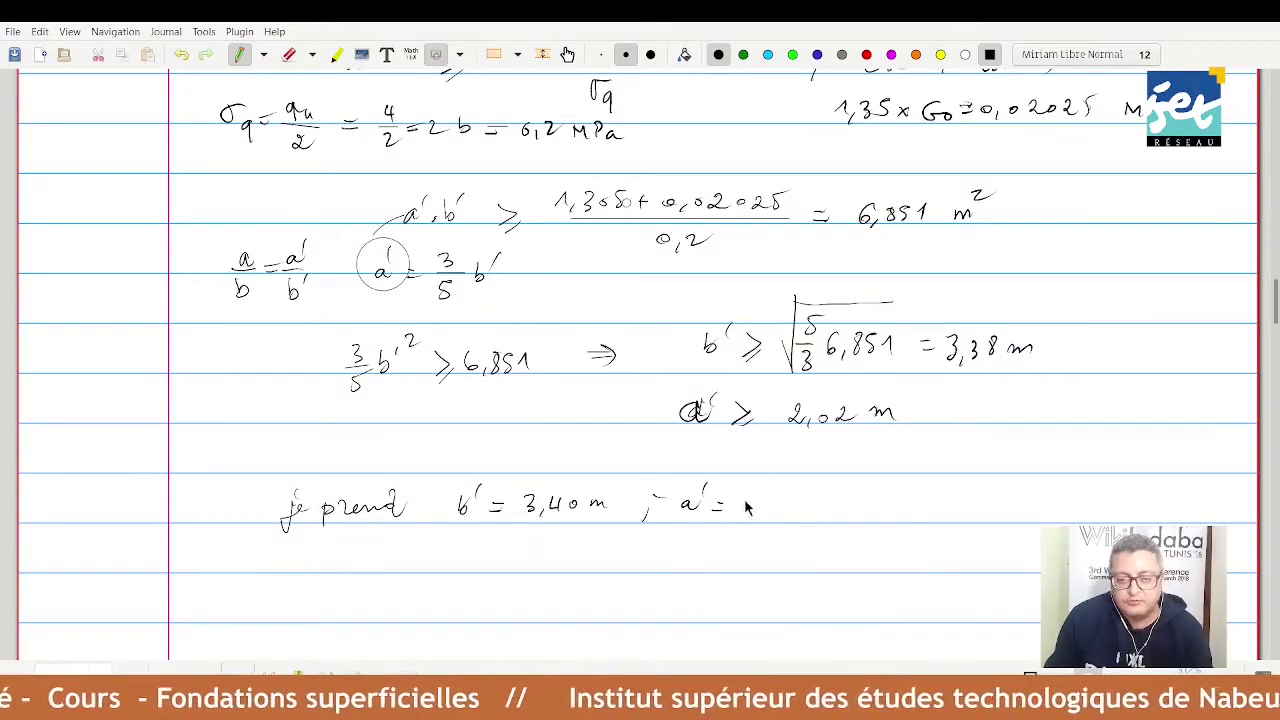
{"action": "mouse_move", "coordinate": [741, 498]}
{"action": "left_mouse_down"}
{"action": "mouse_move", "coordinate": [763, 514]}
{"action": "mouse_move", "coordinate": [776, 500]}
{"action": "mouse_move", "coordinate": [832, 509]}
{"action": "left_mouse_up"}
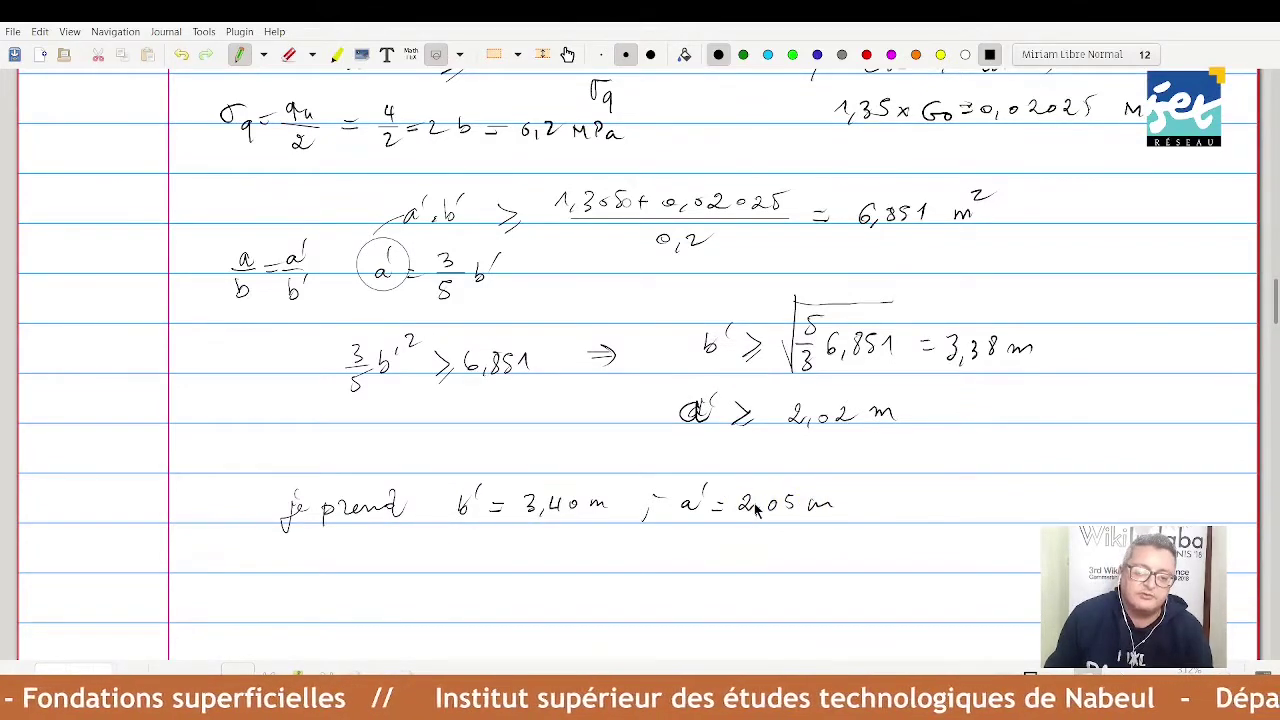
{"action": "scroll", "coordinate": [757, 510], "scroll_direction": "down", "scroll_amount": 3}
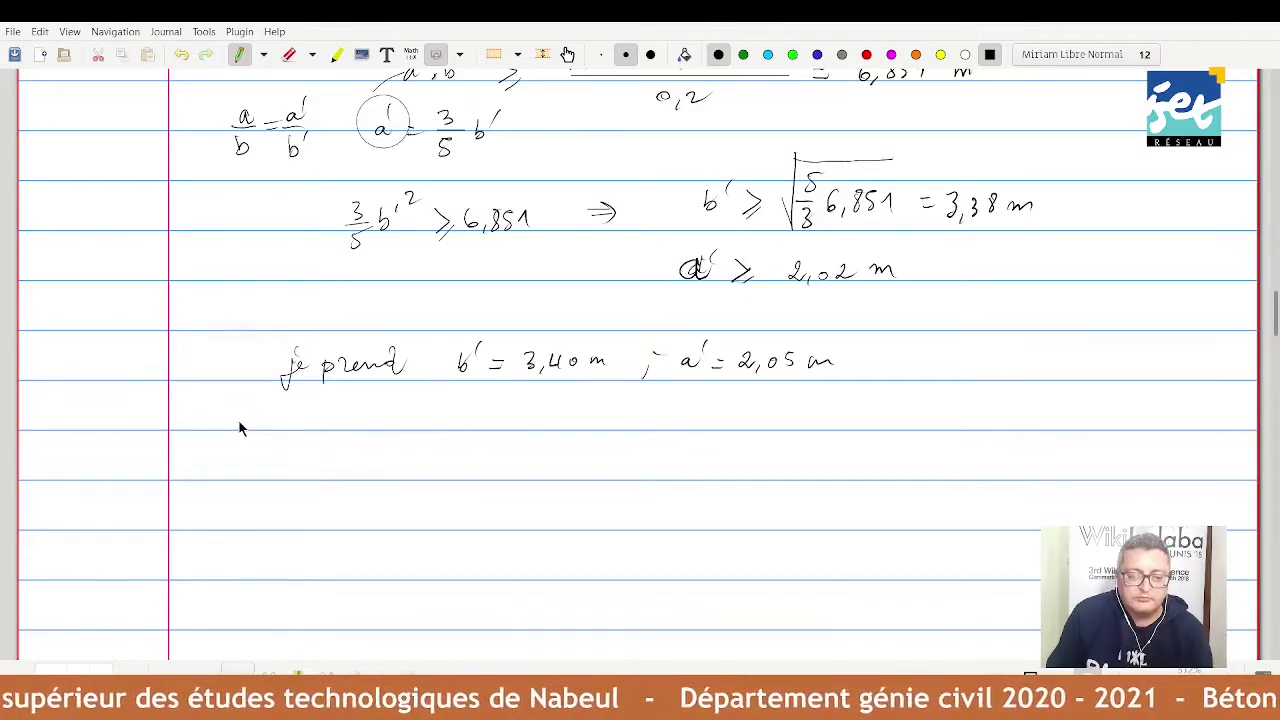
- Write h = ? and the overhang formulas d01 = (b' − b)/2 and d02 = (a' − a)/2
{"action": "mouse_move", "coordinate": [241, 406]}
{"action": "left_mouse_down"}
{"action": "mouse_move", "coordinate": [253, 428]}
{"action": "mouse_move", "coordinate": [300, 412]}
{"action": "mouse_move", "coordinate": [281, 425]}
{"action": "left_mouse_up"}
{"action": "left_click_drag", "start_coordinate": [292, 411], "coordinate": [297, 431]}
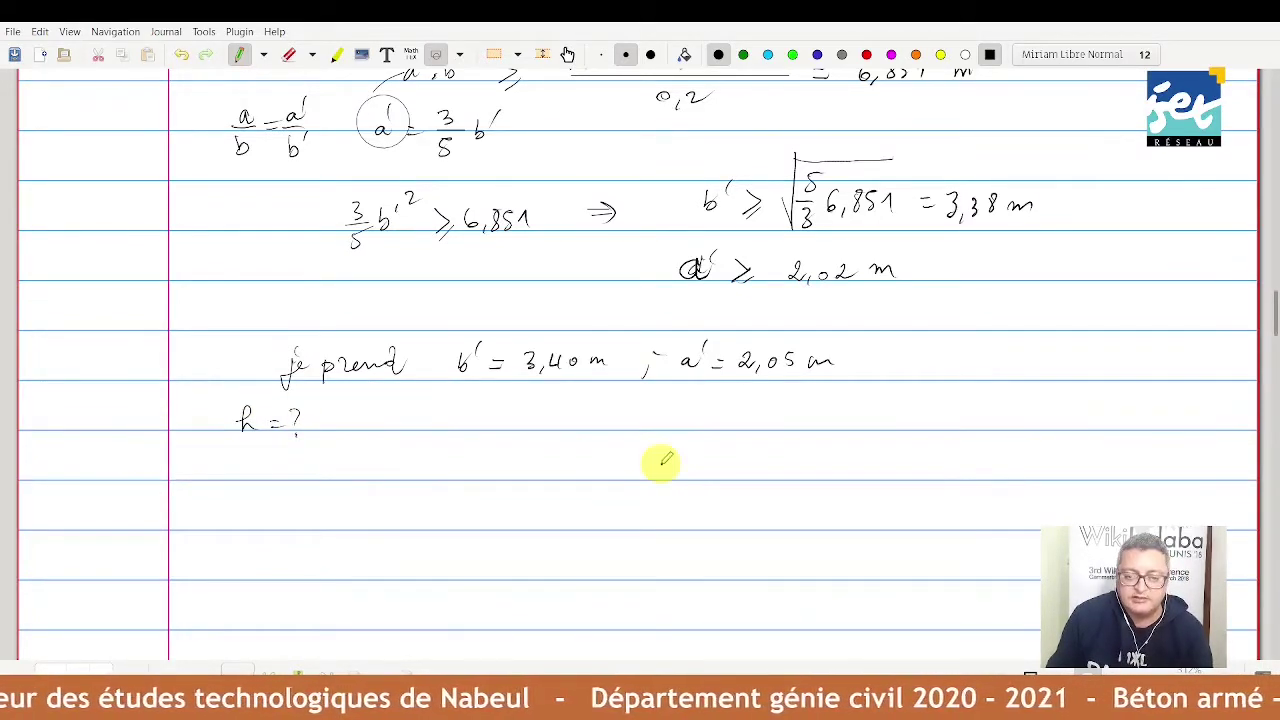
{"action": "left_click_drag", "start_coordinate": [664, 456], "coordinate": [671, 468]}
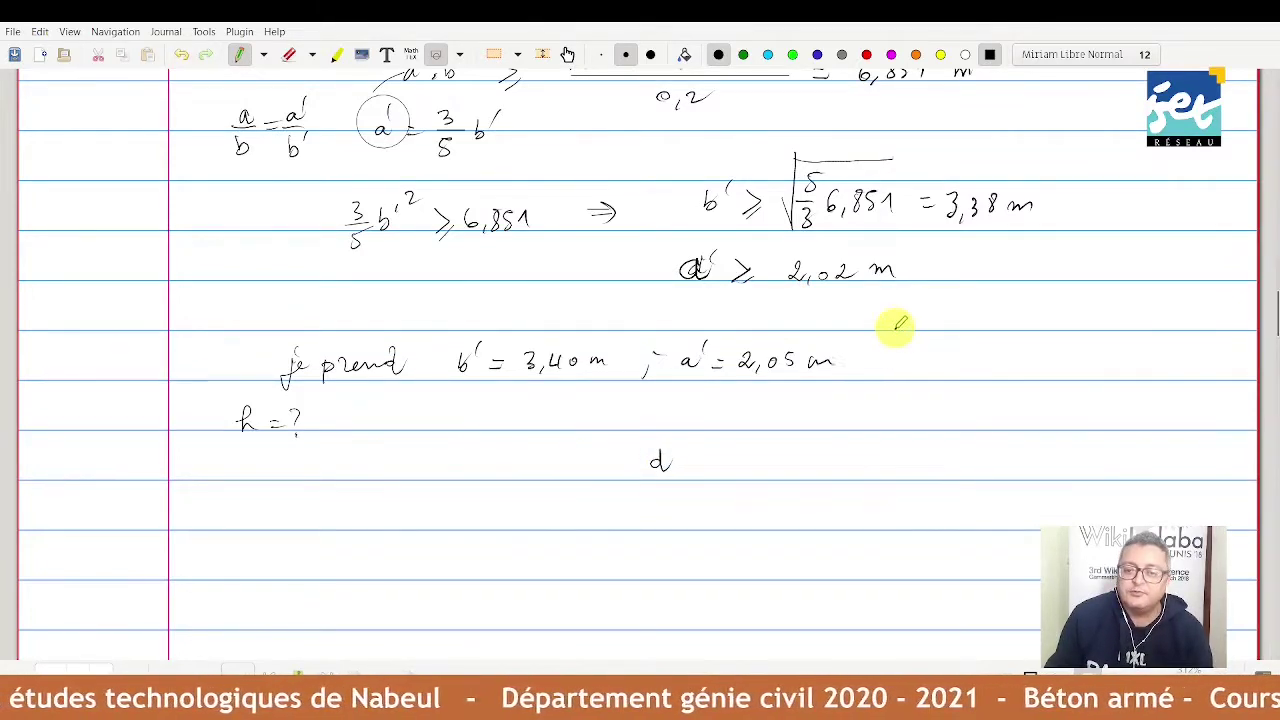
{"action": "left_click_drag", "start_coordinate": [898, 328], "coordinate": [904, 388]}
{"action": "mouse_move", "coordinate": [936, 322]}
{"action": "left_mouse_down"}
{"action": "mouse_move", "coordinate": [934, 336]}
{"action": "mouse_move", "coordinate": [966, 346]}
{"action": "mouse_move", "coordinate": [936, 392]}
{"action": "mouse_move", "coordinate": [976, 396]}
{"action": "left_mouse_up"}
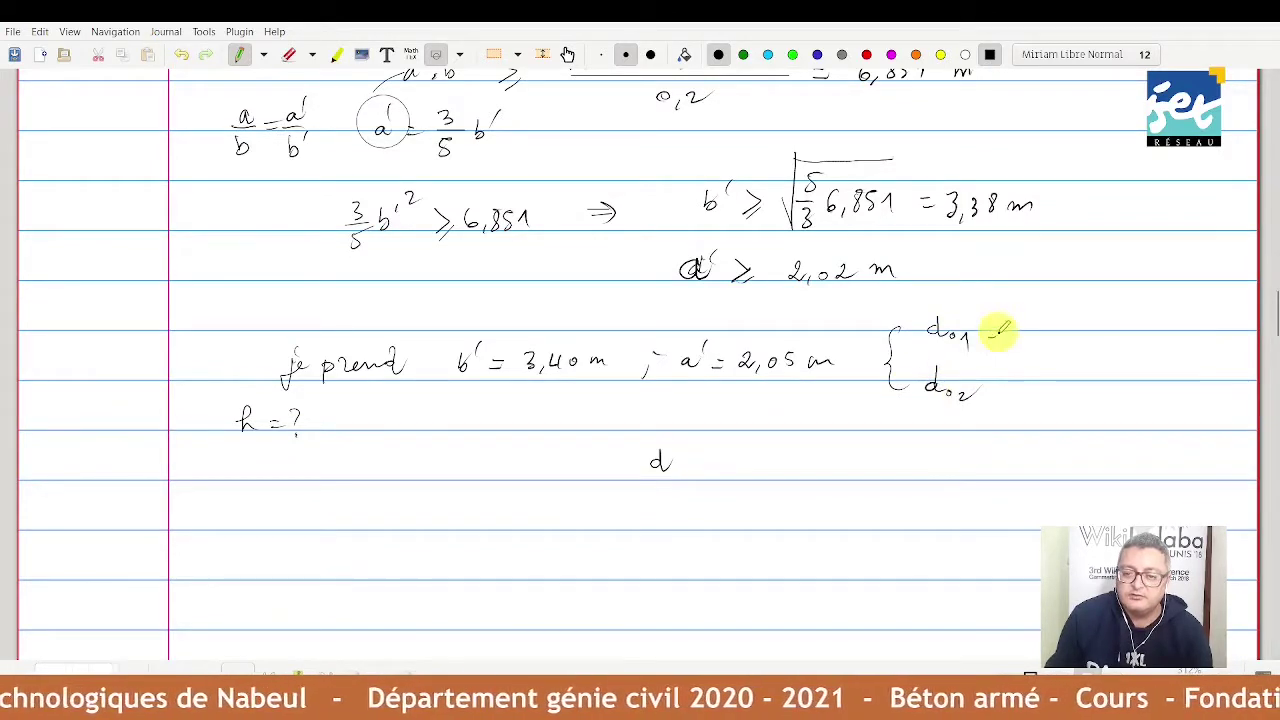
{"action": "left_click_drag", "start_coordinate": [988, 336], "coordinate": [1066, 318]}
{"action": "mouse_move", "coordinate": [1072, 308]}
{"action": "left_mouse_down"}
{"action": "mouse_move", "coordinate": [1078, 322]}
{"action": "mouse_move", "coordinate": [1038, 332]}
{"action": "mouse_move", "coordinate": [1080, 326]}
{"action": "mouse_move", "coordinate": [1026, 398]}
{"action": "mouse_move", "coordinate": [1060, 390]}
{"action": "mouse_move", "coordinate": [1074, 404]}
{"action": "left_mouse_up"}
{"action": "left_click_drag", "start_coordinate": [1036, 408], "coordinate": [1052, 416]}
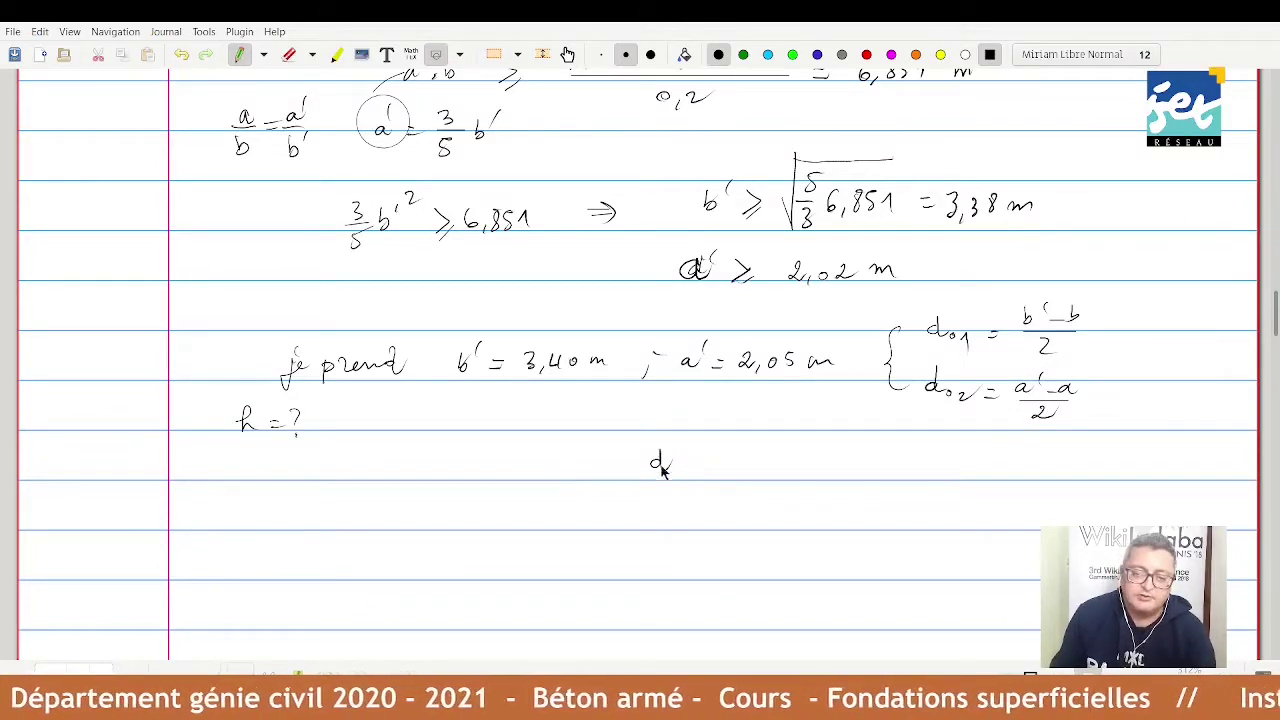
- Write the depth inequality d01/2 ≤ d ≤ 2d02
{"action": "left_click_drag", "start_coordinate": [616, 456], "coordinate": [602, 474]}
{"action": "left_click_drag", "start_coordinate": [600, 478], "coordinate": [616, 479]}
{"action": "left_click_drag", "start_coordinate": [700, 464], "coordinate": [692, 478]}
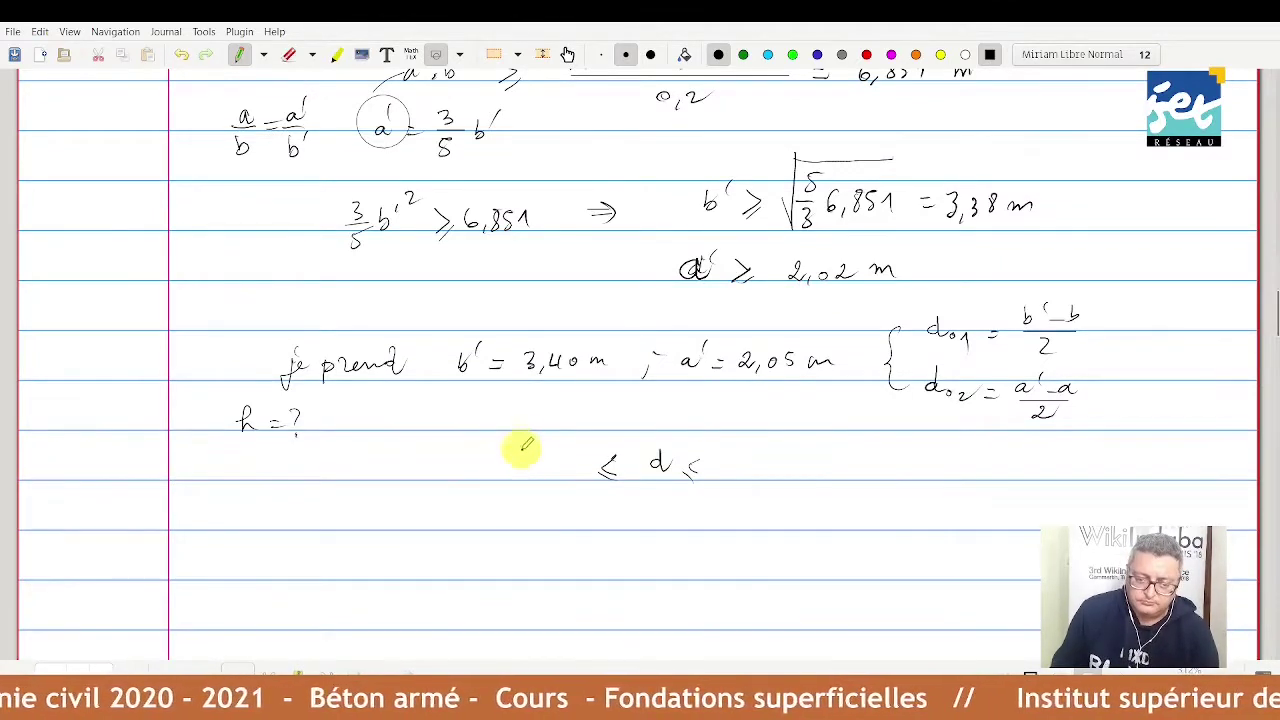
{"action": "left_click_drag", "start_coordinate": [524, 455], "coordinate": [541, 465]}
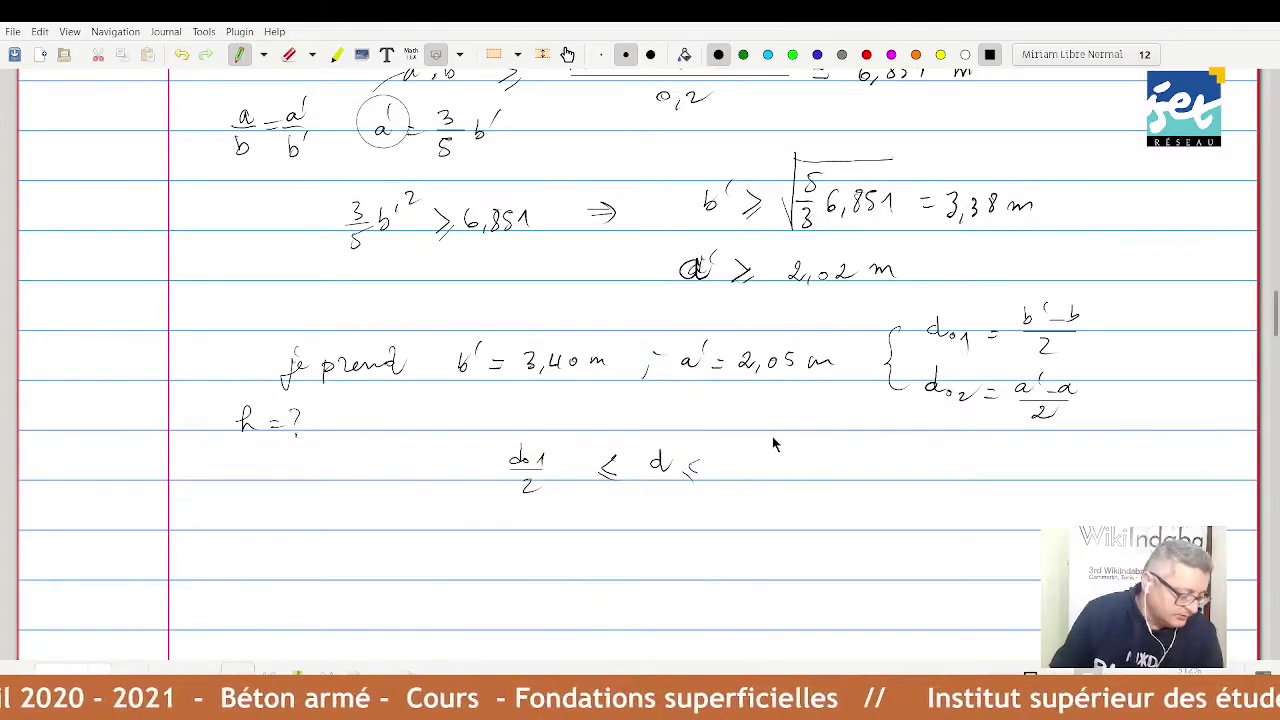
{"action": "left_click_drag", "start_coordinate": [722, 462], "coordinate": [786, 480]}
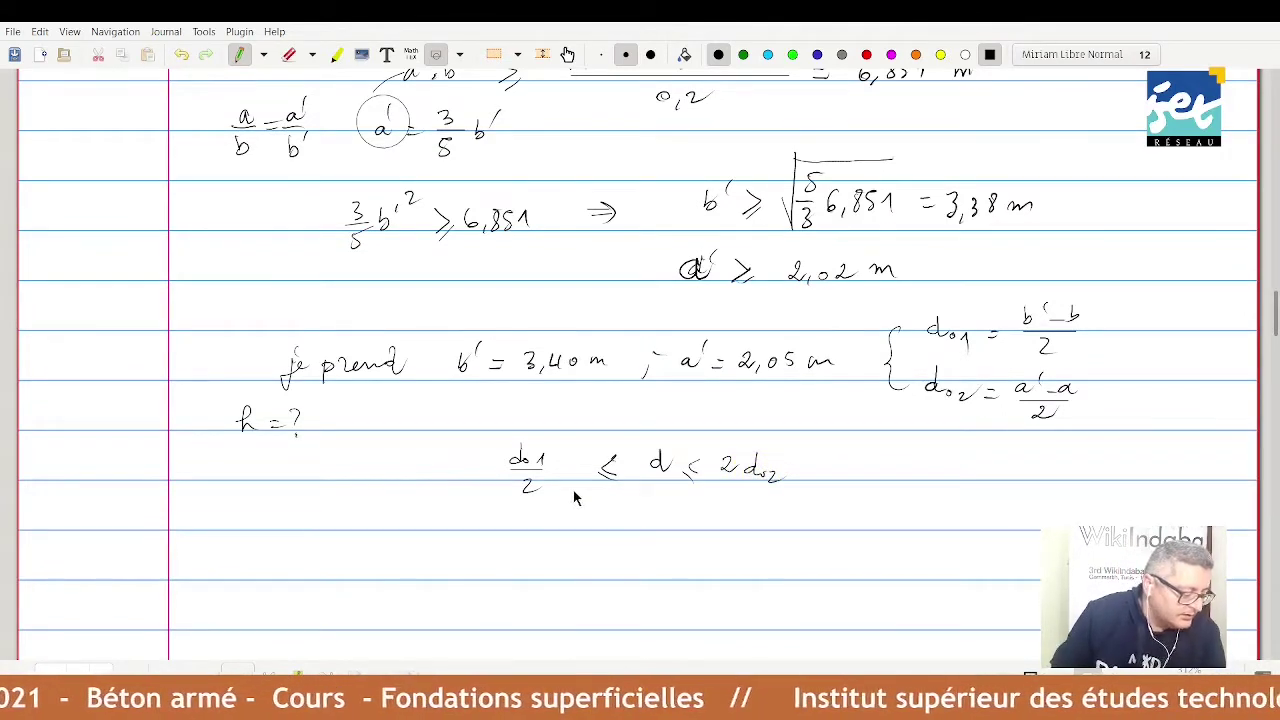
- Write the numeric bounds 0,725 ≤ d ≤ 1,75 m below it
{"action": "left_click", "coordinate": [490, 512]}
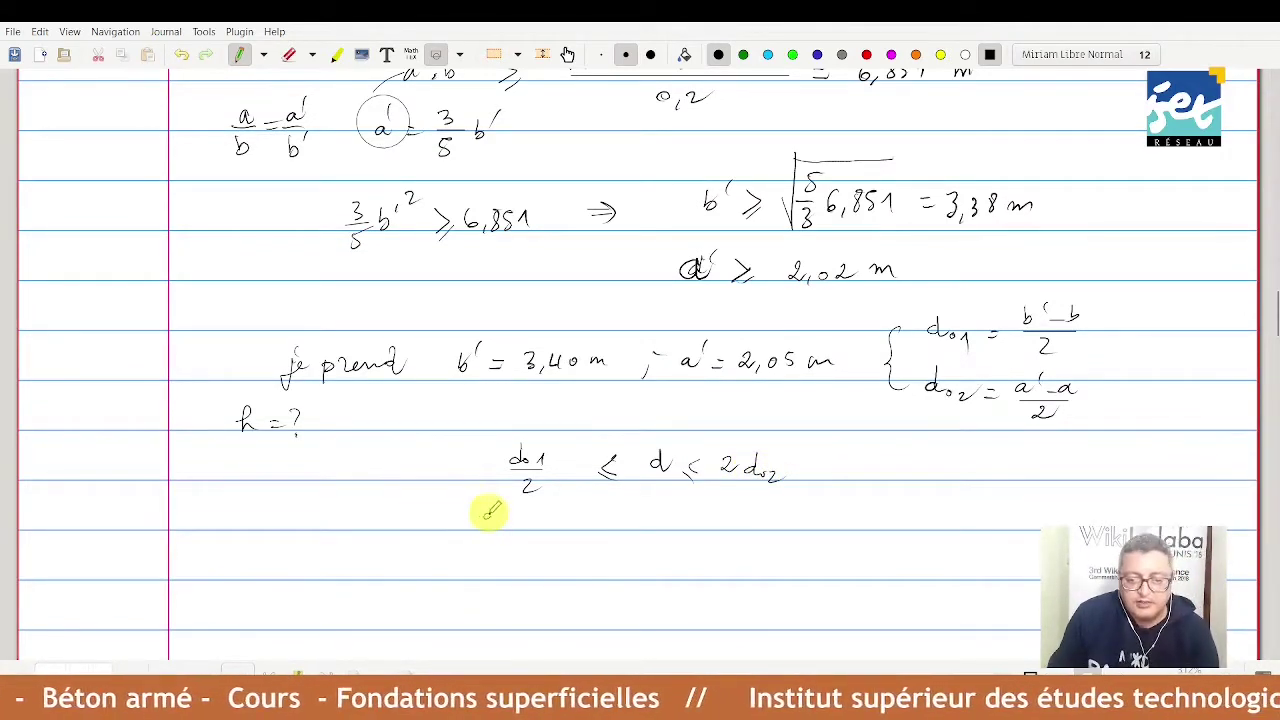
{"action": "left_click_drag", "start_coordinate": [490, 512], "coordinate": [494, 521]}
{"action": "left_click_drag", "start_coordinate": [501, 519], "coordinate": [520, 529]}
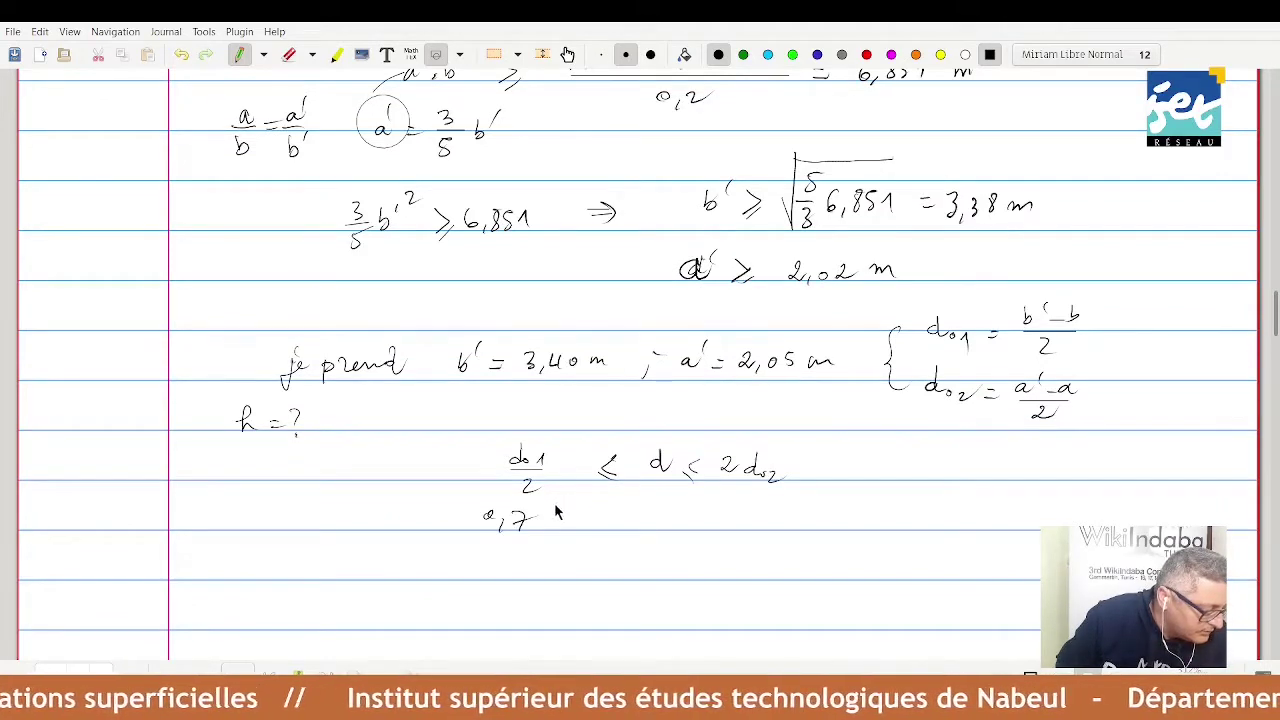
{"action": "mouse_move", "coordinate": [535, 512]}
{"action": "left_mouse_down"}
{"action": "mouse_move", "coordinate": [557, 506]}
{"action": "mouse_move", "coordinate": [550, 528]}
{"action": "mouse_move", "coordinate": [742, 522]}
{"action": "left_mouse_up"}
{"action": "mouse_move", "coordinate": [752, 508]}
{"action": "left_mouse_down"}
{"action": "mouse_move", "coordinate": [757, 523]}
{"action": "mouse_move", "coordinate": [822, 520]}
{"action": "left_mouse_up"}
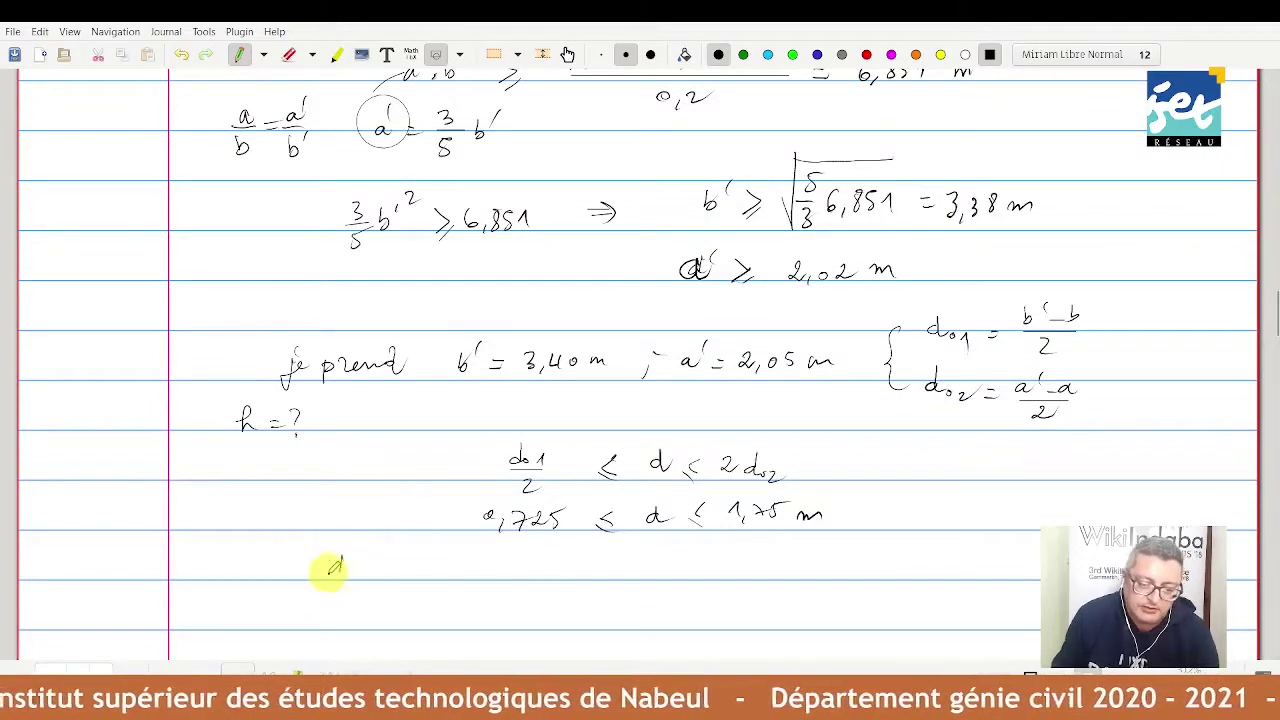
- Choose d = 75 cm ⟹ h = 80 cm
{"action": "left_click_drag", "start_coordinate": [338, 566], "coordinate": [330, 576]}
{"action": "mouse_move", "coordinate": [344, 558]}
{"action": "left_mouse_down"}
{"action": "mouse_move", "coordinate": [342, 578]}
{"action": "mouse_move", "coordinate": [368, 566]}
{"action": "left_mouse_up"}
{"action": "left_click_drag", "start_coordinate": [355, 573], "coordinate": [540, 574]}
{"action": "mouse_move", "coordinate": [534, 562]}
{"action": "left_mouse_down"}
{"action": "mouse_move", "coordinate": [544, 576]}
{"action": "mouse_move", "coordinate": [615, 566]}
{"action": "left_mouse_up"}
{"action": "left_click_drag", "start_coordinate": [600, 572], "coordinate": [695, 572]}
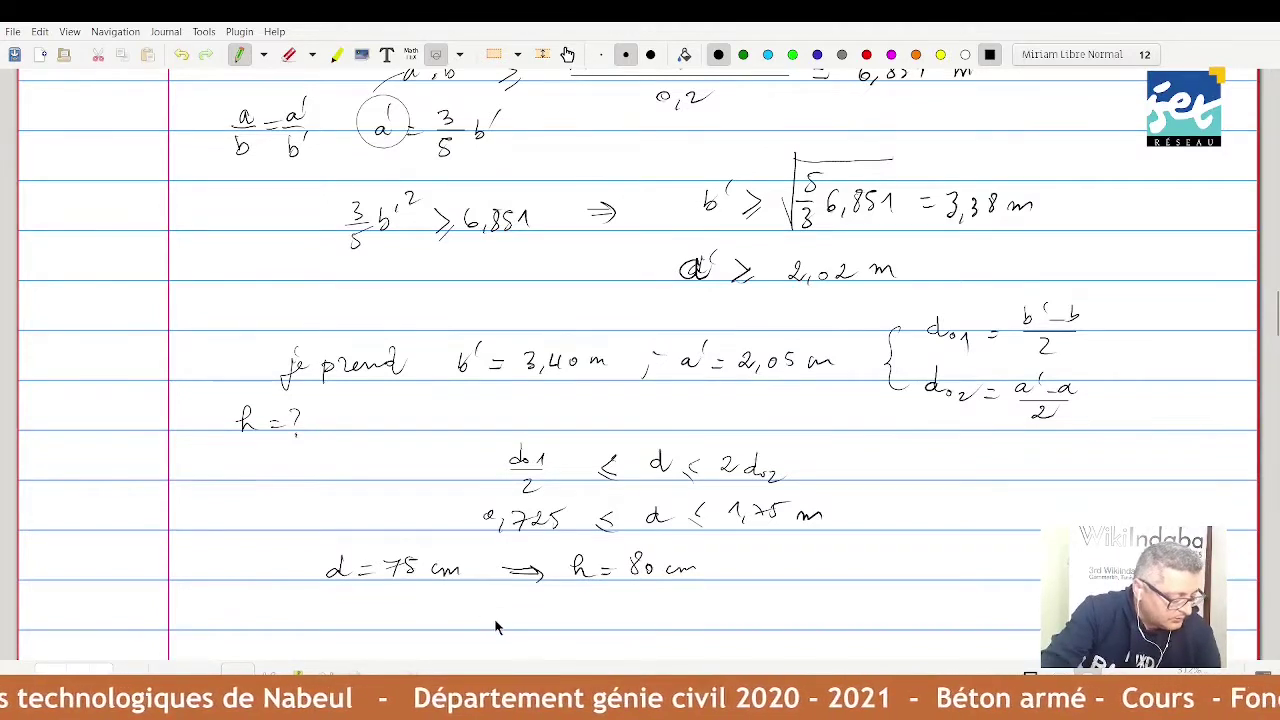
- Write the self-weight product Go = 3,40 × 2,05 × 0,8 × 2,5 = 13,94 tonnes
{"action": "scroll", "coordinate": [546, 655], "scroll_direction": "down", "scroll_amount": 3}
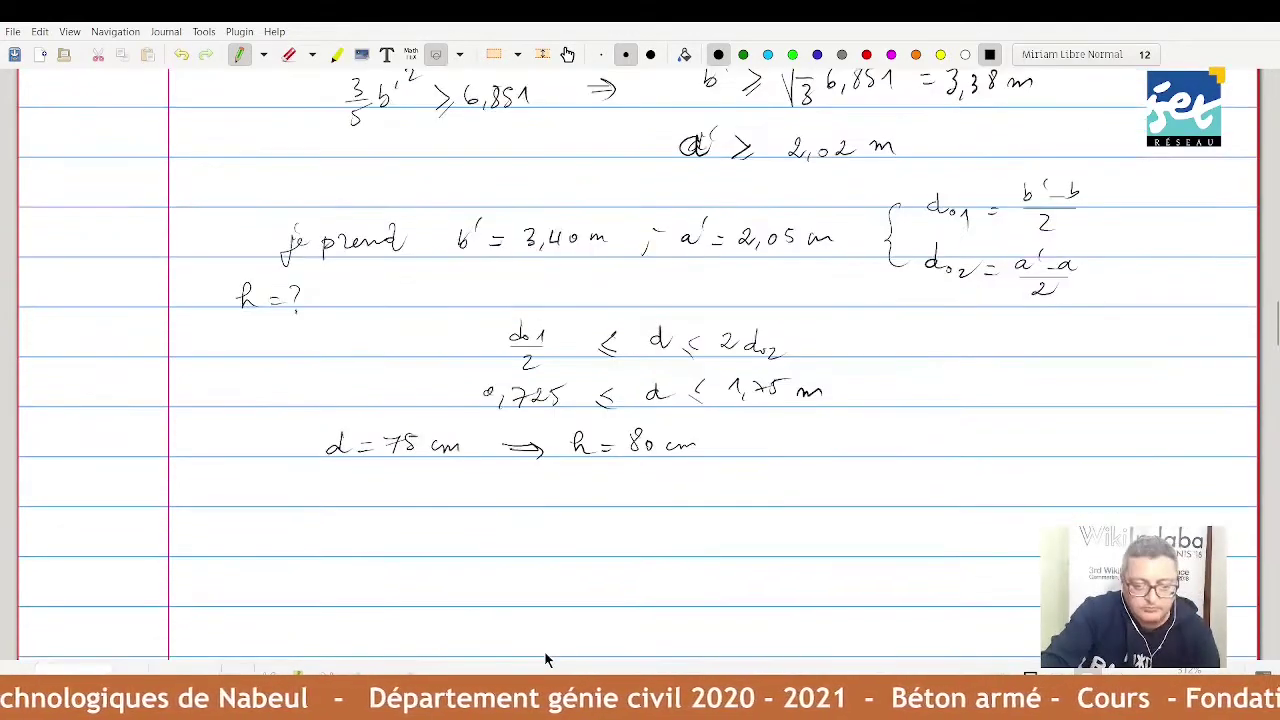
{"action": "mouse_move", "coordinate": [284, 487]}
{"action": "left_mouse_down"}
{"action": "mouse_move", "coordinate": [287, 500]}
{"action": "mouse_move", "coordinate": [335, 487]}
{"action": "left_mouse_up"}
{"action": "left_click_drag", "start_coordinate": [323, 495], "coordinate": [401, 495]}
{"action": "mouse_move", "coordinate": [398, 485]}
{"action": "left_mouse_down"}
{"action": "mouse_move", "coordinate": [398, 502]}
{"action": "mouse_move", "coordinate": [409, 491]}
{"action": "mouse_move", "coordinate": [442, 501]}
{"action": "left_mouse_up"}
{"action": "mouse_move", "coordinate": [442, 491]}
{"action": "left_mouse_down"}
{"action": "mouse_move", "coordinate": [432, 501]}
{"action": "mouse_move", "coordinate": [484, 503]}
{"action": "left_mouse_up"}
{"action": "left_click_drag", "start_coordinate": [498, 490], "coordinate": [541, 501]}
{"action": "mouse_move", "coordinate": [541, 491]}
{"action": "left_mouse_down"}
{"action": "mouse_move", "coordinate": [531, 501]}
{"action": "mouse_move", "coordinate": [567, 493]}
{"action": "left_mouse_up"}
{"action": "mouse_move", "coordinate": [582, 500]}
{"action": "left_mouse_down"}
{"action": "mouse_move", "coordinate": [592, 490]}
{"action": "mouse_move", "coordinate": [683, 505]}
{"action": "left_mouse_up"}
{"action": "left_click_drag", "start_coordinate": [687, 487], "coordinate": [798, 506]}
{"action": "mouse_move", "coordinate": [816, 488]}
{"action": "left_mouse_down"}
{"action": "mouse_move", "coordinate": [824, 505]}
{"action": "mouse_move", "coordinate": [918, 496]}
{"action": "left_mouse_up"}
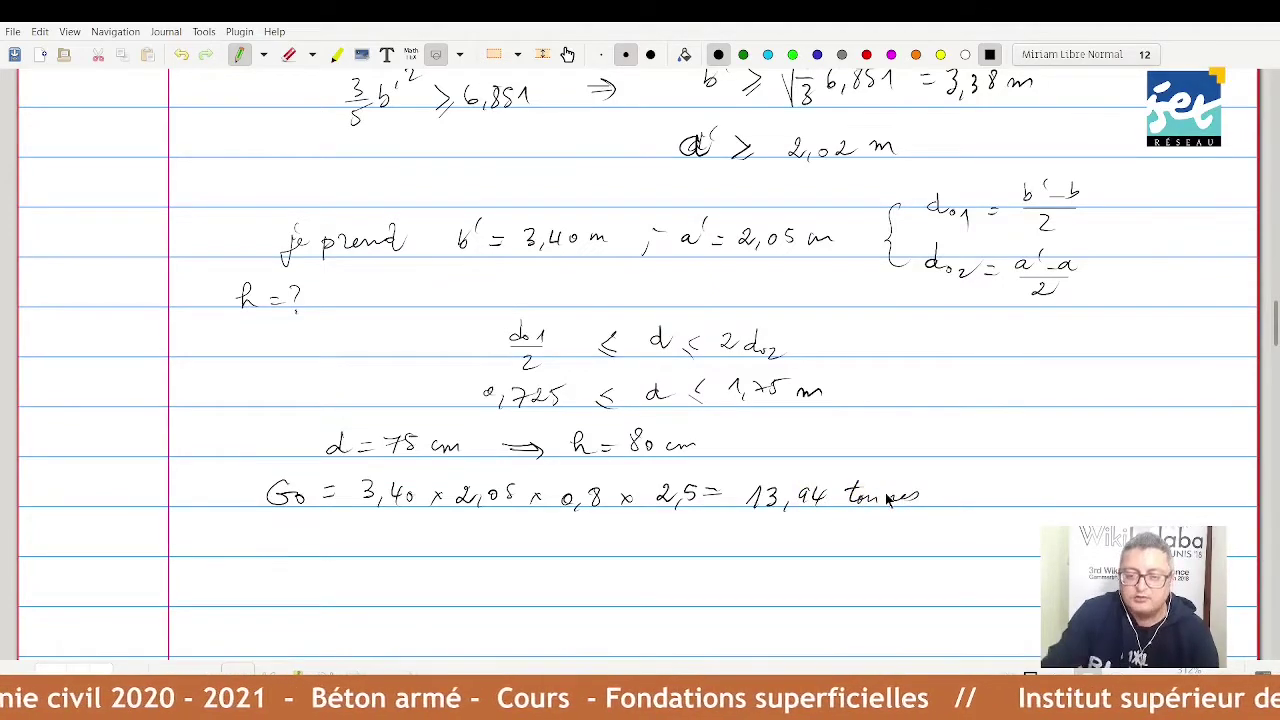
{"action": "scroll", "coordinate": [886, 500], "scroll_direction": "up", "scroll_amount": 2}
{"action": "scroll", "coordinate": [886, 500], "scroll_direction": "up", "scroll_amount": 3}
{"action": "scroll", "coordinate": [886, 500], "scroll_direction": "up", "scroll_amount": 2}
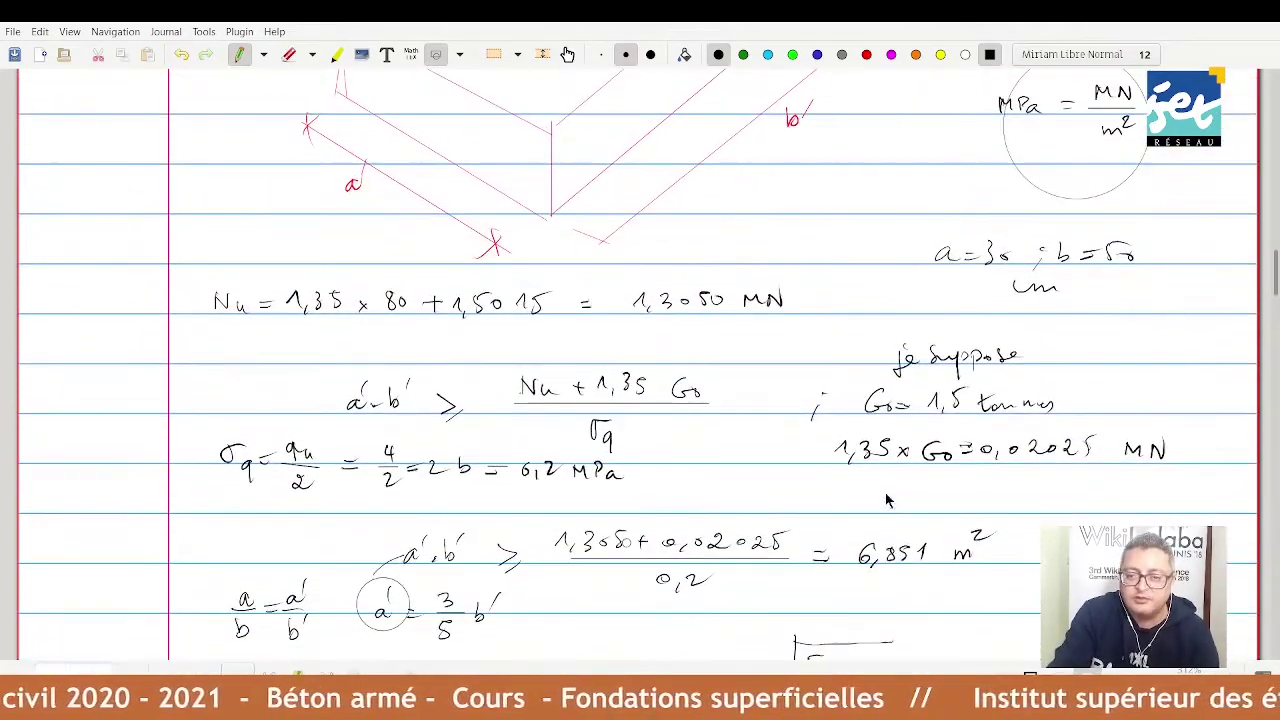
{"action": "scroll", "coordinate": [955, 418], "scroll_direction": "down", "scroll_amount": 2}
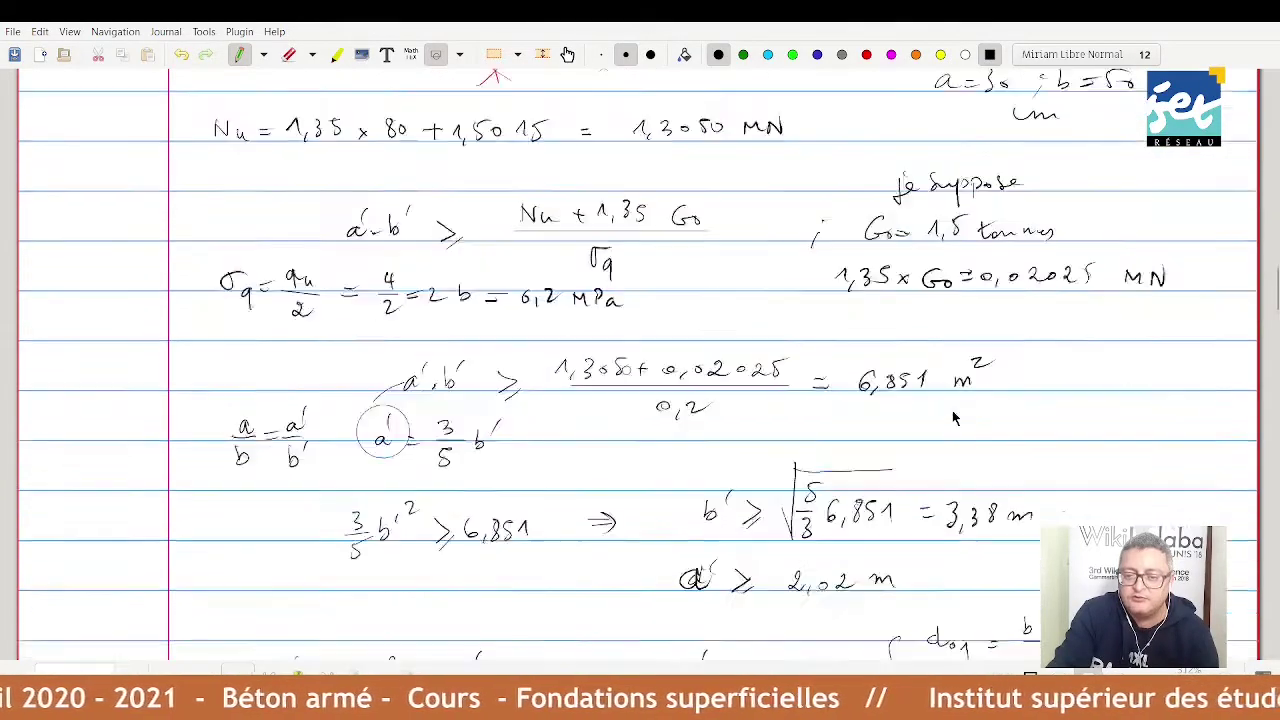
{"action": "scroll", "coordinate": [955, 418], "scroll_direction": "down", "scroll_amount": 4}
{"action": "scroll", "coordinate": [955, 418], "scroll_direction": "down", "scroll_amount": 3}
{"action": "scroll", "coordinate": [954, 418], "scroll_direction": "down", "scroll_amount": 1}
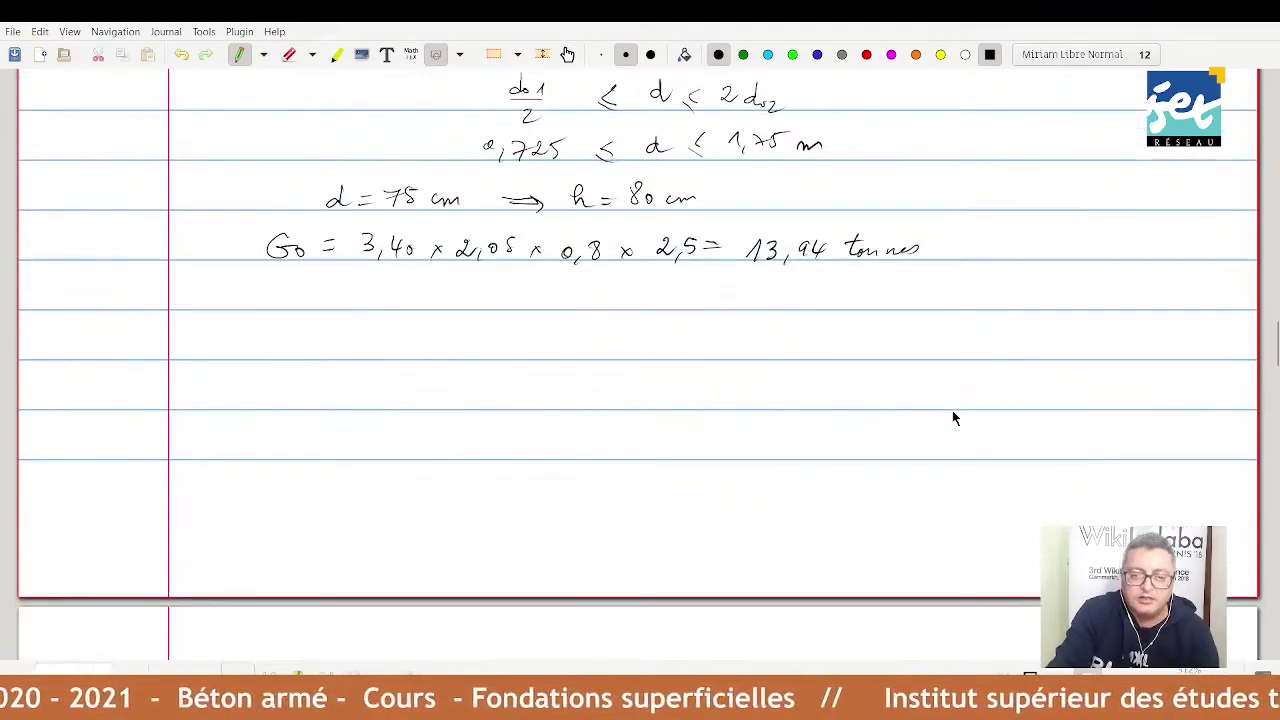
{"action": "scroll", "coordinate": [953, 418], "scroll_direction": "down", "scroll_amount": 3}
{"action": "scroll", "coordinate": [953, 418], "scroll_direction": "down", "scroll_amount": 1}
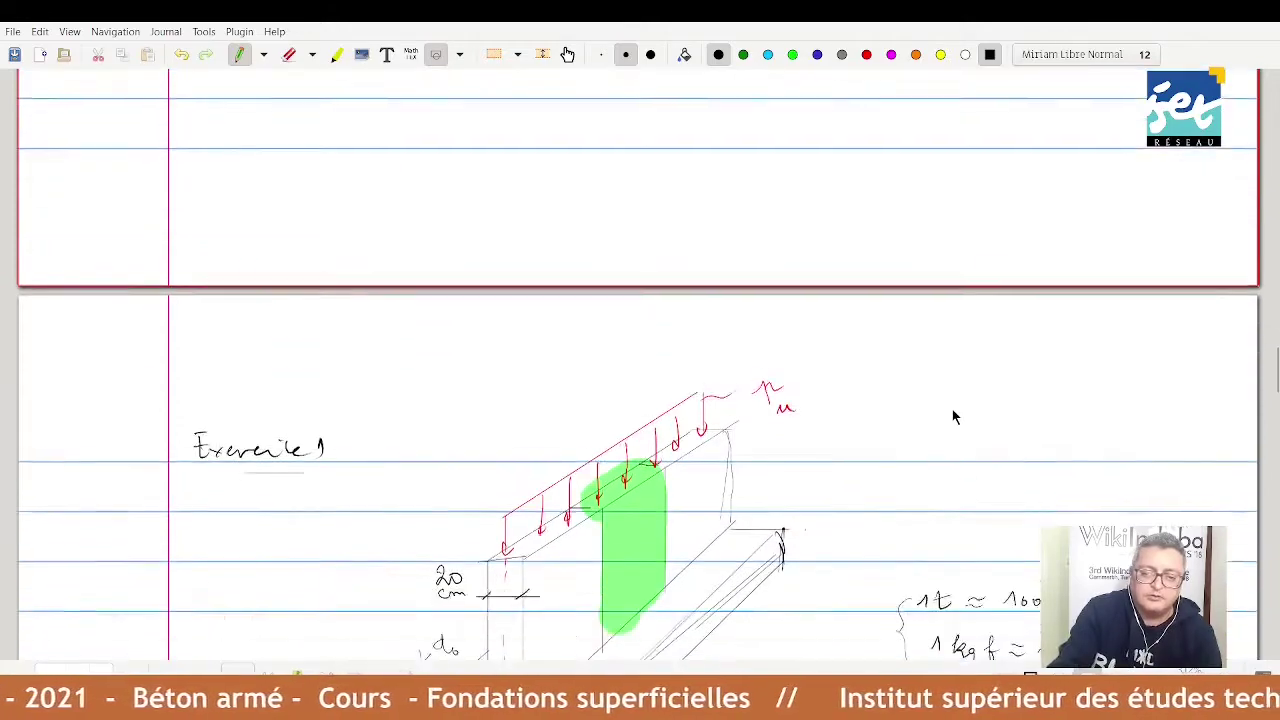
{"action": "scroll", "coordinate": [953, 418], "scroll_direction": "down", "scroll_amount": 2}
{"action": "scroll", "coordinate": [953, 418], "scroll_direction": "up", "scroll_amount": 6}
{"action": "scroll", "coordinate": [953, 418], "scroll_direction": "up", "scroll_amount": 3}
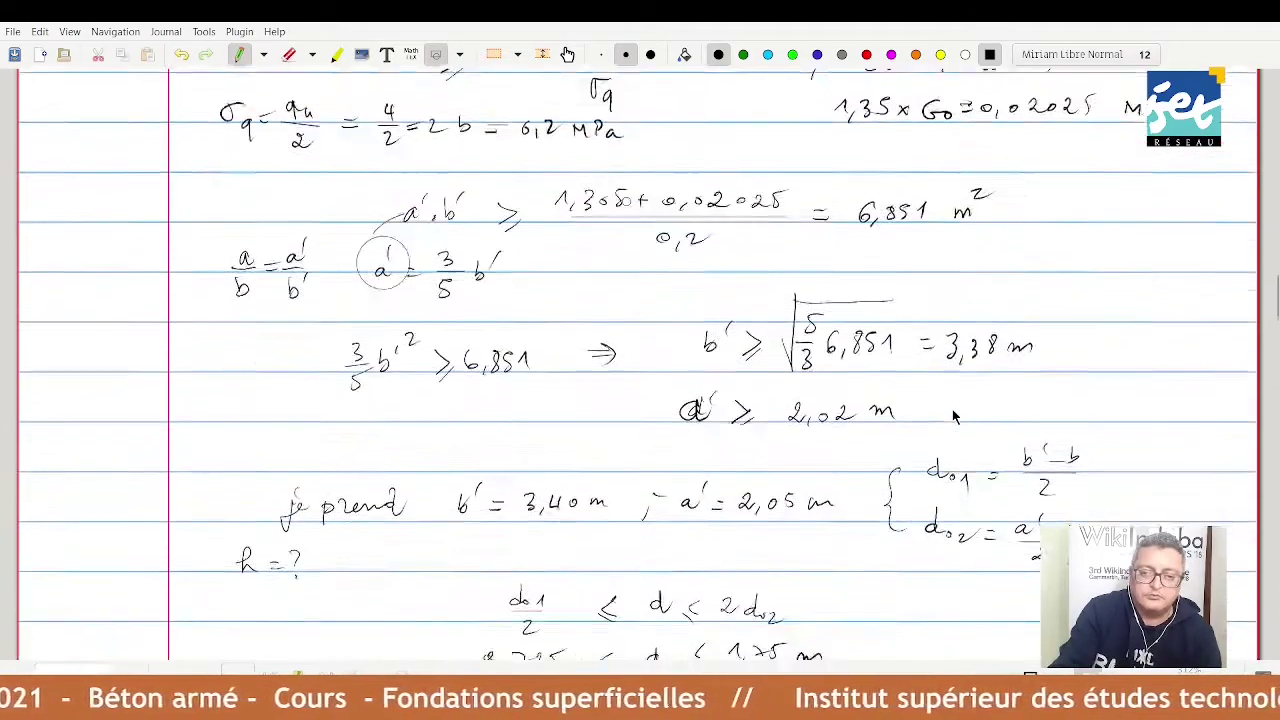
{"action": "scroll", "coordinate": [953, 418], "scroll_direction": "down", "scroll_amount": 3}
{"action": "scroll", "coordinate": [952, 417], "scroll_direction": "down", "scroll_amount": 3}
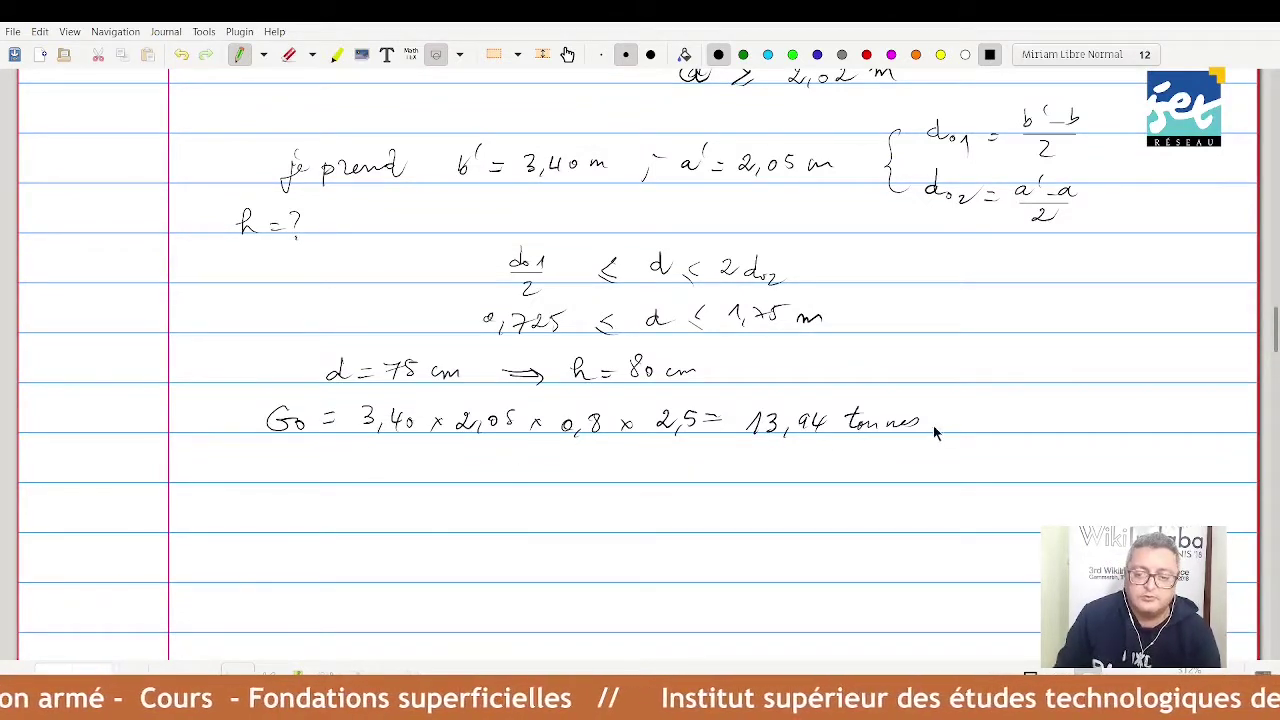
- Add '= 0,1394 MN' after Go, then write the numerator σ = (Nu + 1,35 Go) with a fraction bar
{"action": "mouse_move", "coordinate": [940, 419]}
{"action": "left_mouse_down"}
{"action": "mouse_move", "coordinate": [983, 415]}
{"action": "mouse_move", "coordinate": [990, 433]}
{"action": "left_mouse_up"}
{"action": "mouse_move", "coordinate": [1012, 416]}
{"action": "left_mouse_down"}
{"action": "mouse_move", "coordinate": [1005, 425]}
{"action": "mouse_move", "coordinate": [1062, 428]}
{"action": "mouse_move", "coordinate": [1124, 412]}
{"action": "left_mouse_up"}
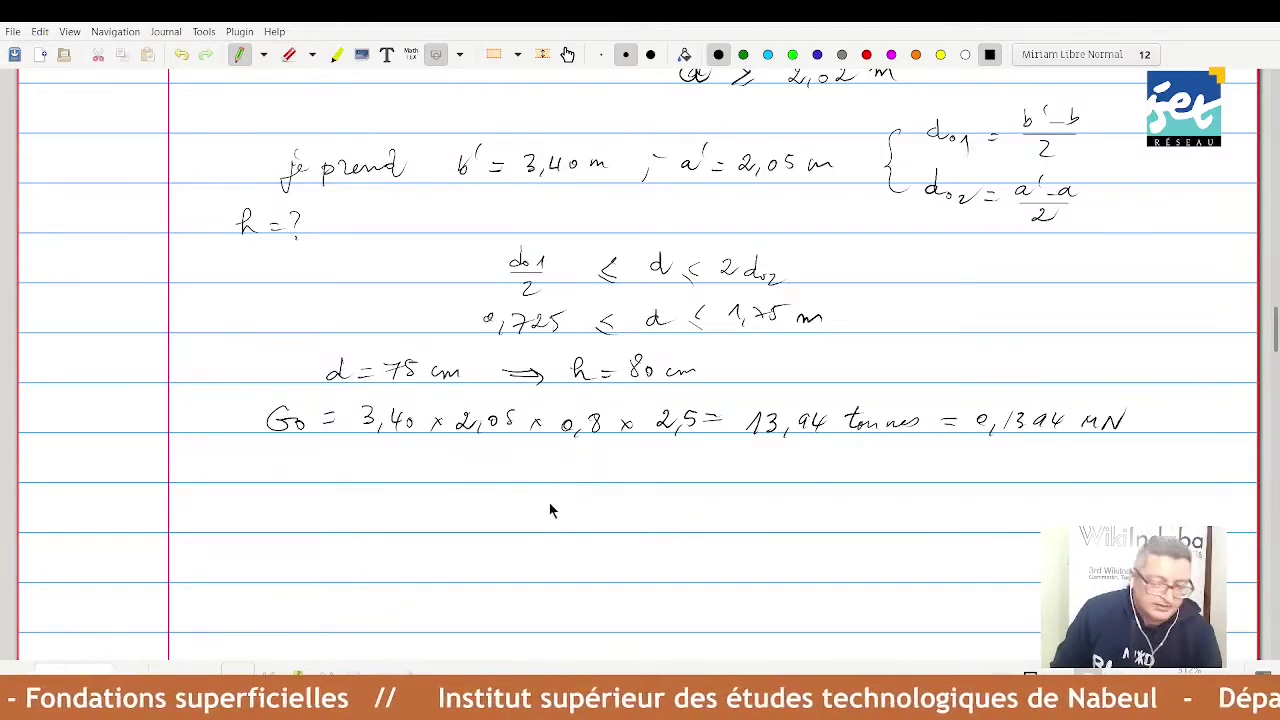
{"action": "left_click", "coordinate": [338, 493]}
{"action": "left_click_drag", "start_coordinate": [350, 497], "coordinate": [373, 497]}
{"action": "mouse_move", "coordinate": [350, 508]}
{"action": "left_mouse_down"}
{"action": "mouse_move", "coordinate": [405, 482]}
{"action": "mouse_move", "coordinate": [436, 486]}
{"action": "left_mouse_up"}
{"action": "left_click_drag", "start_coordinate": [449, 493], "coordinate": [462, 492]}
{"action": "mouse_move", "coordinate": [456, 485]}
{"action": "left_mouse_down"}
{"action": "mouse_move", "coordinate": [456, 500]}
{"action": "mouse_move", "coordinate": [512, 502]}
{"action": "left_mouse_up"}
{"action": "mouse_move", "coordinate": [558, 487]}
{"action": "left_mouse_down"}
{"action": "mouse_move", "coordinate": [553, 500]}
{"action": "mouse_move", "coordinate": [564, 497]}
{"action": "left_mouse_up"}
{"action": "left_click_drag", "start_coordinate": [400, 511], "coordinate": [575, 511]}
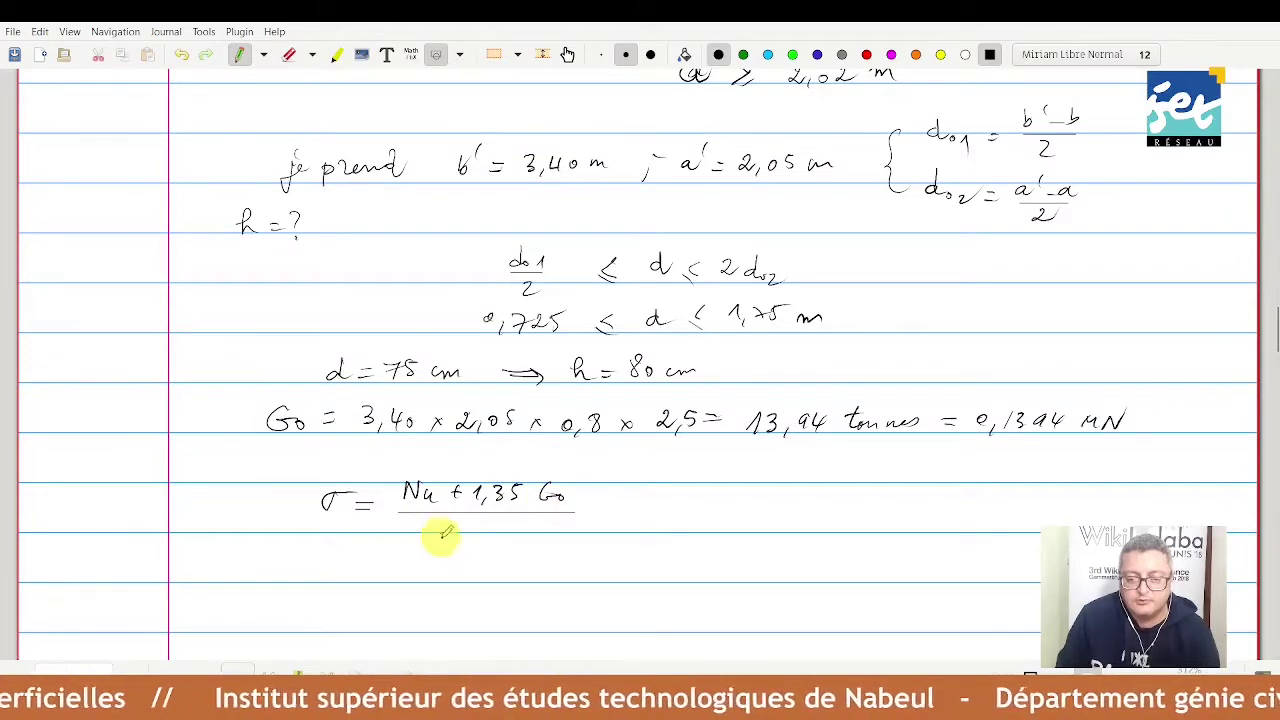
- Write the denominator a'·b' and the result = 0,21 MPa > σq
{"action": "left_click_drag", "start_coordinate": [448, 531], "coordinate": [449, 540]}
{"action": "left_click_drag", "start_coordinate": [459, 521], "coordinate": [492, 540]}
{"action": "left_click", "coordinate": [470, 535]}
{"action": "left_click_drag", "start_coordinate": [506, 523], "coordinate": [504, 530]}
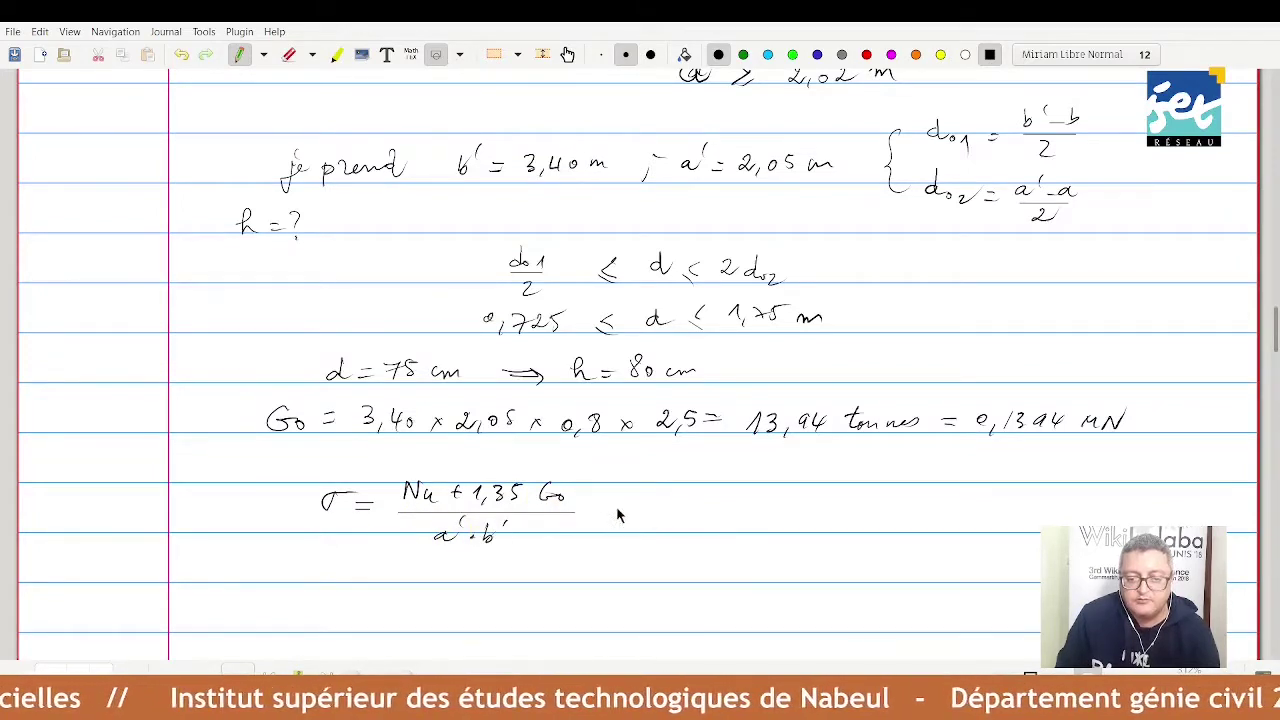
{"action": "left_click_drag", "start_coordinate": [606, 506], "coordinate": [684, 497]}
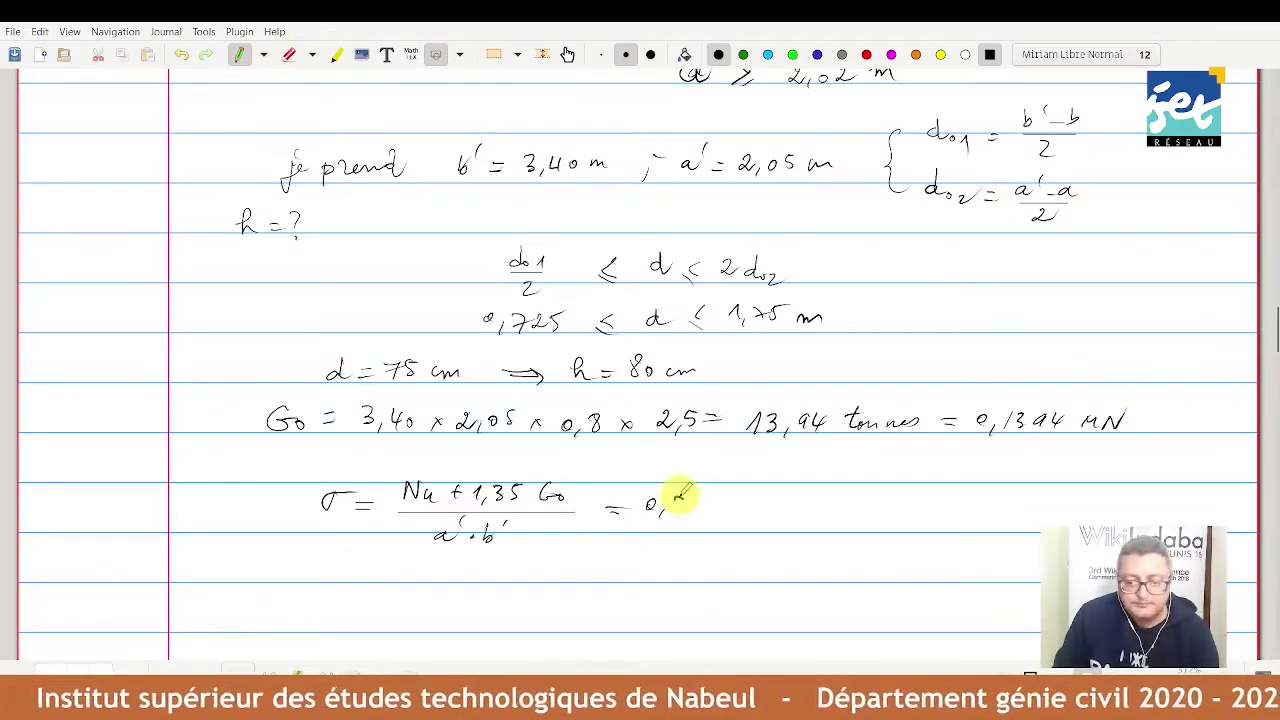
{"action": "mouse_move", "coordinate": [683, 498]}
{"action": "left_mouse_down"}
{"action": "mouse_move", "coordinate": [690, 512]}
{"action": "mouse_move", "coordinate": [737, 512]}
{"action": "mouse_move", "coordinate": [746, 499]}
{"action": "mouse_move", "coordinate": [768, 512]}
{"action": "mouse_move", "coordinate": [846, 509]}
{"action": "mouse_move", "coordinate": [827, 524]}
{"action": "mouse_move", "coordinate": [902, 497]}
{"action": "mouse_move", "coordinate": [892, 527]}
{"action": "left_mouse_up"}
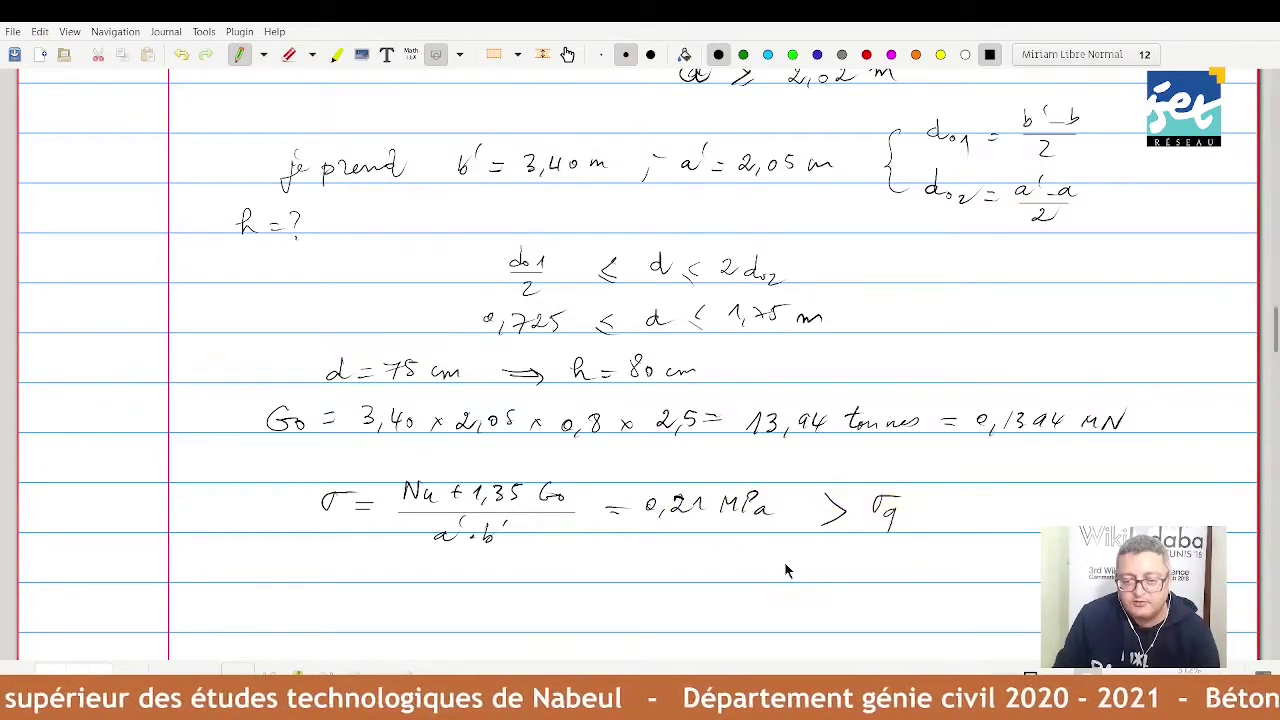
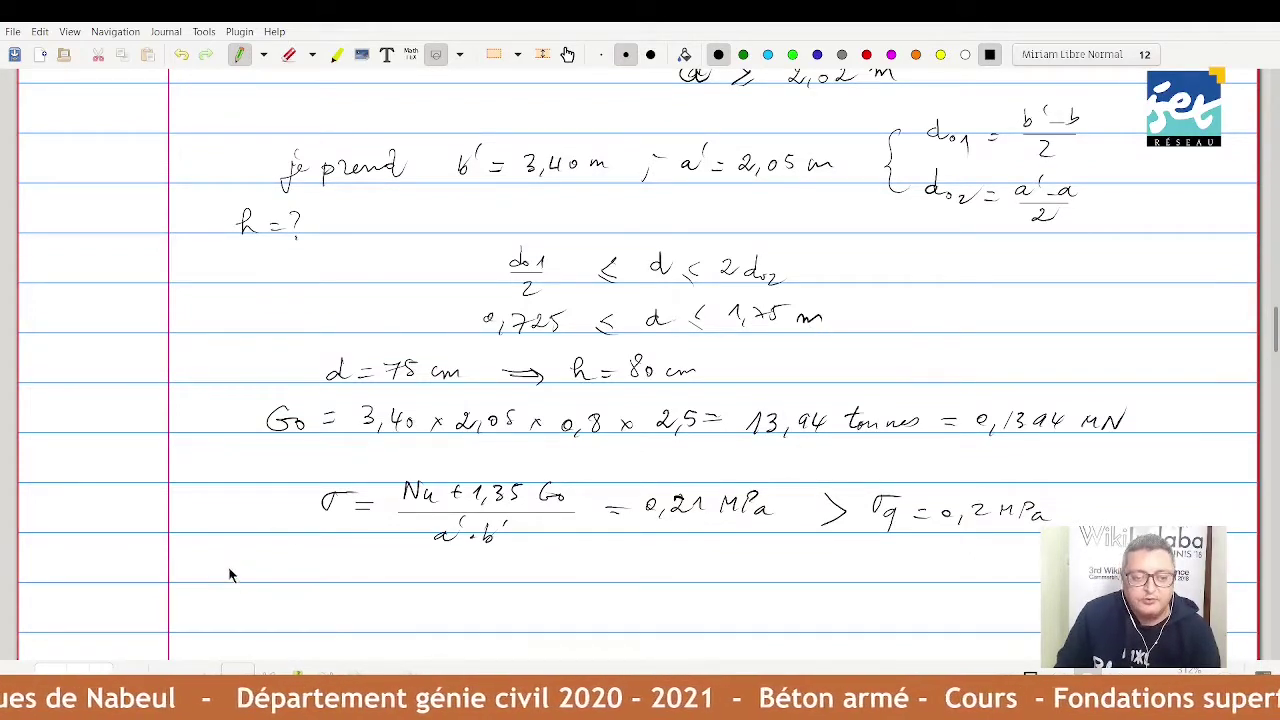
- Handwrite "On augmente a' = 2,15cm ; b' = 3,50 m" on the line below the σ equation
{"action": "left_click_drag", "start_coordinate": [229, 575], "coordinate": [391, 566]}
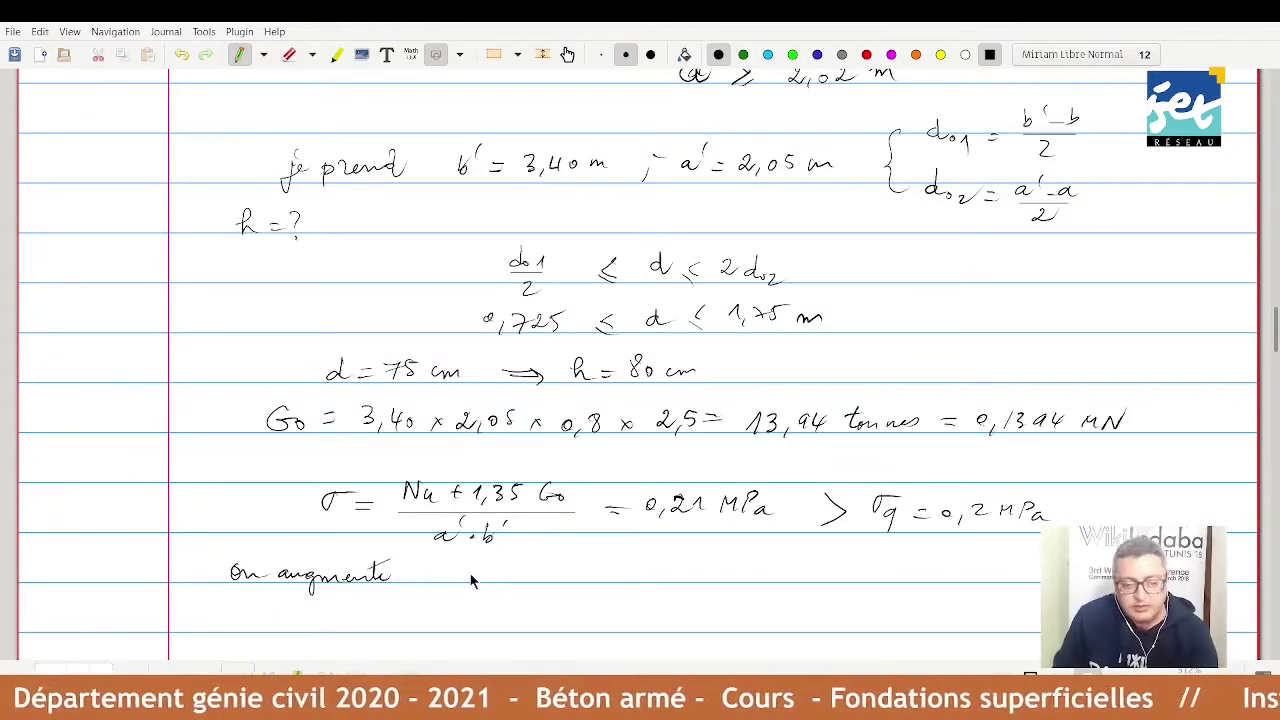
{"action": "mouse_move", "coordinate": [466, 570]}
{"action": "left_mouse_down"}
{"action": "mouse_move", "coordinate": [538, 585]}
{"action": "mouse_move", "coordinate": [588, 570]}
{"action": "mouse_move", "coordinate": [576, 583]}
{"action": "left_mouse_up"}
{"action": "left_click_drag", "start_coordinate": [588, 576], "coordinate": [607, 580]}
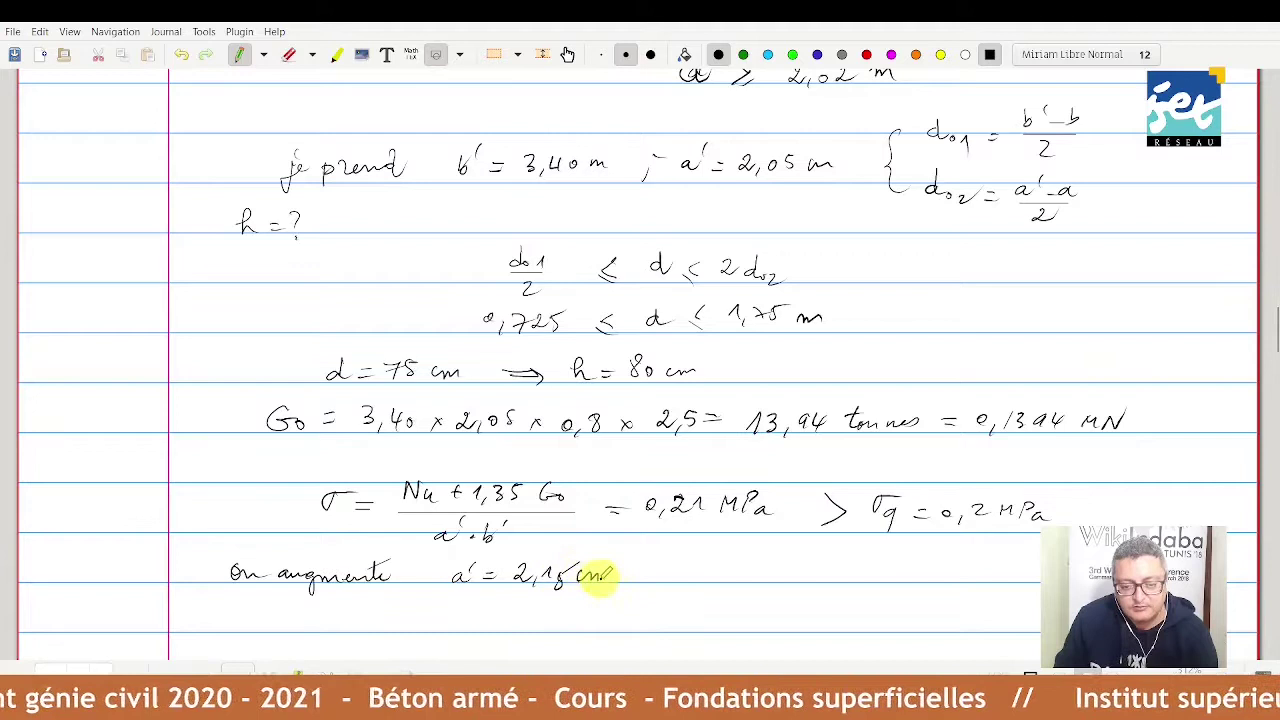
{"action": "left_click", "coordinate": [690, 571]}
{"action": "mouse_move", "coordinate": [686, 580]}
{"action": "left_mouse_down"}
{"action": "mouse_move", "coordinate": [679, 591]}
{"action": "mouse_move", "coordinate": [741, 561]}
{"action": "mouse_move", "coordinate": [759, 576]}
{"action": "left_mouse_up"}
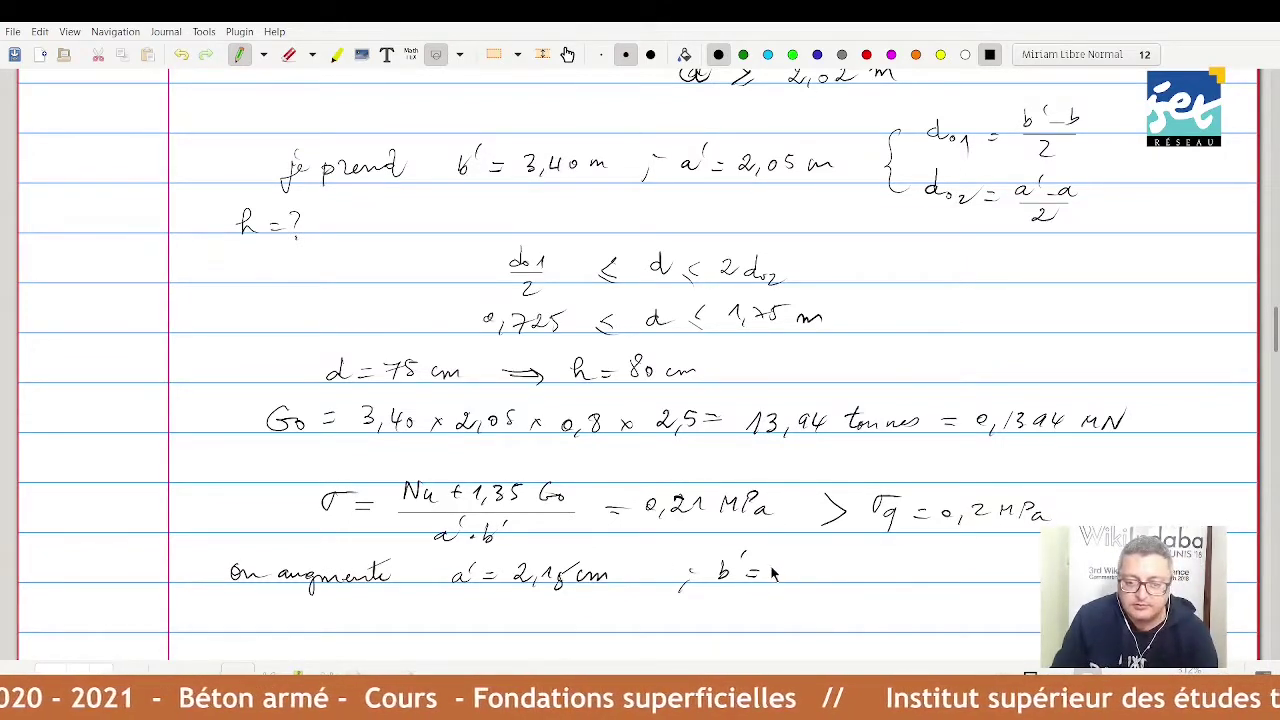
{"action": "left_click_drag", "start_coordinate": [769, 565], "coordinate": [771, 580]}
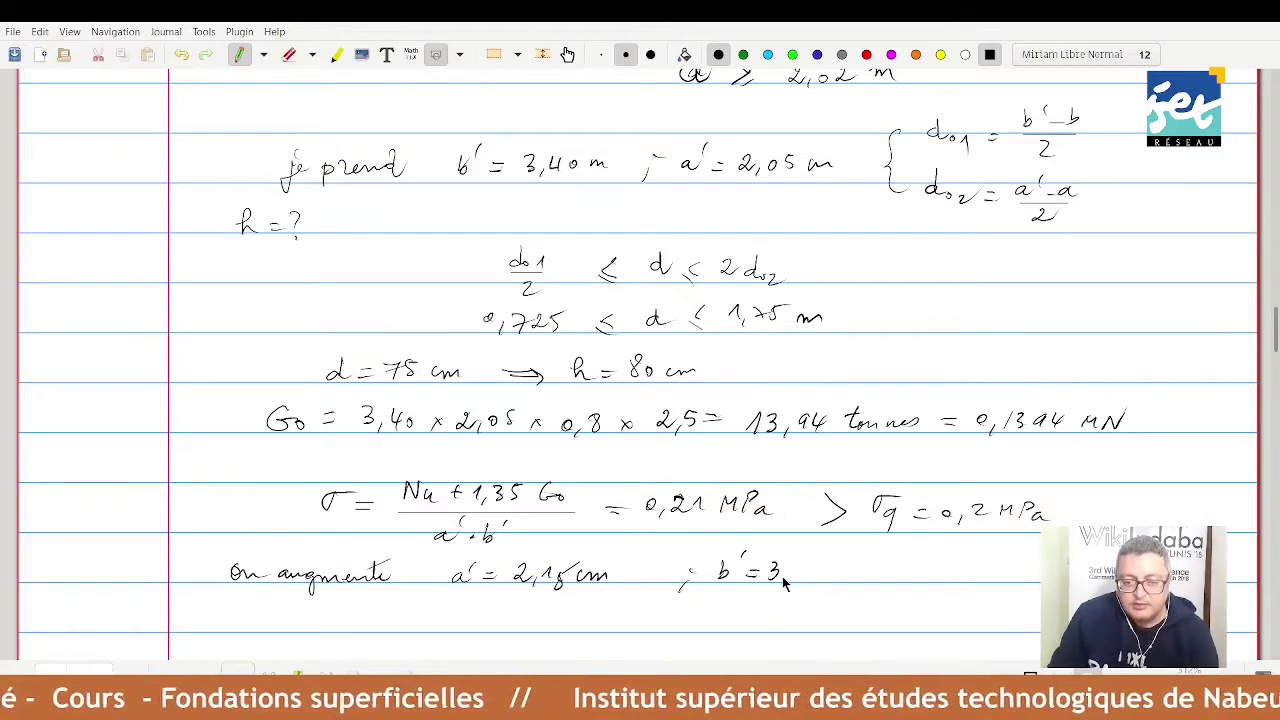
{"action": "mouse_move", "coordinate": [783, 576]}
{"action": "left_mouse_down"}
{"action": "mouse_move", "coordinate": [781, 588]}
{"action": "mouse_move", "coordinate": [805, 568]}
{"action": "mouse_move", "coordinate": [838, 578]}
{"action": "left_mouse_up"}
- Move down to a fresh blank page
{"action": "scroll", "coordinate": [842, 568], "scroll_direction": "down", "scroll_amount": 3}
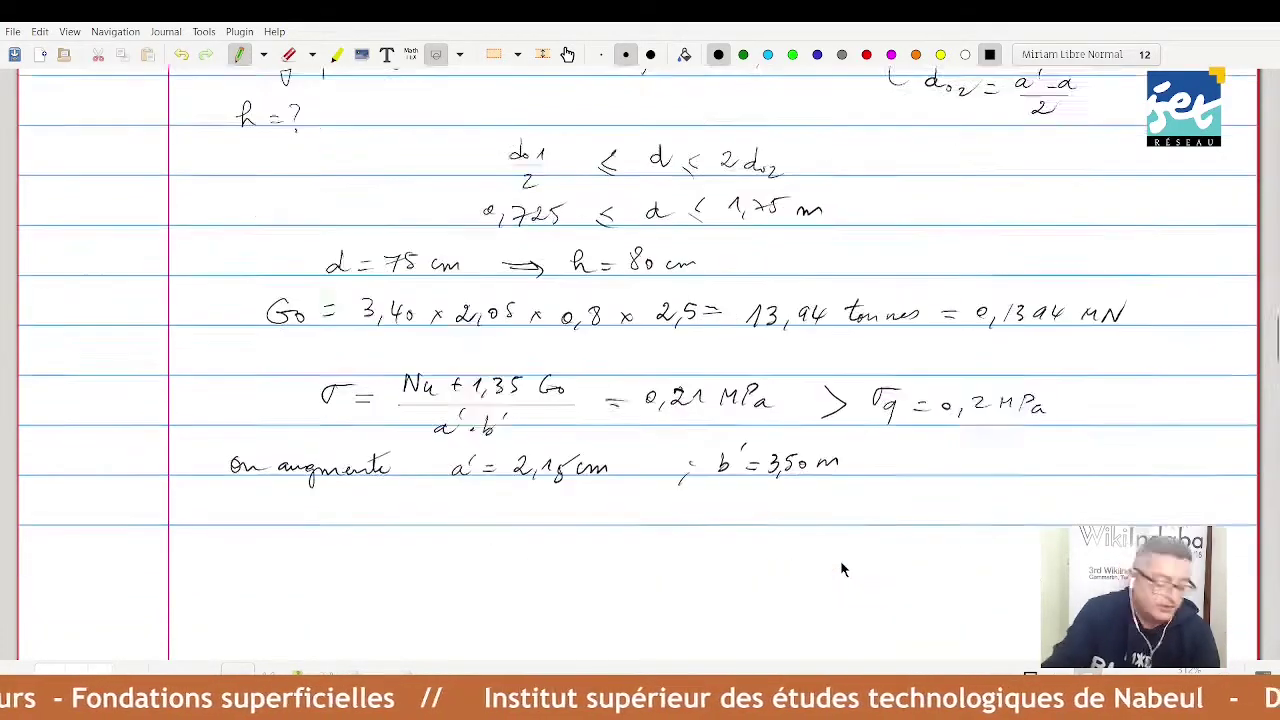
{"action": "scroll", "coordinate": [842, 568], "scroll_direction": "down", "scroll_amount": 3}
{"action": "scroll", "coordinate": [842, 568], "scroll_direction": "down", "scroll_amount": 2}
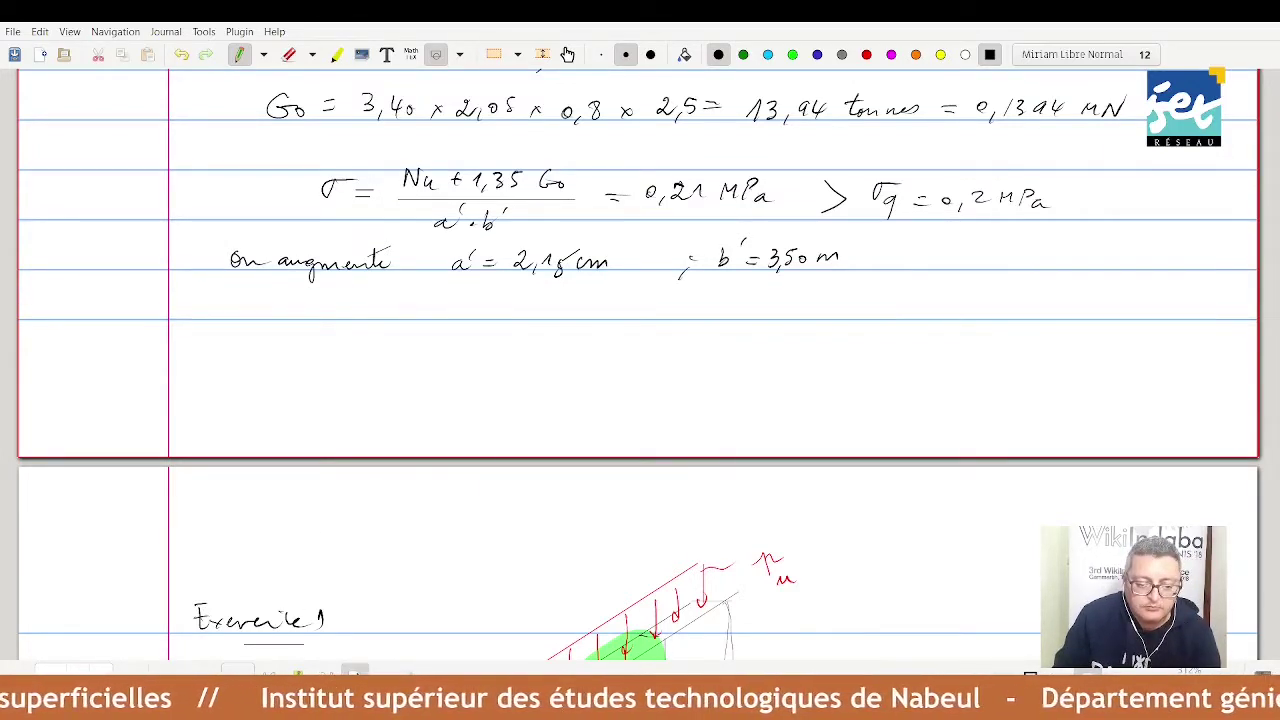
{"action": "key", "text": "Page_Down"}
- Handwrite "d = 75cm" near the top of the new page
{"action": "left_click_drag", "start_coordinate": [323, 224], "coordinate": [327, 216]}
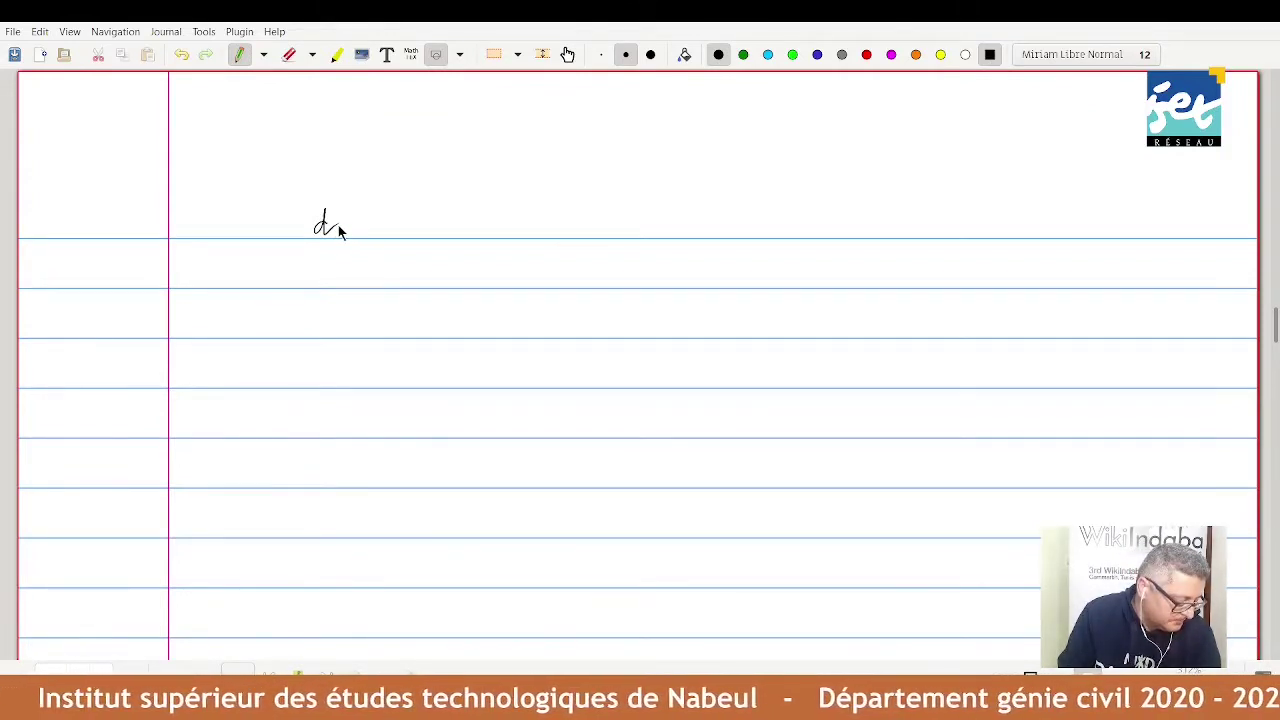
{"action": "left_click_drag", "start_coordinate": [349, 227], "coordinate": [361, 227]}
{"action": "left_click_drag", "start_coordinate": [350, 233], "coordinate": [409, 230]}
{"action": "left_click_drag", "start_coordinate": [421, 224], "coordinate": [439, 230]}
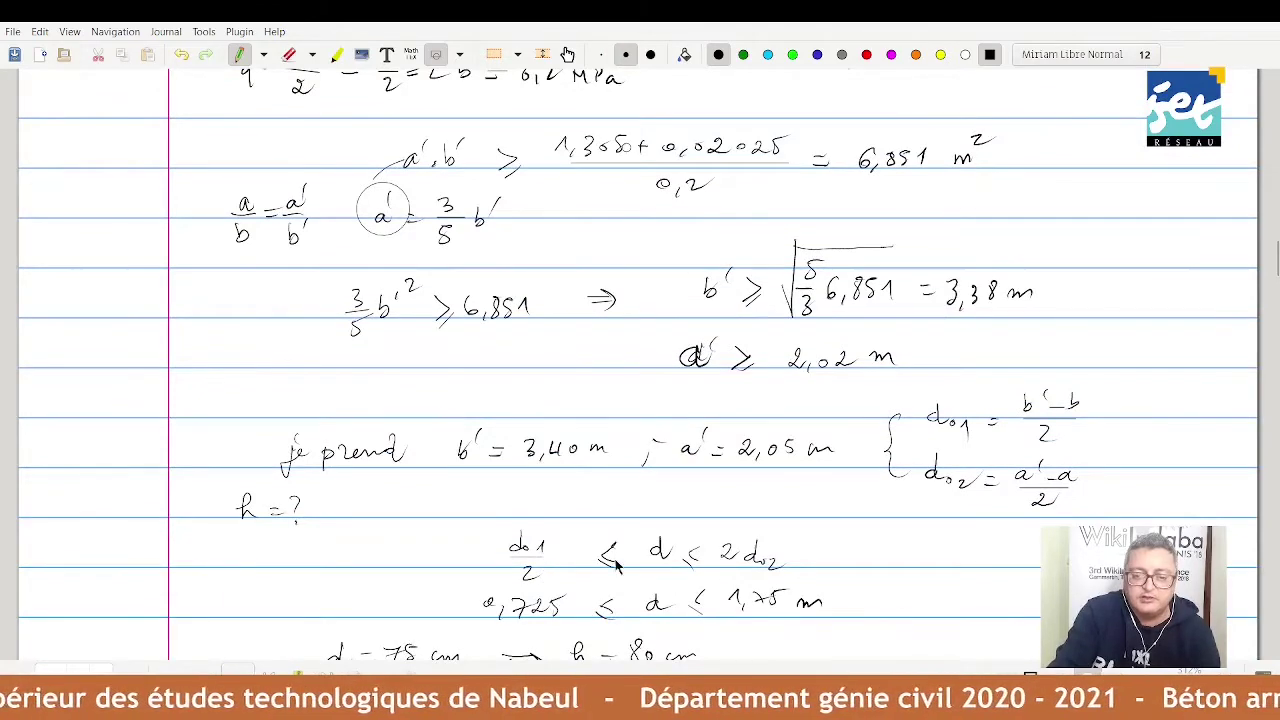
{"action": "scroll", "coordinate": [740, 557], "scroll_direction": "down", "scroll_amount": 2}
{"action": "scroll", "coordinate": [720, 556], "scroll_direction": "down", "scroll_amount": 3}
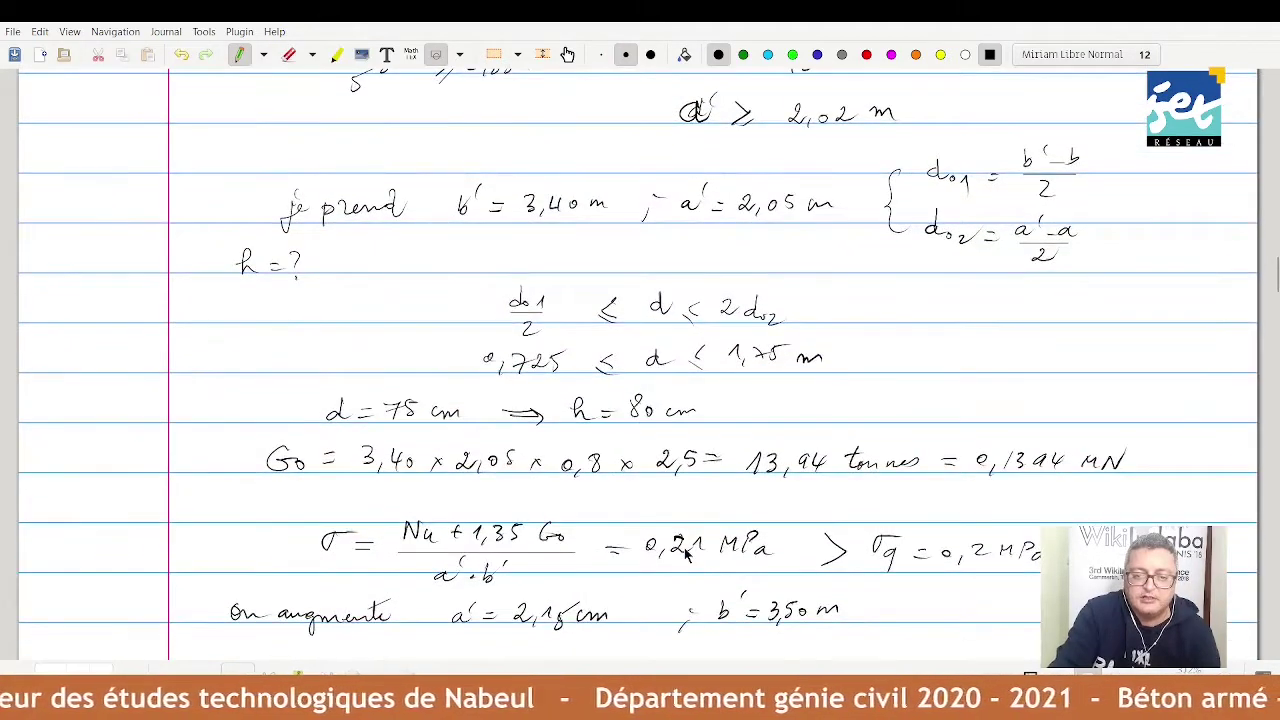
{"action": "scroll", "coordinate": [686, 555], "scroll_direction": "down", "scroll_amount": 5}
{"action": "scroll", "coordinate": [685, 553], "scroll_direction": "down", "scroll_amount": 7}
{"action": "scroll", "coordinate": [685, 553], "scroll_direction": "down", "scroll_amount": 2}
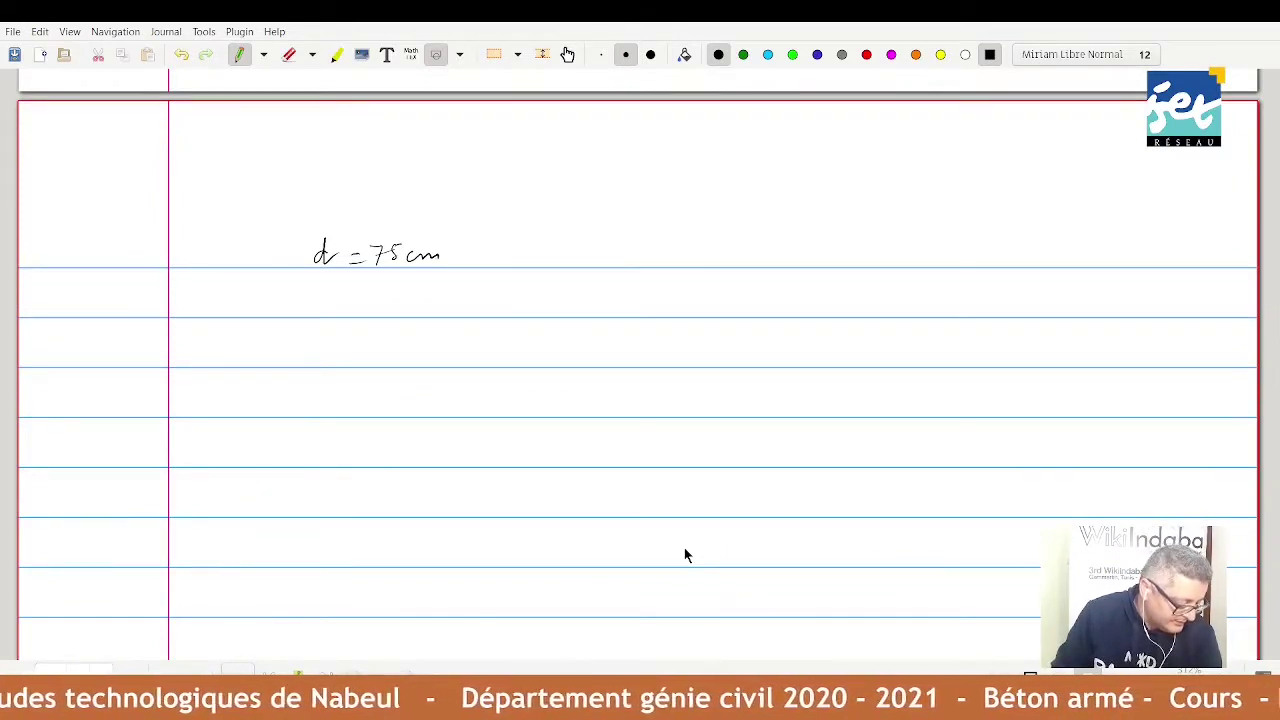
- Write "⇒ h = 80cm" and begin the Semelle line with 3,50 x 2,15 x 0,8
{"action": "mouse_move", "coordinate": [515, 250]}
{"action": "left_mouse_down"}
{"action": "mouse_move", "coordinate": [584, 262]}
{"action": "mouse_move", "coordinate": [640, 249]}
{"action": "left_mouse_up"}
{"action": "left_click_drag", "start_coordinate": [660, 254], "coordinate": [668, 250]}
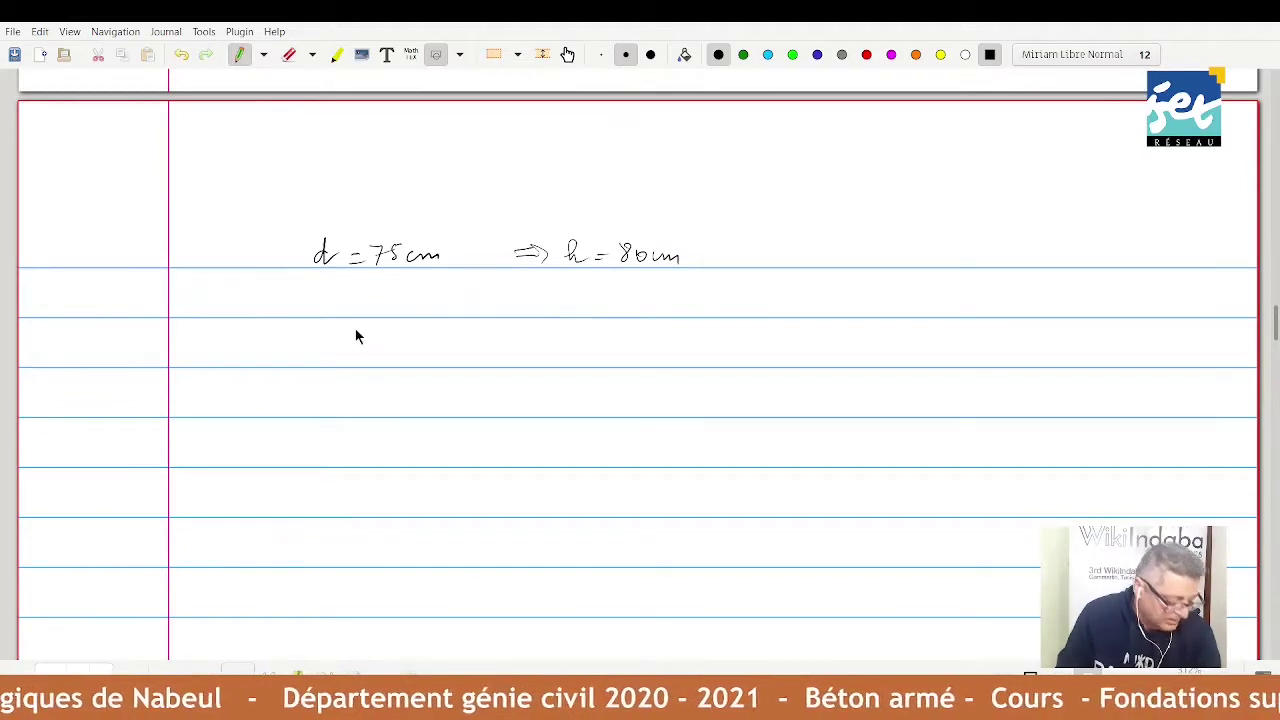
{"action": "left_click_drag", "start_coordinate": [270, 292], "coordinate": [363, 298]}
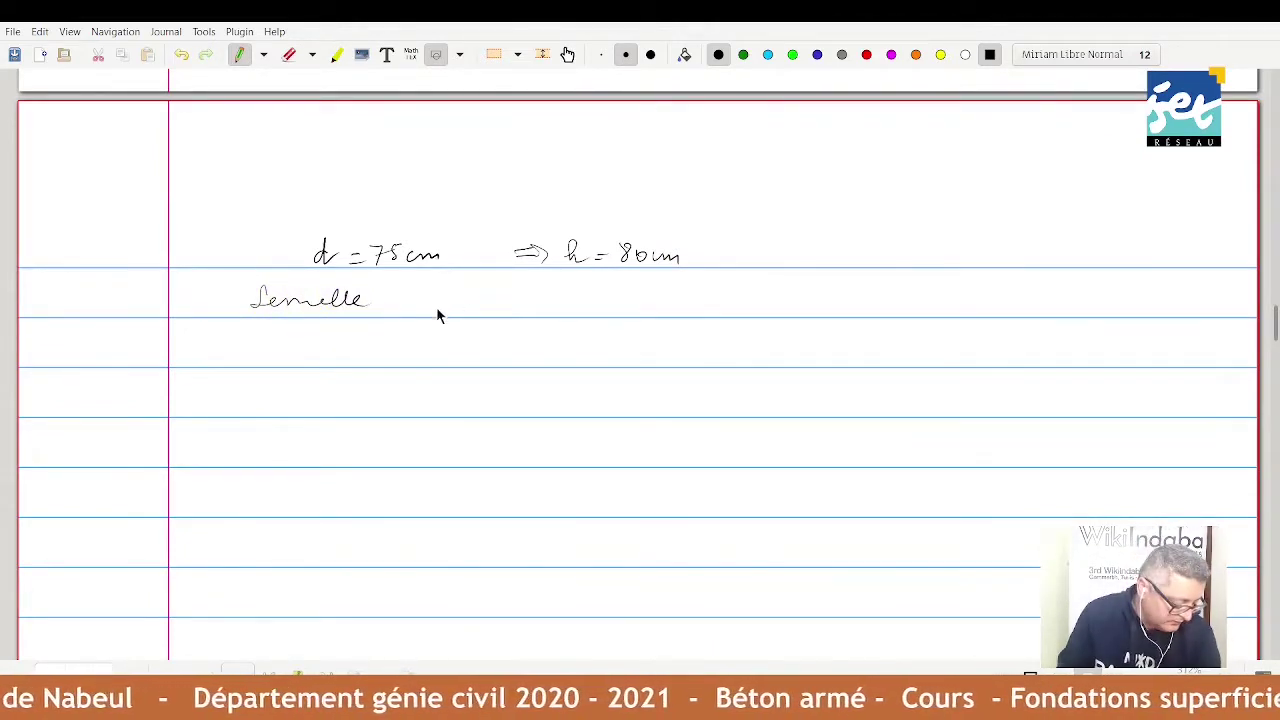
{"action": "left_click_drag", "start_coordinate": [470, 299], "coordinate": [482, 316]}
{"action": "mouse_move", "coordinate": [506, 298]}
{"action": "left_mouse_down"}
{"action": "mouse_move", "coordinate": [497, 311]}
{"action": "mouse_move", "coordinate": [550, 311]}
{"action": "left_mouse_up"}
{"action": "mouse_move", "coordinate": [550, 303]}
{"action": "left_mouse_down"}
{"action": "mouse_move", "coordinate": [542, 311]}
{"action": "mouse_move", "coordinate": [652, 311]}
{"action": "left_mouse_up"}
{"action": "mouse_move", "coordinate": [652, 302]}
{"action": "left_mouse_down"}
{"action": "mouse_move", "coordinate": [642, 311]}
{"action": "mouse_move", "coordinate": [667, 301]}
{"action": "mouse_move", "coordinate": [678, 316]}
{"action": "left_mouse_up"}
{"action": "left_click_drag", "start_coordinate": [699, 298], "coordinate": [697, 300]}
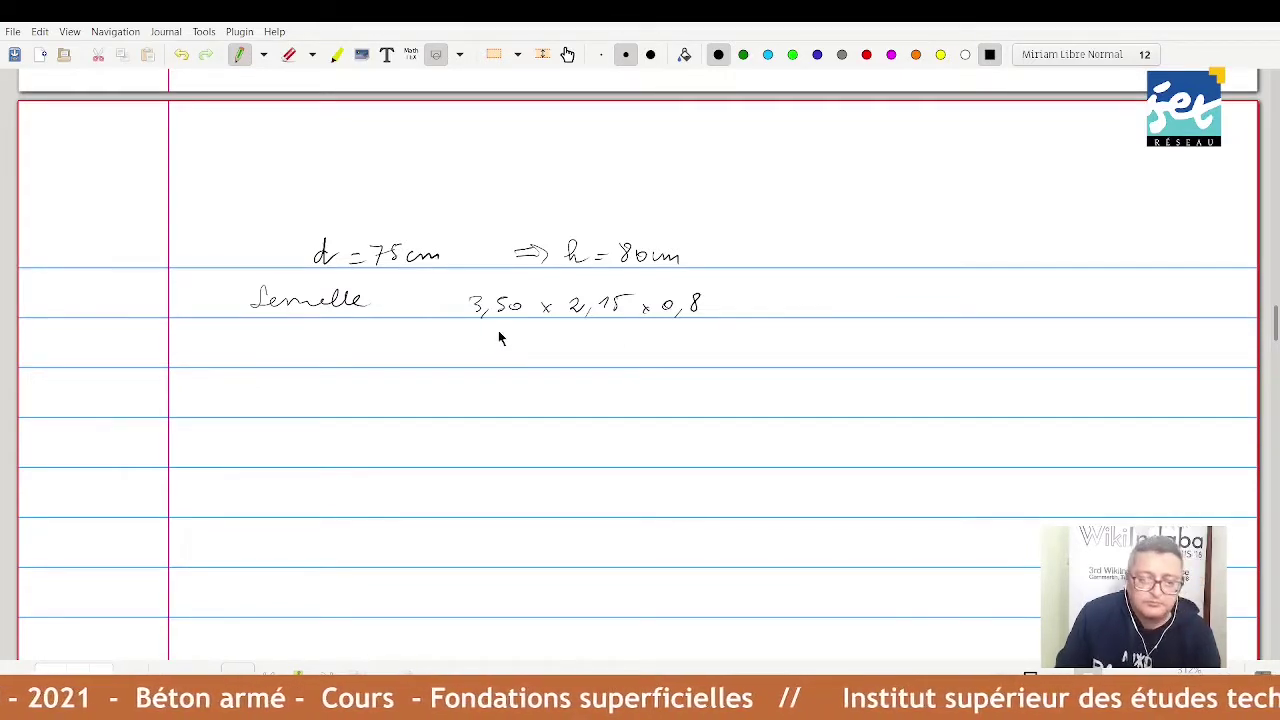
- Complete G0 = 3,50 x 2,15 x 0,8 x 2,5 = 15,05 t and start "σ=" below
{"action": "mouse_move", "coordinate": [393, 295]}
{"action": "left_mouse_down"}
{"action": "mouse_move", "coordinate": [388, 318]}
{"action": "mouse_move", "coordinate": [438, 304]}
{"action": "left_mouse_up"}
{"action": "left_click_drag", "start_coordinate": [712, 301], "coordinate": [722, 311]}
{"action": "mouse_move", "coordinate": [722, 301]}
{"action": "left_mouse_down"}
{"action": "mouse_move", "coordinate": [712, 311]}
{"action": "mouse_move", "coordinate": [753, 310]}
{"action": "left_mouse_up"}
{"action": "left_click_drag", "start_coordinate": [757, 306], "coordinate": [810, 306]}
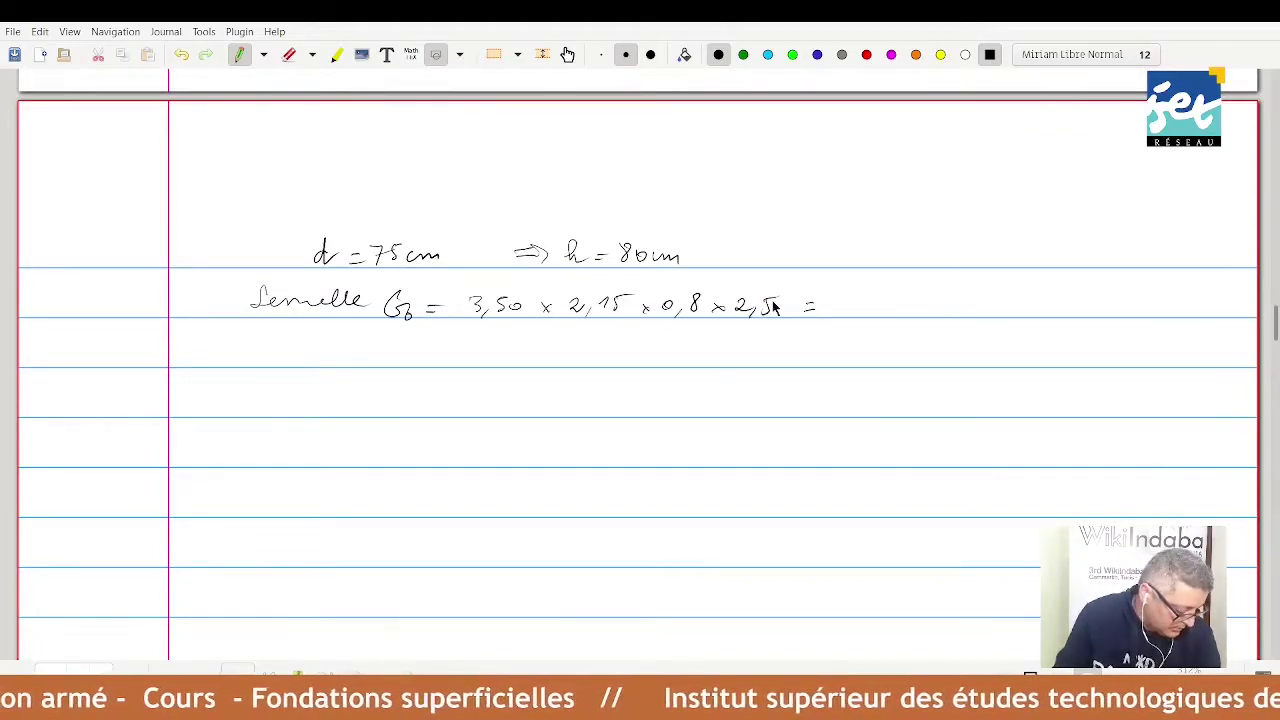
{"action": "left_click_drag", "start_coordinate": [858, 307], "coordinate": [942, 309]}
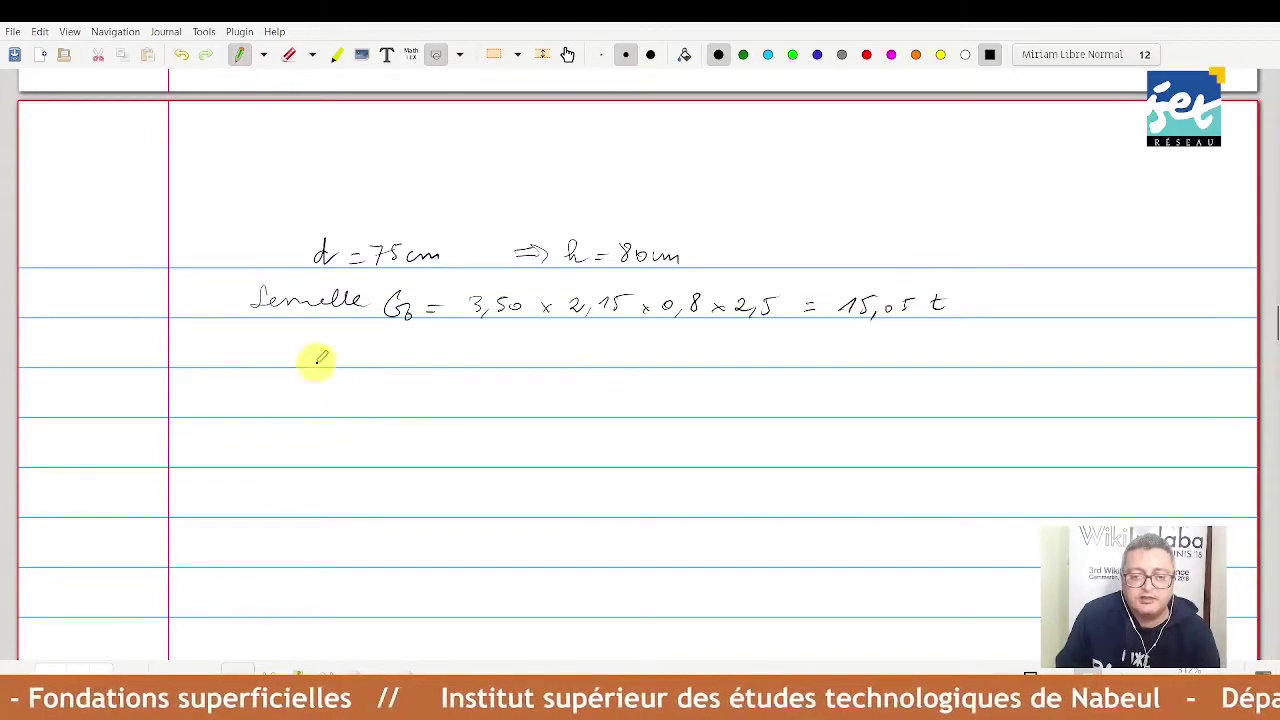
{"action": "mouse_move", "coordinate": [316, 360]}
{"action": "left_mouse_down"}
{"action": "mouse_move", "coordinate": [334, 355]}
{"action": "mouse_move", "coordinate": [341, 369]}
{"action": "left_mouse_up"}
{"action": "left_click_drag", "start_coordinate": [323, 377], "coordinate": [342, 377]}
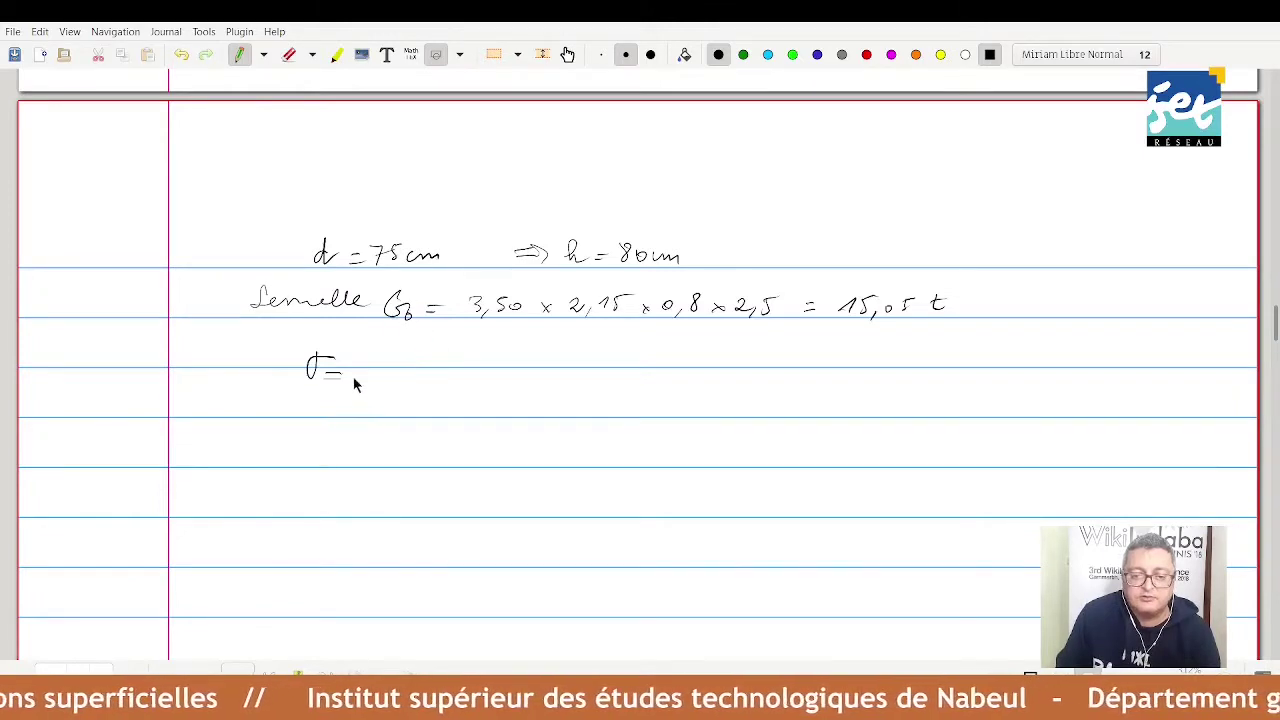
- Write σ = 2,00 MPa = σq, then number the next part 2°) below
{"action": "left_click", "coordinate": [592, 311]}
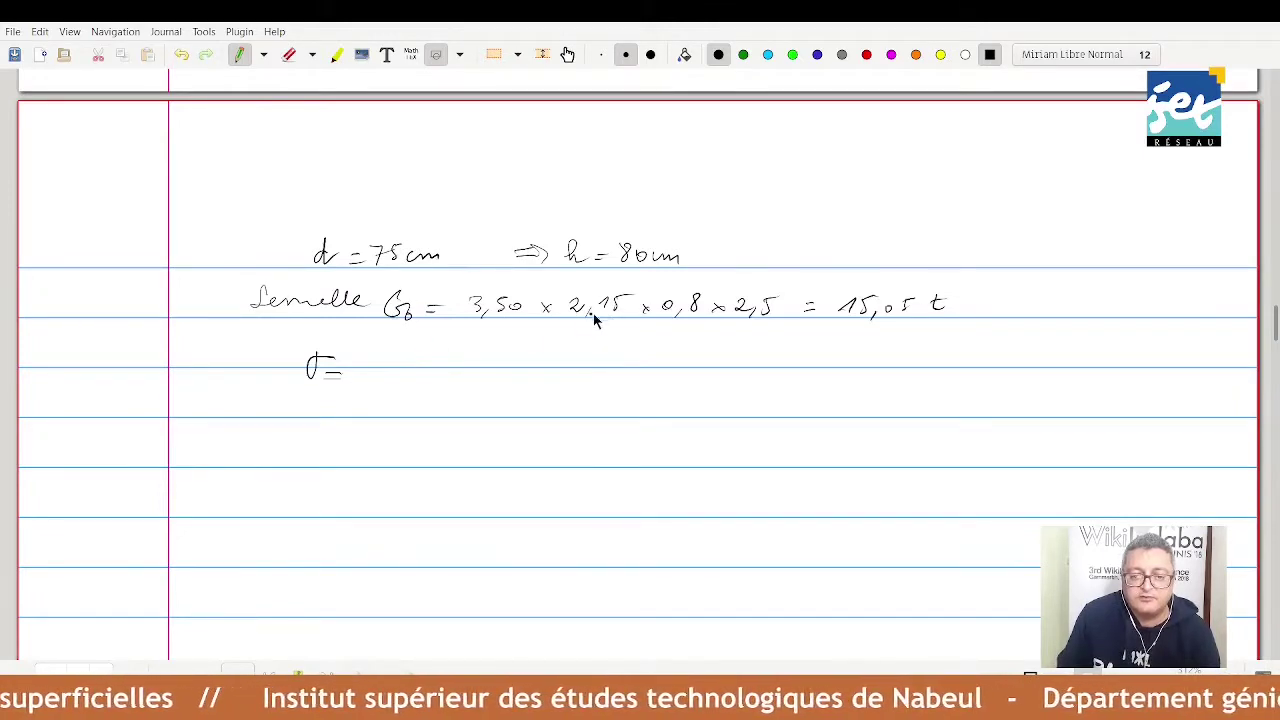
{"action": "mouse_move", "coordinate": [356, 366]}
{"action": "left_mouse_down"}
{"action": "mouse_move", "coordinate": [371, 385]}
{"action": "mouse_move", "coordinate": [391, 369]}
{"action": "mouse_move", "coordinate": [482, 376]}
{"action": "left_mouse_up"}
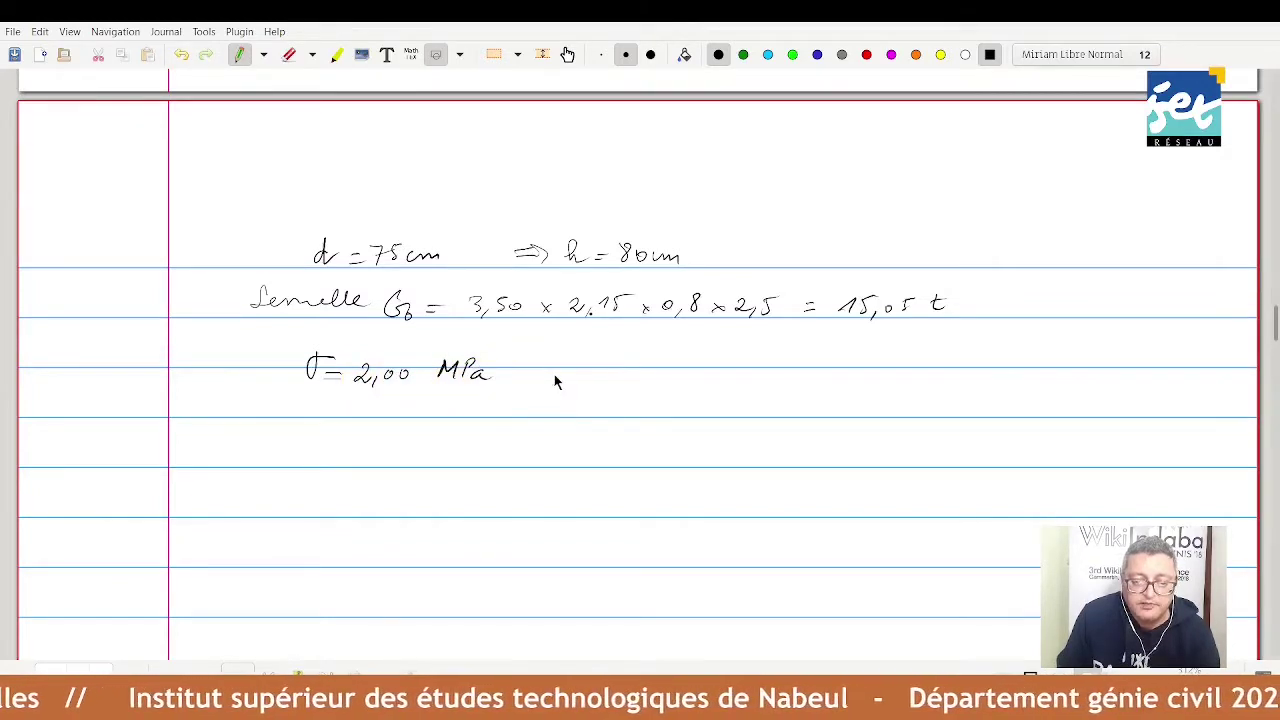
{"action": "left_click_drag", "start_coordinate": [584, 366], "coordinate": [592, 390]}
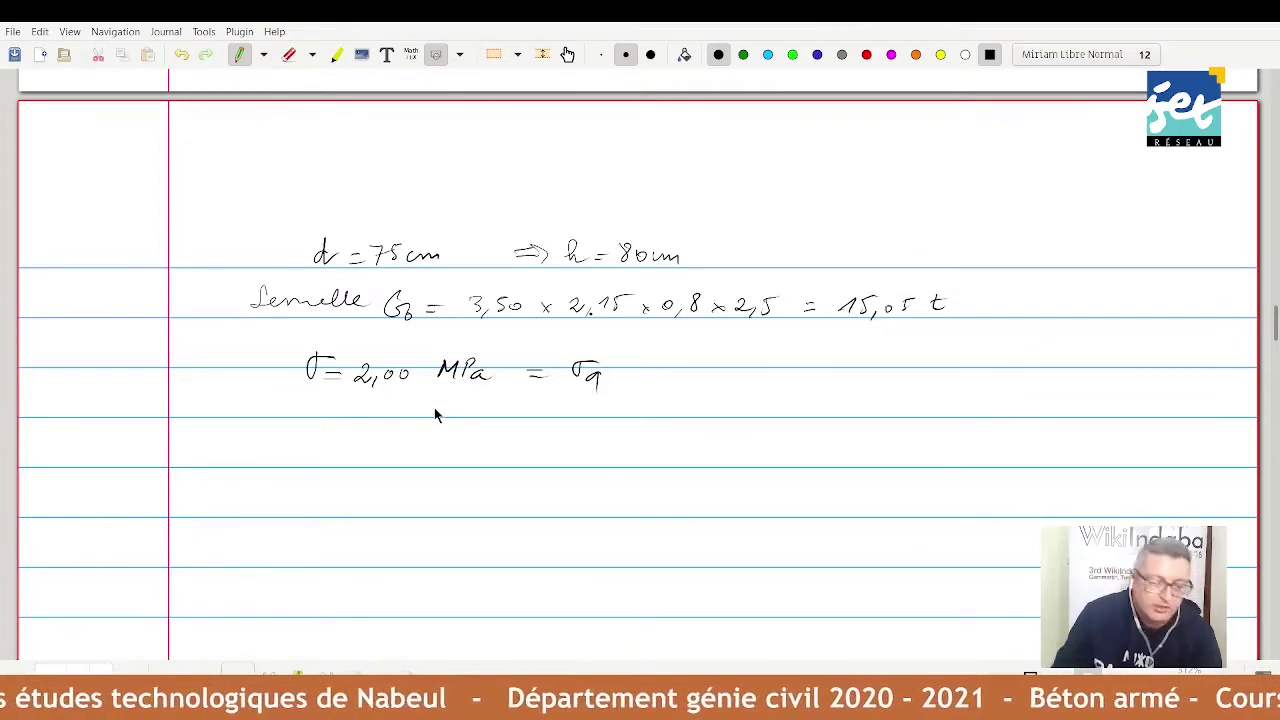
{"action": "mouse_move", "coordinate": [207, 446]}
{"action": "left_mouse_down"}
{"action": "mouse_move", "coordinate": [237, 462]}
{"action": "mouse_move", "coordinate": [318, 447]}
{"action": "mouse_move", "coordinate": [313, 474]}
{"action": "left_mouse_up"}
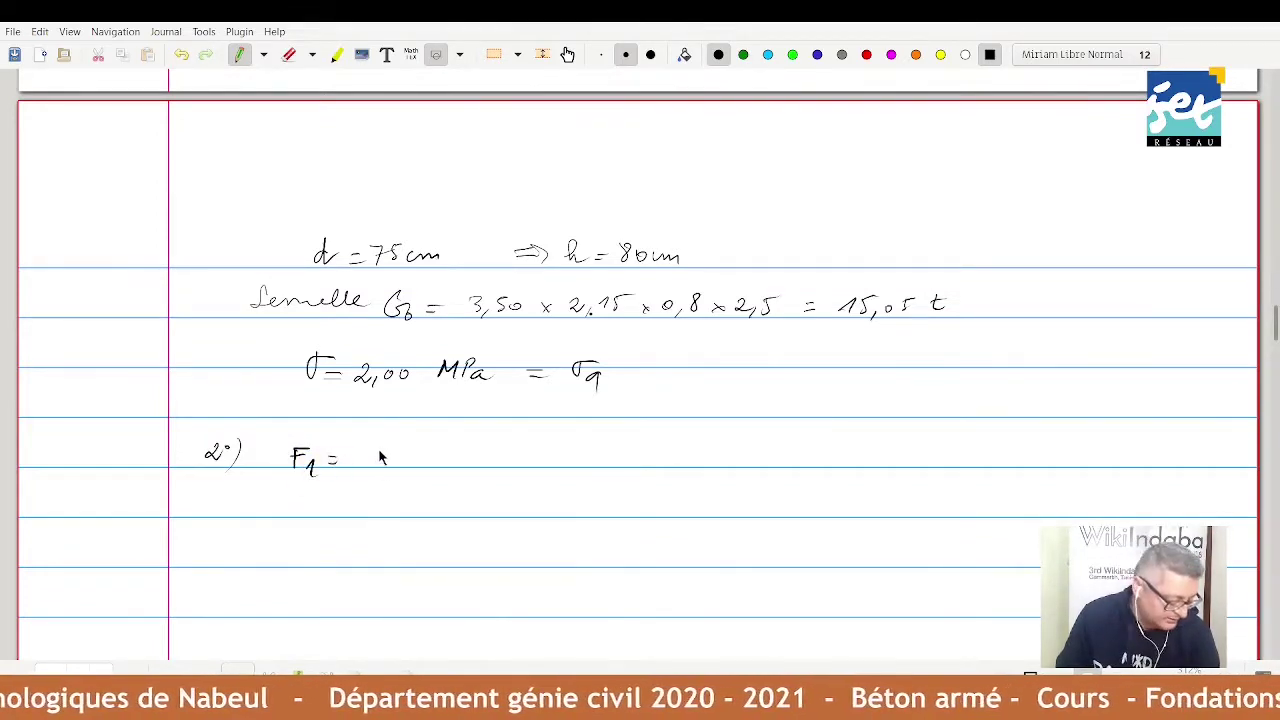
- Write the F1 formula Nu·d01 / (4·d1) followed by an equals sign
{"action": "mouse_move", "coordinate": [359, 452]}
{"action": "left_mouse_down"}
{"action": "mouse_move", "coordinate": [377, 437]}
{"action": "mouse_move", "coordinate": [391, 450]}
{"action": "mouse_move", "coordinate": [411, 428]}
{"action": "mouse_move", "coordinate": [430, 460]}
{"action": "mouse_move", "coordinate": [374, 492]}
{"action": "mouse_move", "coordinate": [403, 482]}
{"action": "mouse_move", "coordinate": [421, 494]}
{"action": "left_mouse_up"}
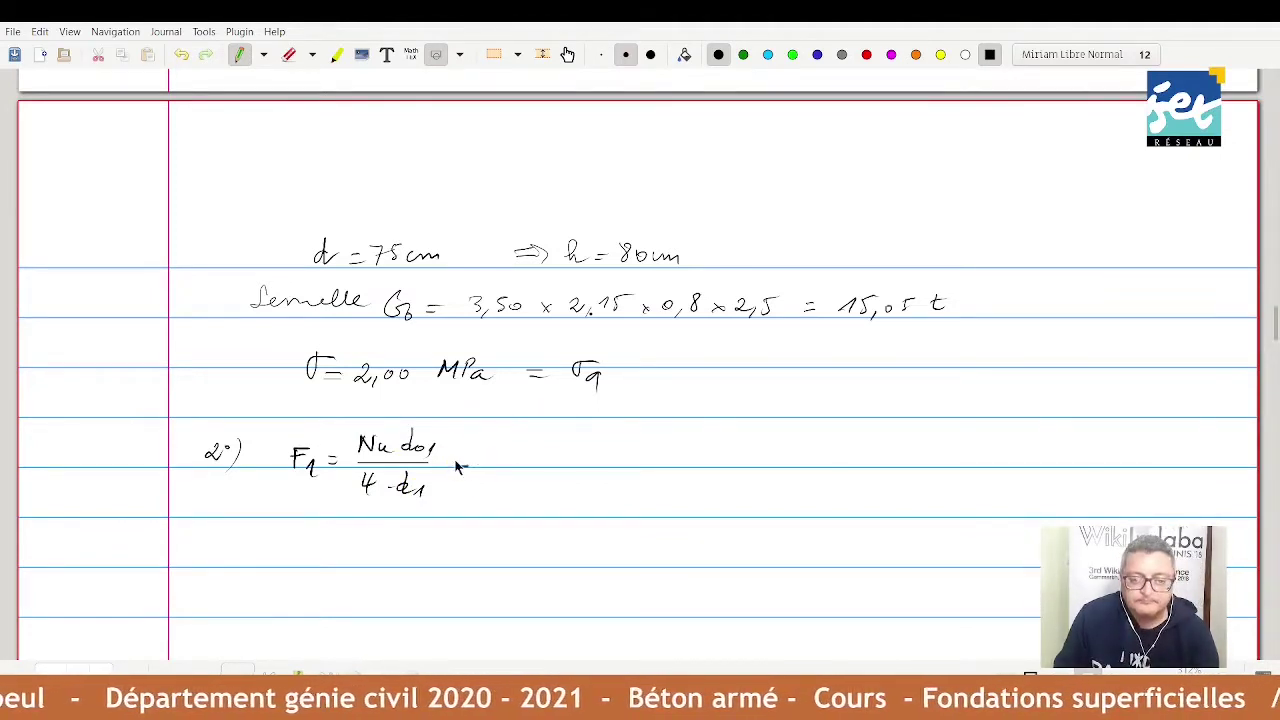
{"action": "left_click_drag", "start_coordinate": [455, 456], "coordinate": [467, 455]}
{"action": "left_click_drag", "start_coordinate": [455, 464], "coordinate": [468, 463]}
- Sketch the column and footing with a hooked bottom bar and a d1 depth dimension
{"action": "mouse_move", "coordinate": [985, 252]}
{"action": "left_mouse_down"}
{"action": "mouse_move", "coordinate": [985, 358]}
{"action": "mouse_move", "coordinate": [830, 358]}
{"action": "mouse_move", "coordinate": [828, 468]}
{"action": "mouse_move", "coordinate": [1156, 460]}
{"action": "left_mouse_up"}
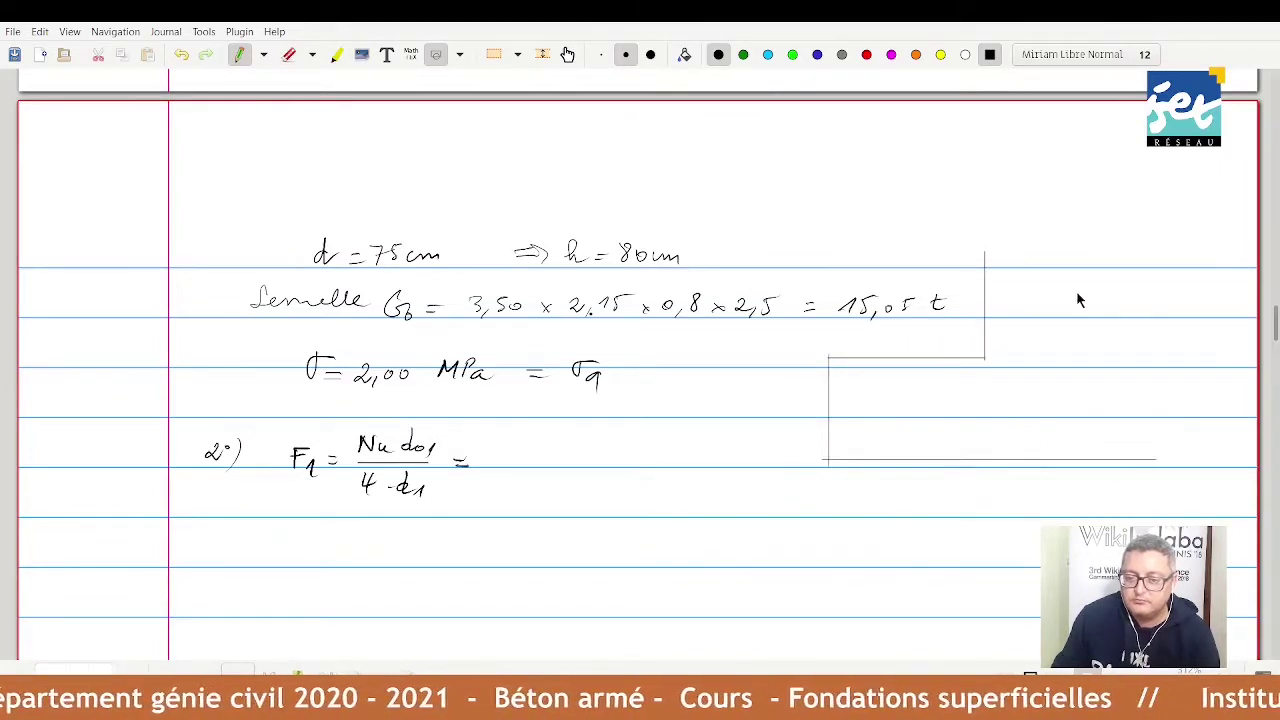
{"action": "mouse_move", "coordinate": [1085, 275]}
{"action": "left_mouse_down"}
{"action": "mouse_move", "coordinate": [1085, 350]}
{"action": "mouse_move", "coordinate": [1176, 350]}
{"action": "mouse_move", "coordinate": [1190, 436]}
{"action": "left_mouse_up"}
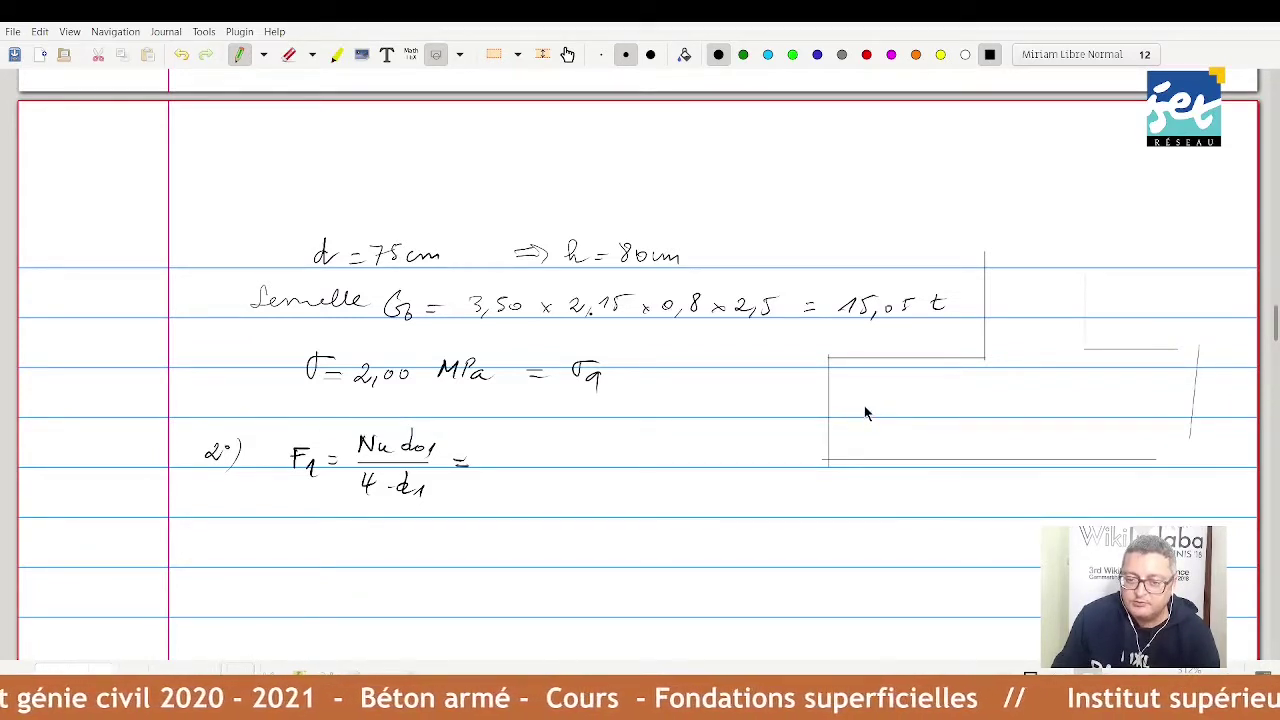
{"action": "mouse_move", "coordinate": [863, 405]}
{"action": "left_mouse_down"}
{"action": "mouse_move", "coordinate": [845, 450]}
{"action": "mouse_move", "coordinate": [1145, 441]}
{"action": "left_mouse_up"}
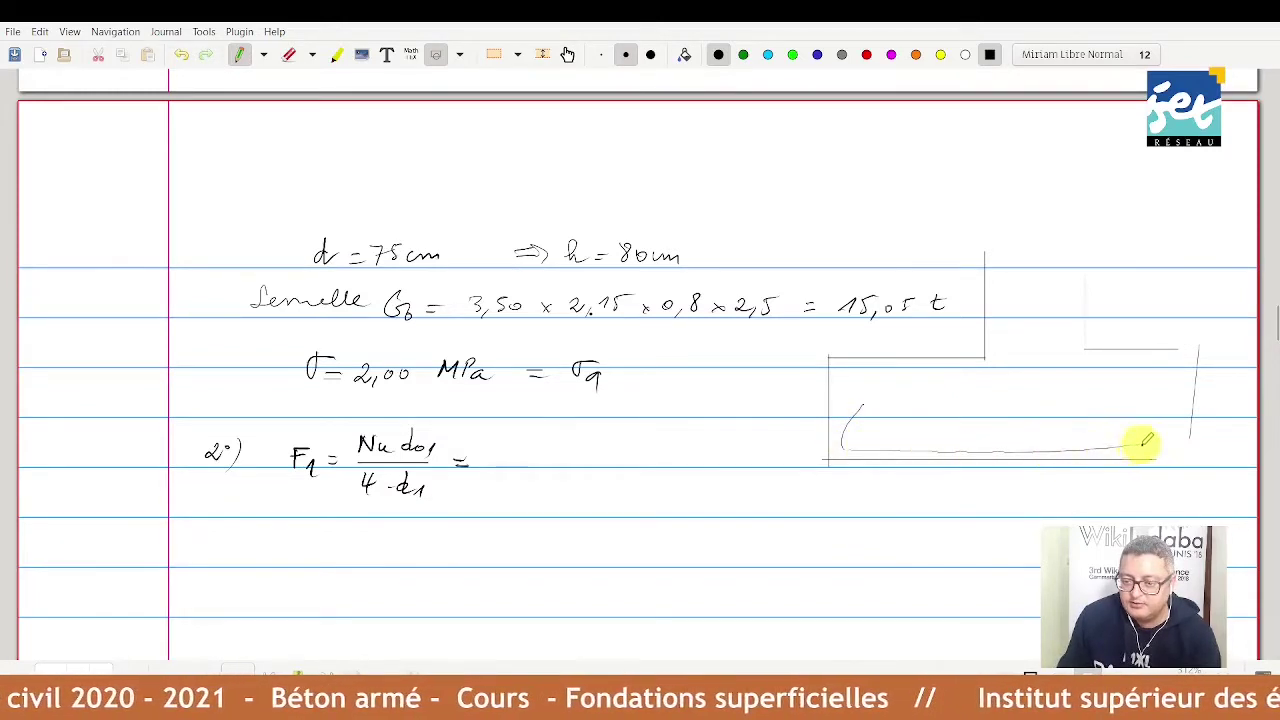
{"action": "mouse_move", "coordinate": [1142, 452]}
{"action": "left_mouse_down"}
{"action": "mouse_move", "coordinate": [1150, 398]}
{"action": "mouse_move", "coordinate": [1163, 450]}
{"action": "left_mouse_up"}
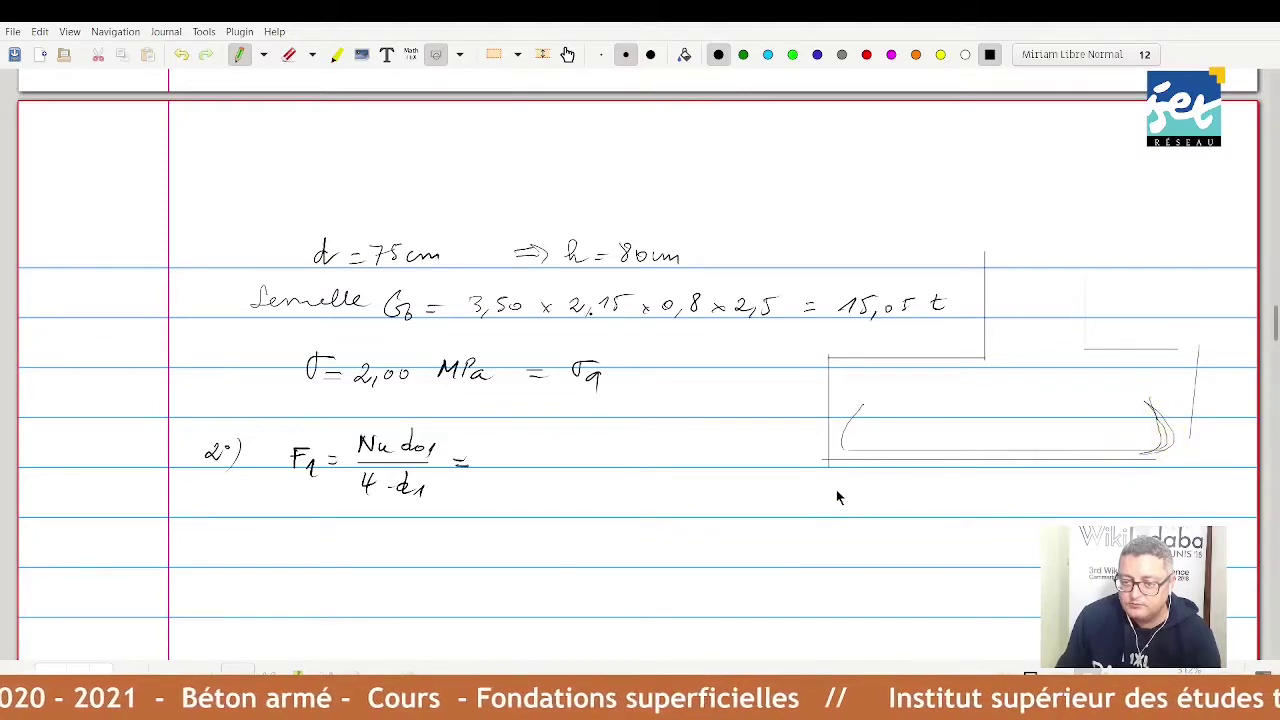
{"action": "mouse_move", "coordinate": [826, 503]}
{"action": "left_mouse_down"}
{"action": "mouse_move", "coordinate": [1207, 503]}
{"action": "mouse_move", "coordinate": [1160, 506]}
{"action": "left_mouse_up"}
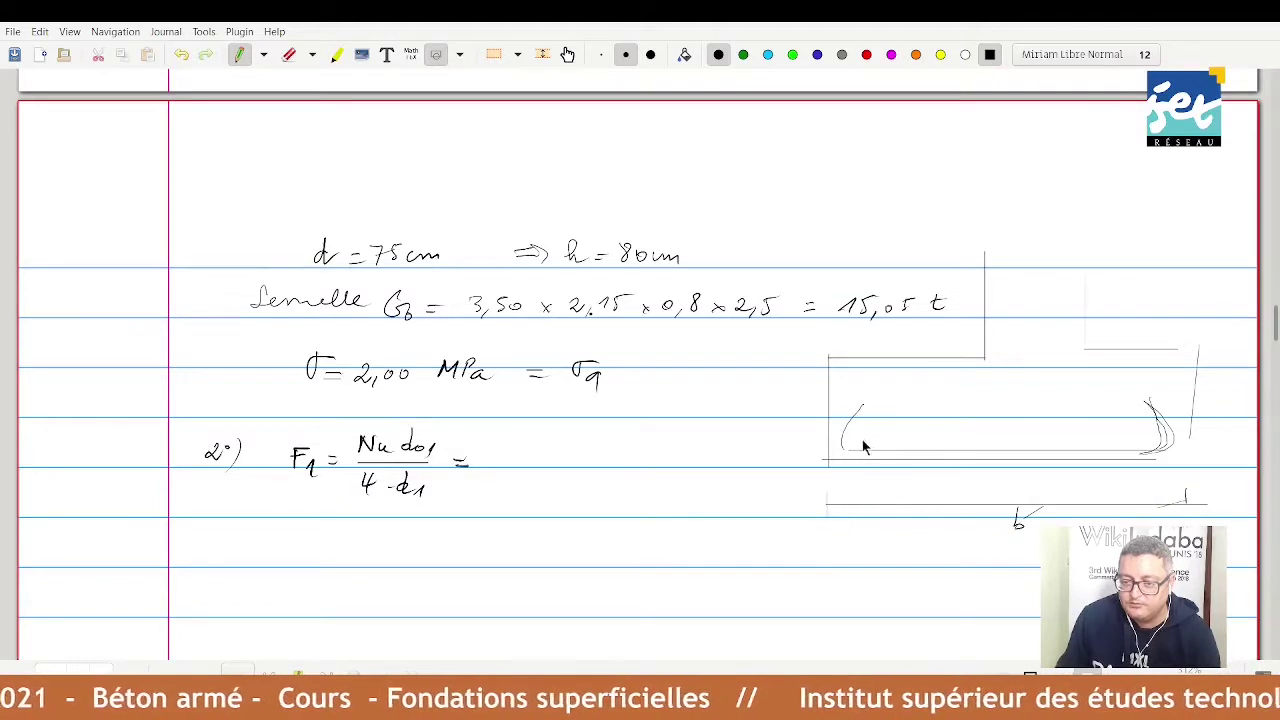
{"action": "mouse_move", "coordinate": [859, 407]}
{"action": "left_mouse_down"}
{"action": "mouse_move", "coordinate": [857, 446]}
{"action": "mouse_move", "coordinate": [1158, 446]}
{"action": "left_mouse_up"}
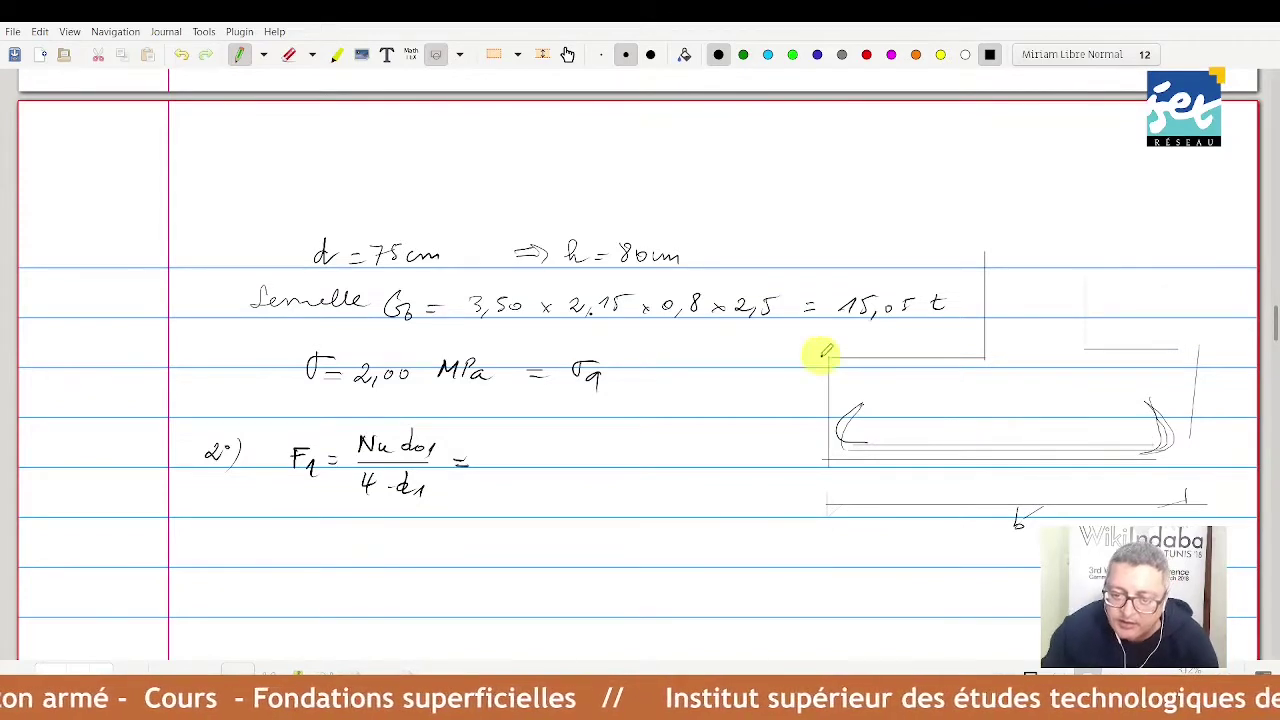
{"action": "left_click_drag", "start_coordinate": [797, 356], "coordinate": [792, 441]}
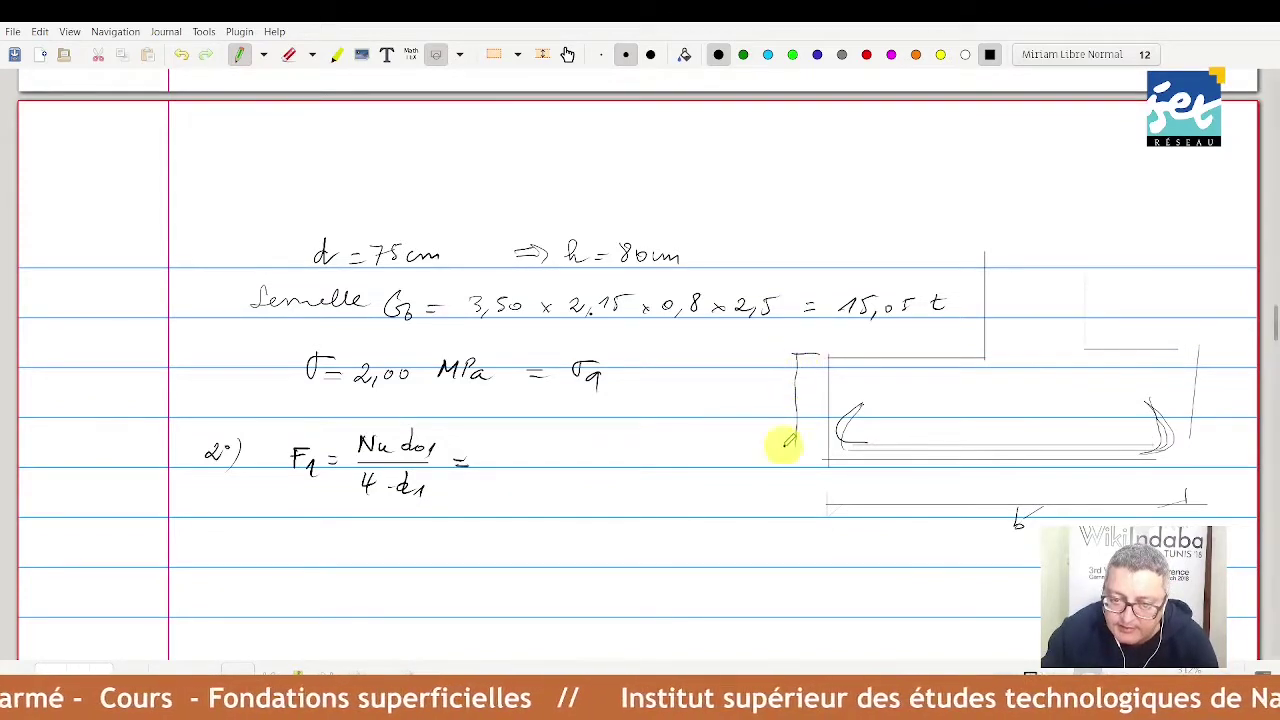
{"action": "mouse_move", "coordinate": [790, 364]}
{"action": "left_mouse_down"}
{"action": "mouse_move", "coordinate": [803, 362]}
{"action": "mouse_move", "coordinate": [769, 405]}
{"action": "left_mouse_up"}
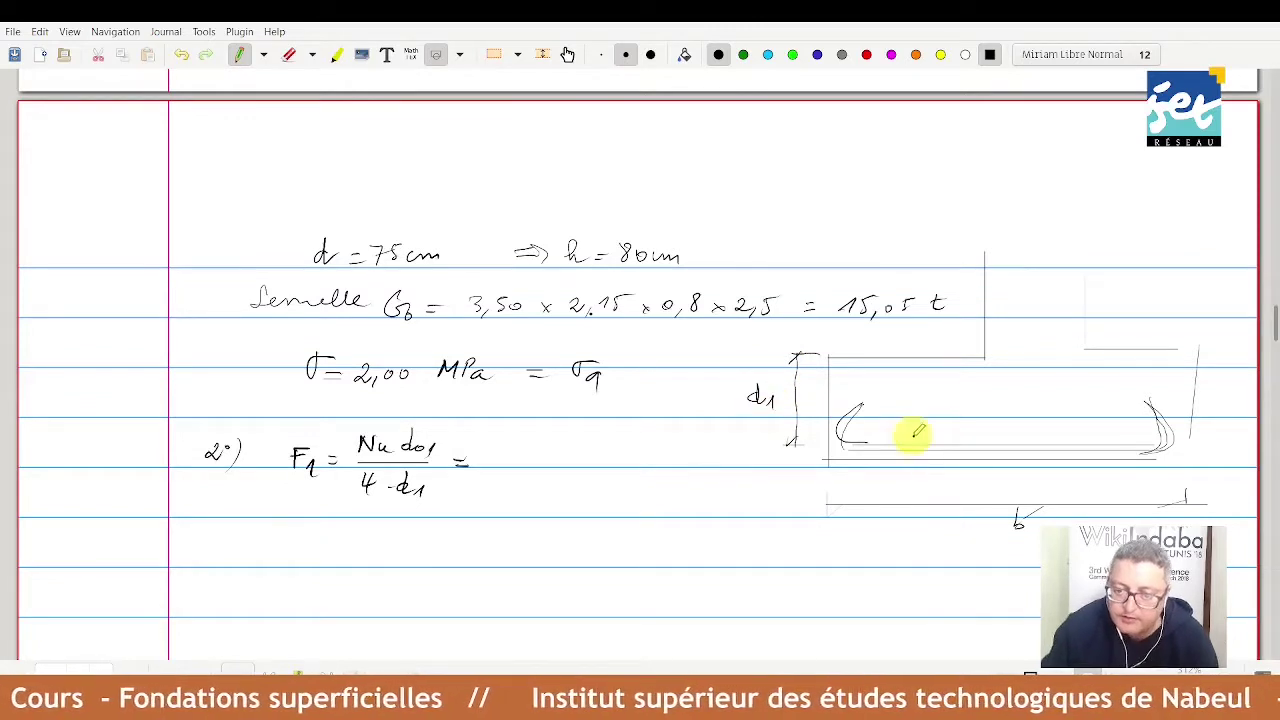
- Add bar cross-sections and the A1 hook label, then begin F1's value with "= 1"
{"action": "left_click_drag", "start_coordinate": [913, 432], "coordinate": [972, 439]}
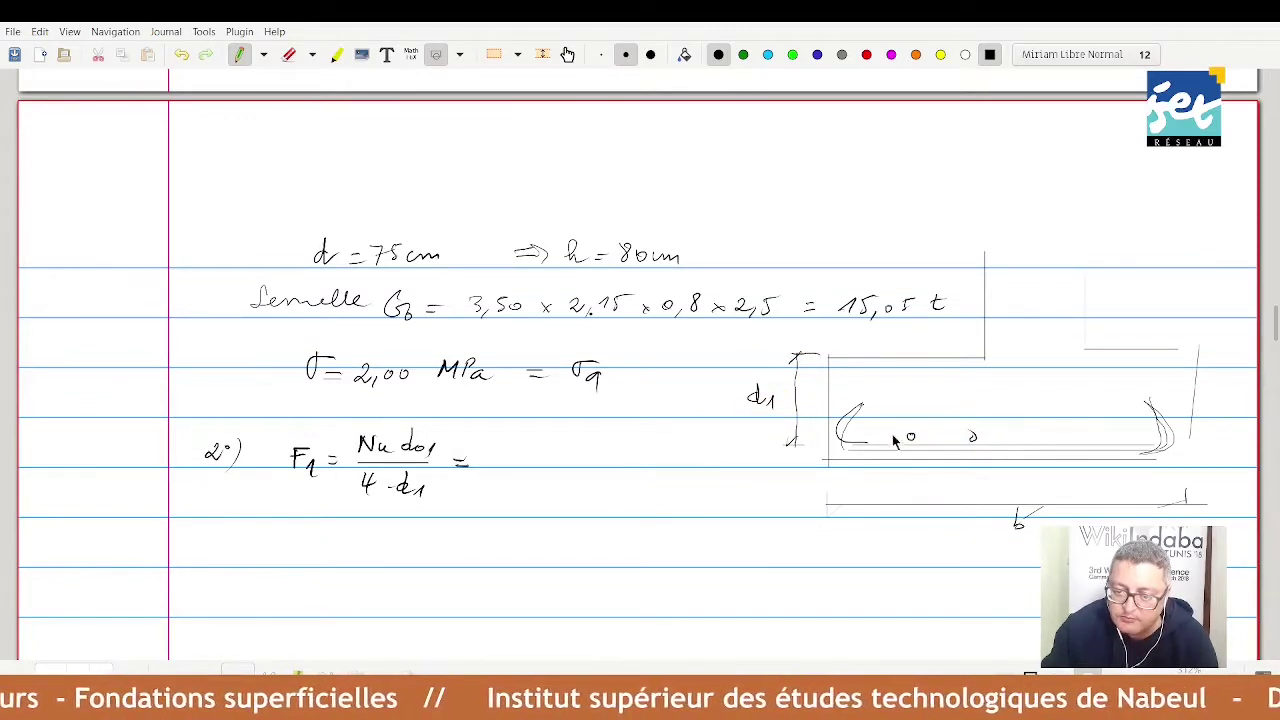
{"action": "mouse_move", "coordinate": [862, 433]}
{"action": "left_mouse_down"}
{"action": "mouse_move", "coordinate": [907, 355]}
{"action": "mouse_move", "coordinate": [920, 402]}
{"action": "mouse_move", "coordinate": [948, 400]}
{"action": "left_mouse_up"}
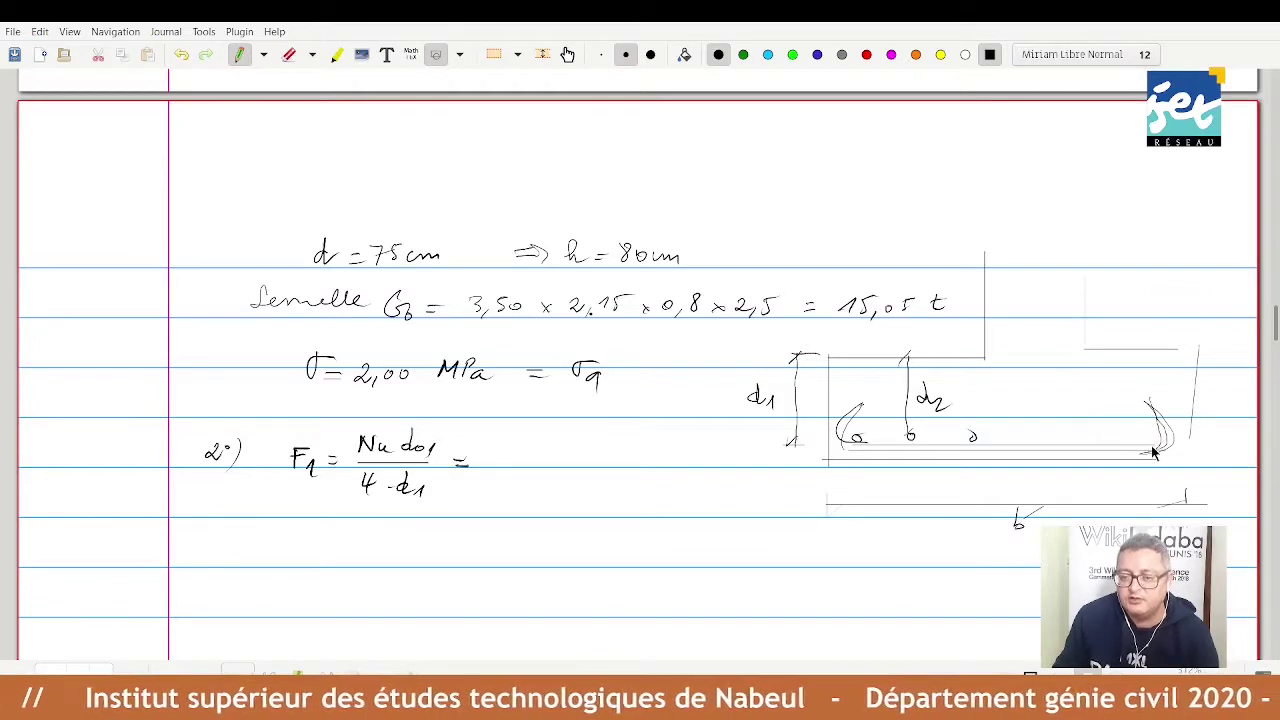
{"action": "mouse_move", "coordinate": [1152, 452]}
{"action": "left_mouse_down"}
{"action": "mouse_move", "coordinate": [1158, 480]}
{"action": "mouse_move", "coordinate": [1191, 481]}
{"action": "mouse_move", "coordinate": [1204, 500]}
{"action": "mouse_move", "coordinate": [1148, 456]}
{"action": "left_mouse_up"}
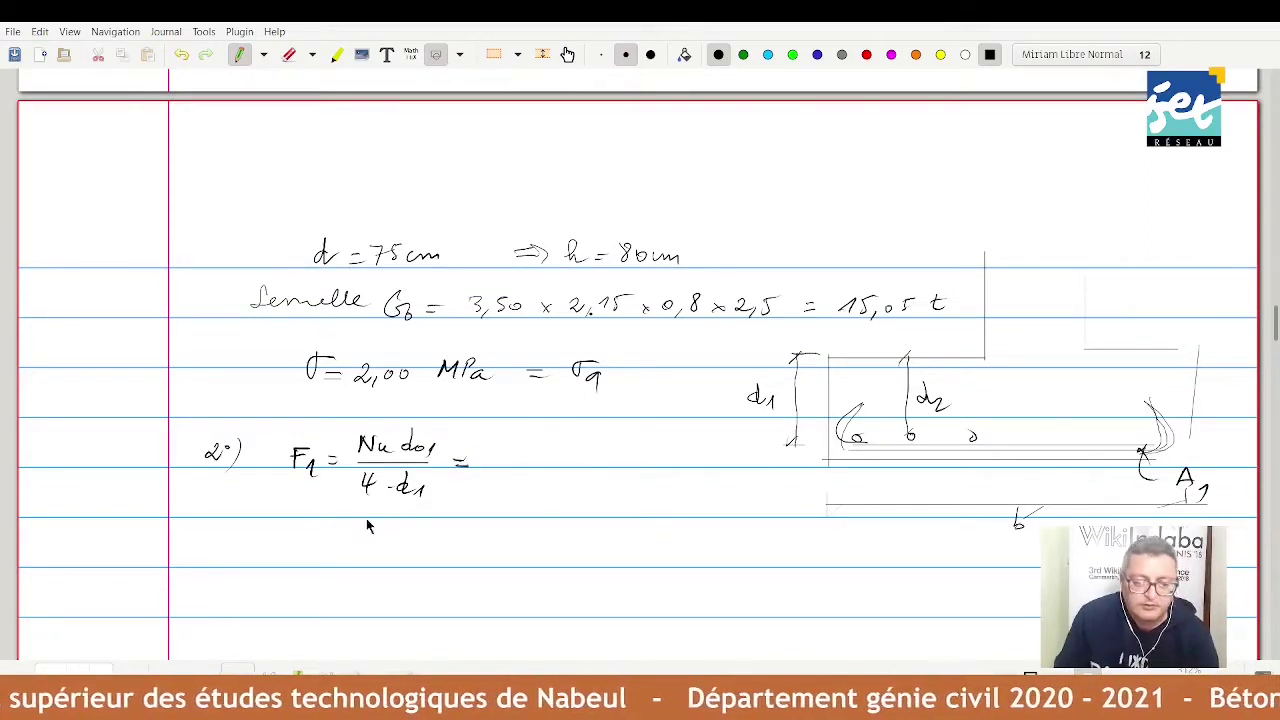
{"action": "left_click_drag", "start_coordinate": [319, 545], "coordinate": [333, 544]}
{"action": "left_click_drag", "start_coordinate": [320, 553], "coordinate": [360, 548]}
- Write F1 = 1,503×1,5/(4×0,75) = 0,7515 MN
{"action": "left_click_drag", "start_coordinate": [368, 542], "coordinate": [371, 548]}
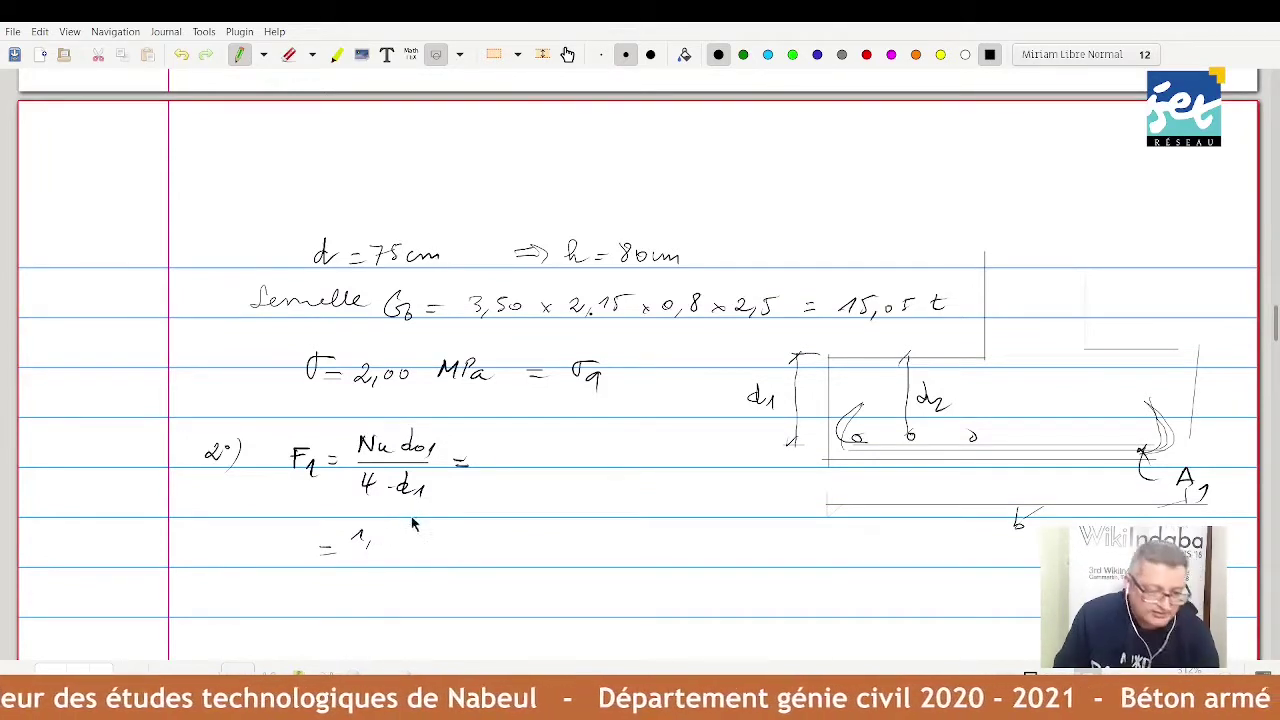
{"action": "mouse_move", "coordinate": [386, 531]}
{"action": "left_mouse_down"}
{"action": "mouse_move", "coordinate": [379, 545]}
{"action": "mouse_move", "coordinate": [398, 533]}
{"action": "mouse_move", "coordinate": [446, 544]}
{"action": "left_mouse_up"}
{"action": "mouse_move", "coordinate": [446, 533]}
{"action": "left_mouse_down"}
{"action": "mouse_move", "coordinate": [436, 544]}
{"action": "mouse_move", "coordinate": [478, 546]}
{"action": "left_mouse_up"}
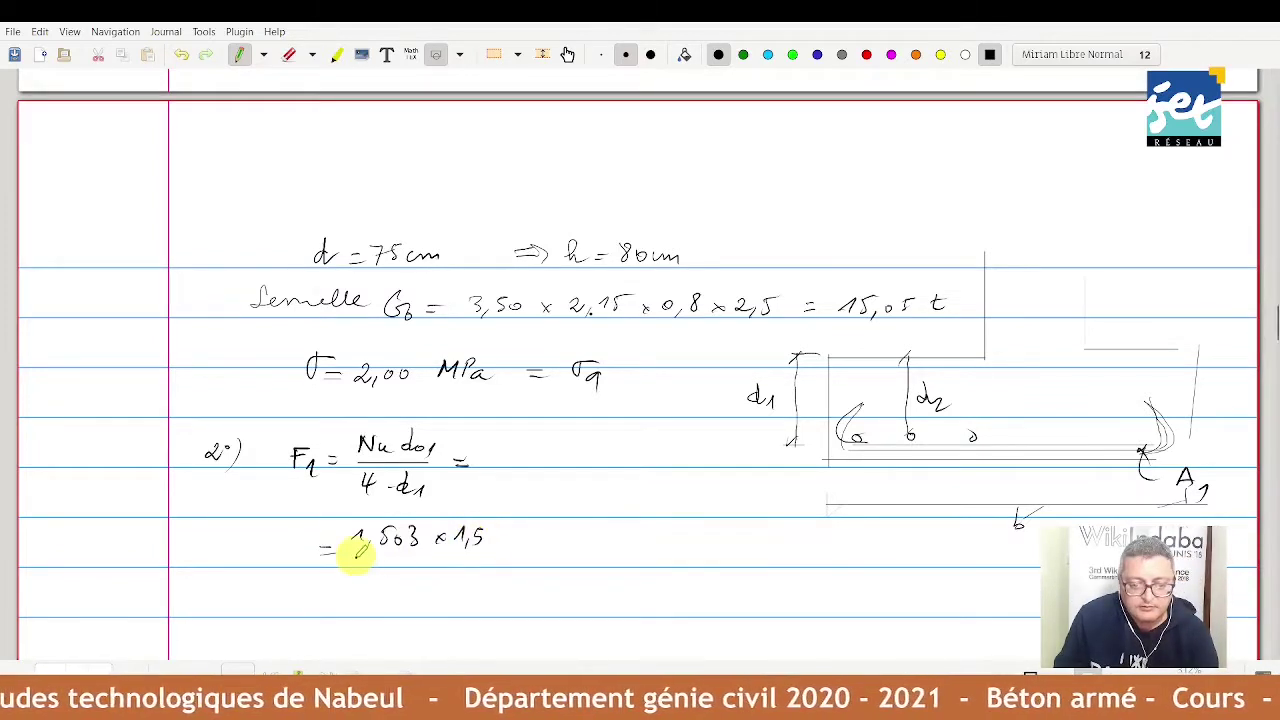
{"action": "left_click_drag", "start_coordinate": [353, 553], "coordinate": [477, 555]}
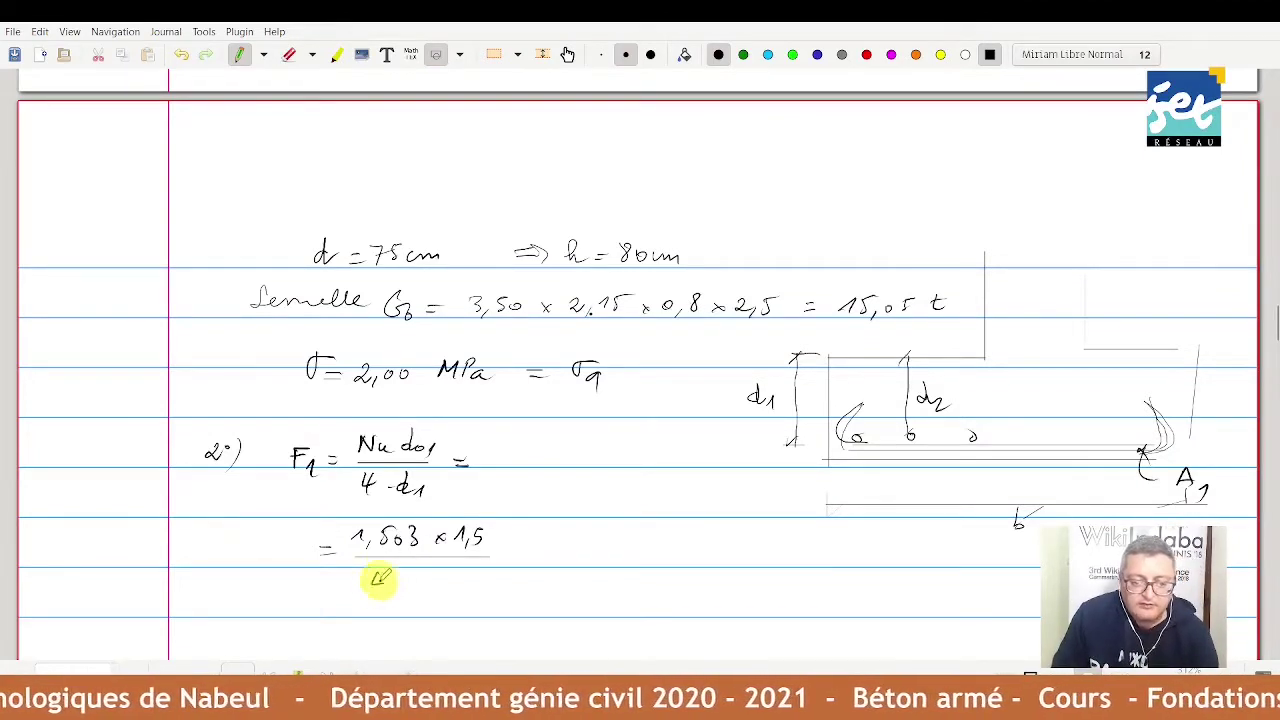
{"action": "mouse_move", "coordinate": [372, 572]}
{"action": "left_mouse_down"}
{"action": "mouse_move", "coordinate": [382, 588]}
{"action": "mouse_move", "coordinate": [434, 584]}
{"action": "left_mouse_up"}
{"action": "left_click_drag", "start_coordinate": [445, 580], "coordinate": [442, 588]}
{"action": "mouse_move", "coordinate": [455, 575]}
{"action": "left_mouse_down"}
{"action": "mouse_move", "coordinate": [466, 586]}
{"action": "mouse_move", "coordinate": [519, 549]}
{"action": "left_mouse_up"}
{"action": "left_click_drag", "start_coordinate": [505, 557], "coordinate": [539, 549]}
{"action": "mouse_move", "coordinate": [571, 546]}
{"action": "left_mouse_down"}
{"action": "mouse_move", "coordinate": [564, 556]}
{"action": "mouse_move", "coordinate": [579, 561]}
{"action": "mouse_move", "coordinate": [610, 543]}
{"action": "mouse_move", "coordinate": [626, 562]}
{"action": "mouse_move", "coordinate": [676, 561]}
{"action": "mouse_move", "coordinate": [693, 545]}
{"action": "left_mouse_up"}
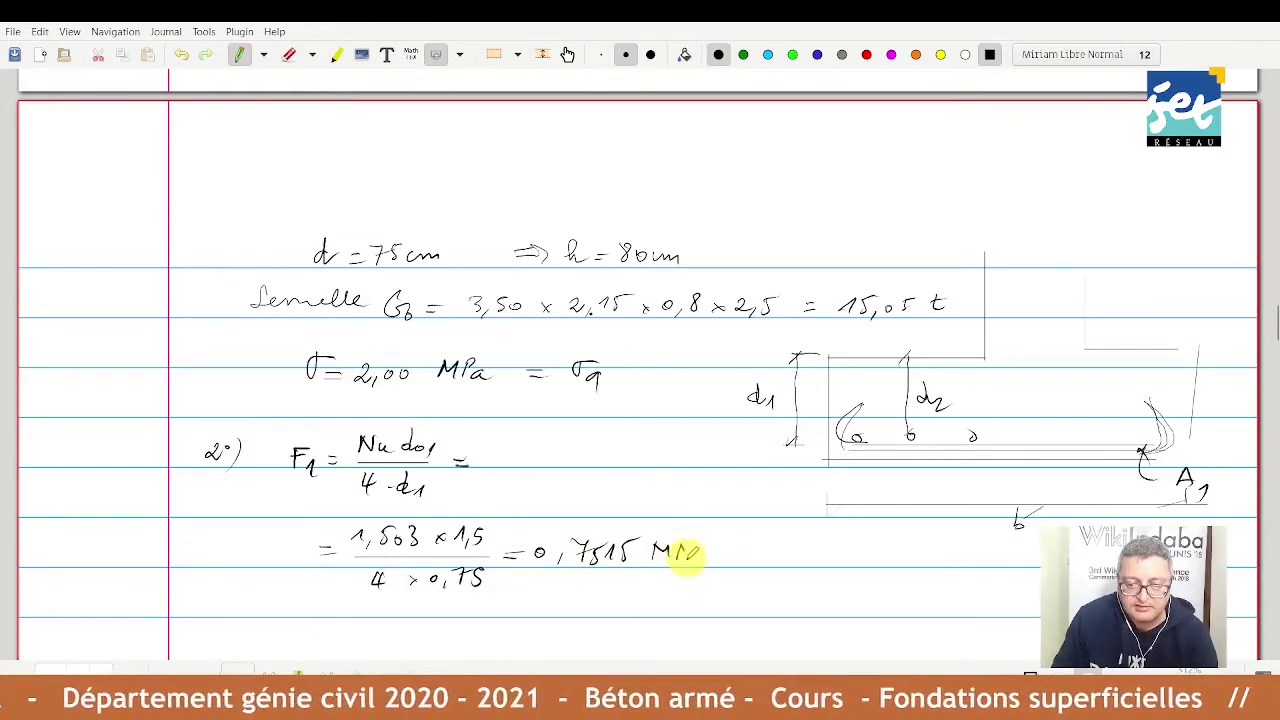
- Write Au1 = 0,7515/348·10⁴ = 21,59 cm² for the steel area
{"action": "scroll", "coordinate": [368, 590], "scroll_direction": "down", "scroll_amount": 5}
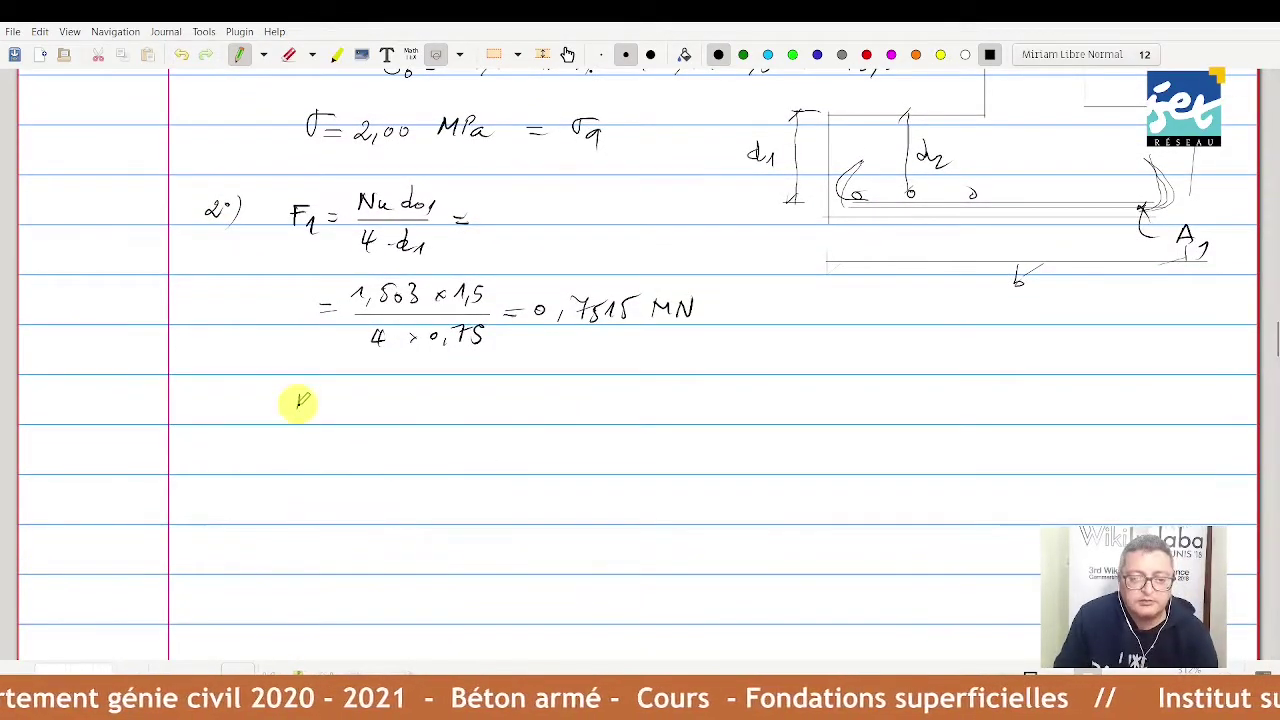
{"action": "mouse_move", "coordinate": [297, 413]}
{"action": "left_mouse_down"}
{"action": "mouse_move", "coordinate": [338, 428]}
{"action": "mouse_move", "coordinate": [362, 401]}
{"action": "mouse_move", "coordinate": [405, 391]}
{"action": "mouse_move", "coordinate": [416, 404]}
{"action": "left_mouse_up"}
{"action": "mouse_move", "coordinate": [426, 388]}
{"action": "left_mouse_down"}
{"action": "mouse_move", "coordinate": [446, 402]}
{"action": "mouse_move", "coordinate": [462, 386]}
{"action": "mouse_move", "coordinate": [478, 403]}
{"action": "left_mouse_up"}
{"action": "left_click_drag", "start_coordinate": [481, 385], "coordinate": [490, 385]}
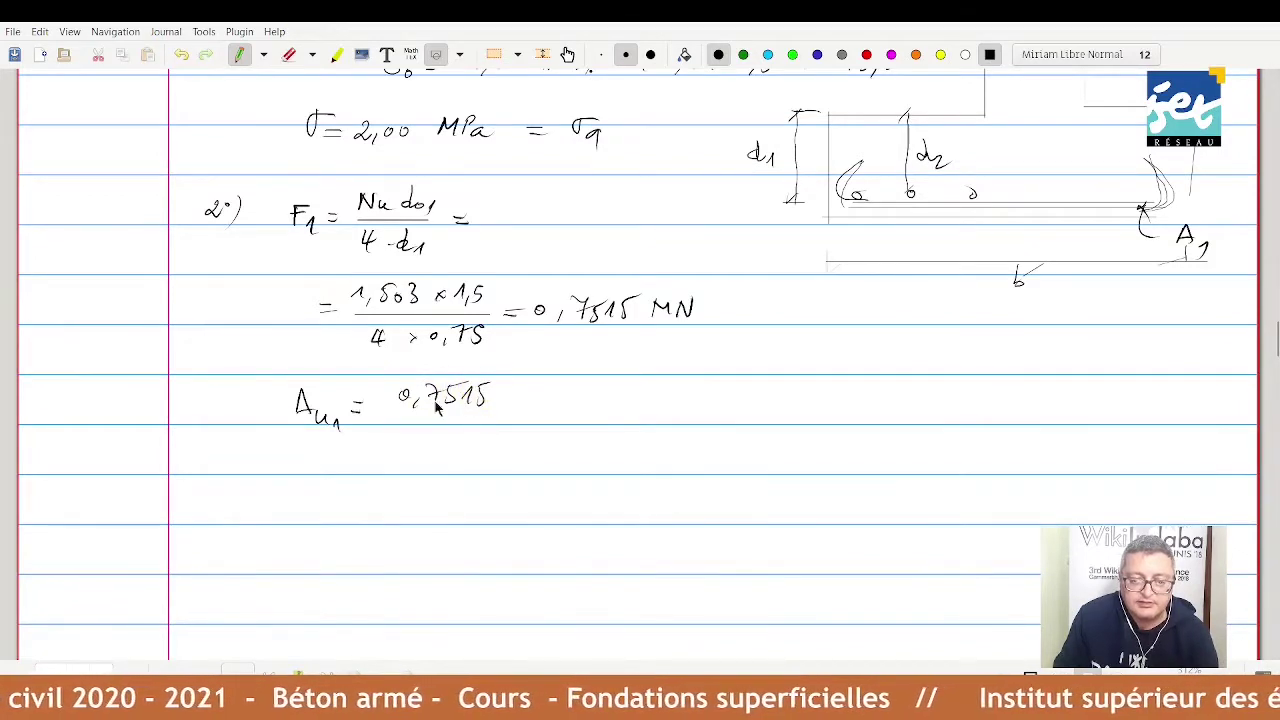
{"action": "left_click", "coordinate": [384, 418]}
{"action": "left_click_drag", "start_coordinate": [380, 412], "coordinate": [495, 411]}
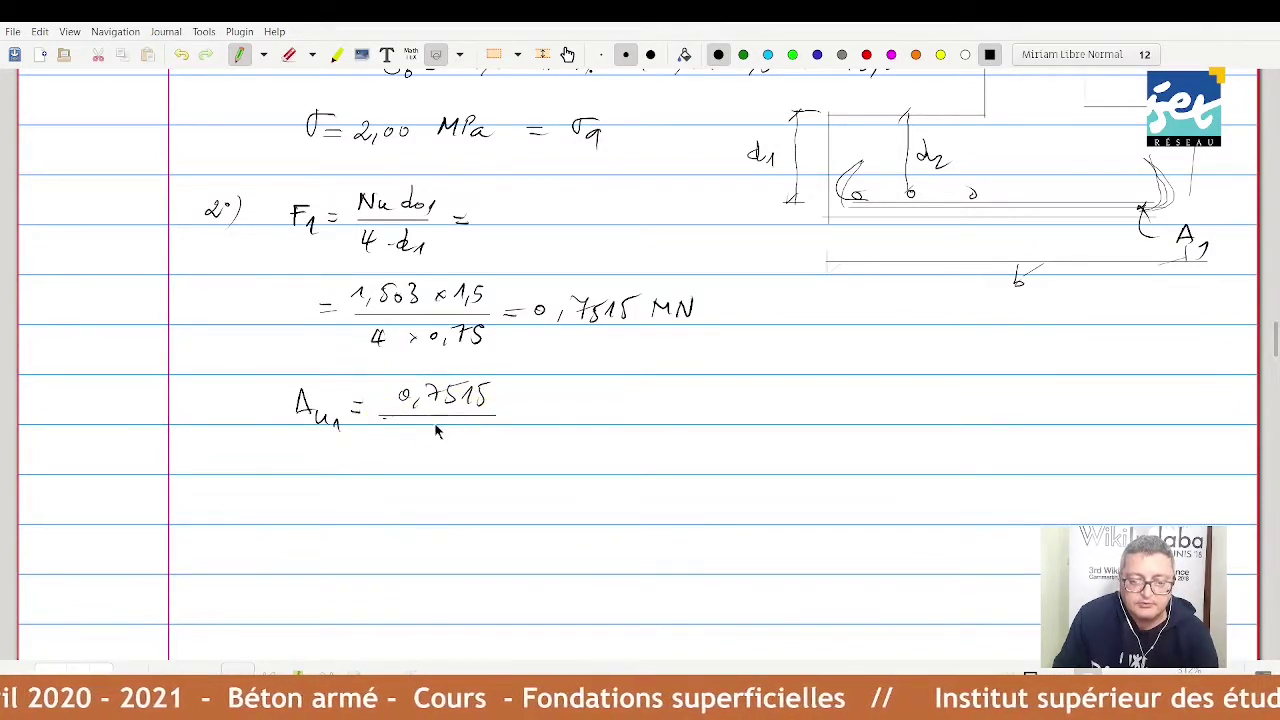
{"action": "mouse_move", "coordinate": [408, 428]}
{"action": "left_mouse_down"}
{"action": "mouse_move", "coordinate": [410, 446]}
{"action": "mouse_move", "coordinate": [440, 432]}
{"action": "left_mouse_up"}
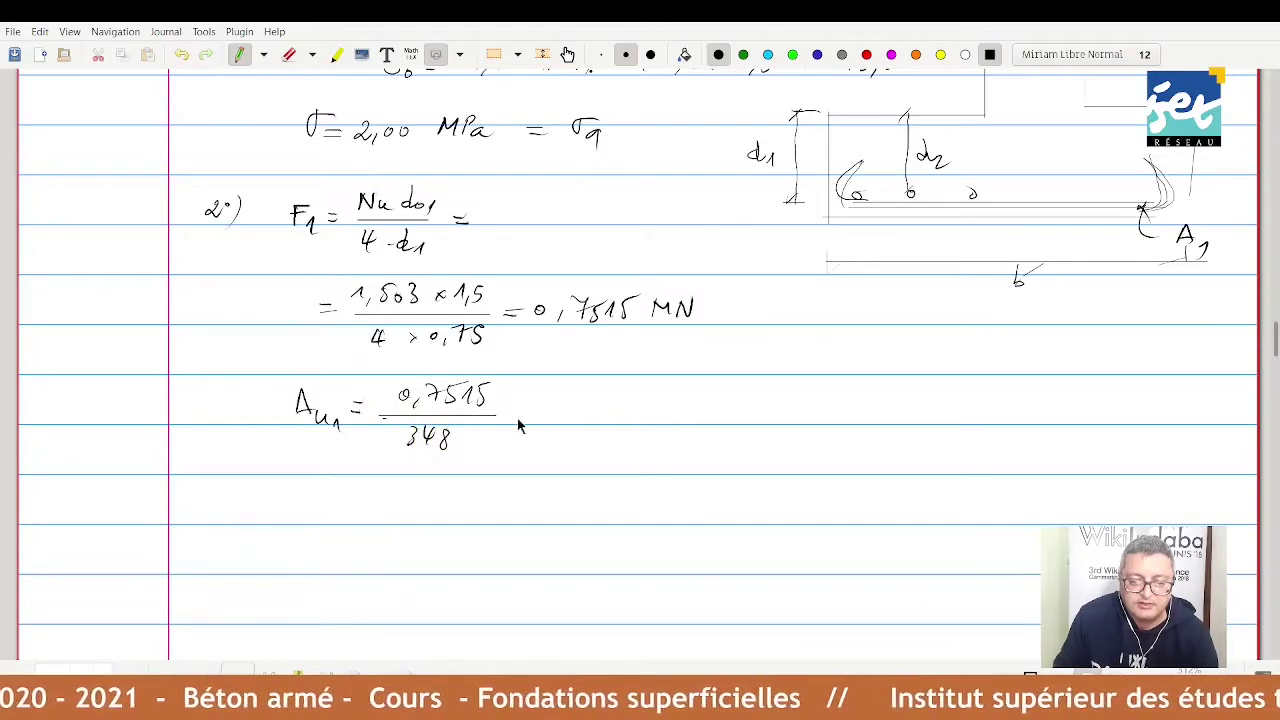
{"action": "left_click", "coordinate": [510, 413]}
{"action": "mouse_move", "coordinate": [524, 406]}
{"action": "left_mouse_down"}
{"action": "mouse_move", "coordinate": [556, 396]}
{"action": "mouse_move", "coordinate": [603, 415]}
{"action": "left_mouse_up"}
{"action": "left_click_drag", "start_coordinate": [591, 423], "coordinate": [604, 422]}
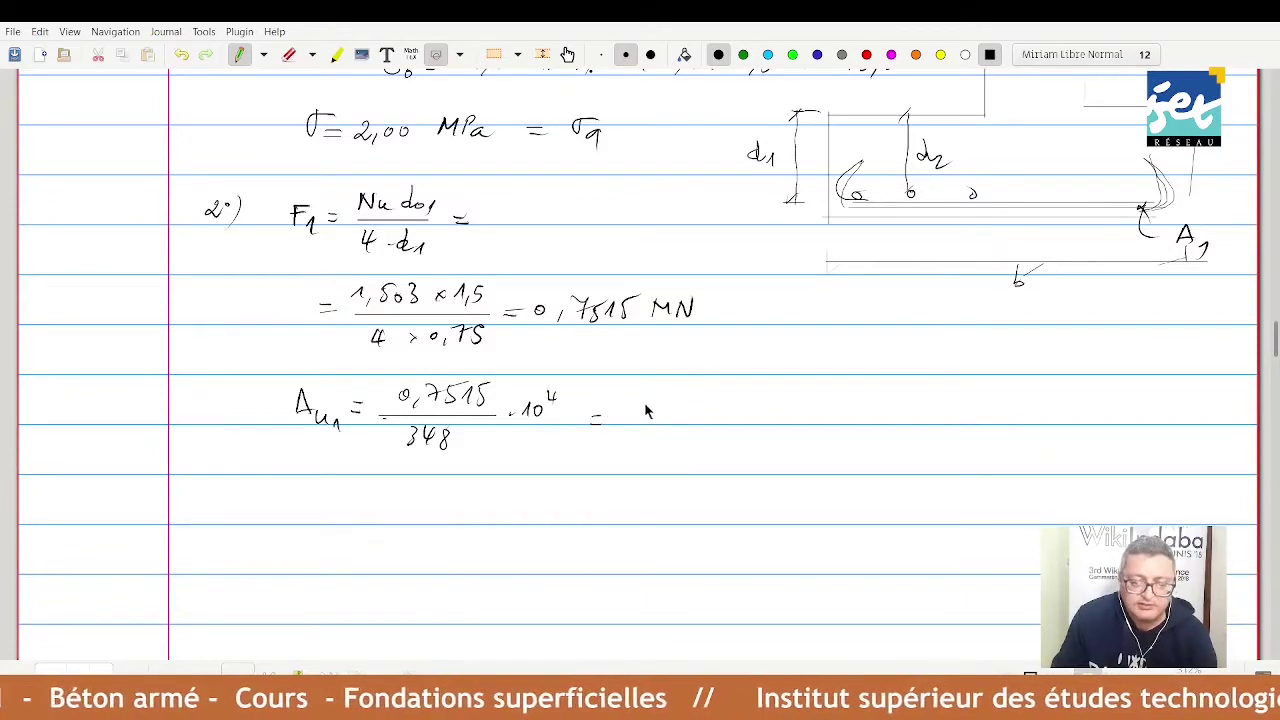
{"action": "left_click_drag", "start_coordinate": [634, 404], "coordinate": [669, 424]}
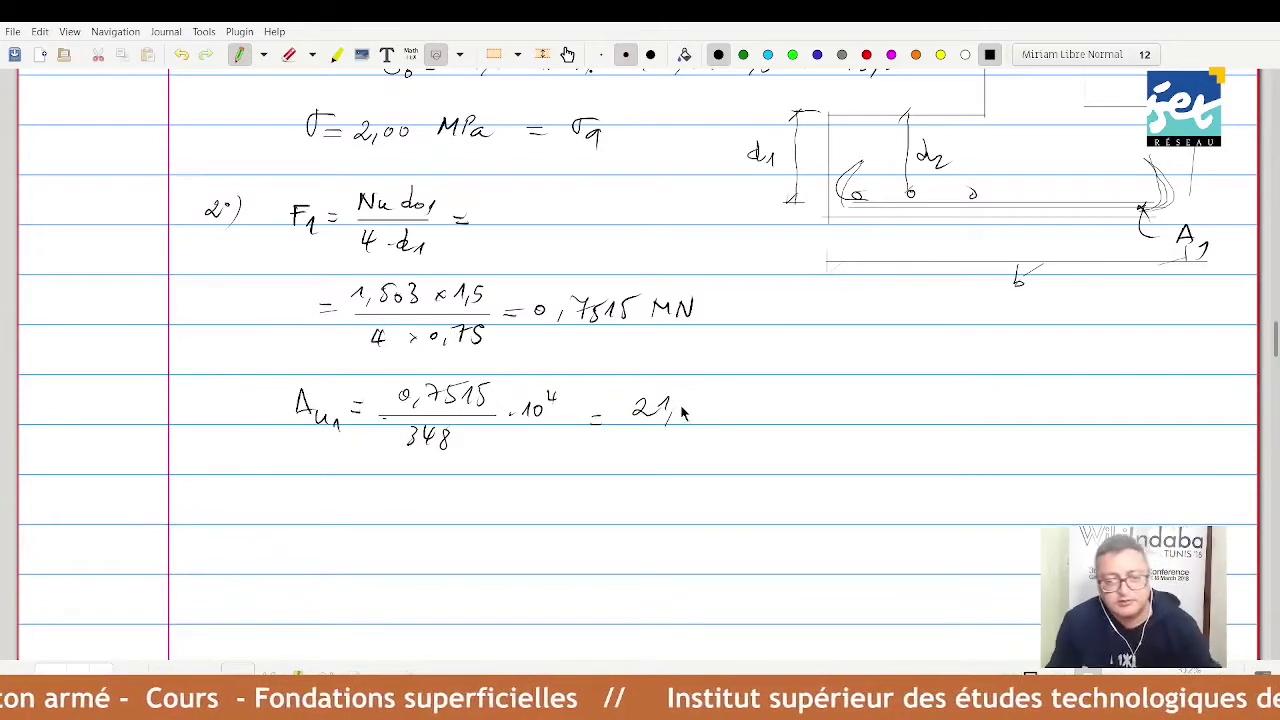
{"action": "mouse_move", "coordinate": [687, 401]}
{"action": "left_mouse_down"}
{"action": "mouse_move", "coordinate": [684, 419]}
{"action": "mouse_move", "coordinate": [746, 405]}
{"action": "left_mouse_up"}
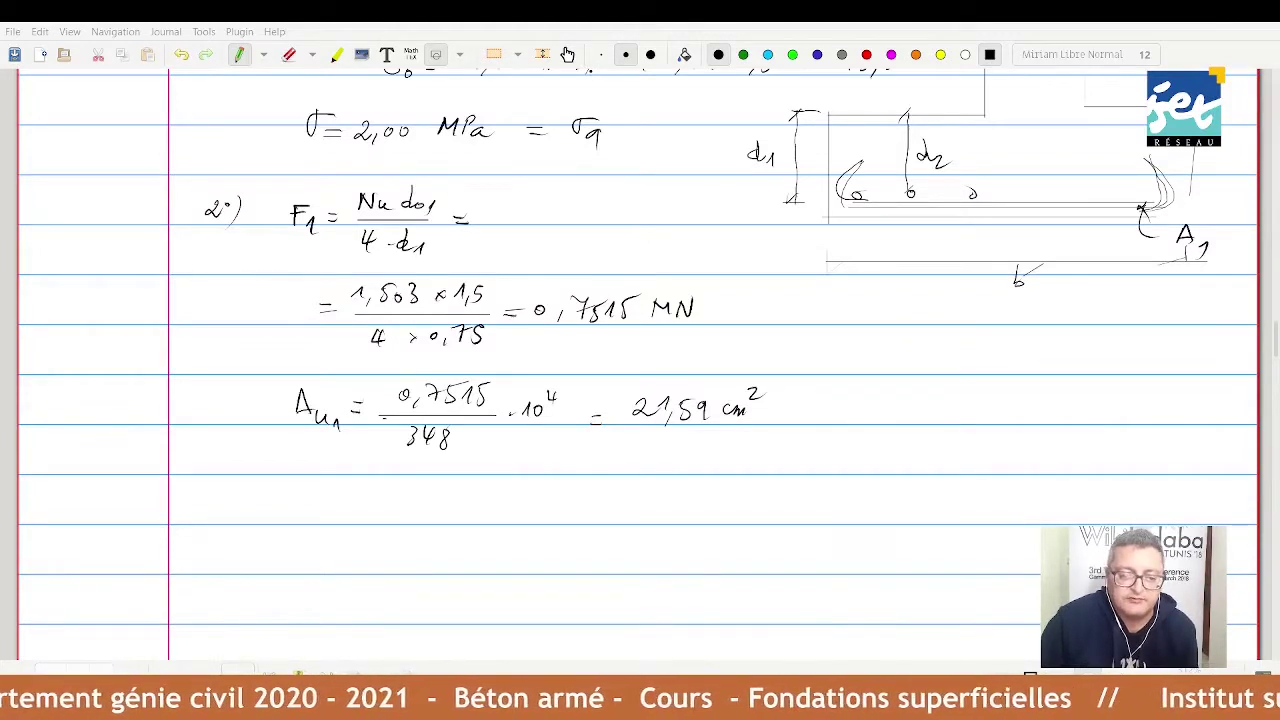
- Start the "FP :" heading below the formula
{"action": "mouse_move", "coordinate": [247, 460]}
{"action": "left_mouse_down"}
{"action": "mouse_move", "coordinate": [252, 476]}
{"action": "mouse_move", "coordinate": [279, 470]}
{"action": "left_mouse_up"}
{"action": "left_click", "coordinate": [298, 462]}
{"action": "left_click", "coordinate": [298, 470]}
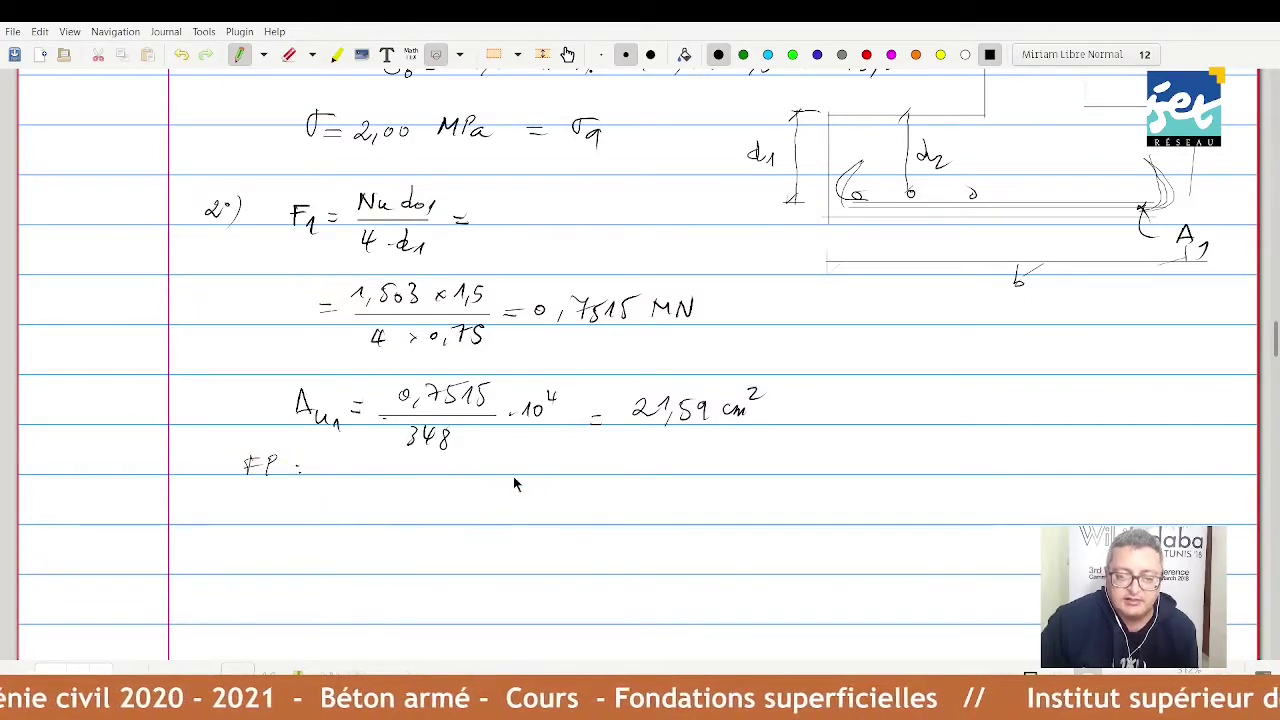
- Write A1 = 1,1 × Au1 = 1,1 × 21,59 = 23,41 cm²
{"action": "left_click_drag", "start_coordinate": [498, 495], "coordinate": [525, 501]}
{"action": "mouse_move", "coordinate": [543, 500]}
{"action": "left_mouse_down"}
{"action": "mouse_move", "coordinate": [552, 488]}
{"action": "mouse_move", "coordinate": [580, 510]}
{"action": "mouse_move", "coordinate": [598, 502]}
{"action": "left_mouse_up"}
{"action": "mouse_move", "coordinate": [612, 486]}
{"action": "left_mouse_down"}
{"action": "mouse_move", "coordinate": [620, 505]}
{"action": "mouse_move", "coordinate": [672, 484]}
{"action": "mouse_move", "coordinate": [679, 500]}
{"action": "mouse_move", "coordinate": [714, 490]}
{"action": "left_mouse_up"}
{"action": "left_click_drag", "start_coordinate": [699, 499], "coordinate": [831, 502]}
{"action": "left_click_drag", "start_coordinate": [839, 498], "coordinate": [905, 491]}
{"action": "left_click_drag", "start_coordinate": [894, 500], "coordinate": [905, 499]}
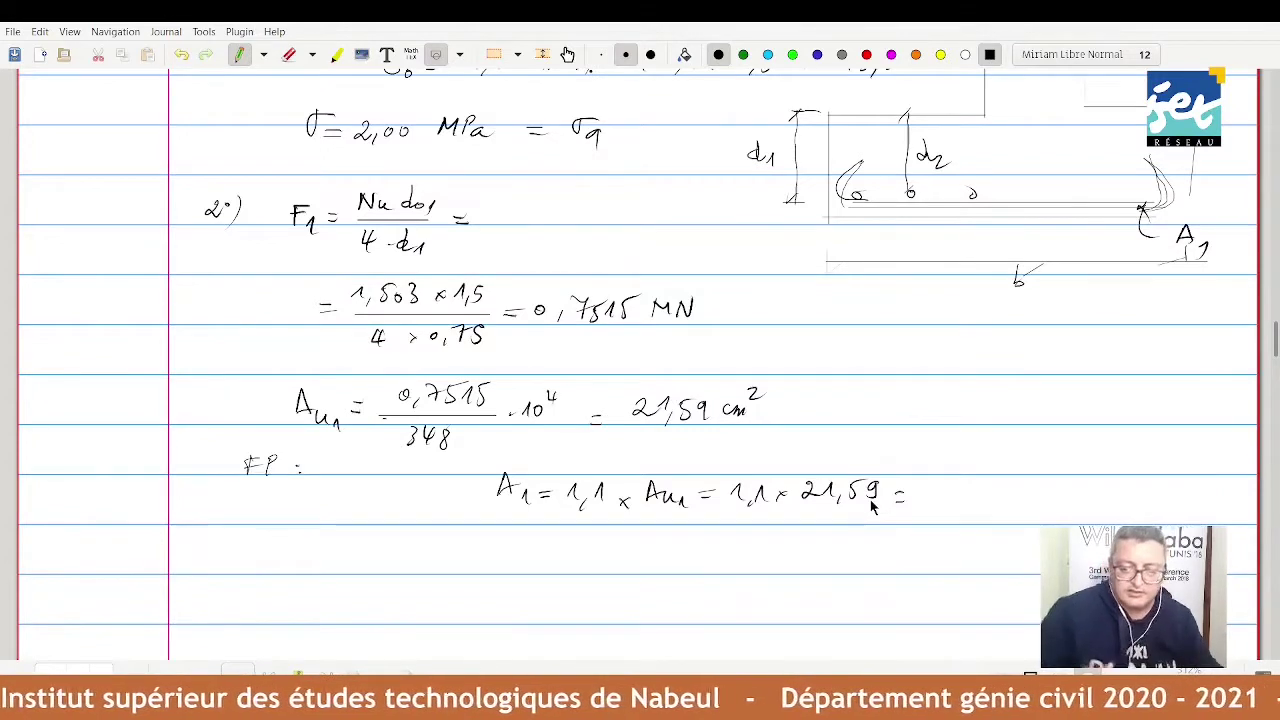
{"action": "left_click_drag", "start_coordinate": [917, 487], "coordinate": [949, 506]}
{"action": "mouse_move", "coordinate": [958, 485]}
{"action": "left_mouse_down"}
{"action": "mouse_move", "coordinate": [976, 503]}
{"action": "mouse_move", "coordinate": [1024, 500]}
{"action": "mouse_move", "coordinate": [1037, 483]}
{"action": "left_mouse_up"}
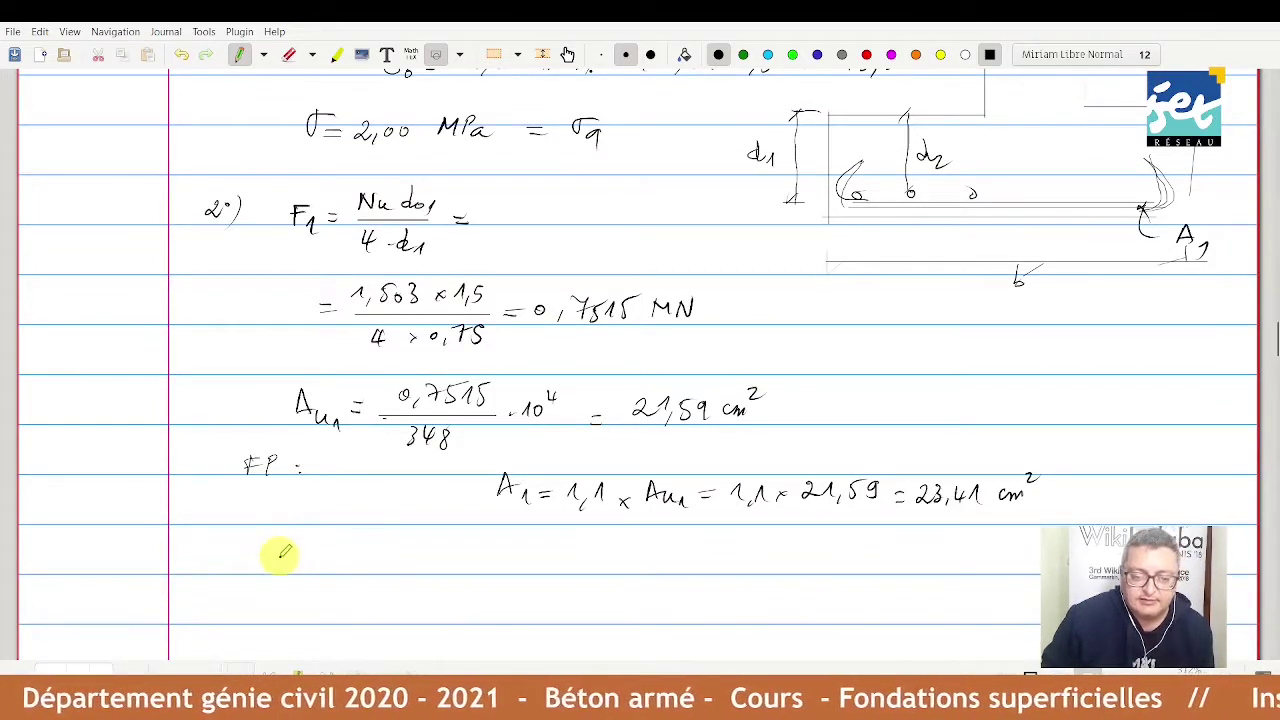
- Write the bar choice line "en HA10 : 30 HA10"
{"action": "left_click_drag", "start_coordinate": [280, 554], "coordinate": [392, 552]}
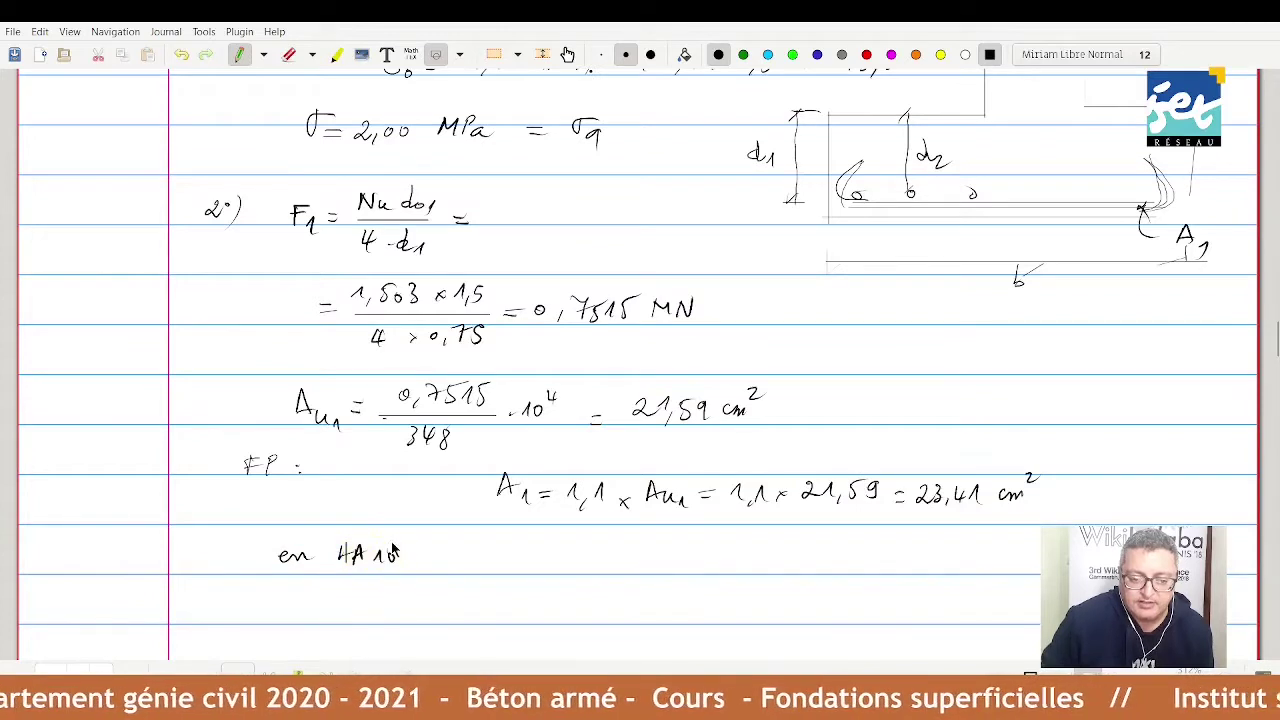
{"action": "left_click", "coordinate": [455, 551]}
{"action": "left_click", "coordinate": [455, 558]}
{"action": "mouse_move", "coordinate": [479, 549]}
{"action": "left_mouse_down"}
{"action": "mouse_move", "coordinate": [481, 561]}
{"action": "mouse_move", "coordinate": [494, 551]}
{"action": "mouse_move", "coordinate": [520, 562]}
{"action": "left_mouse_up"}
{"action": "left_click_drag", "start_coordinate": [516, 555], "coordinate": [574, 556]}
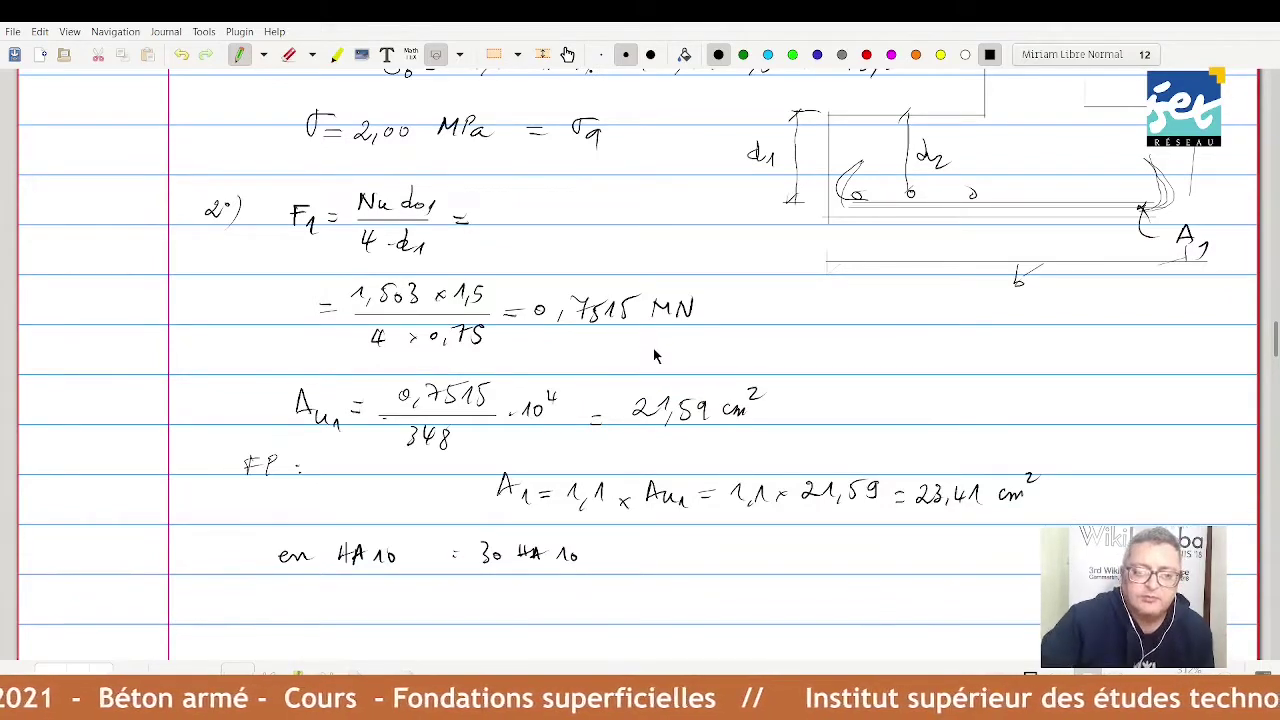
{"action": "scroll", "coordinate": [655, 355], "scroll_direction": "up", "scroll_amount": 5}
{"action": "scroll", "coordinate": [655, 355], "scroll_direction": "up", "scroll_amount": 5}
{"action": "scroll", "coordinate": [655, 355], "scroll_direction": "up", "scroll_amount": 1}
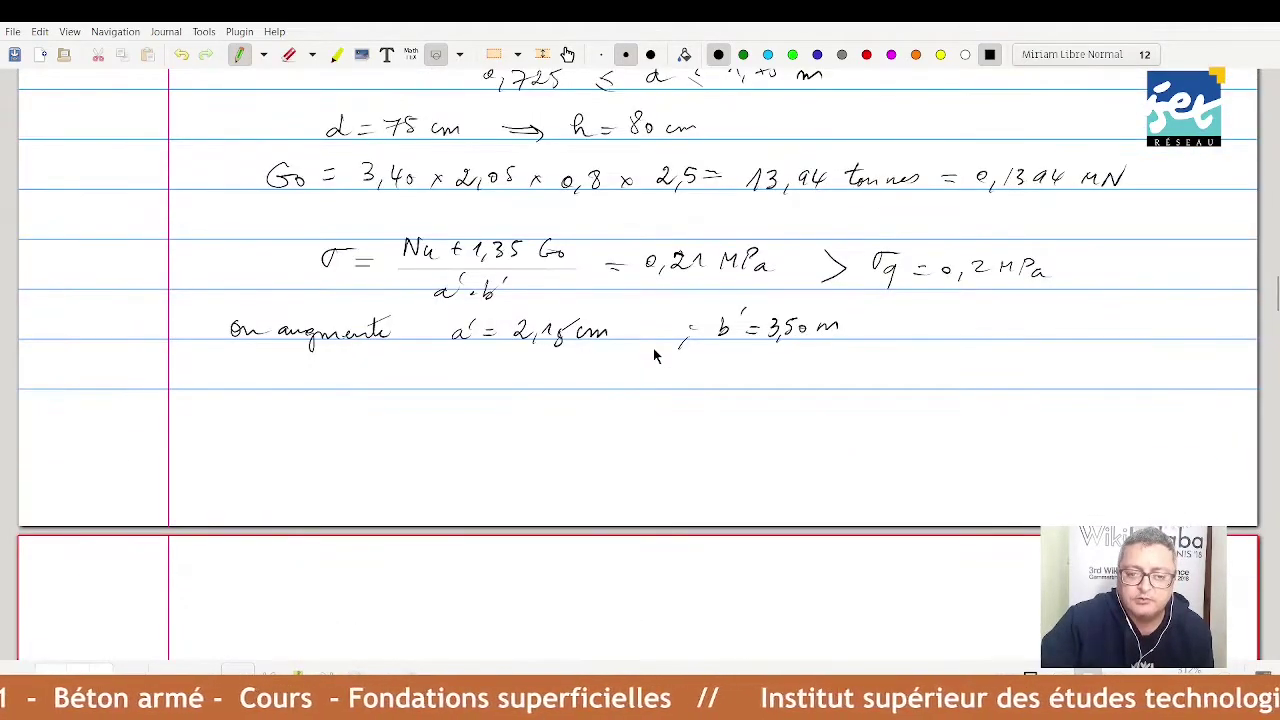
{"action": "scroll", "coordinate": [655, 355], "scroll_direction": "down", "scroll_amount": 2}
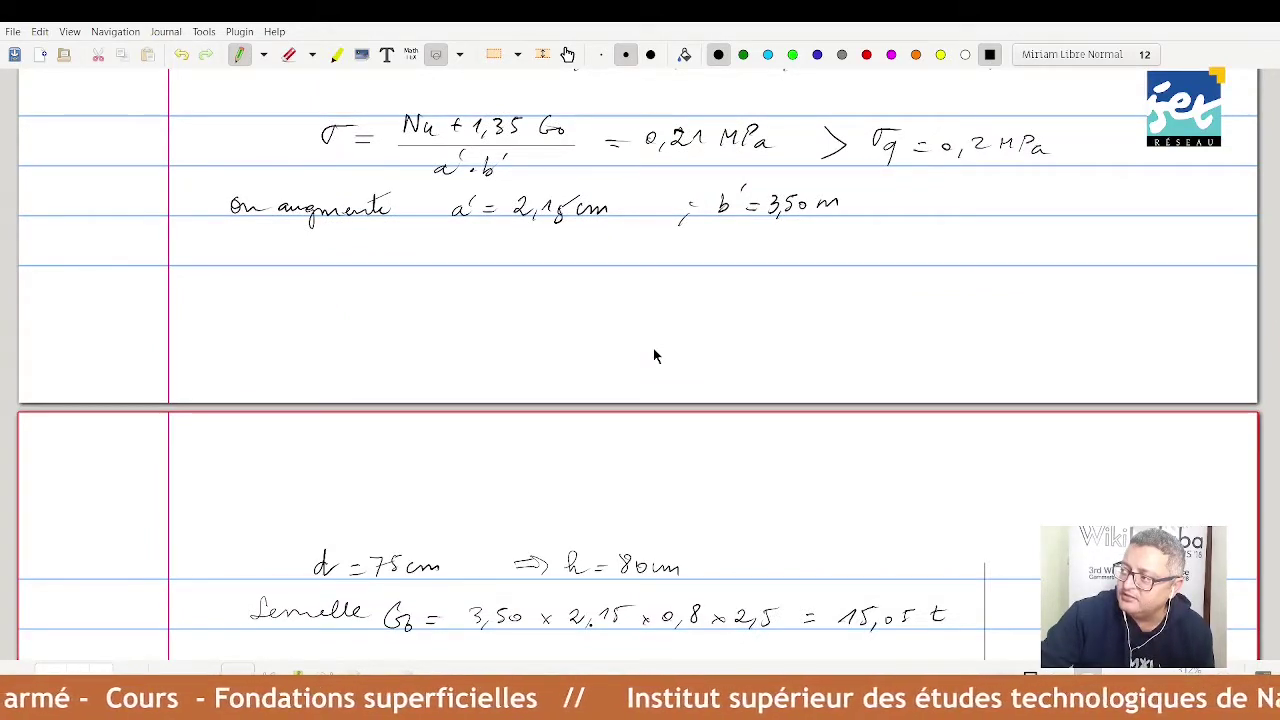
{"action": "scroll", "coordinate": [655, 355], "scroll_direction": "down", "scroll_amount": 2}
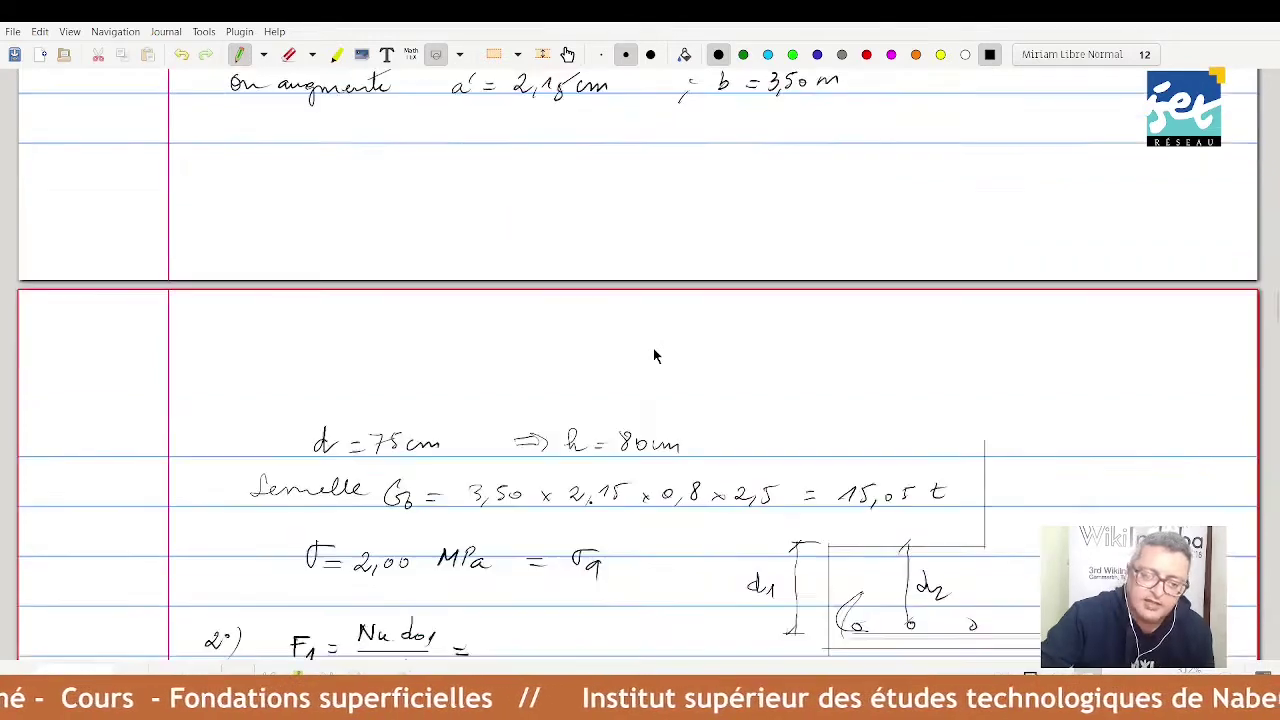
{"action": "scroll", "coordinate": [655, 355], "scroll_direction": "down", "scroll_amount": 6}
{"action": "scroll", "coordinate": [656, 348], "scroll_direction": "down", "scroll_amount": 3}
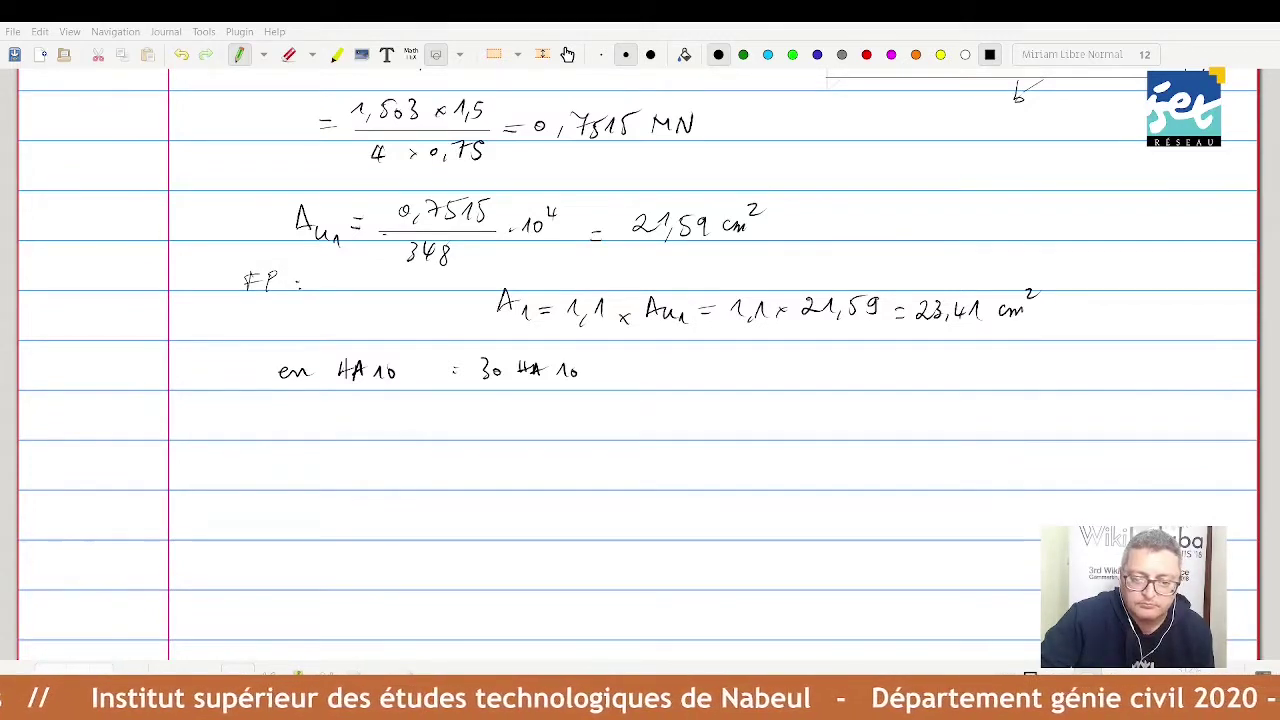
- Note the 7 cm spacing after 30 HA10, circle the 30, and start the en HA12 line
{"action": "left_click", "coordinate": [747, 530]}
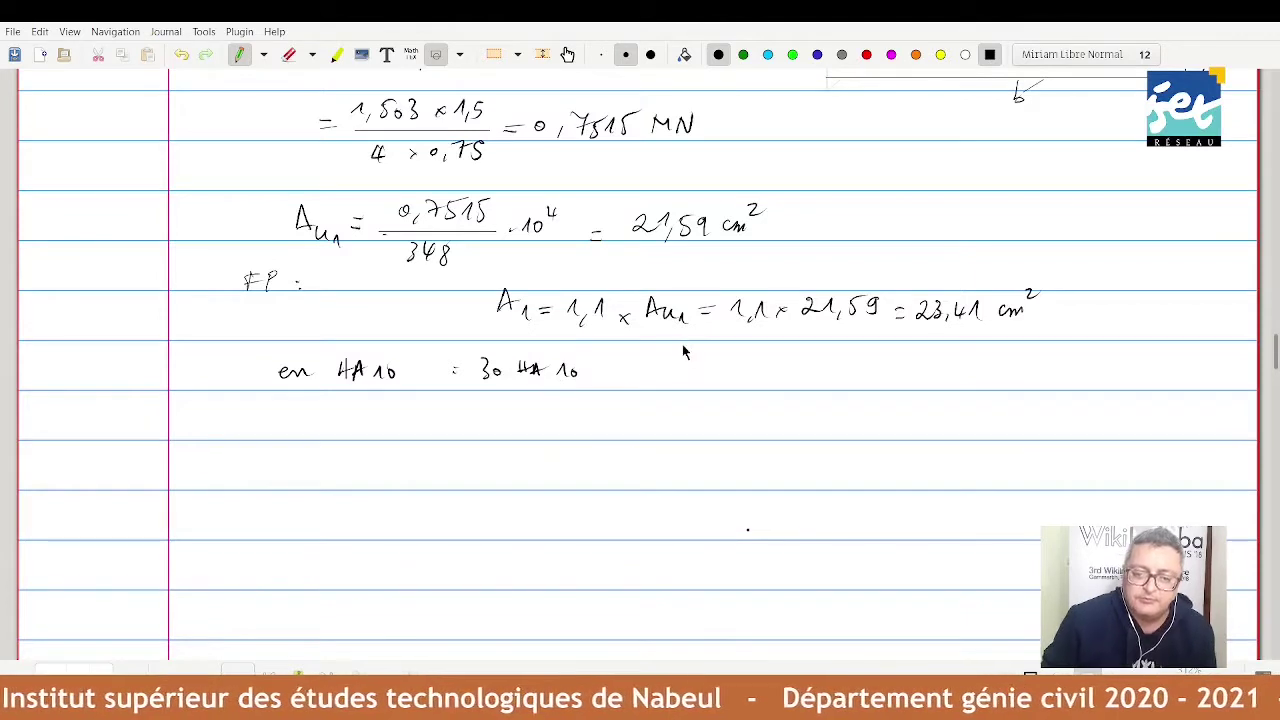
{"action": "left_click_drag", "start_coordinate": [675, 373], "coordinate": [911, 369]}
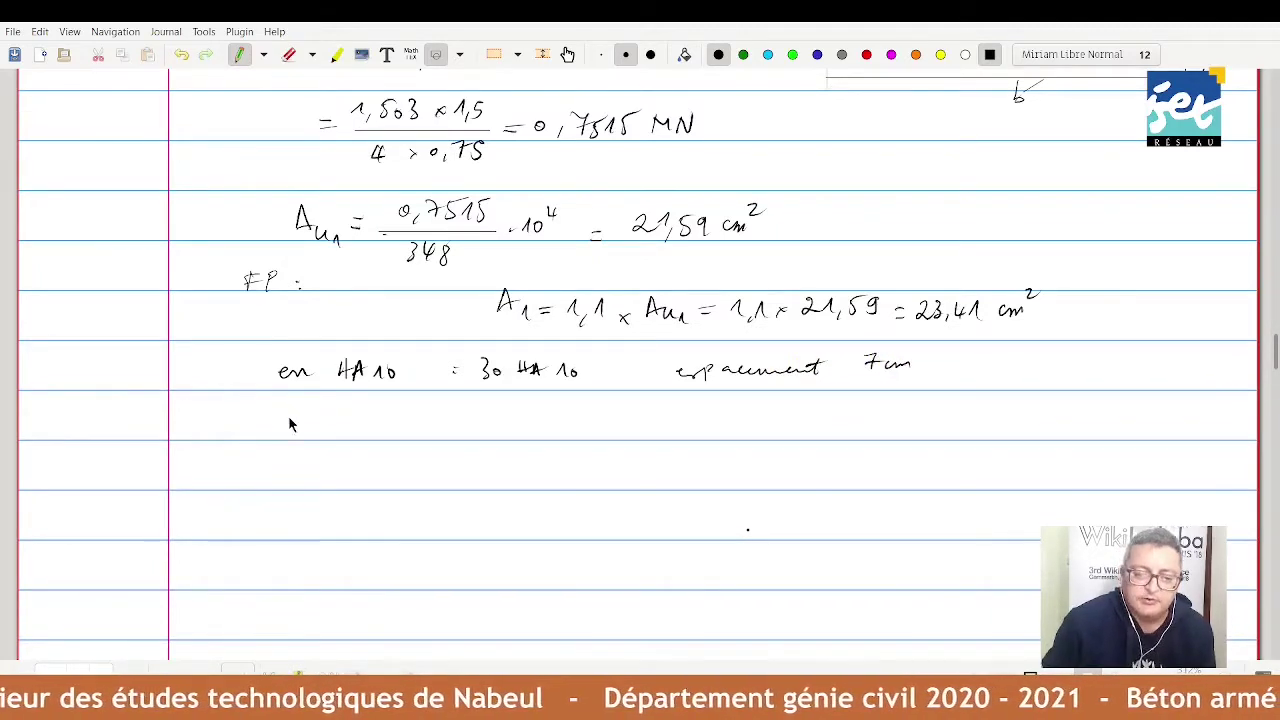
{"action": "mouse_move", "coordinate": [280, 418]}
{"action": "left_mouse_down"}
{"action": "mouse_move", "coordinate": [345, 405]}
{"action": "mouse_move", "coordinate": [398, 420]}
{"action": "left_mouse_up"}
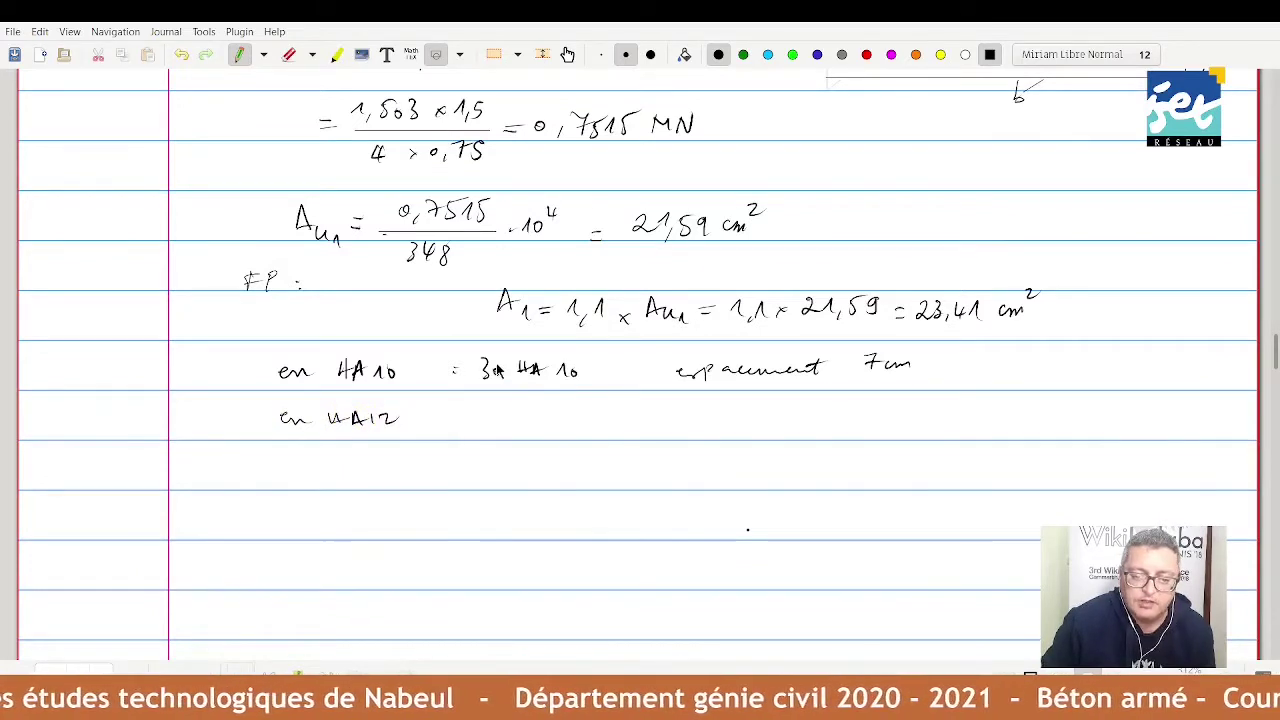
{"action": "left_click_drag", "start_coordinate": [488, 350], "coordinate": [497, 350]}
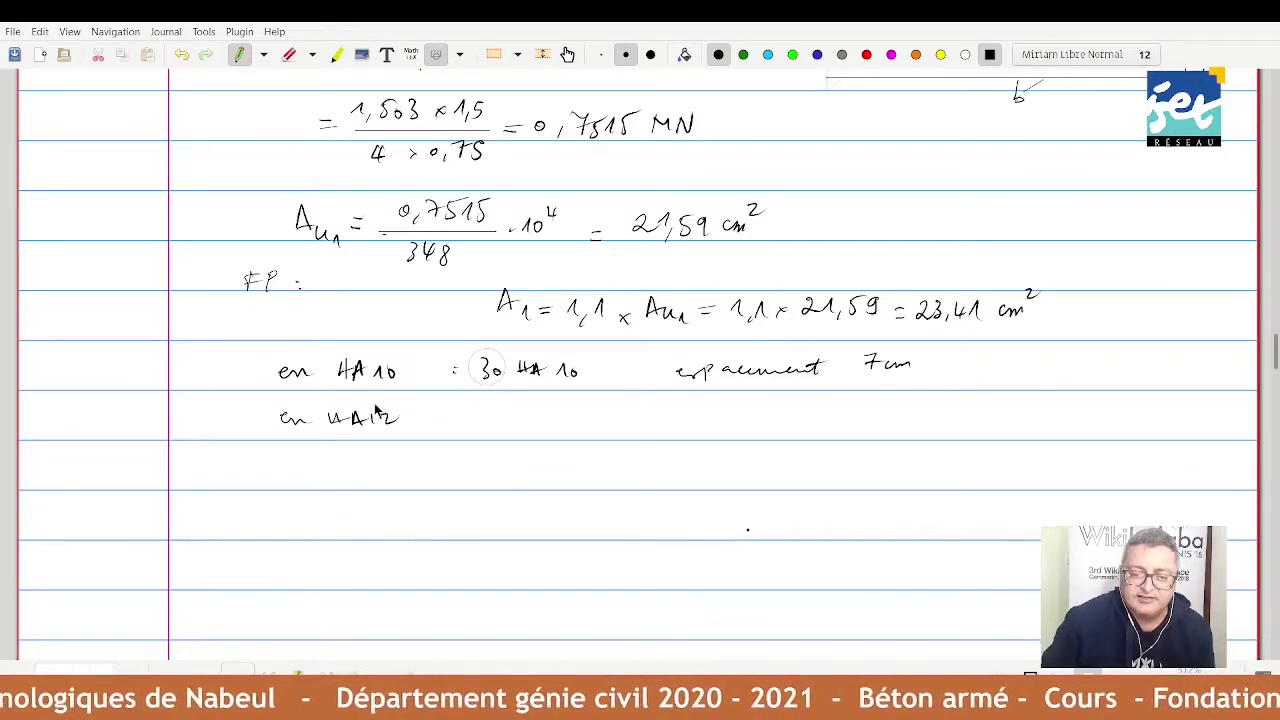
- Complete the HA12 option as ": 21 HA 12" at 10 cm and start "en HA14"
{"action": "left_click", "coordinate": [452, 414]}
{"action": "left_click", "coordinate": [451, 427]}
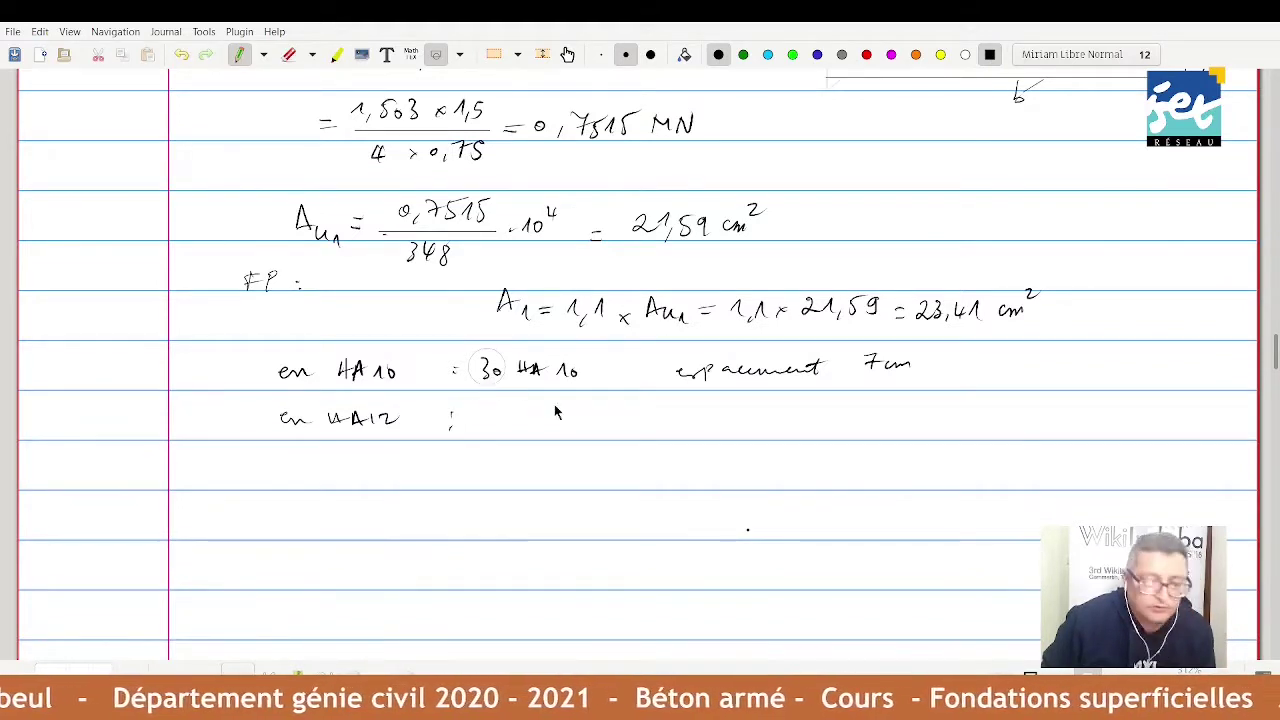
{"action": "left_click_drag", "start_coordinate": [482, 414], "coordinate": [495, 428]}
{"action": "mouse_move", "coordinate": [506, 413]}
{"action": "left_mouse_down"}
{"action": "mouse_move", "coordinate": [508, 428]}
{"action": "mouse_move", "coordinate": [590, 427]}
{"action": "left_mouse_up"}
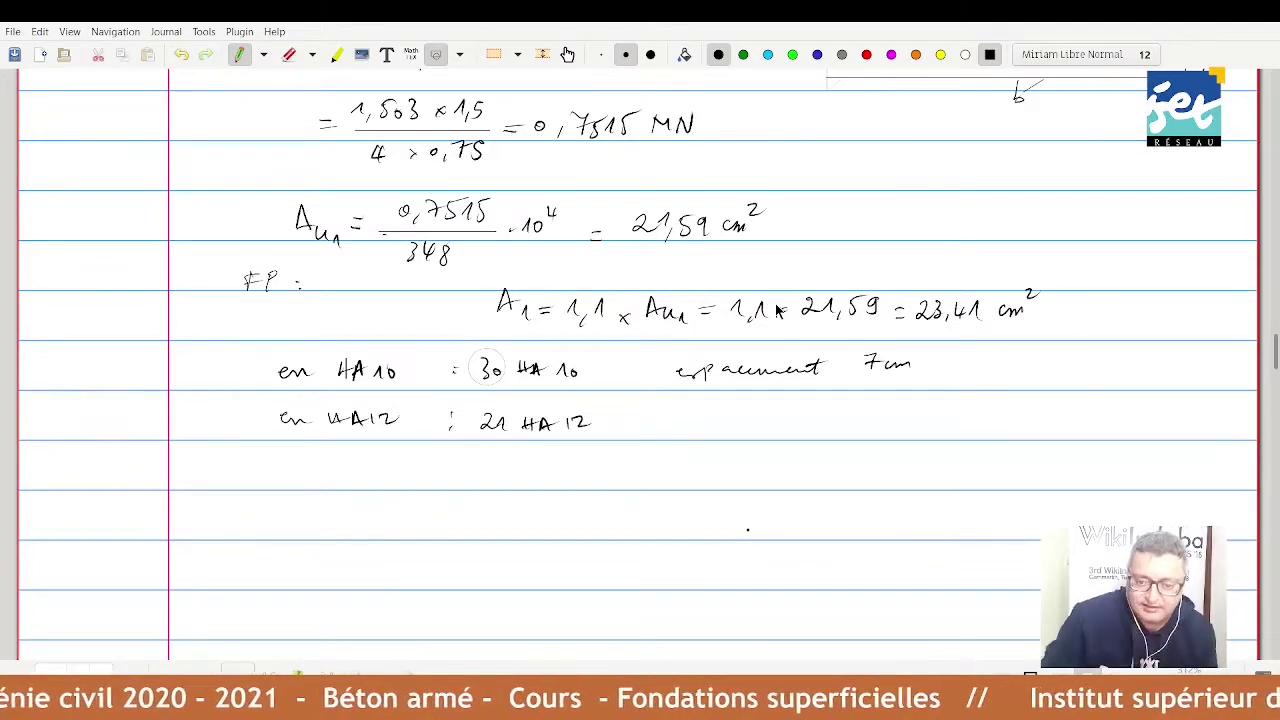
{"action": "mouse_move", "coordinate": [853, 409]}
{"action": "left_mouse_down"}
{"action": "mouse_move", "coordinate": [858, 421]}
{"action": "mouse_move", "coordinate": [866, 410]}
{"action": "mouse_move", "coordinate": [916, 418]}
{"action": "left_mouse_up"}
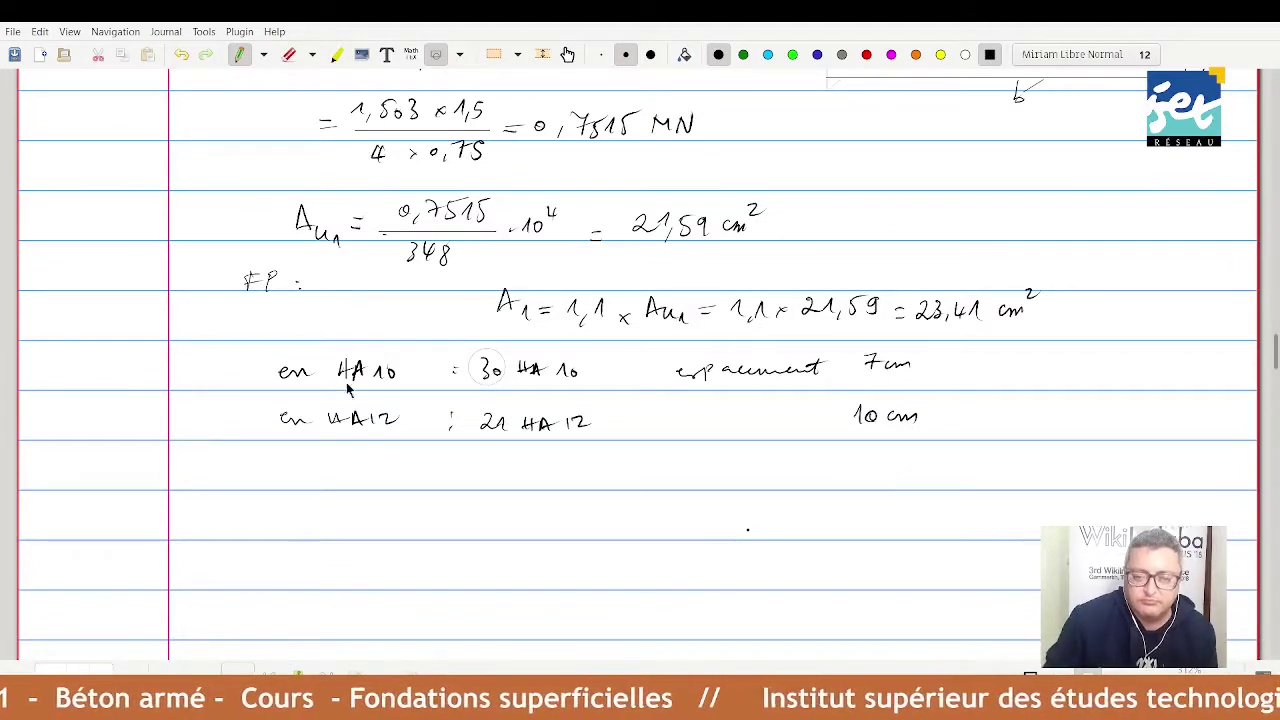
{"action": "mouse_move", "coordinate": [288, 468]}
{"action": "left_mouse_down"}
{"action": "mouse_move", "coordinate": [346, 472]}
{"action": "mouse_move", "coordinate": [366, 454]}
{"action": "mouse_move", "coordinate": [364, 474]}
{"action": "mouse_move", "coordinate": [392, 472]}
{"action": "left_mouse_up"}
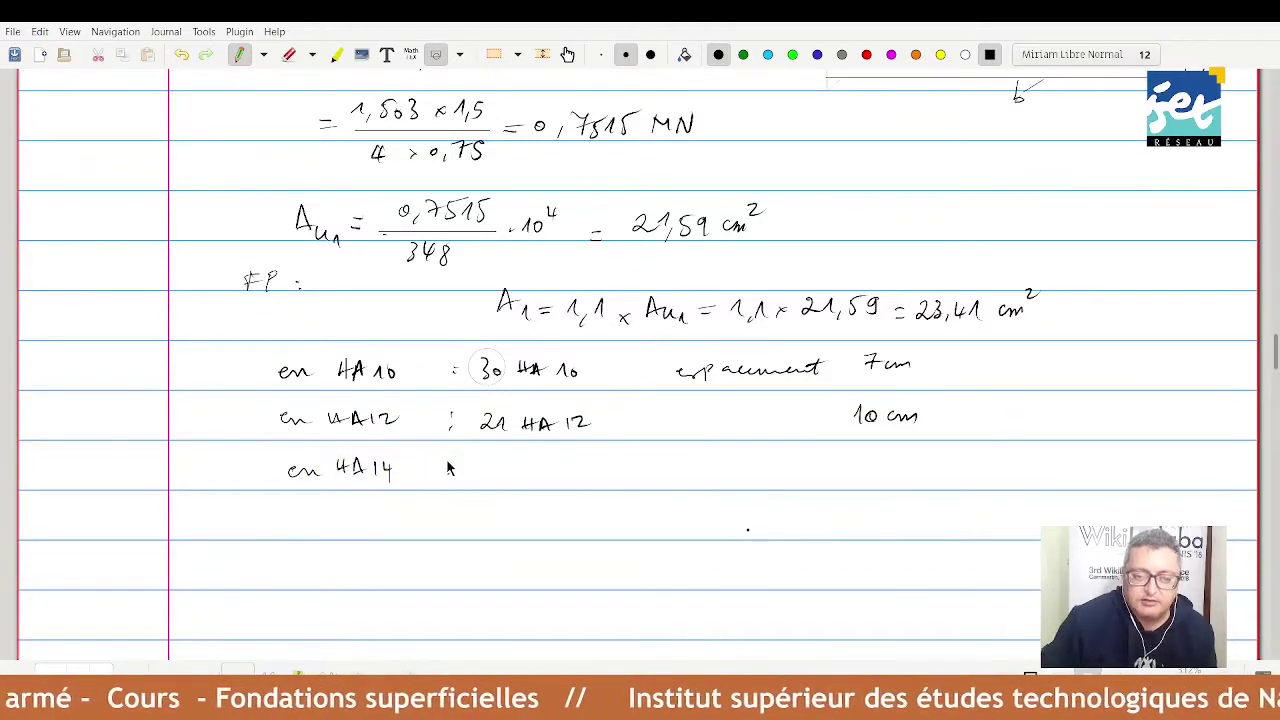
- Complete the HA14 line as ": 16 HA14" with 13,6 cm spacing
{"action": "left_click", "coordinate": [449, 463]}
{"action": "left_click", "coordinate": [449, 473]}
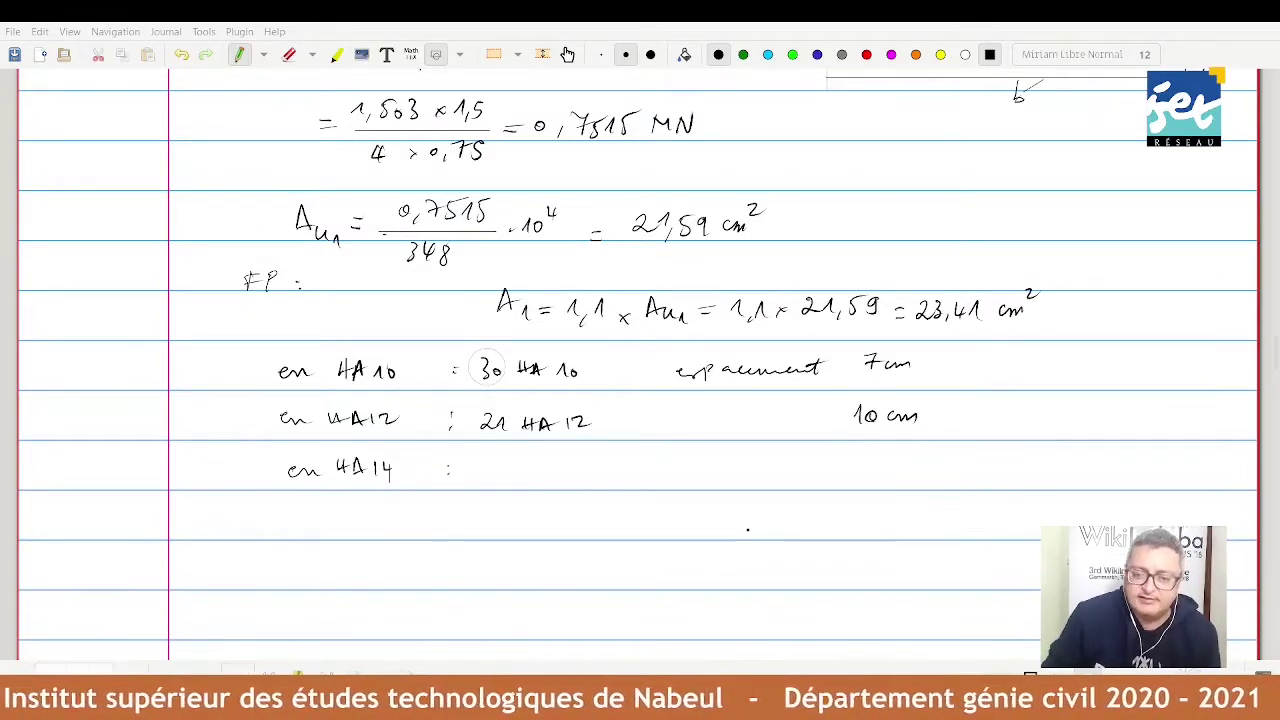
{"action": "mouse_move", "coordinate": [483, 457]}
{"action": "left_mouse_down"}
{"action": "mouse_move", "coordinate": [482, 473]}
{"action": "mouse_move", "coordinate": [592, 468]}
{"action": "left_mouse_up"}
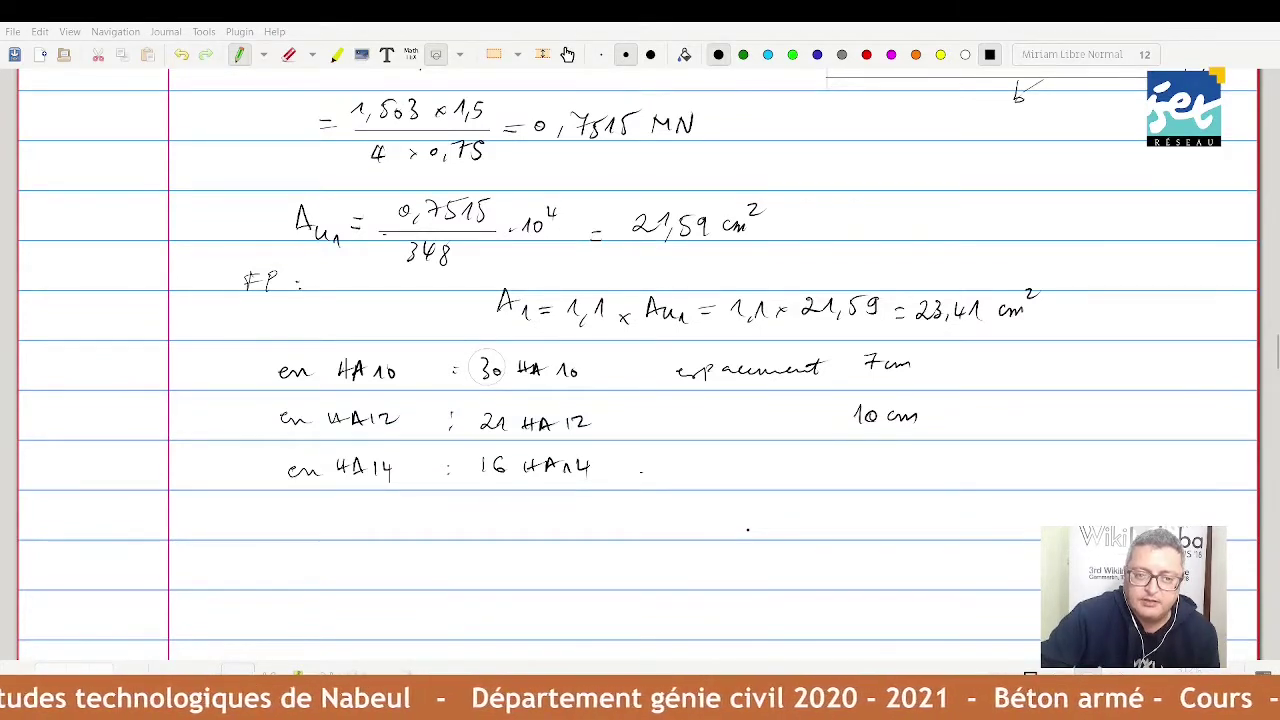
{"action": "left_click", "coordinate": [755, 580]}
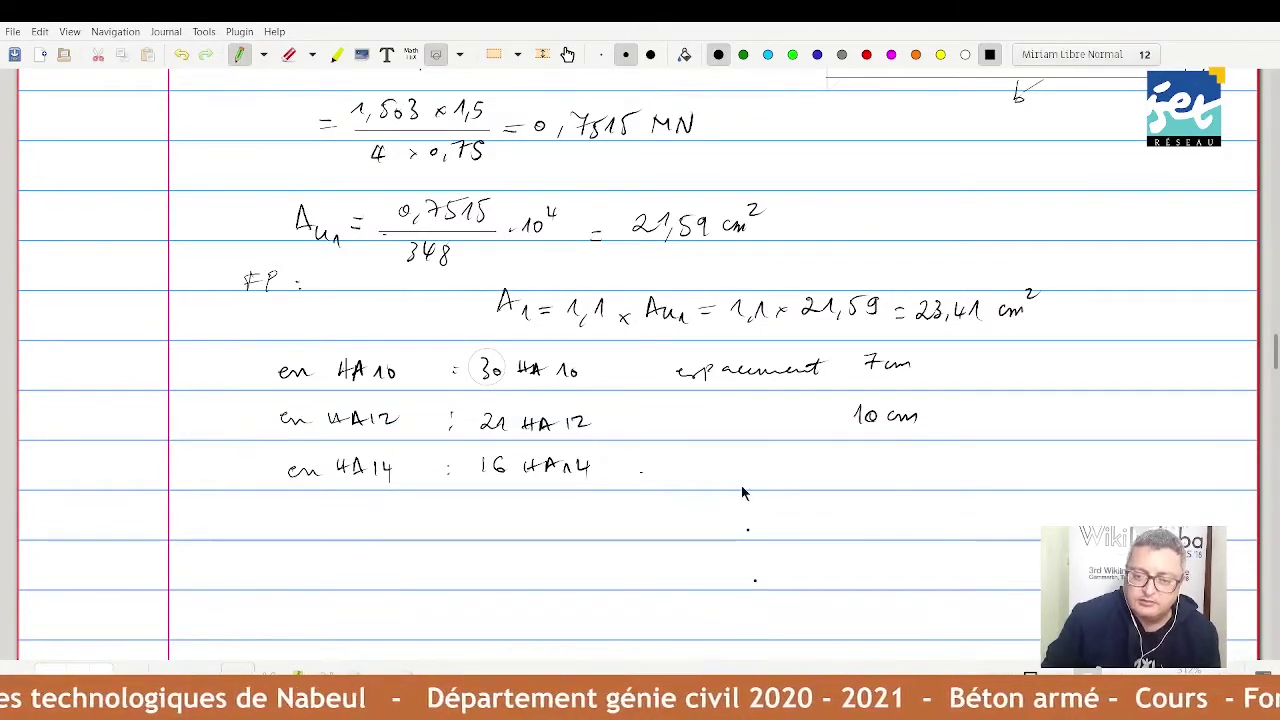
{"action": "mouse_move", "coordinate": [858, 463]}
{"action": "left_mouse_down"}
{"action": "mouse_move", "coordinate": [856, 478]}
{"action": "mouse_move", "coordinate": [870, 468]}
{"action": "mouse_move", "coordinate": [874, 480]}
{"action": "left_mouse_up"}
{"action": "left_click_drag", "start_coordinate": [884, 476], "coordinate": [936, 479]}
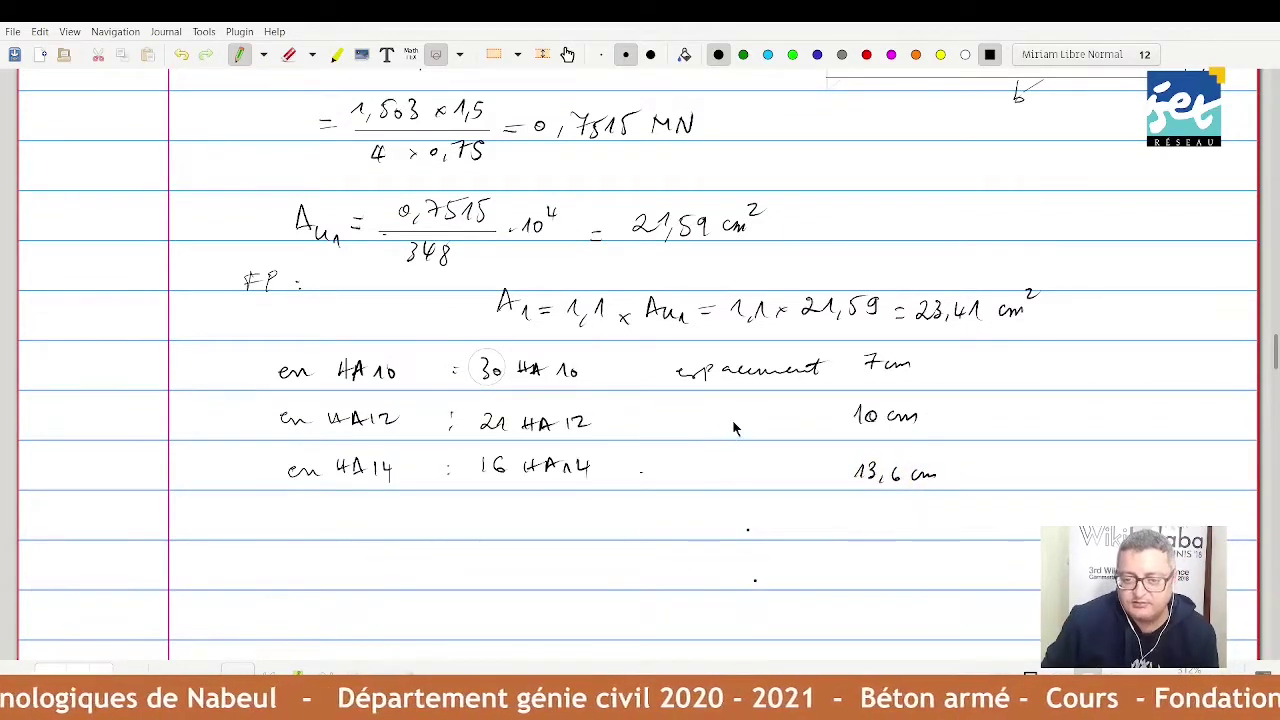
- Add ditto marks under the spacing label and draw a curly brace grouping the three options
{"action": "left_click_drag", "start_coordinate": [726, 421], "coordinate": [730, 414]}
{"action": "left_click_drag", "start_coordinate": [733, 420], "coordinate": [738, 413]}
{"action": "left_click_drag", "start_coordinate": [727, 470], "coordinate": [731, 463]}
{"action": "left_click_drag", "start_coordinate": [735, 469], "coordinate": [740, 462]}
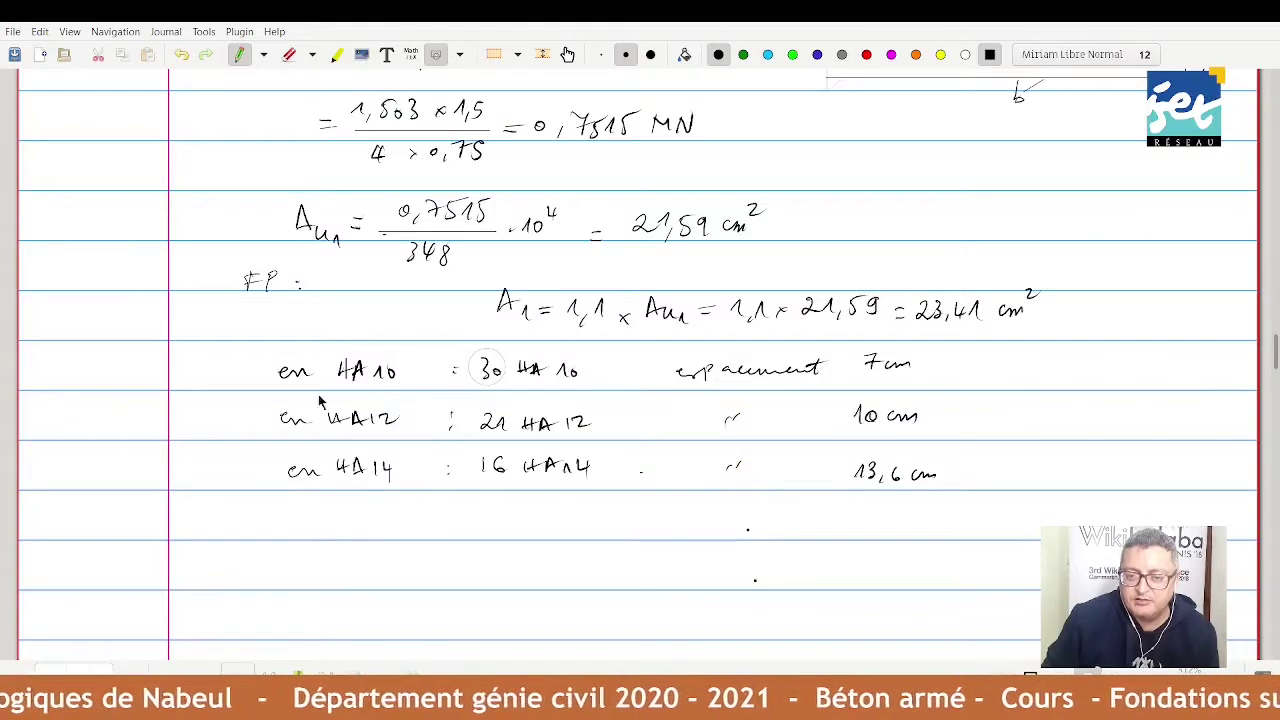
{"action": "left_click_drag", "start_coordinate": [254, 372], "coordinate": [272, 474]}
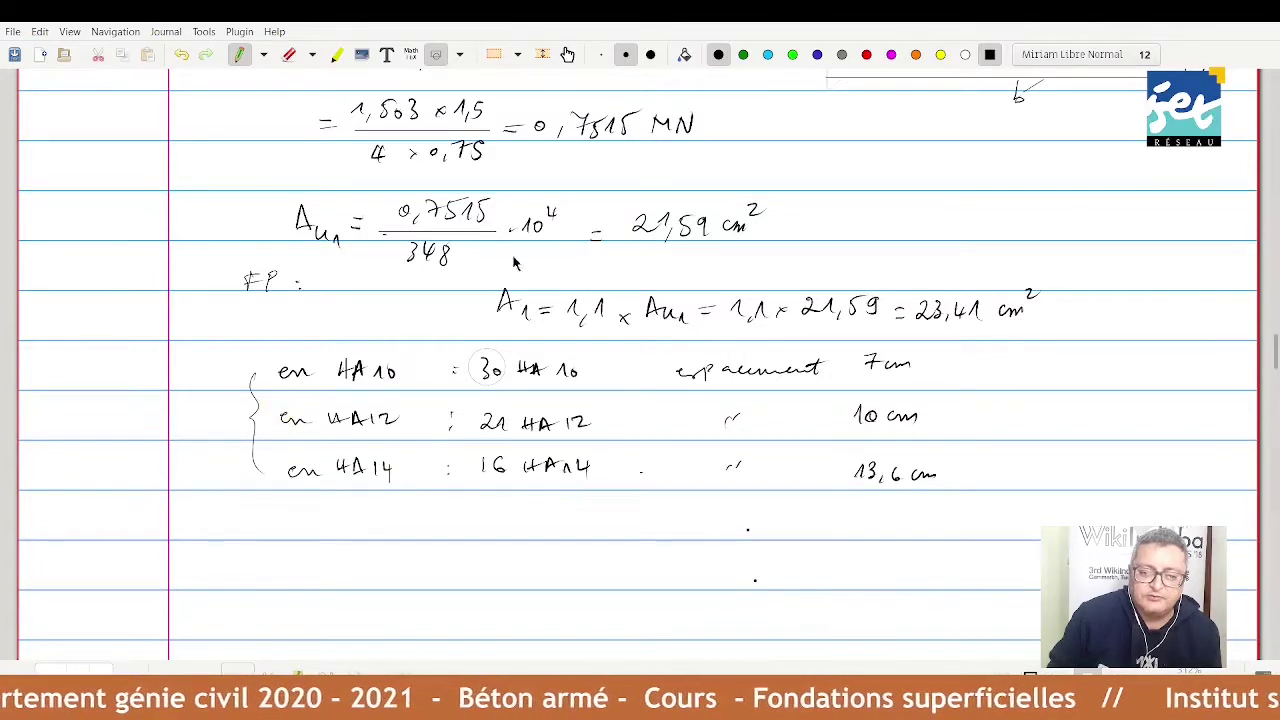
- Highlight the 21 HA 12 at 10 cm row in yellow and undo a stray highlight mark
{"action": "left_click", "coordinate": [337, 56]}
{"action": "left_click", "coordinate": [940, 54]}
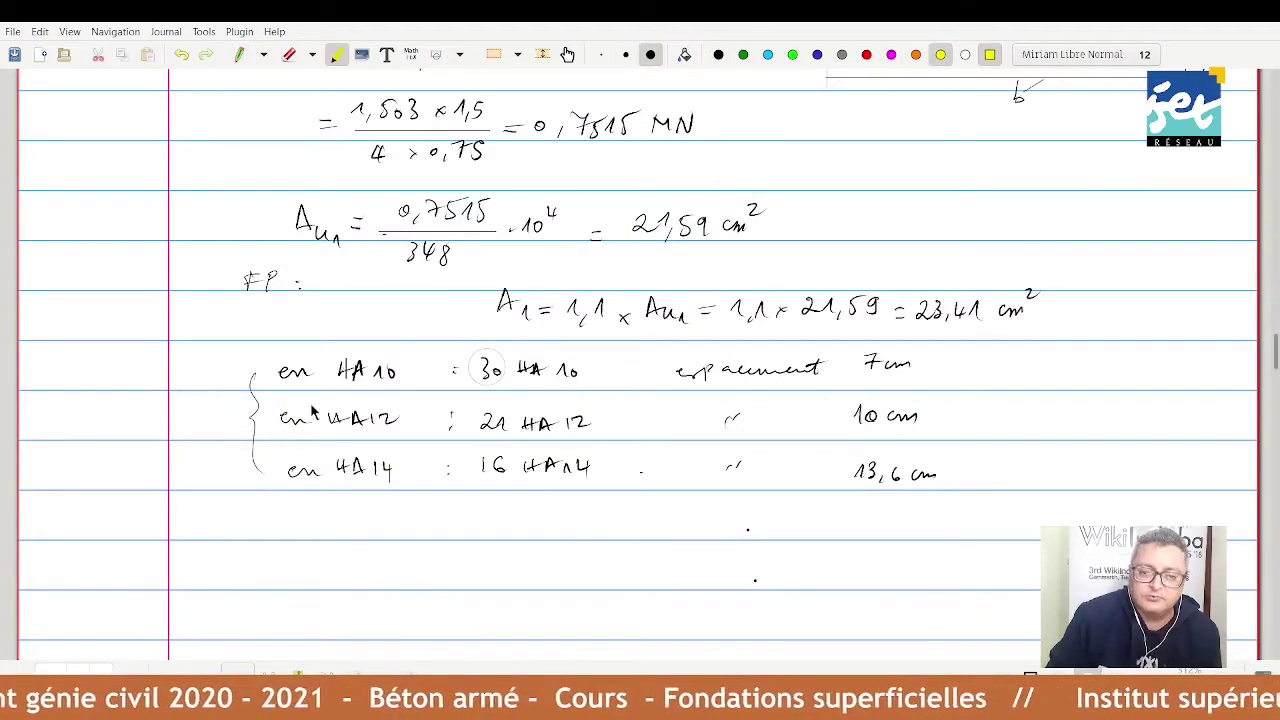
{"action": "left_click_drag", "start_coordinate": [264, 420], "coordinate": [930, 414]}
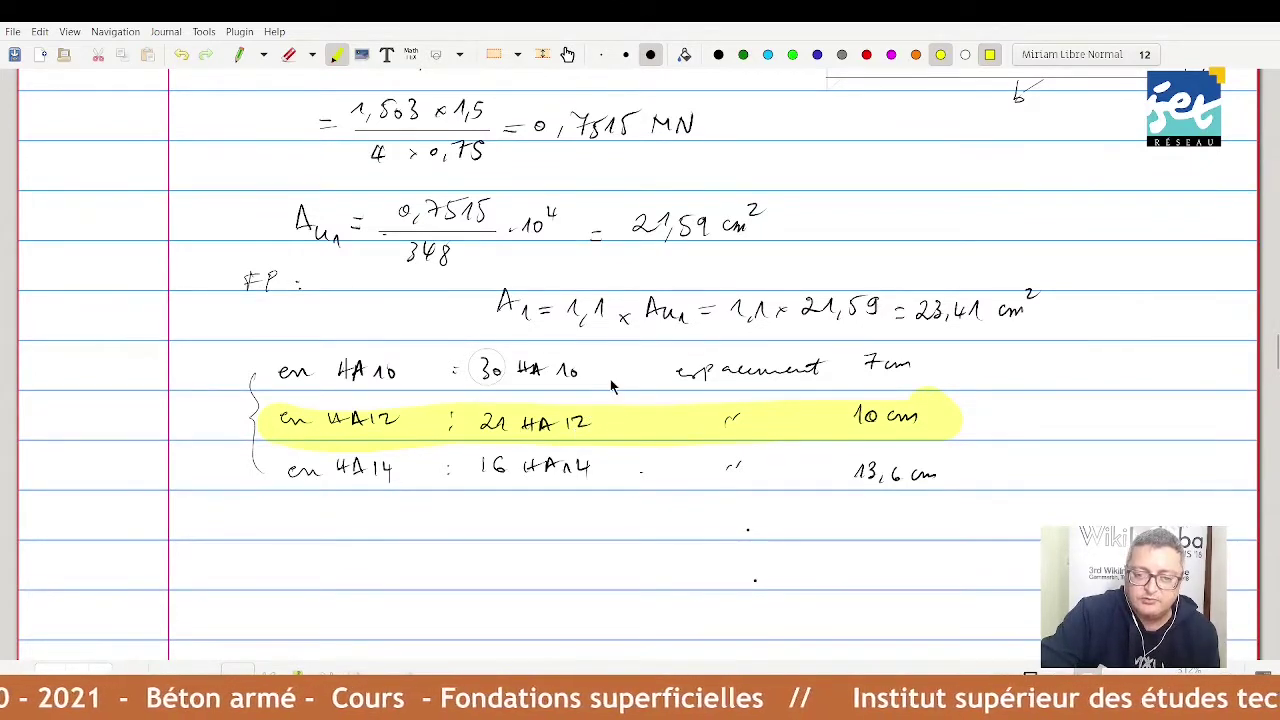
{"action": "scroll", "coordinate": [613, 386], "scroll_direction": "down", "scroll_amount": 1}
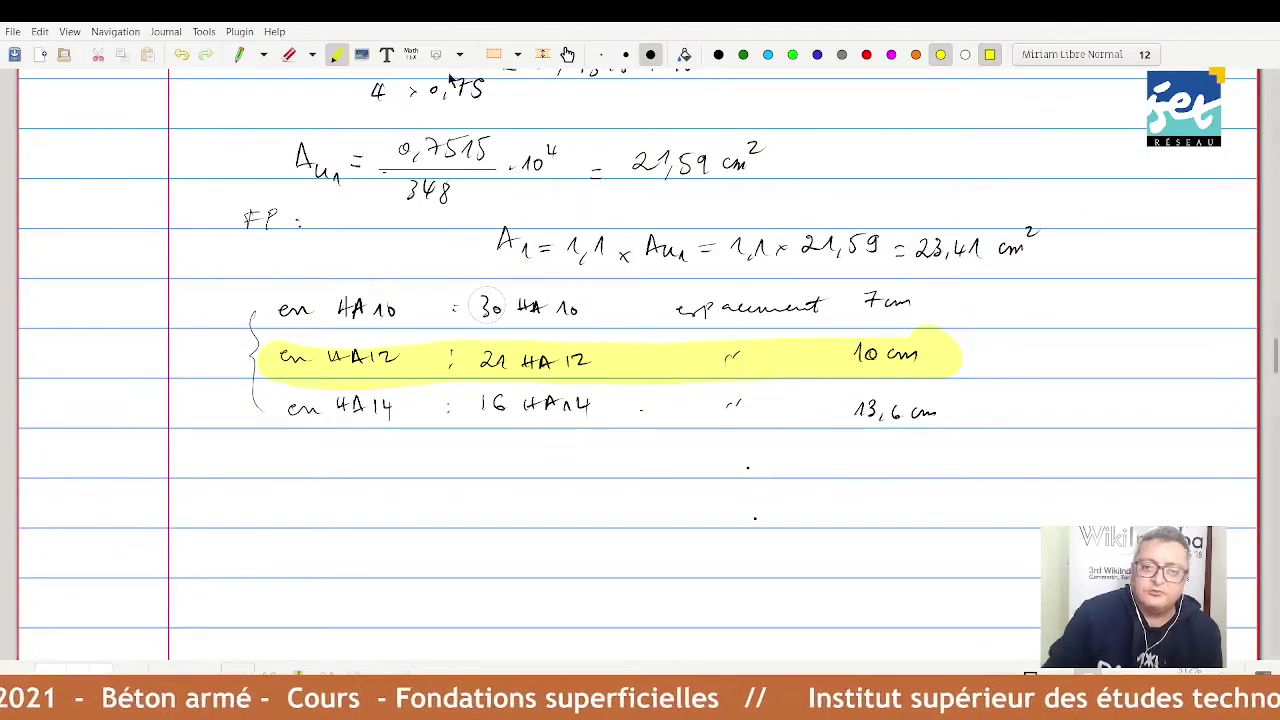
{"action": "left_click_drag", "start_coordinate": [257, 455], "coordinate": [281, 450]}
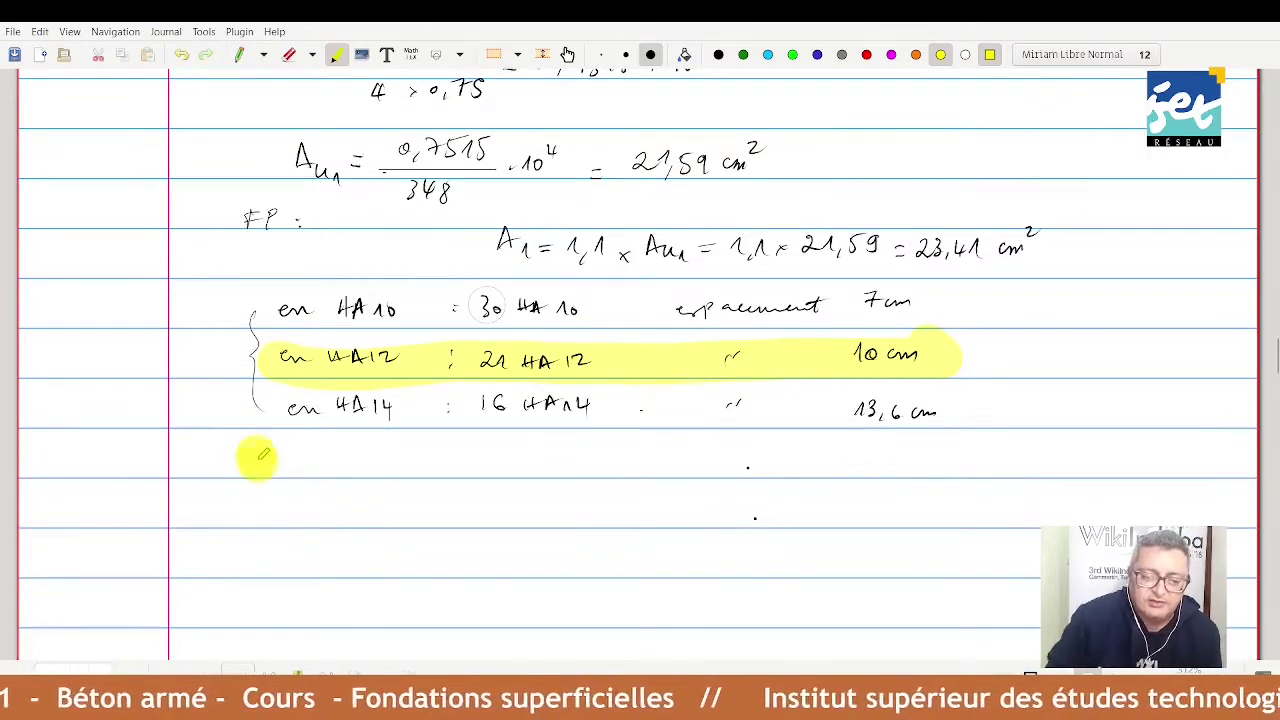
{"action": "left_click", "coordinate": [181, 57]}
- In black ink, handwrite d₂ = d₁ − 1,2 = 73,8 cm
{"action": "left_click", "coordinate": [239, 55]}
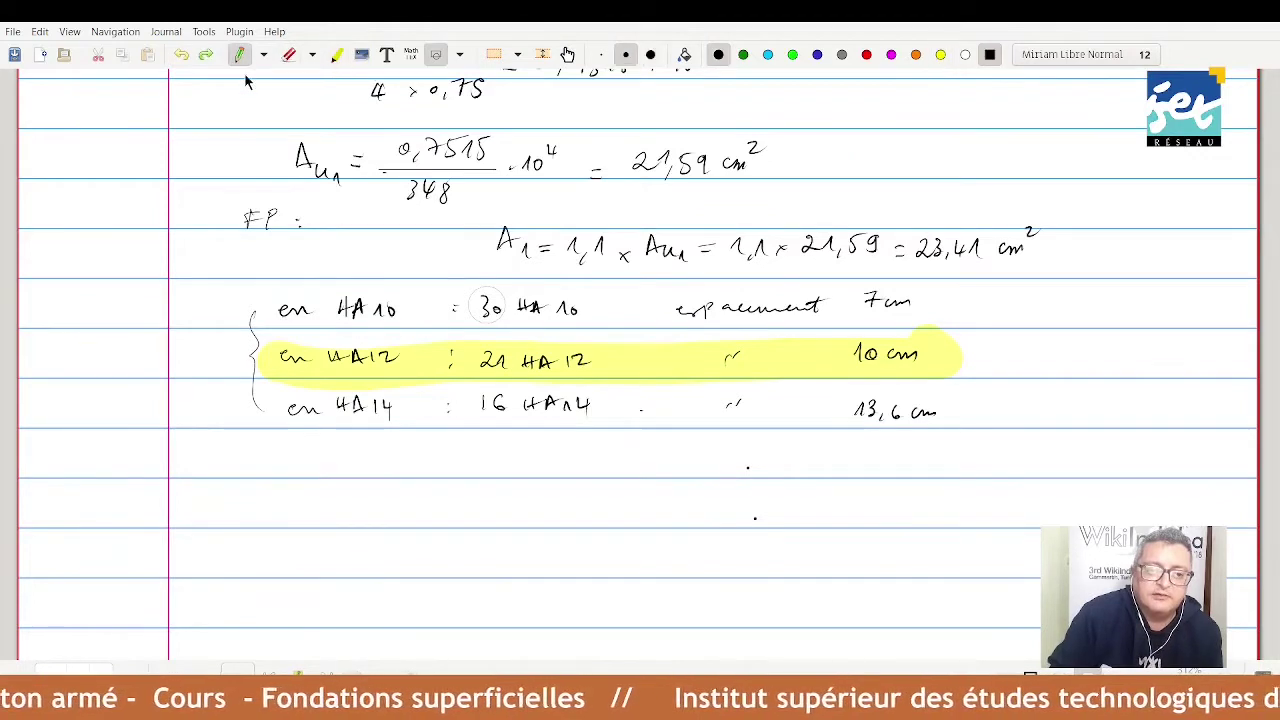
{"action": "mouse_move", "coordinate": [276, 468]}
{"action": "left_mouse_down"}
{"action": "mouse_move", "coordinate": [268, 478]}
{"action": "mouse_move", "coordinate": [296, 492]}
{"action": "mouse_move", "coordinate": [326, 476]}
{"action": "left_mouse_up"}
{"action": "left_click_drag", "start_coordinate": [314, 484], "coordinate": [414, 480]}
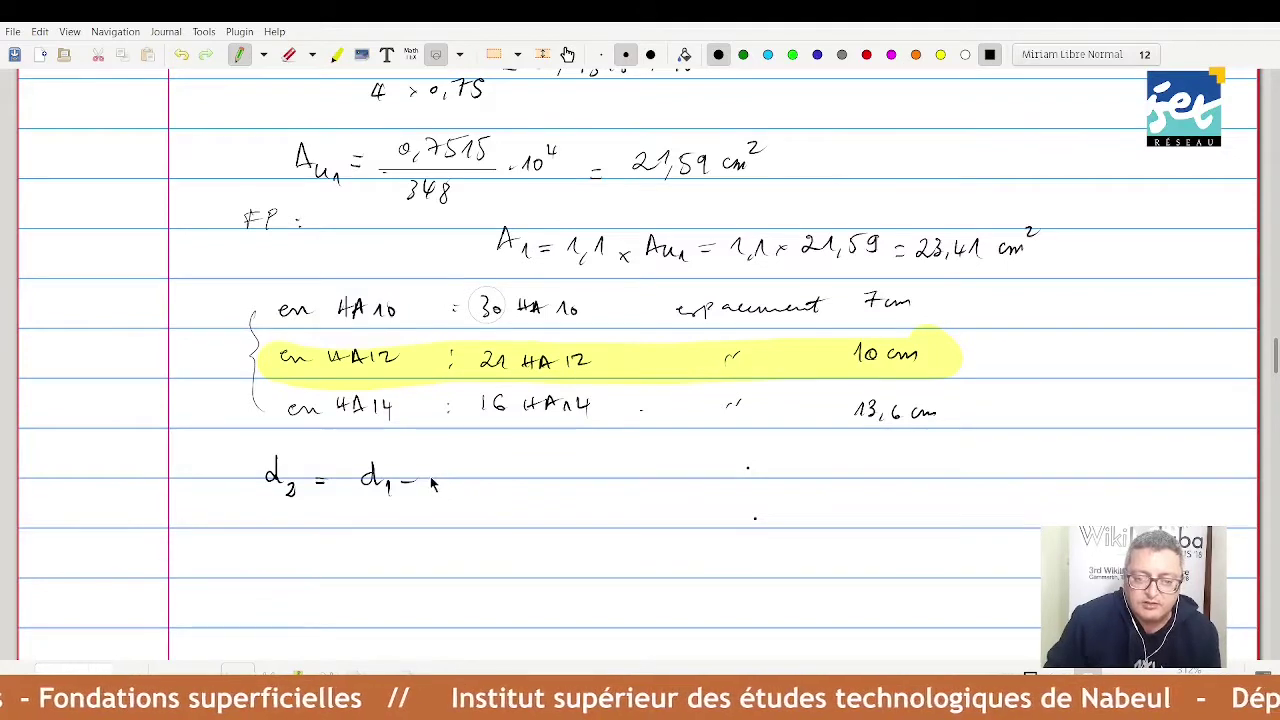
{"action": "mouse_move", "coordinate": [431, 474]}
{"action": "left_mouse_down"}
{"action": "mouse_move", "coordinate": [436, 489]}
{"action": "mouse_move", "coordinate": [467, 486]}
{"action": "left_mouse_up"}
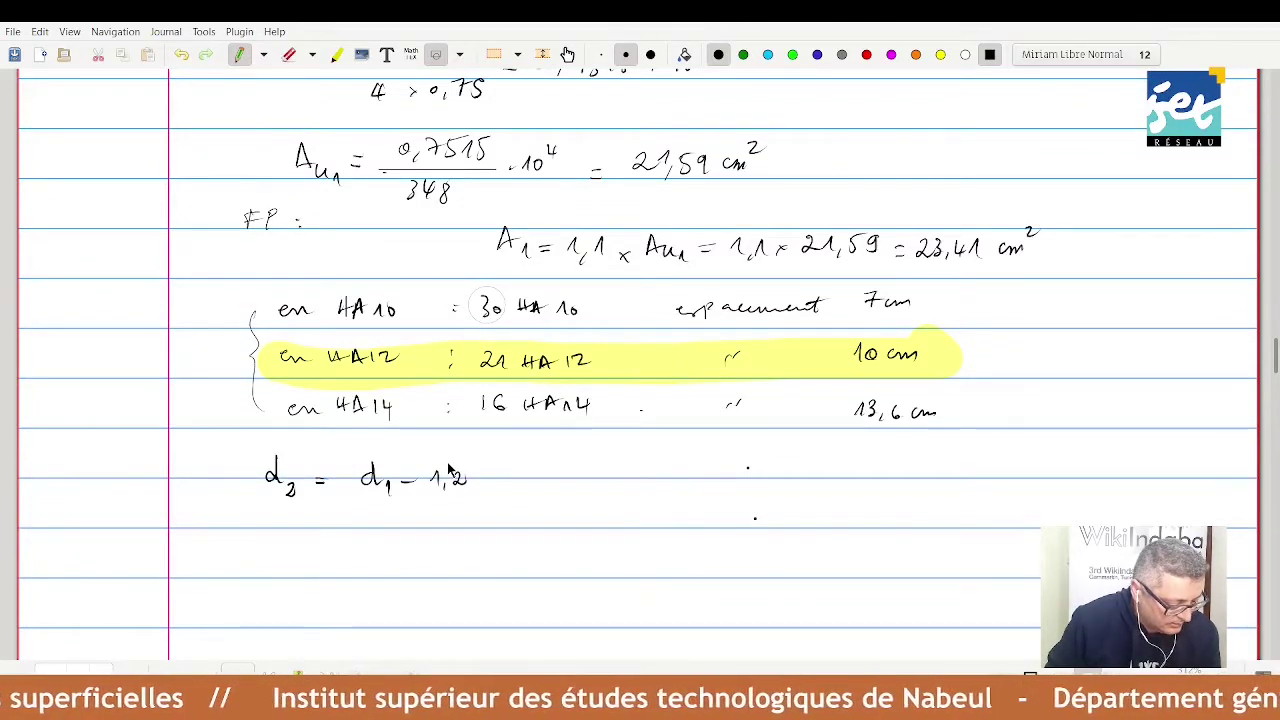
{"action": "left_click_drag", "start_coordinate": [493, 478], "coordinate": [503, 477]}
{"action": "mouse_move", "coordinate": [493, 485]}
{"action": "left_mouse_down"}
{"action": "mouse_move", "coordinate": [524, 484]}
{"action": "mouse_move", "coordinate": [549, 461]}
{"action": "mouse_move", "coordinate": [533, 487]}
{"action": "mouse_move", "coordinate": [548, 491]}
{"action": "left_mouse_up"}
{"action": "left_click_drag", "start_coordinate": [566, 470], "coordinate": [598, 485]}
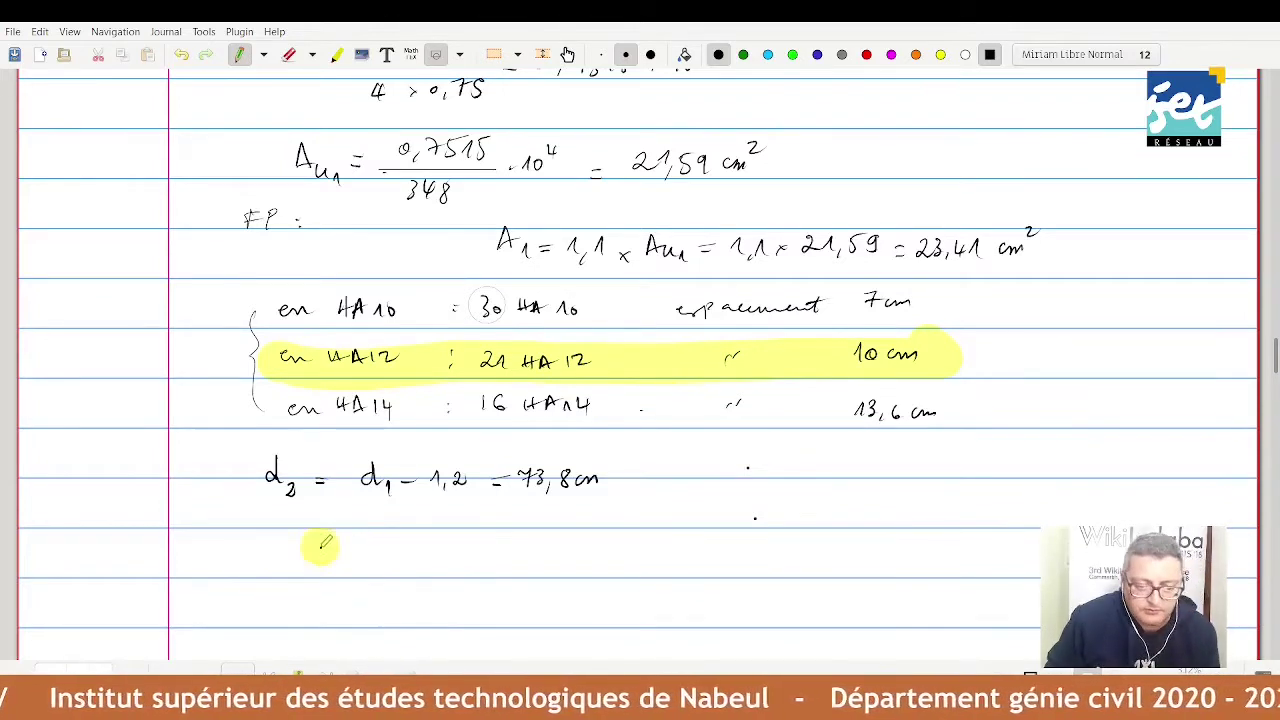
- Write F₂ = 0,4709 MN on the line below
{"action": "left_click_drag", "start_coordinate": [318, 560], "coordinate": [328, 553]}
{"action": "left_click_drag", "start_coordinate": [332, 559], "coordinate": [345, 569]}
{"action": "left_click", "coordinate": [364, 563]}
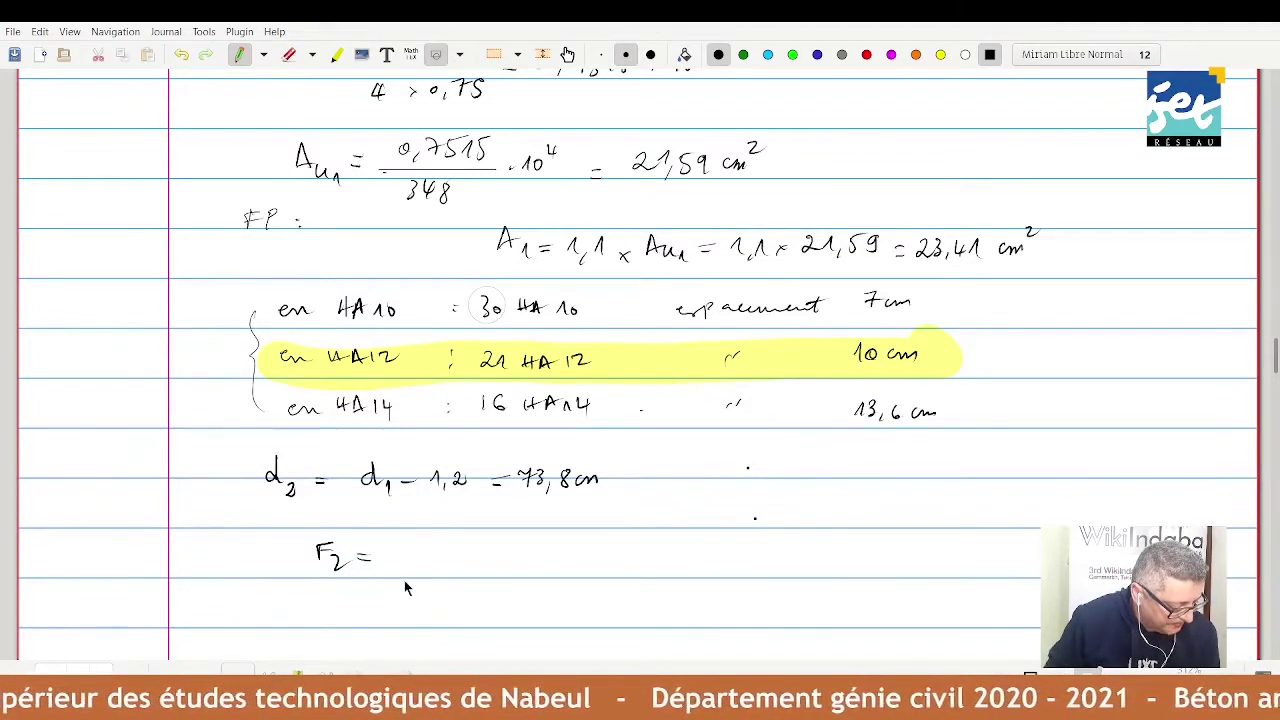
{"action": "mouse_move", "coordinate": [395, 551]}
{"action": "left_mouse_down"}
{"action": "mouse_move", "coordinate": [400, 571]}
{"action": "mouse_move", "coordinate": [413, 558]}
{"action": "left_mouse_up"}
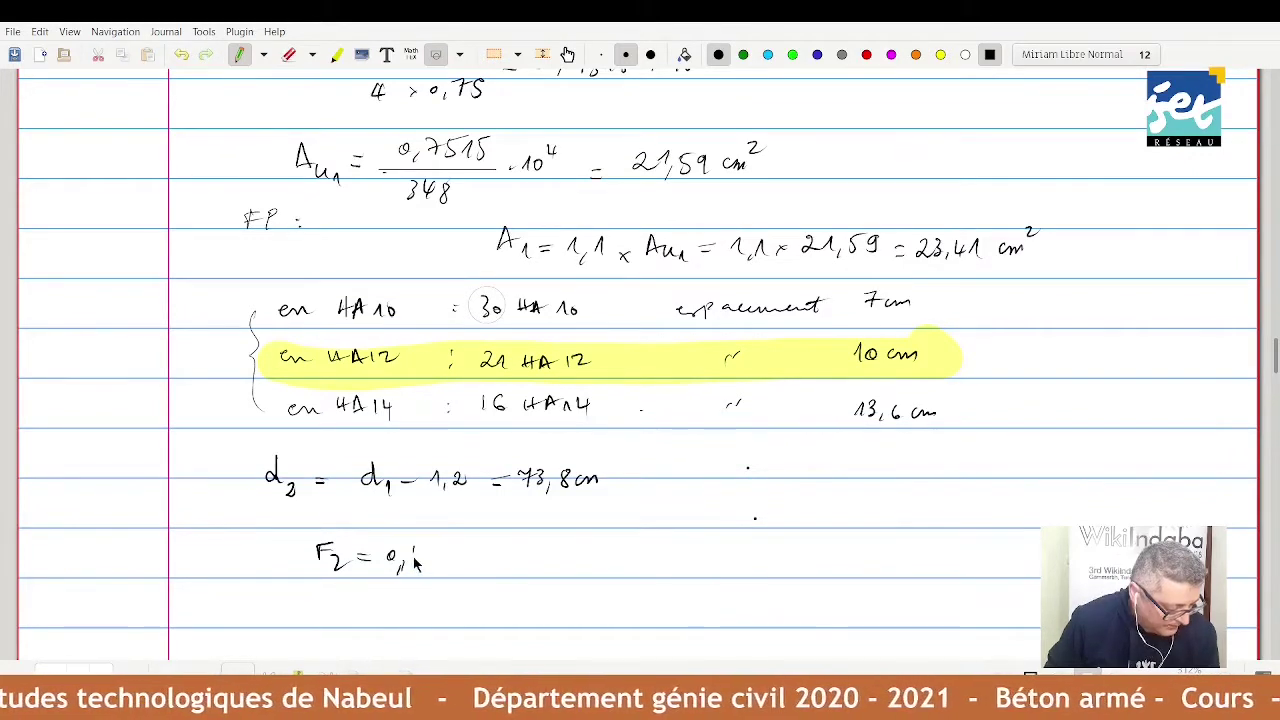
{"action": "mouse_move", "coordinate": [406, 562]}
{"action": "left_mouse_down"}
{"action": "mouse_move", "coordinate": [424, 560]}
{"action": "mouse_move", "coordinate": [419, 572]}
{"action": "mouse_move", "coordinate": [457, 551]}
{"action": "mouse_move", "coordinate": [468, 566]}
{"action": "mouse_move", "coordinate": [510, 550]}
{"action": "mouse_move", "coordinate": [533, 567]}
{"action": "mouse_move", "coordinate": [645, 546]}
{"action": "mouse_move", "coordinate": [665, 571]}
{"action": "mouse_move", "coordinate": [684, 554]}
{"action": "left_mouse_up"}
- Add the second-direction steel areas A₂ = 13,53 cm² and A₂ = 14,88 cm²
{"action": "left_click_drag", "start_coordinate": [673, 564], "coordinate": [685, 563]}
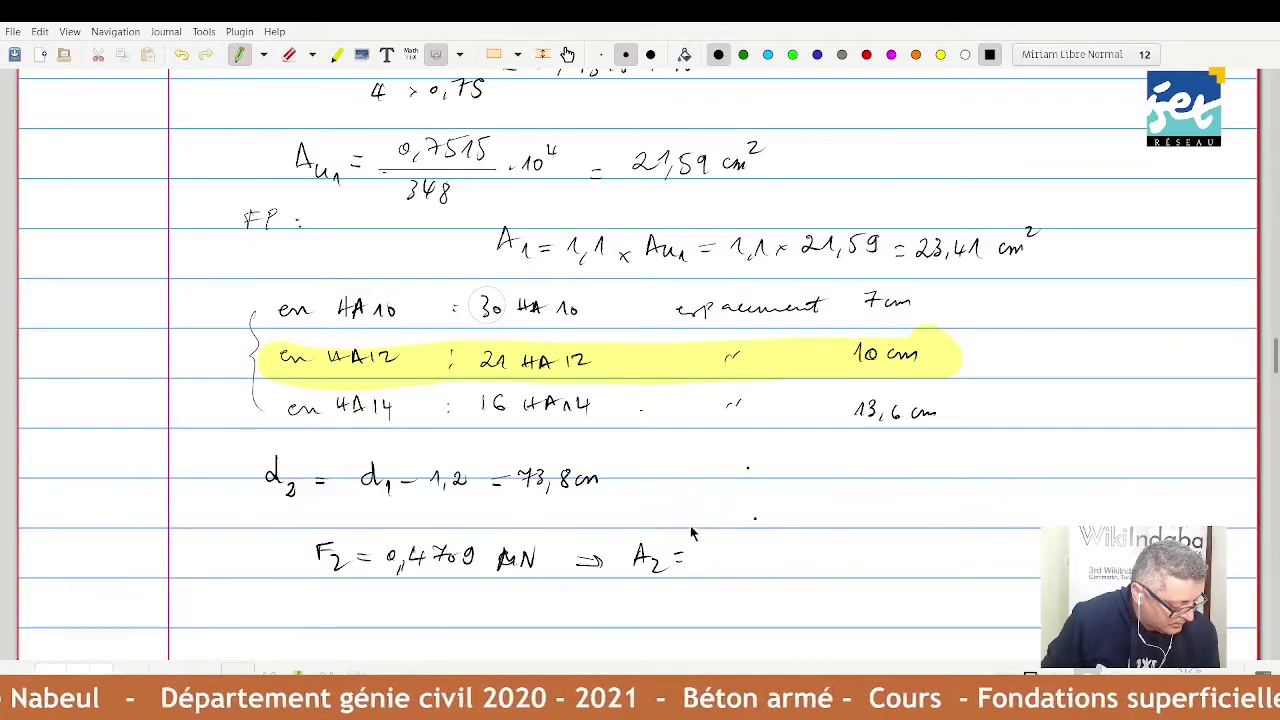
{"action": "left_click_drag", "start_coordinate": [638, 566], "coordinate": [656, 574]}
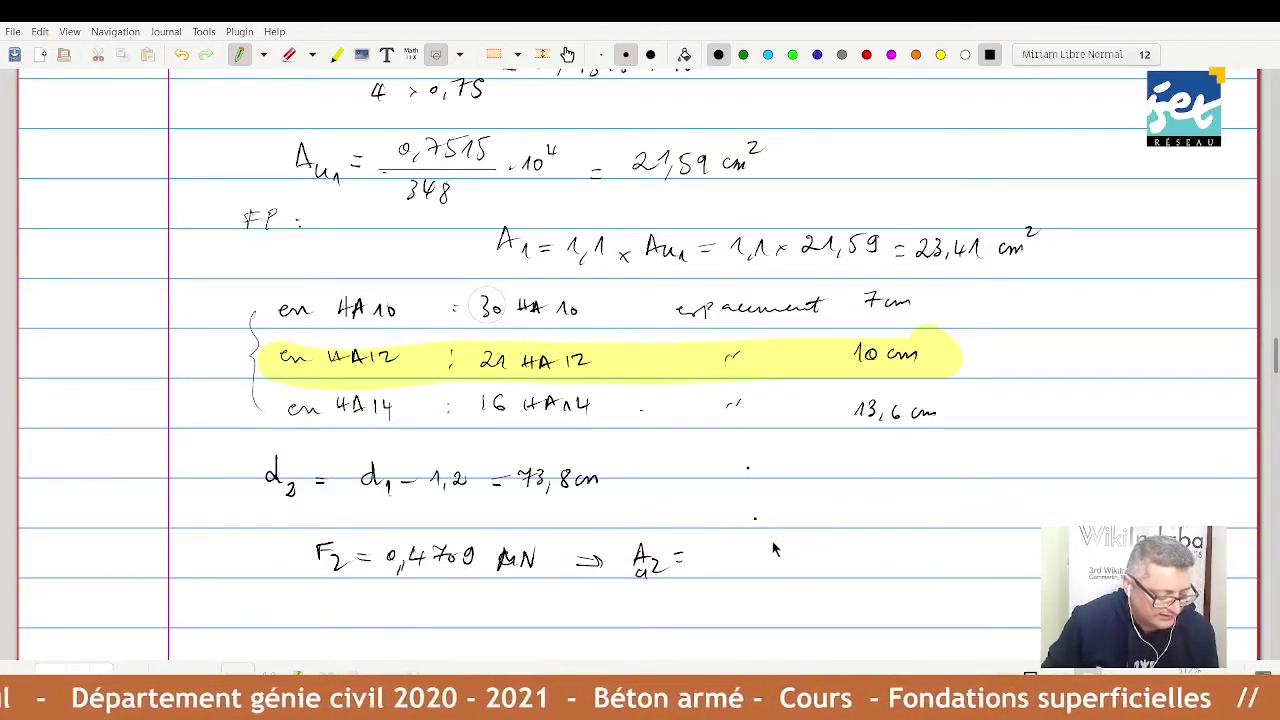
{"action": "mouse_move", "coordinate": [704, 552]}
{"action": "left_mouse_down"}
{"action": "mouse_move", "coordinate": [708, 571]}
{"action": "mouse_move", "coordinate": [799, 567]}
{"action": "left_mouse_up"}
{"action": "mouse_move", "coordinate": [804, 557]}
{"action": "left_mouse_down"}
{"action": "mouse_move", "coordinate": [818, 566]}
{"action": "mouse_move", "coordinate": [832, 549]}
{"action": "mouse_move", "coordinate": [855, 572]}
{"action": "mouse_move", "coordinate": [915, 557]}
{"action": "mouse_move", "coordinate": [946, 568]}
{"action": "mouse_move", "coordinate": [947, 550]}
{"action": "left_mouse_up"}
{"action": "left_click_drag", "start_coordinate": [934, 558], "coordinate": [948, 557]}
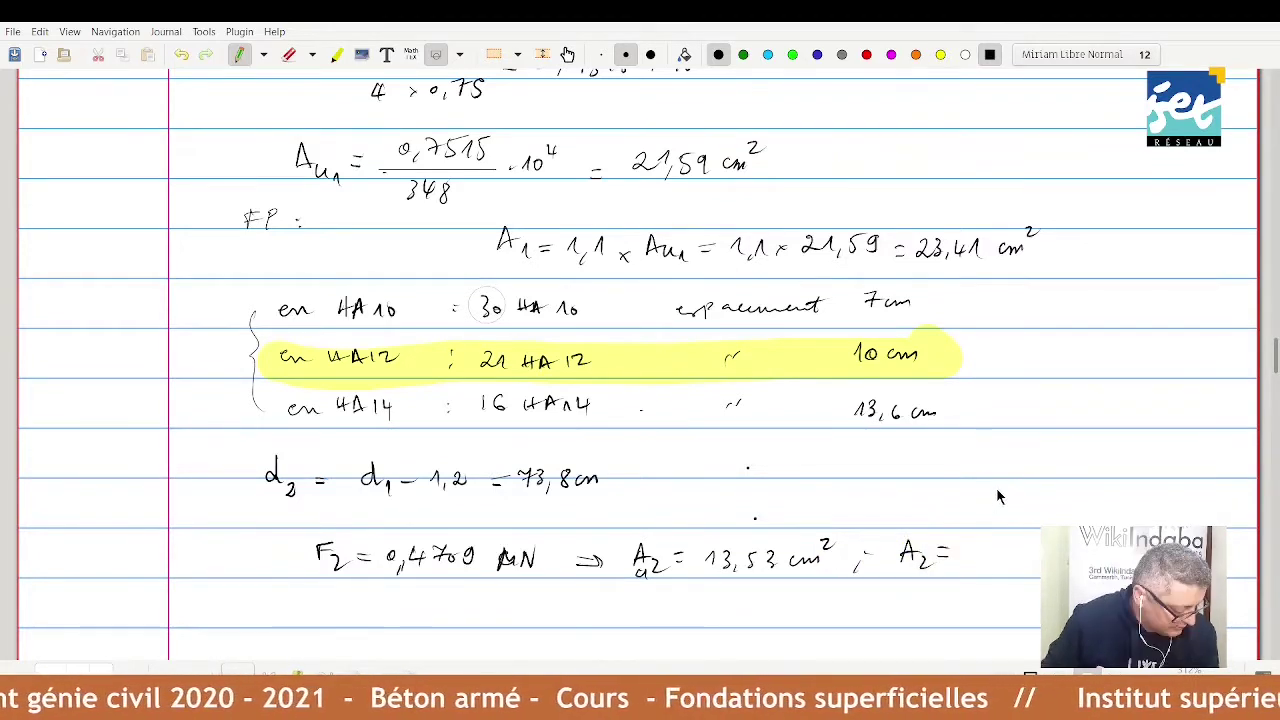
{"action": "mouse_move", "coordinate": [962, 543]}
{"action": "left_mouse_down"}
{"action": "mouse_move", "coordinate": [960, 566]}
{"action": "mouse_move", "coordinate": [980, 552]}
{"action": "mouse_move", "coordinate": [978, 568]}
{"action": "left_mouse_up"}
{"action": "mouse_move", "coordinate": [988, 560]}
{"action": "left_mouse_down"}
{"action": "mouse_move", "coordinate": [1012, 548]}
{"action": "mouse_move", "coordinate": [1031, 561]}
{"action": "left_mouse_up"}
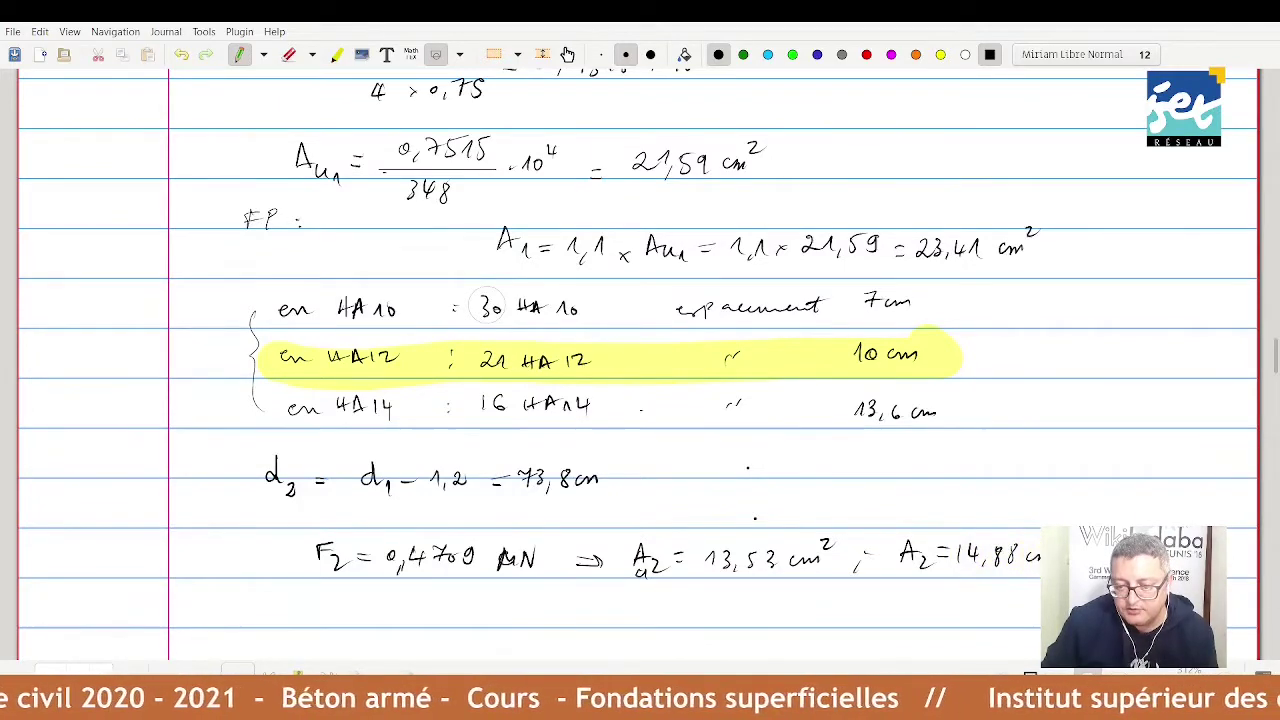
- Below the F₂ line, write the direction-2 bar choice 19 HA10
{"action": "scroll", "coordinate": [1076, 522], "scroll_direction": "down", "scroll_amount": 1}
{"action": "scroll", "coordinate": [1076, 522], "scroll_direction": "down", "scroll_amount": 2}
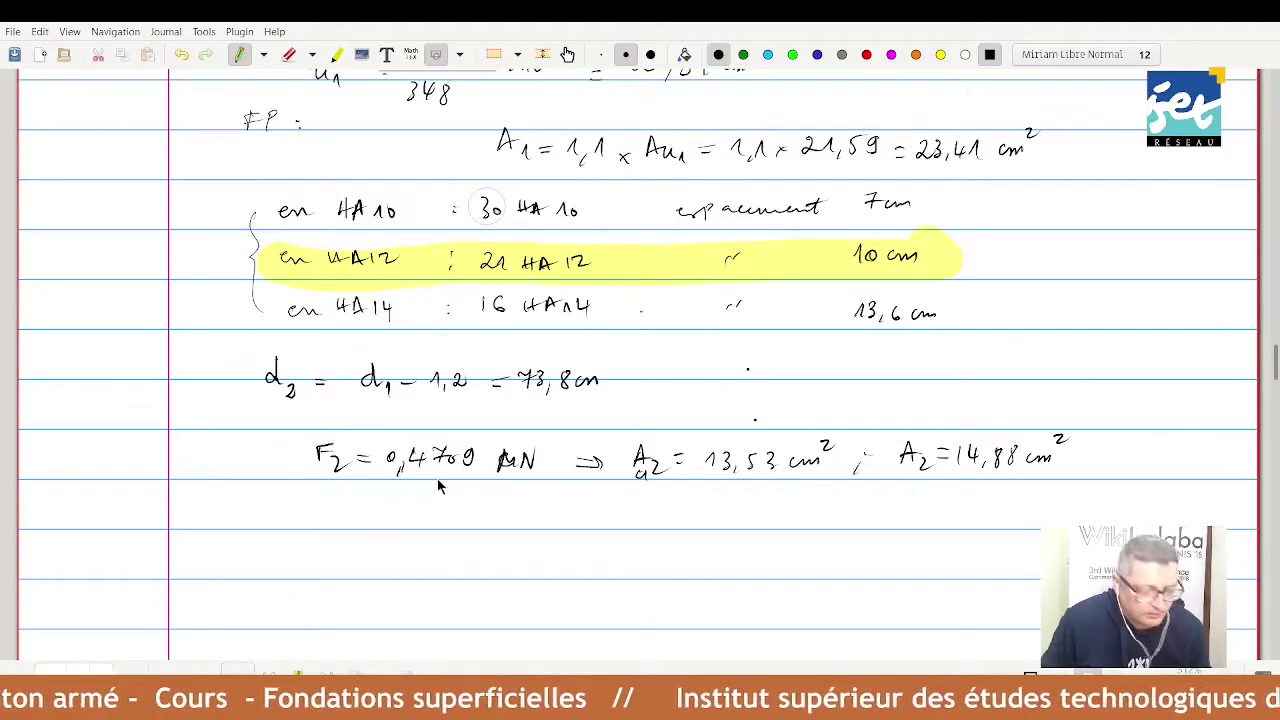
{"action": "left_click_drag", "start_coordinate": [300, 527], "coordinate": [410, 519]}
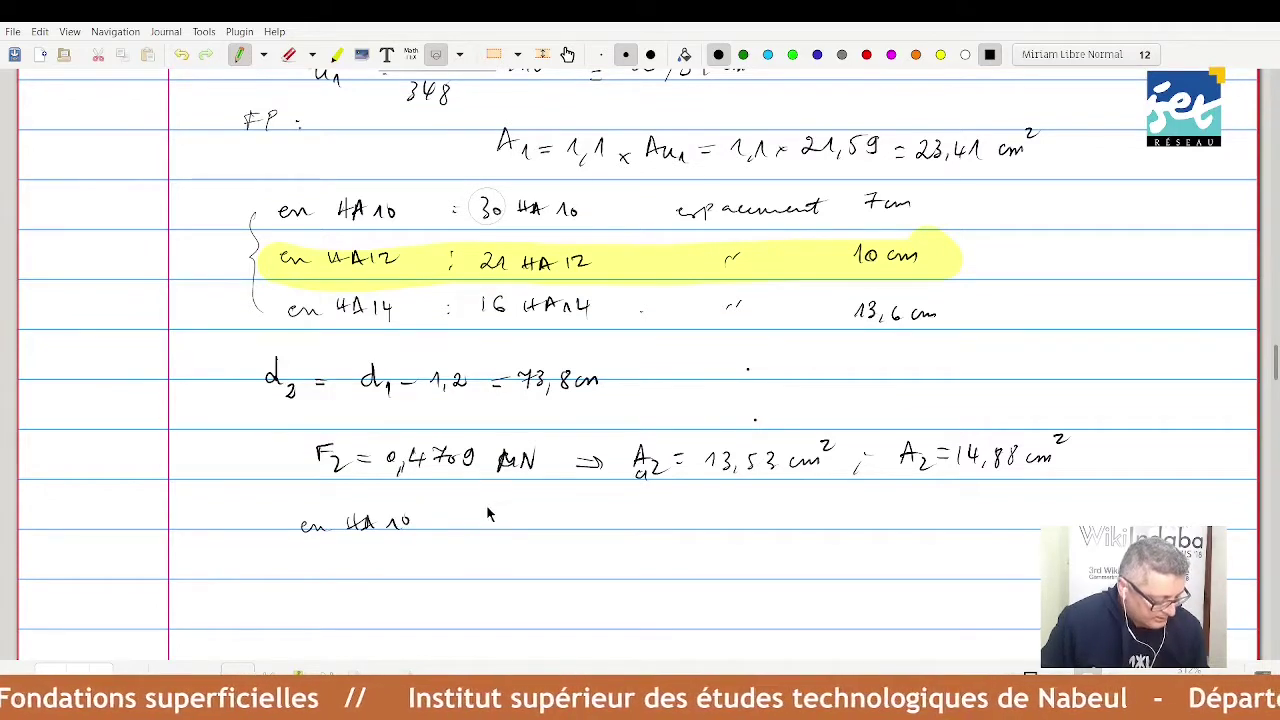
{"action": "mouse_move", "coordinate": [510, 514]}
{"action": "left_mouse_down"}
{"action": "mouse_move", "coordinate": [514, 528]}
{"action": "mouse_move", "coordinate": [588, 528]}
{"action": "left_mouse_up"}
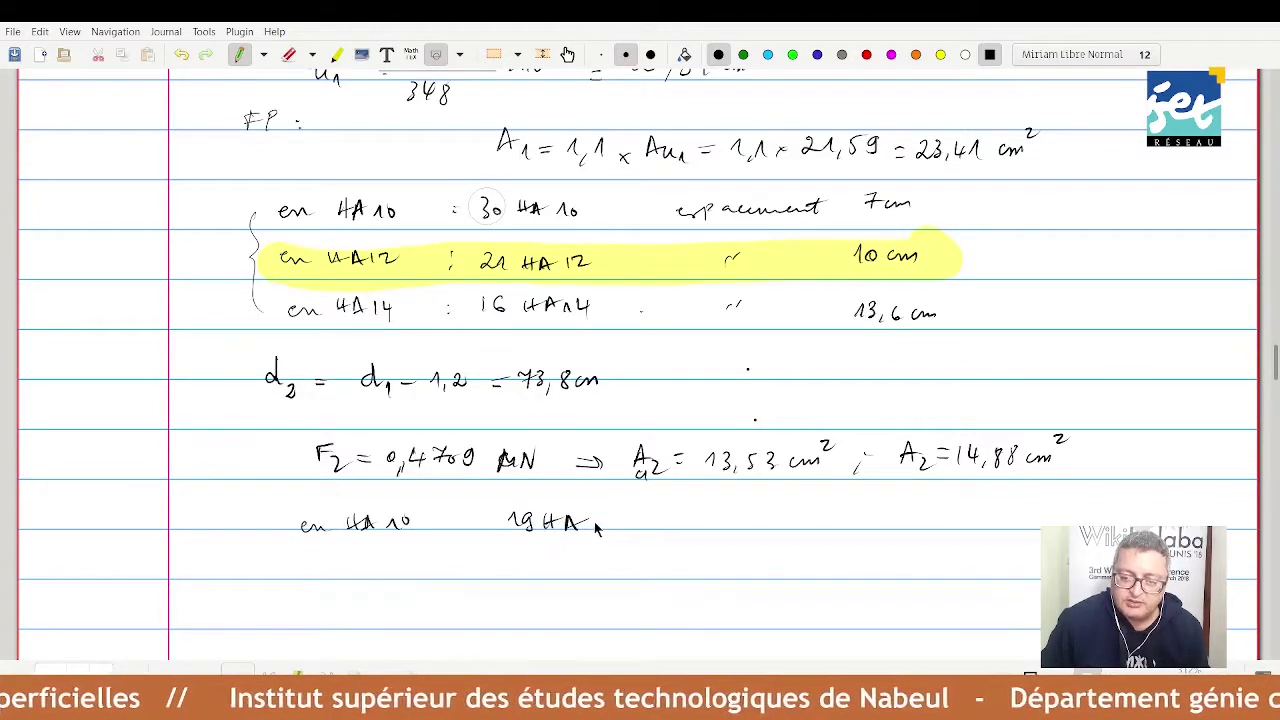
{"action": "mouse_move", "coordinate": [597, 513]}
{"action": "left_mouse_down"}
{"action": "mouse_move", "coordinate": [595, 528]}
{"action": "mouse_move", "coordinate": [606, 516]}
{"action": "left_mouse_up"}
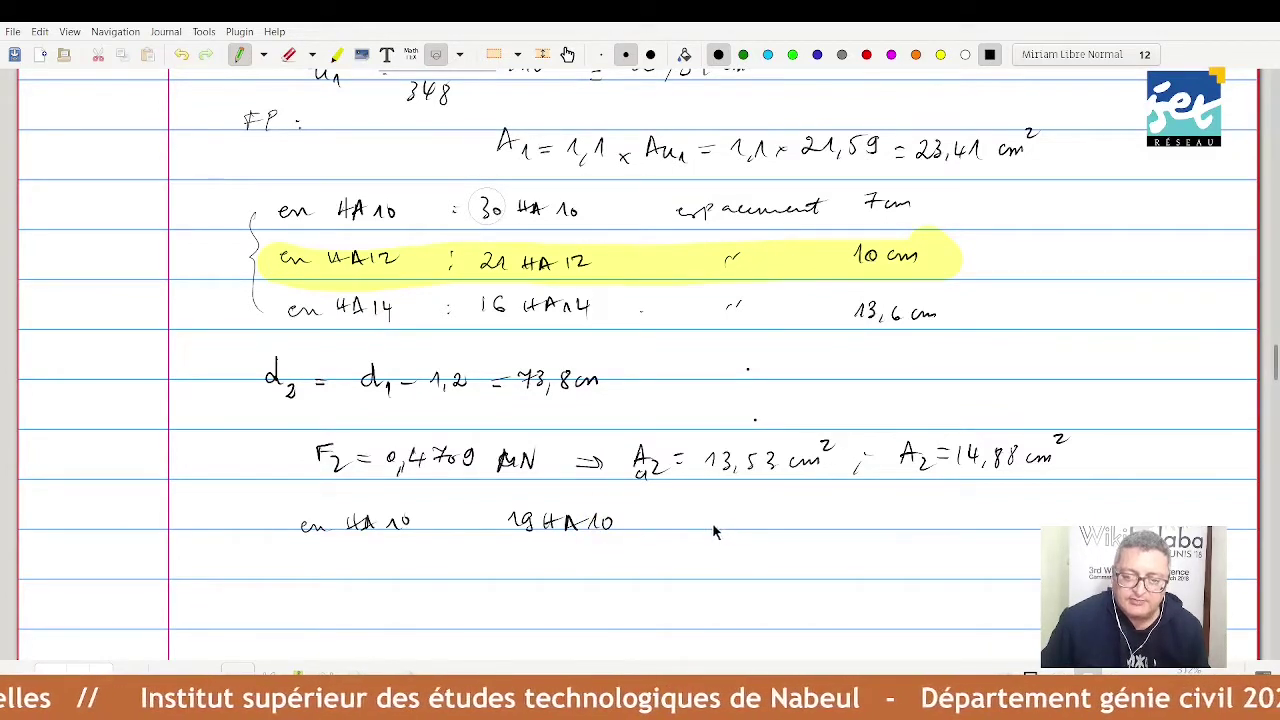
- Write espacement (b' − 10 cm)/(19 − 1) = 18,88 cm, then start an HA12 line below
{"action": "mouse_move", "coordinate": [710, 524]}
{"action": "left_mouse_down"}
{"action": "mouse_move", "coordinate": [752, 535]}
{"action": "mouse_move", "coordinate": [852, 513]}
{"action": "mouse_move", "coordinate": [1004, 514]}
{"action": "left_mouse_up"}
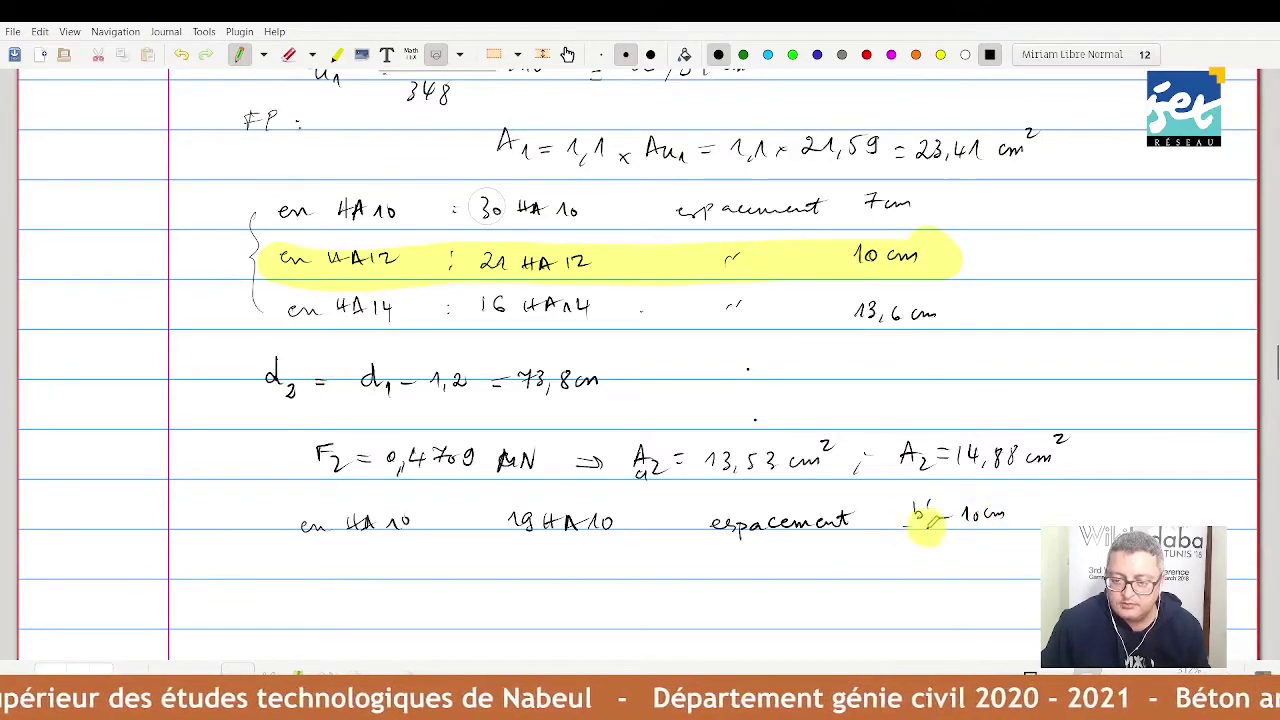
{"action": "left_click_drag", "start_coordinate": [904, 536], "coordinate": [1005, 532]}
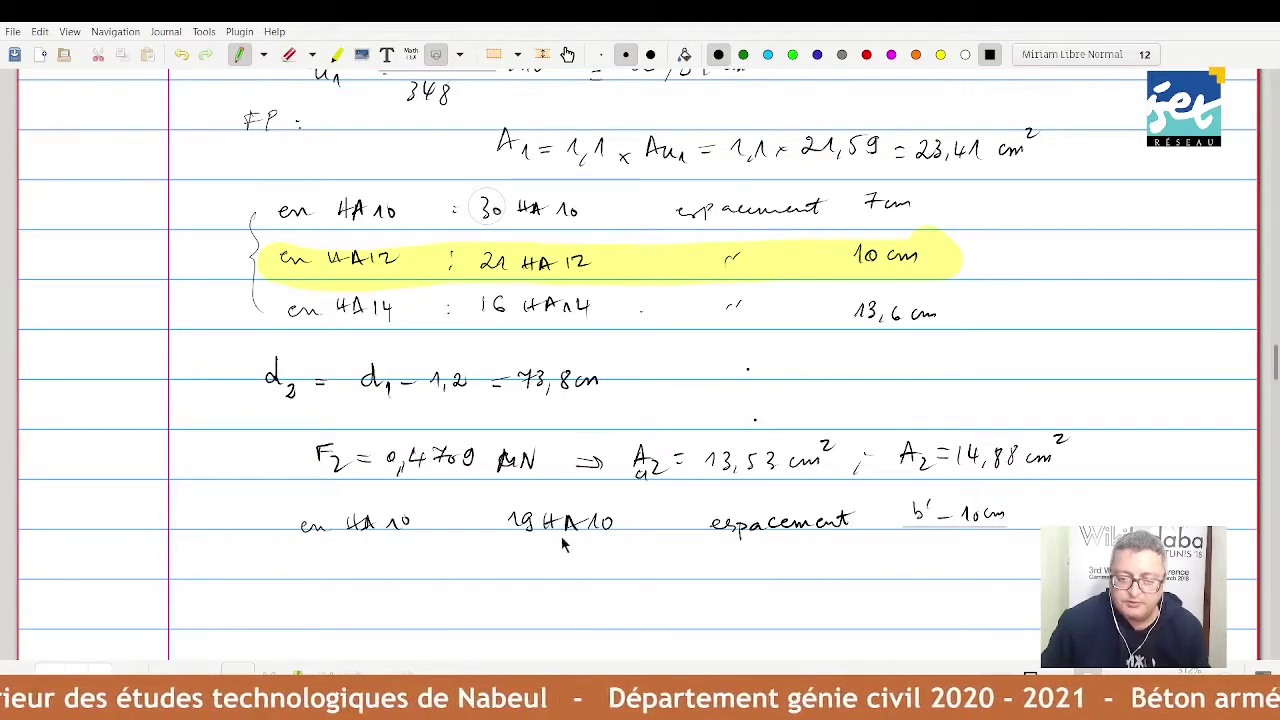
{"action": "mouse_move", "coordinate": [946, 537]}
{"action": "left_mouse_down"}
{"action": "mouse_move", "coordinate": [946, 553]}
{"action": "mouse_move", "coordinate": [986, 552]}
{"action": "mouse_move", "coordinate": [1034, 521]}
{"action": "left_mouse_up"}
{"action": "left_click_drag", "start_coordinate": [1024, 528], "coordinate": [1036, 527]}
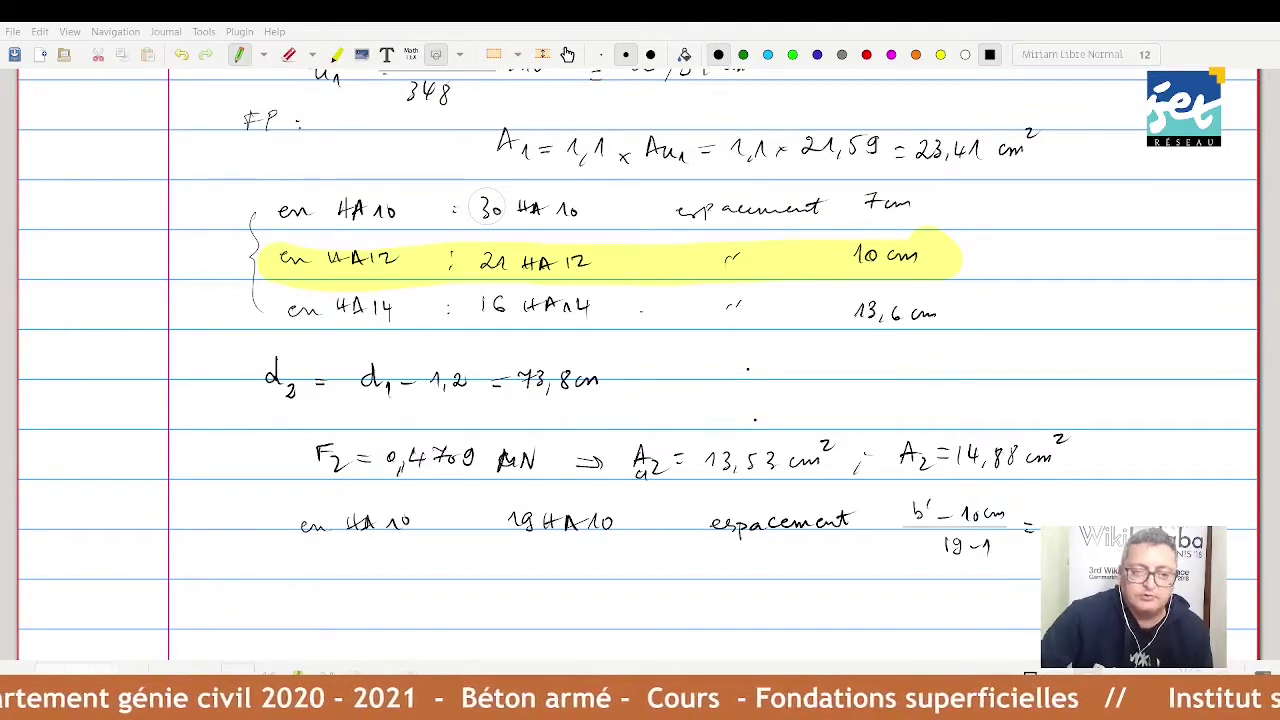
{"action": "left_click_drag", "start_coordinate": [1061, 511], "coordinate": [1059, 526]}
{"action": "left_click_drag", "start_coordinate": [1074, 510], "coordinate": [1080, 526]}
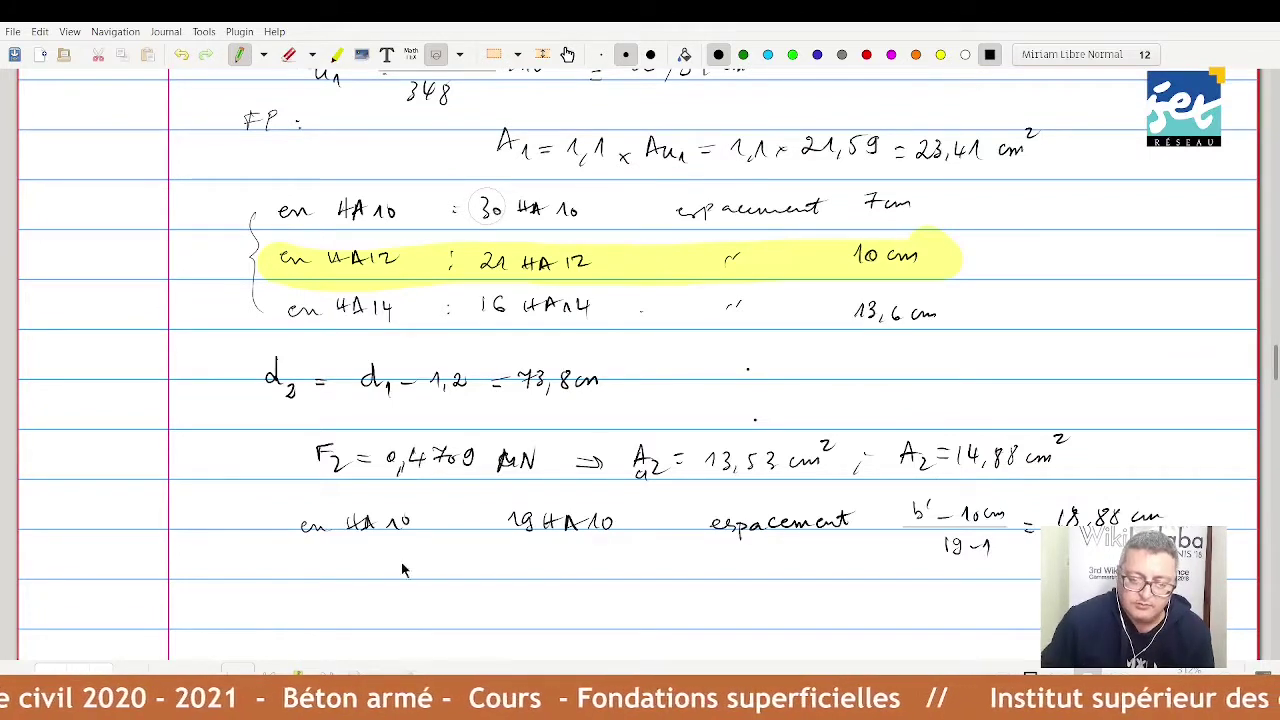
{"action": "mouse_move", "coordinate": [354, 565]}
{"action": "left_mouse_down"}
{"action": "mouse_move", "coordinate": [352, 580]}
{"action": "mouse_move", "coordinate": [379, 578]}
{"action": "left_mouse_up"}
{"action": "left_click_drag", "start_coordinate": [386, 567], "coordinate": [428, 568]}
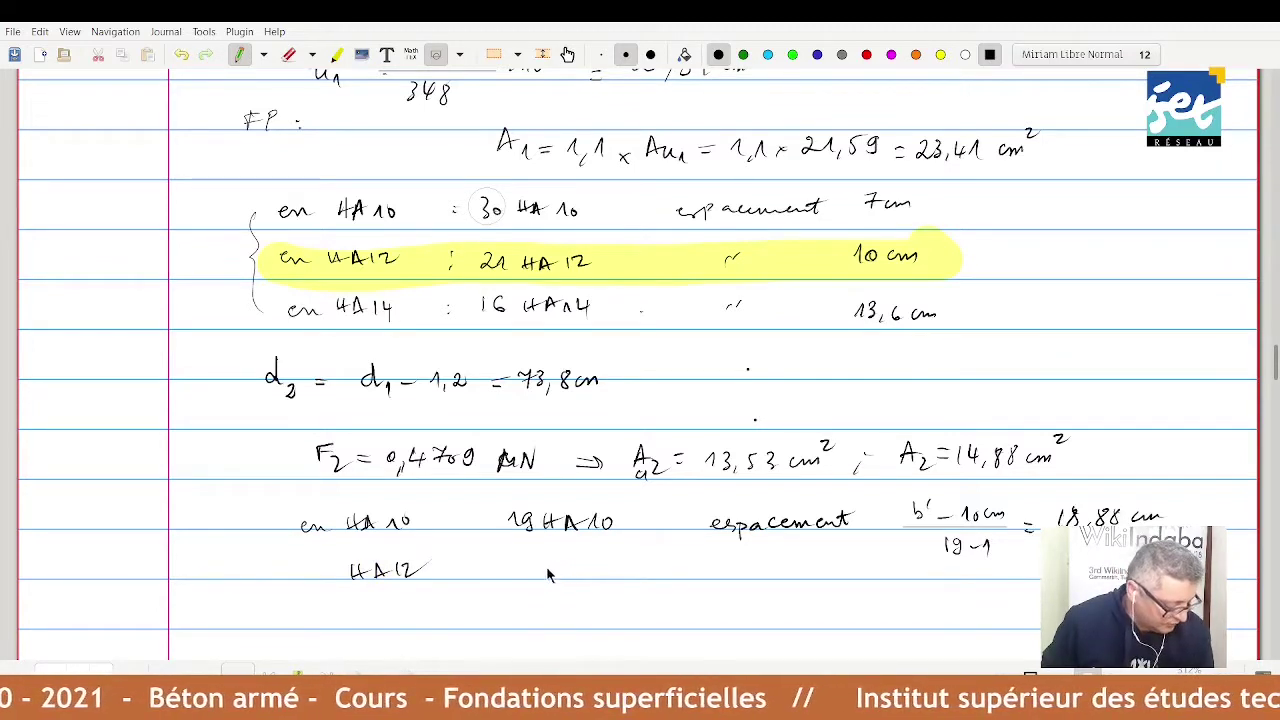
- Complete the HA12 option as 14 HA12, with a ditto mark and 26 cm spacing
{"action": "left_click_drag", "start_coordinate": [509, 567], "coordinate": [528, 580]}
{"action": "left_click_drag", "start_coordinate": [538, 570], "coordinate": [548, 575]}
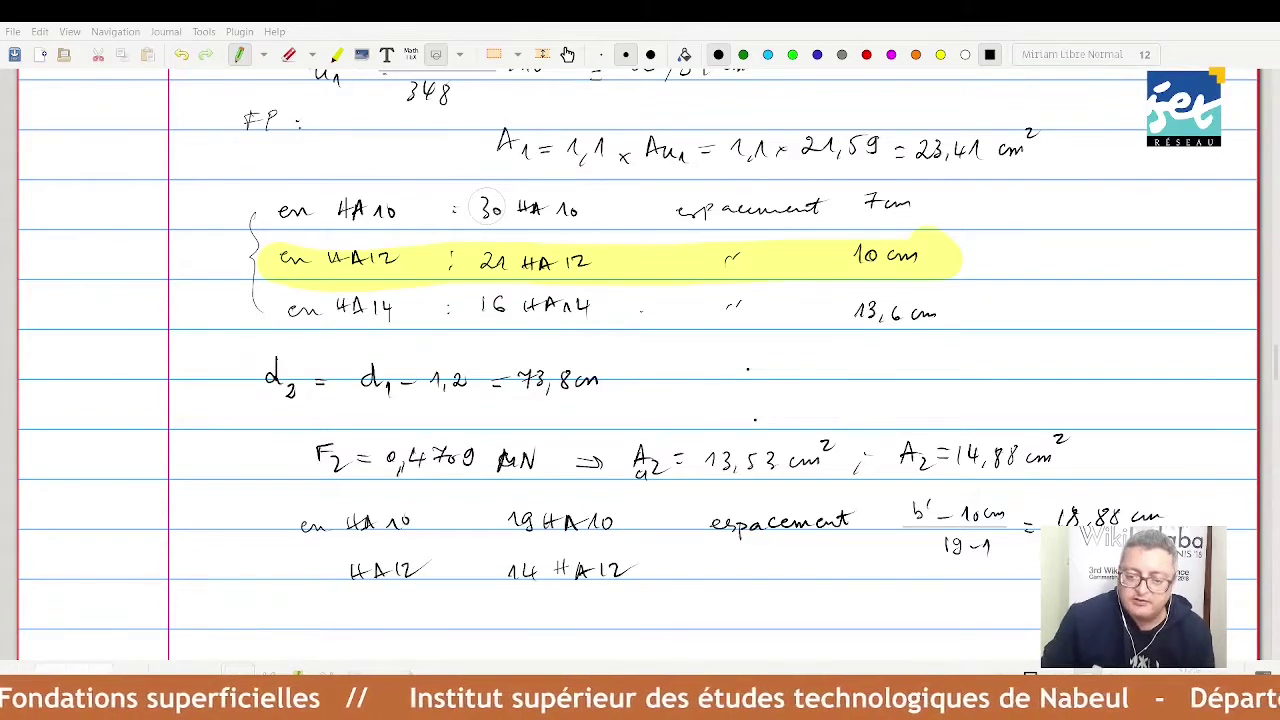
{"action": "left_click_drag", "start_coordinate": [778, 576], "coordinate": [791, 569]}
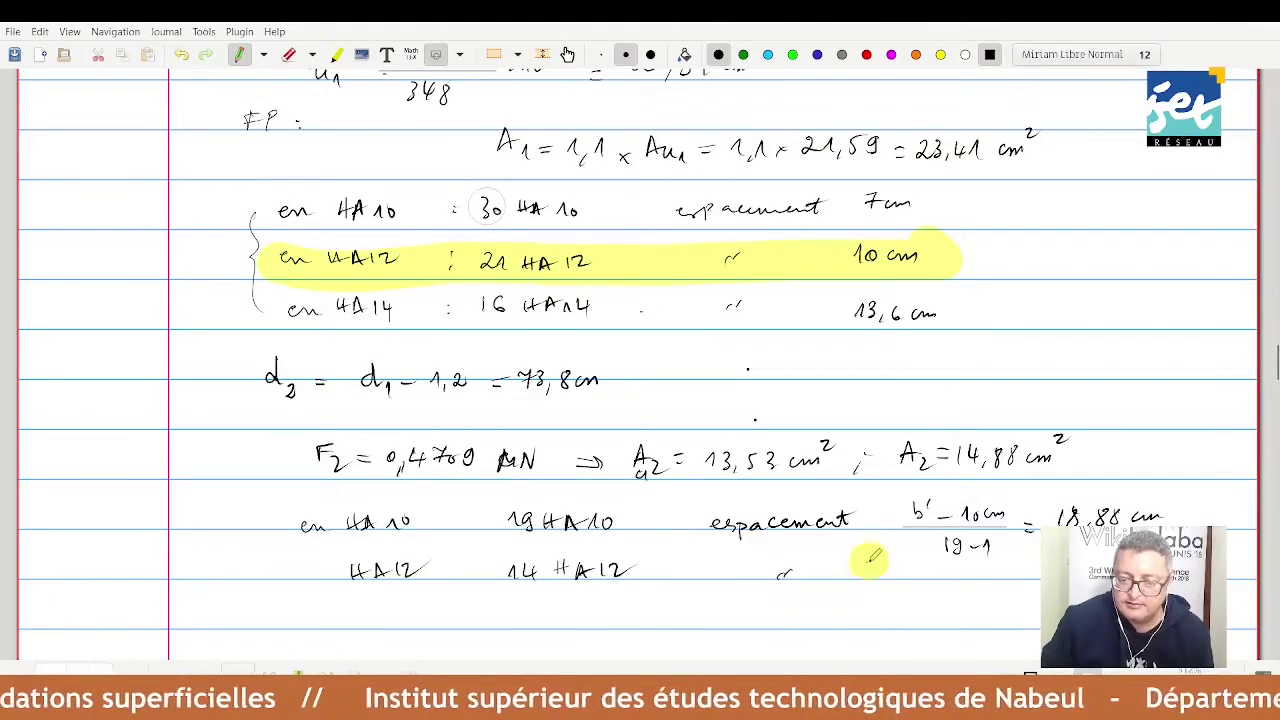
{"action": "left_click_drag", "start_coordinate": [884, 563], "coordinate": [958, 569]}
{"action": "left_click", "coordinate": [928, 575]}
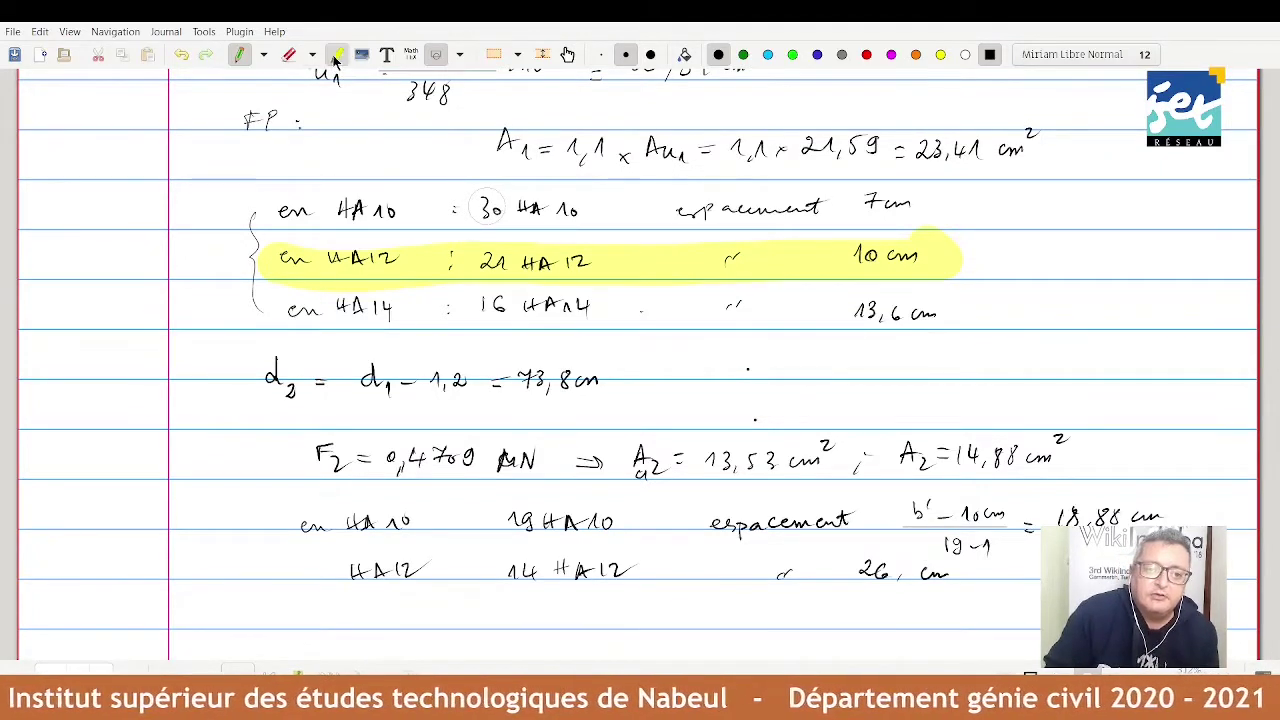
{"action": "left_click", "coordinate": [337, 56]}
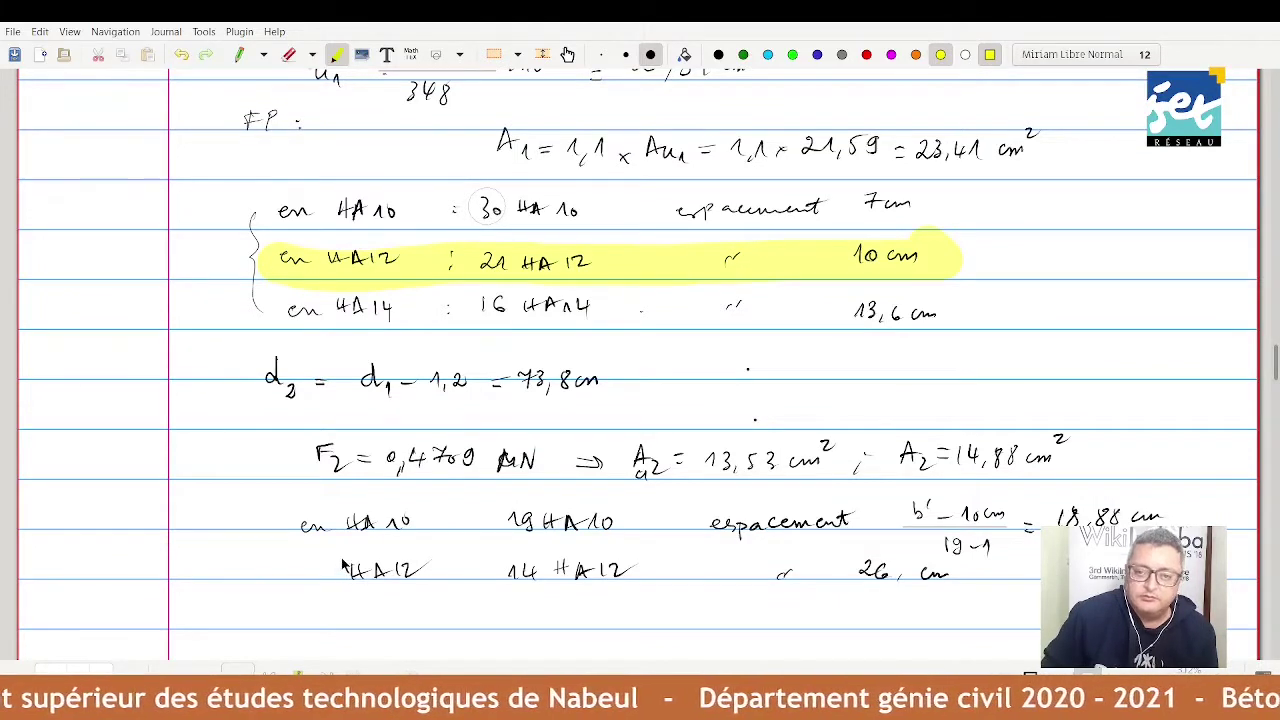
- Highlight the 14 HA12 line in yellow and mark the 10 cm and 26 cm lines parallel to b'
{"action": "left_click_drag", "start_coordinate": [335, 569], "coordinate": [955, 577]}
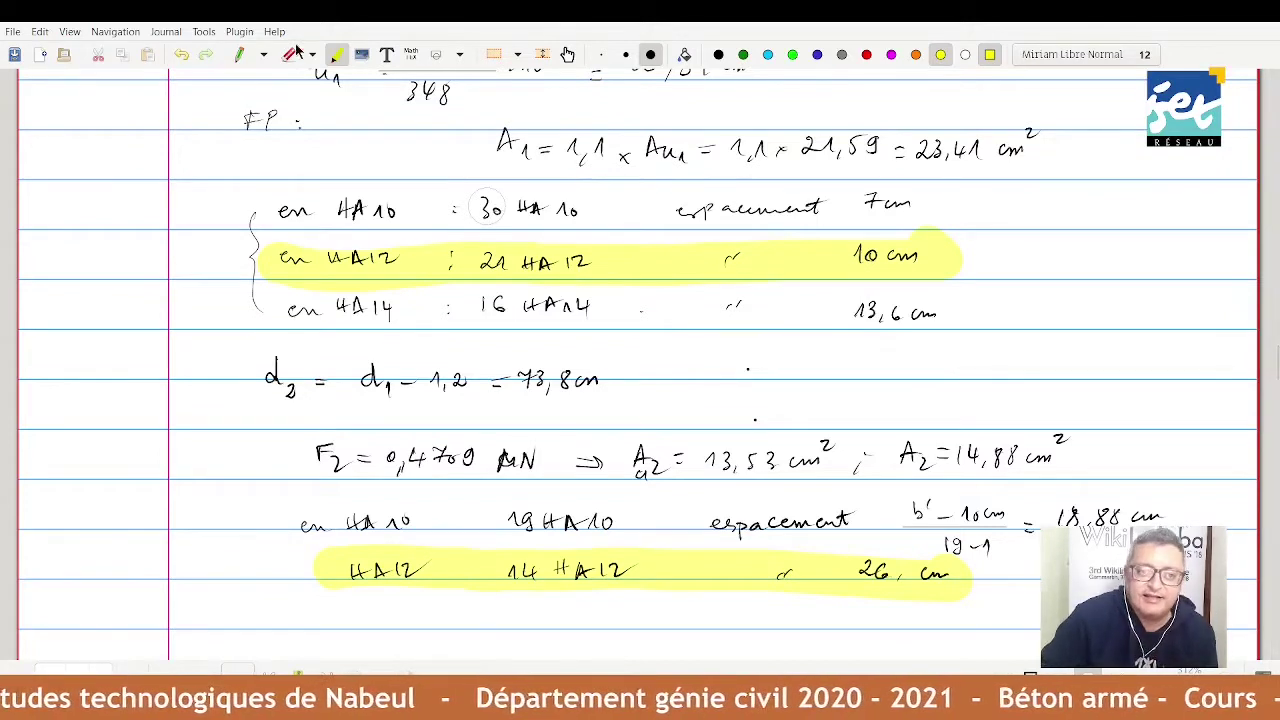
{"action": "left_click", "coordinate": [241, 55]}
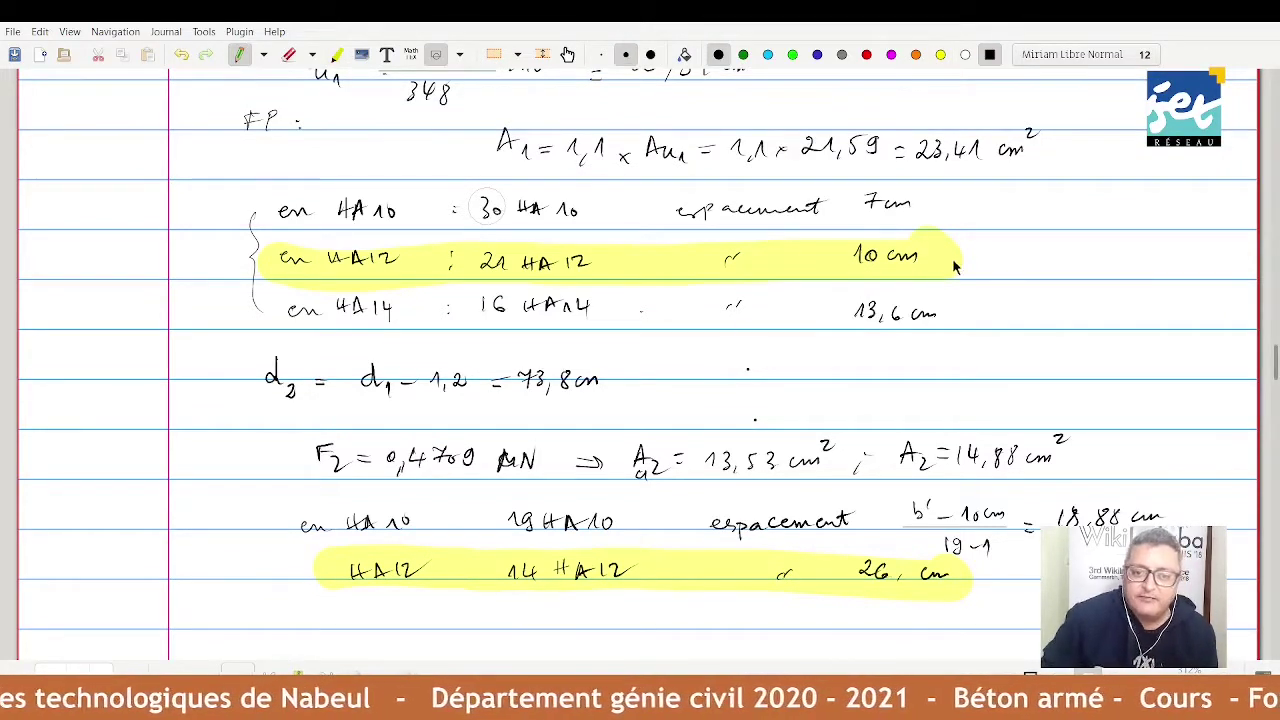
{"action": "left_click_drag", "start_coordinate": [955, 267], "coordinate": [981, 243]}
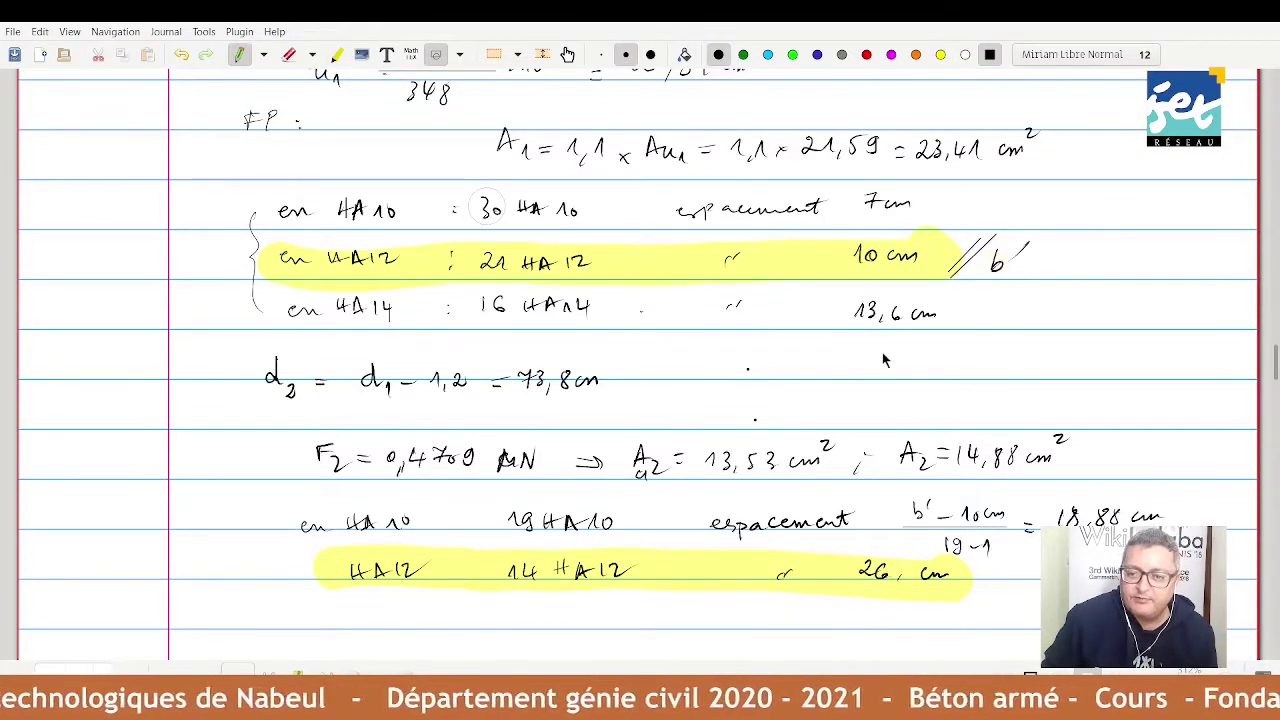
{"action": "left_click_drag", "start_coordinate": [984, 596], "coordinate": [1016, 563]}
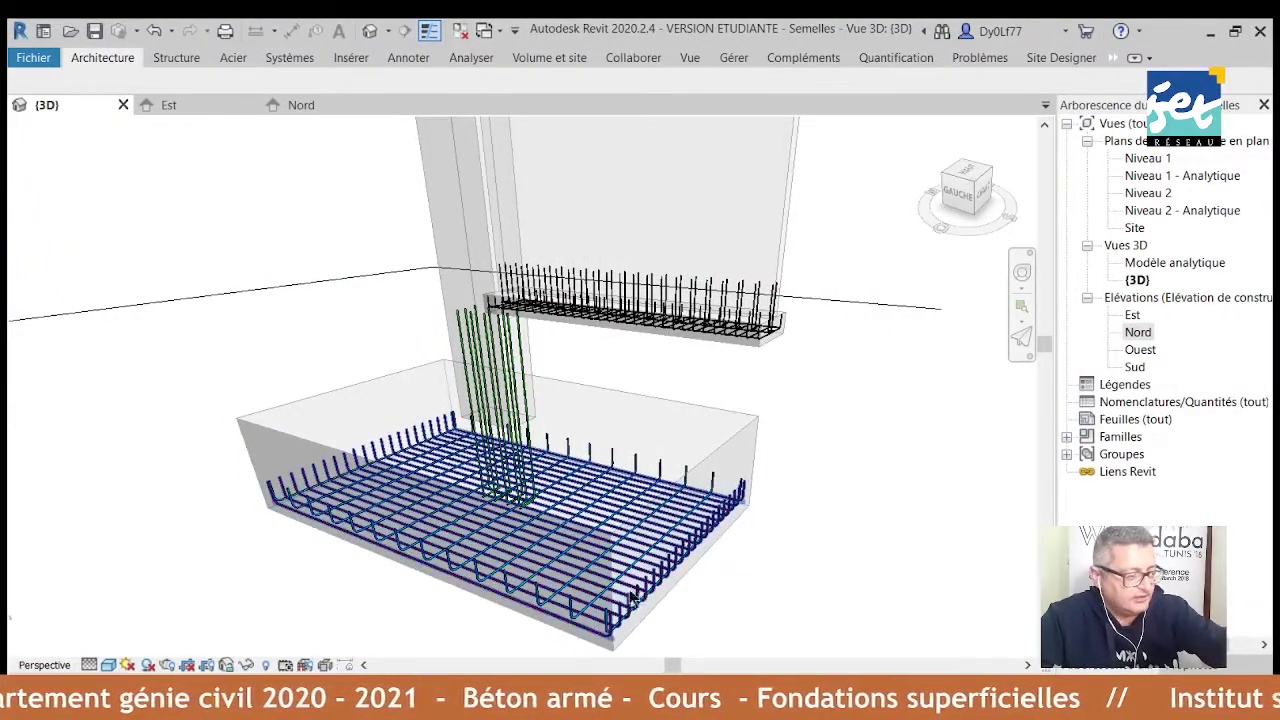
{"action": "scroll", "coordinate": [614, 615], "scroll_direction": "up", "scroll_amount": 5}
{"action": "scroll", "coordinate": [614, 615], "scroll_direction": "down", "scroll_amount": 5}
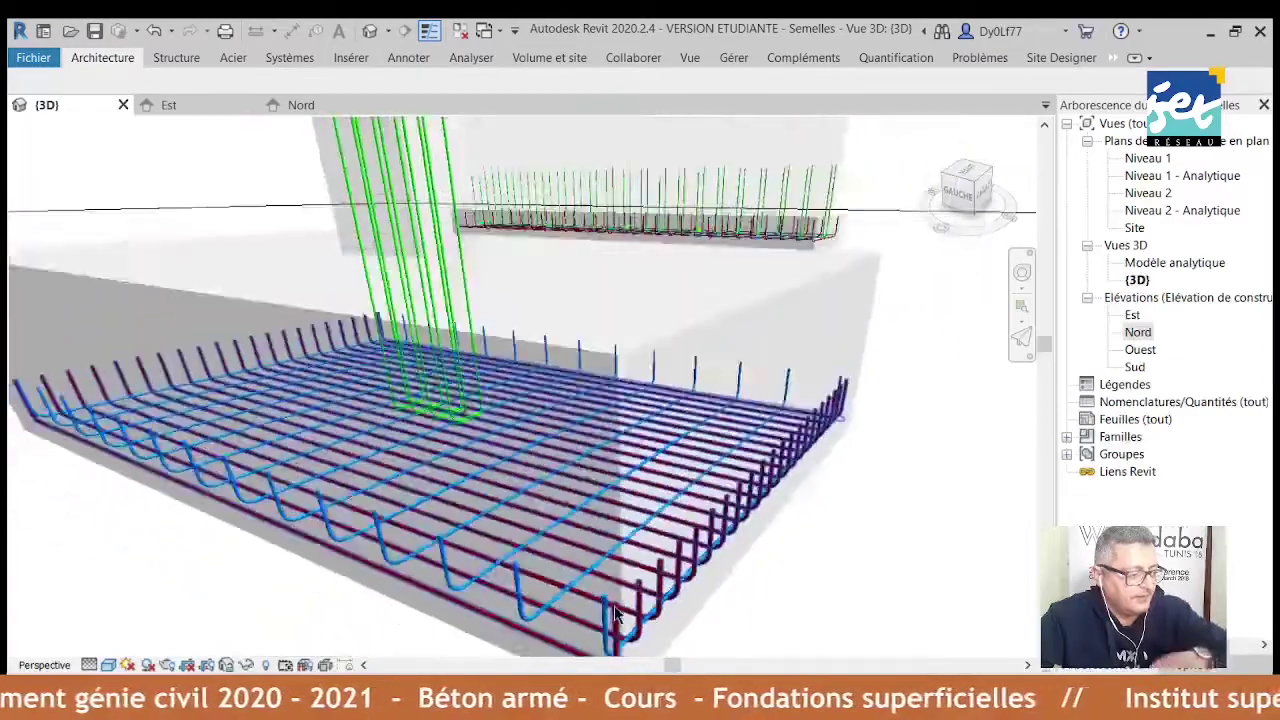
{"action": "mouse_move", "coordinate": [637, 581]}
{"action": "left_mouse_down"}
{"action": "mouse_move", "coordinate": [585, 492]}
{"action": "mouse_move", "coordinate": [700, 651]}
{"action": "mouse_move", "coordinate": [635, 668]}
{"action": "left_mouse_up"}
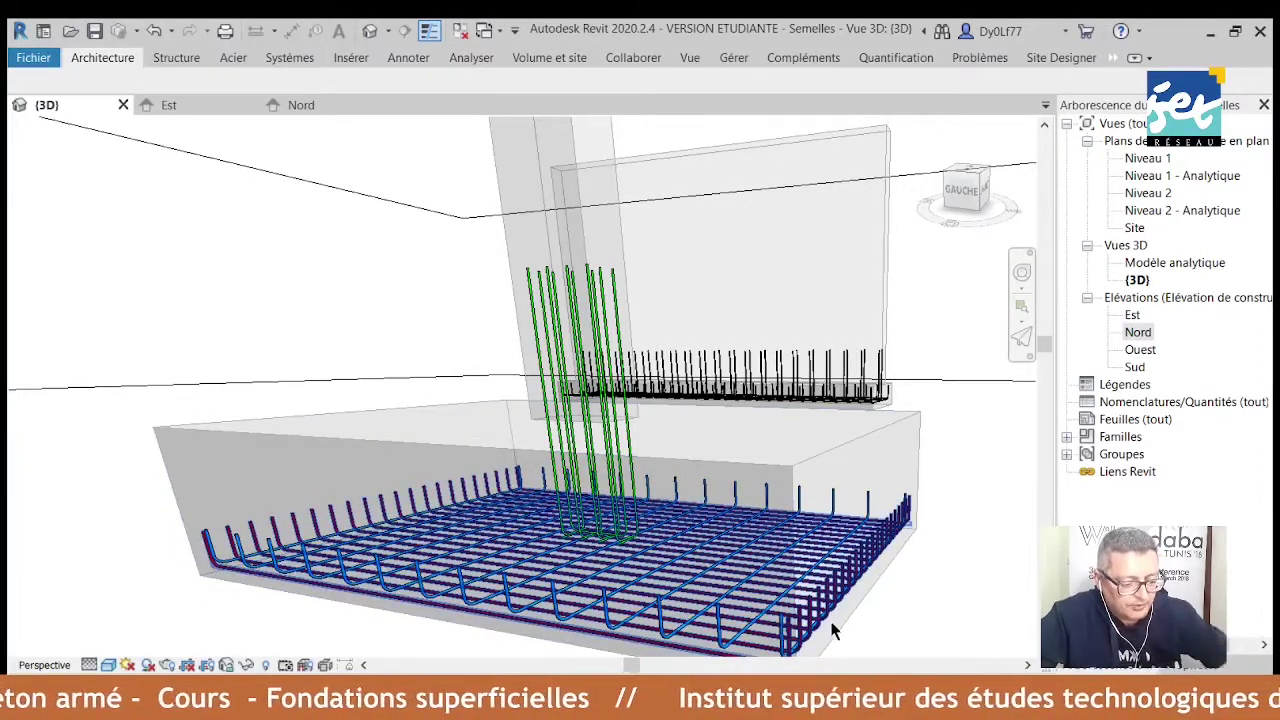
{"action": "mouse_move", "coordinate": [839, 588]}
{"action": "left_mouse_down"}
{"action": "mouse_move", "coordinate": [832, 603]}
{"action": "mouse_move", "coordinate": [597, 665]}
{"action": "mouse_move", "coordinate": [686, 663]}
{"action": "left_mouse_up"}
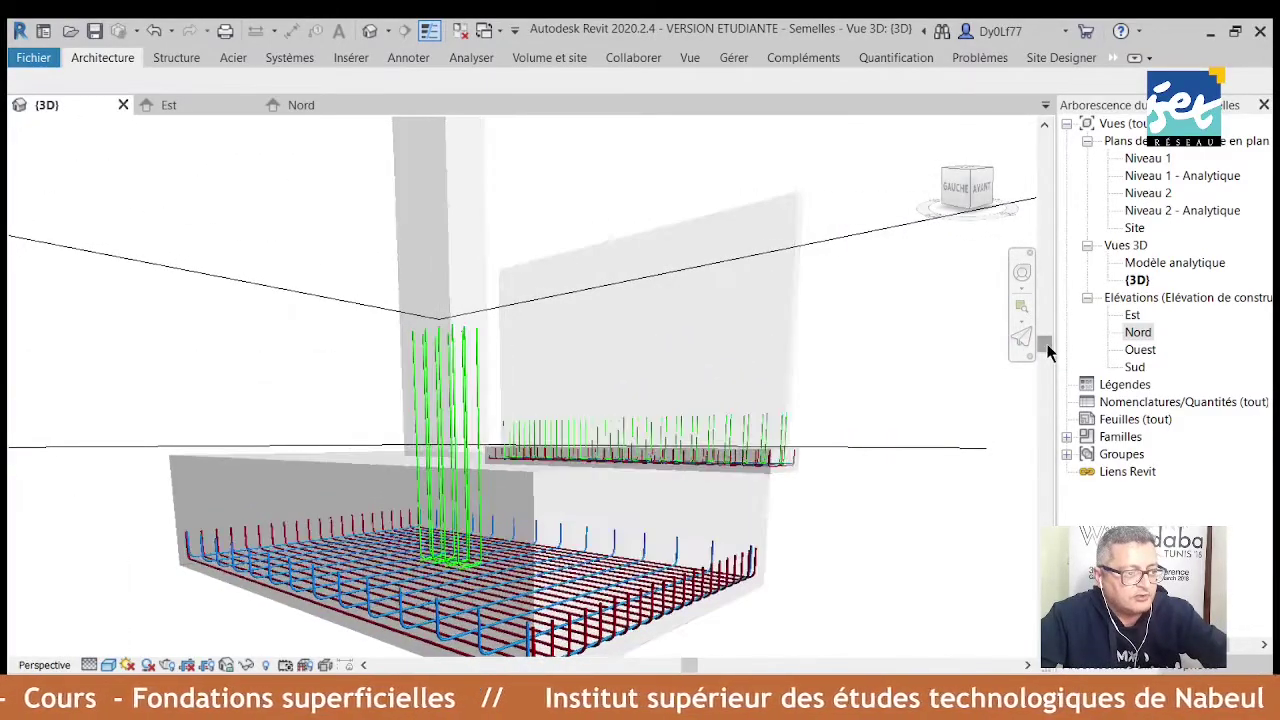
{"action": "left_click_drag", "start_coordinate": [1044, 345], "coordinate": [1041, 402]}
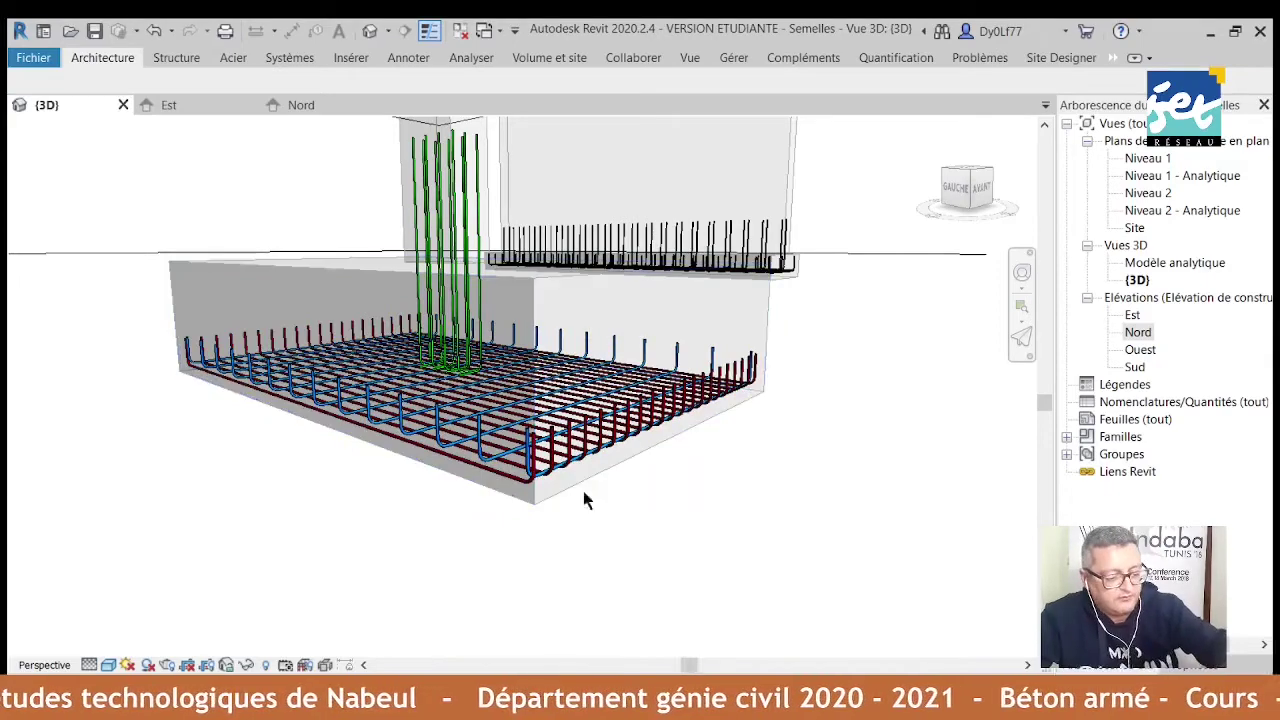
{"action": "left_click_drag", "start_coordinate": [583, 491], "coordinate": [568, 463]}
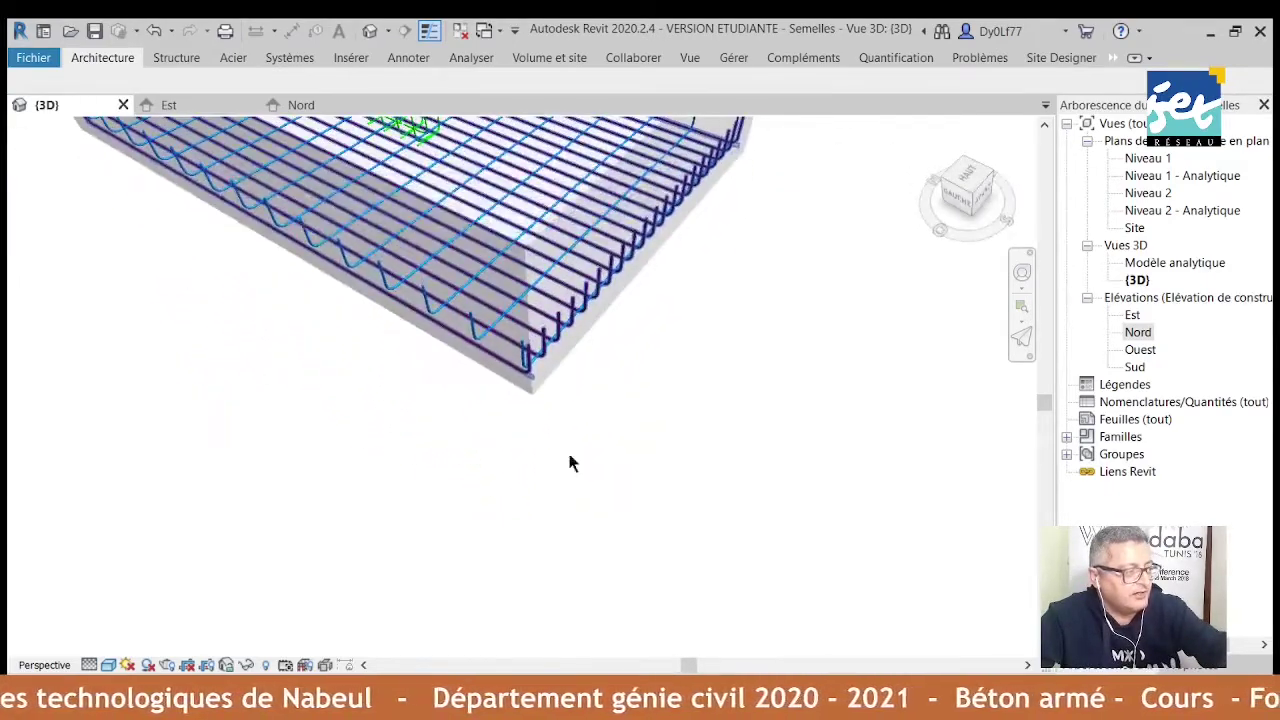
{"action": "left_click", "coordinate": [1045, 126]}
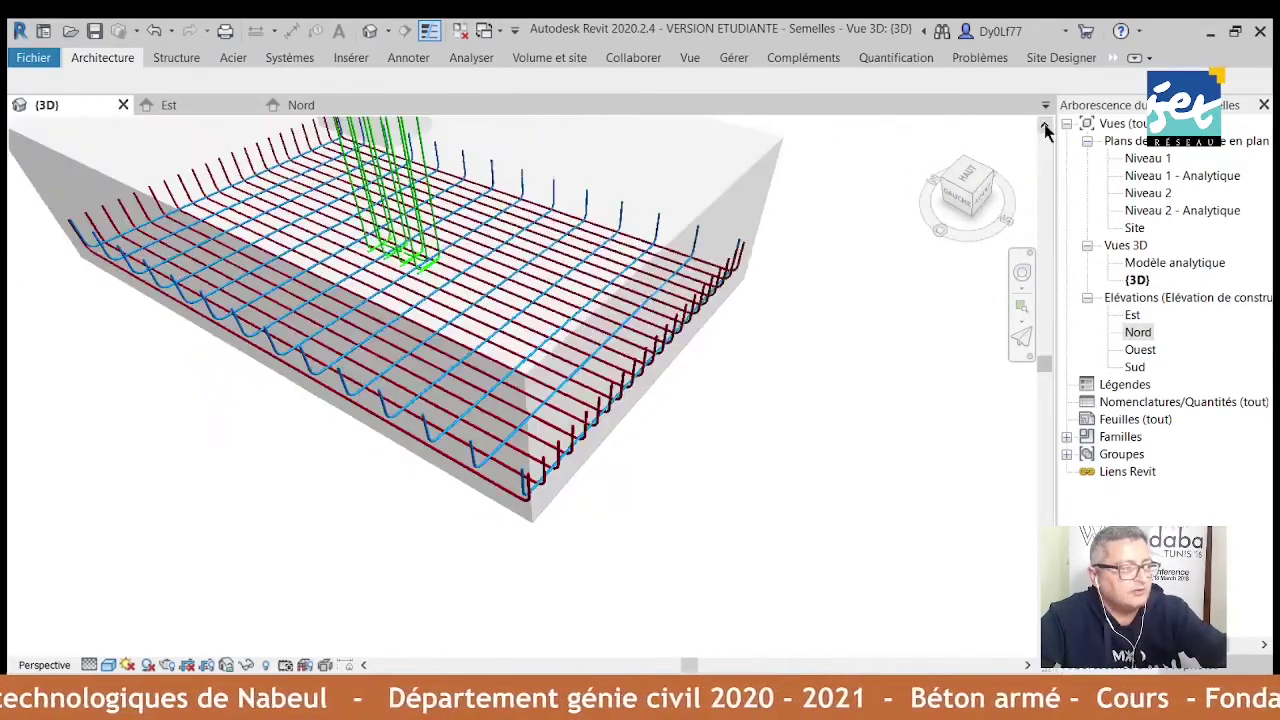
{"action": "left_click", "coordinate": [1045, 126]}
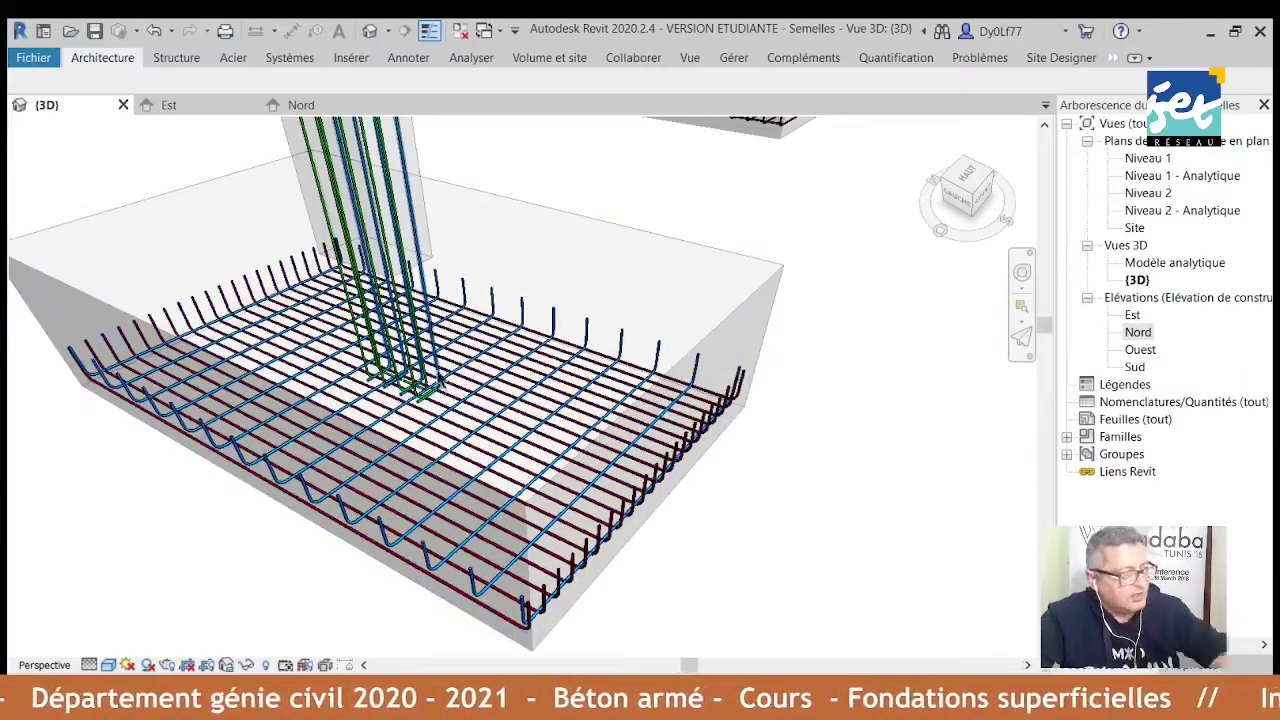
{"action": "mouse_move", "coordinate": [420, 380]}
{"action": "left_mouse_down"}
{"action": "mouse_move", "coordinate": [438, 368]}
{"action": "mouse_move", "coordinate": [402, 368]}
{"action": "mouse_move", "coordinate": [455, 470]}
{"action": "left_mouse_up"}
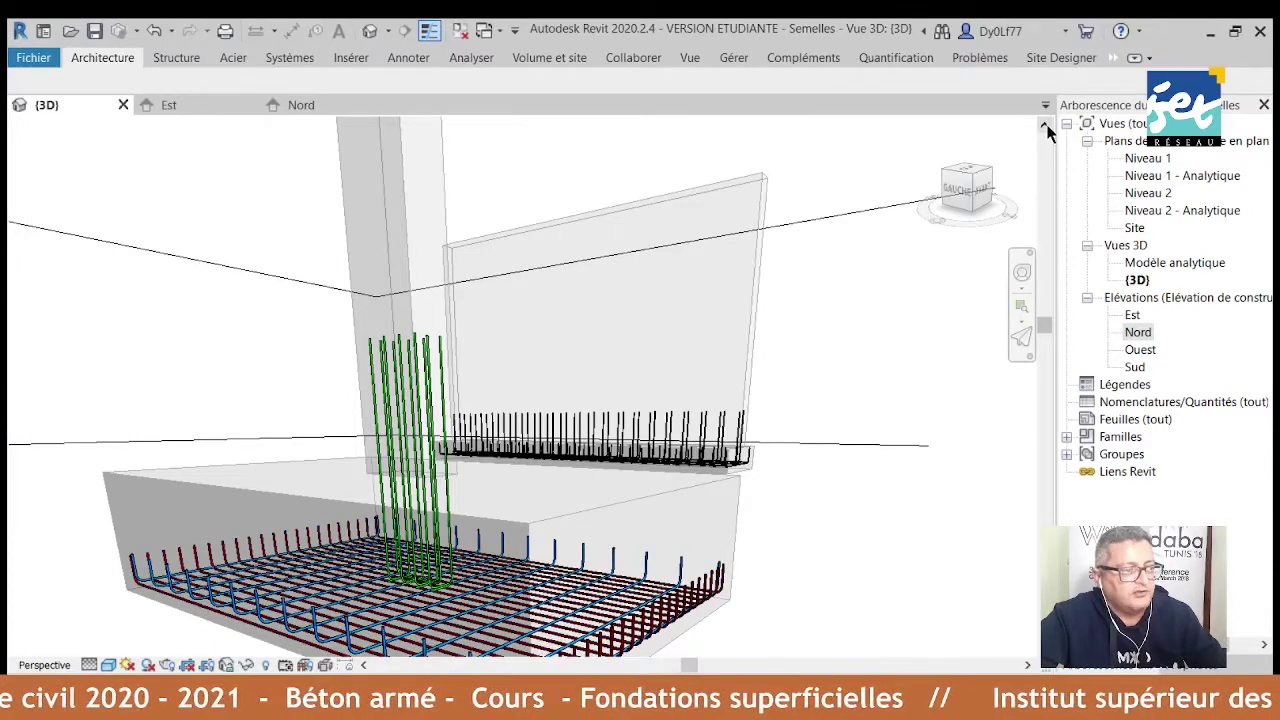
{"action": "left_click_drag", "start_coordinate": [1045, 325], "coordinate": [1040, 362]}
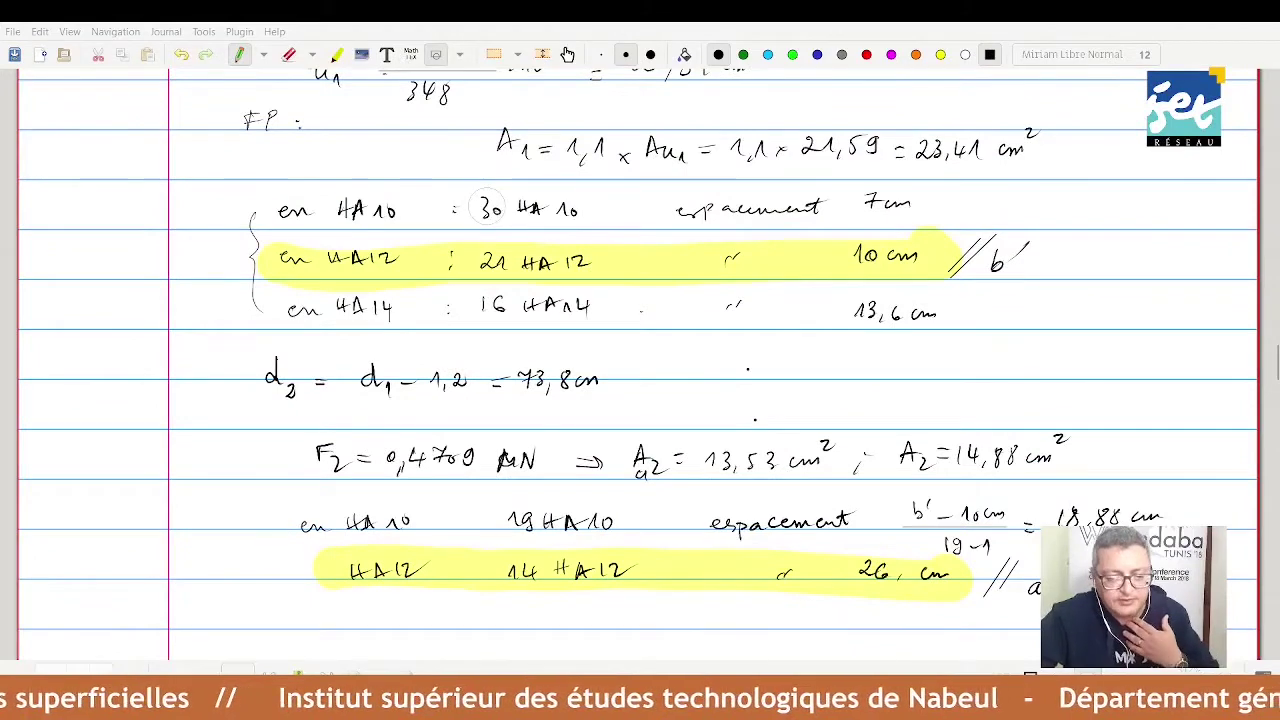
- On a fresh area below, write Volume = 3,5 × 2,15 × 0,8
{"action": "scroll", "coordinate": [640, 360], "scroll_direction": "down", "scroll_amount": 5}
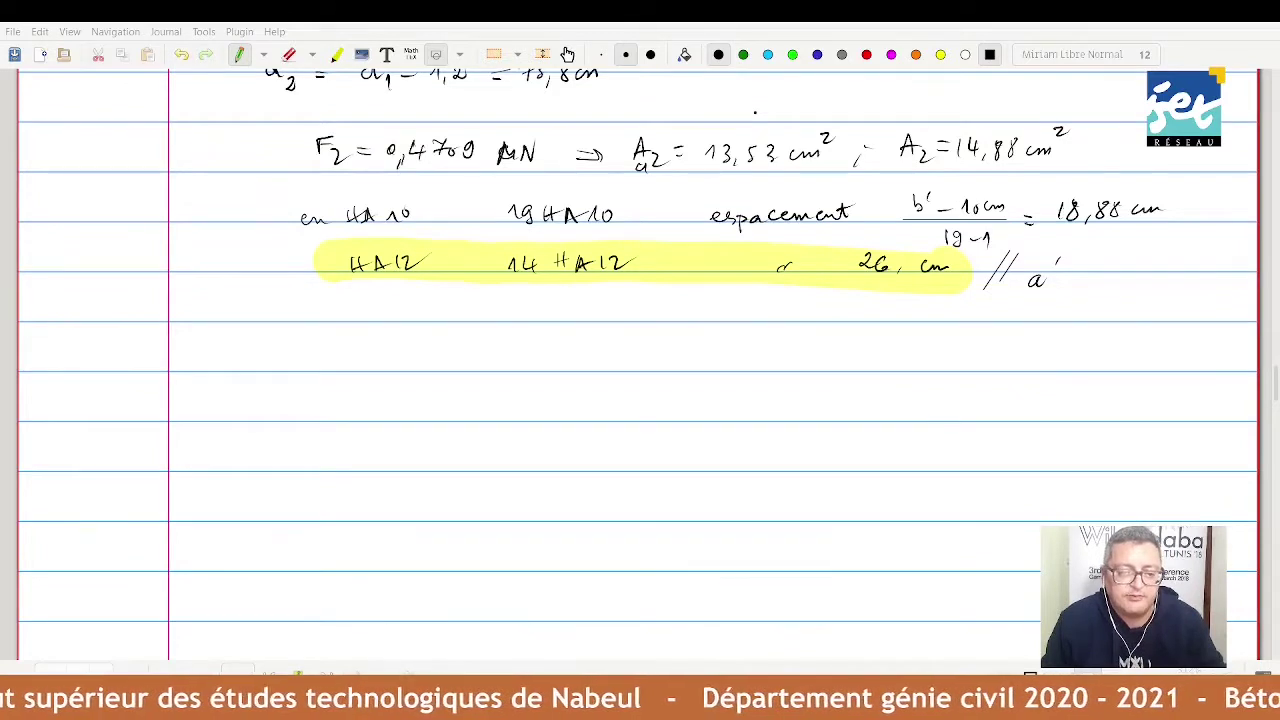
{"action": "left_click_drag", "start_coordinate": [256, 344], "coordinate": [283, 360]}
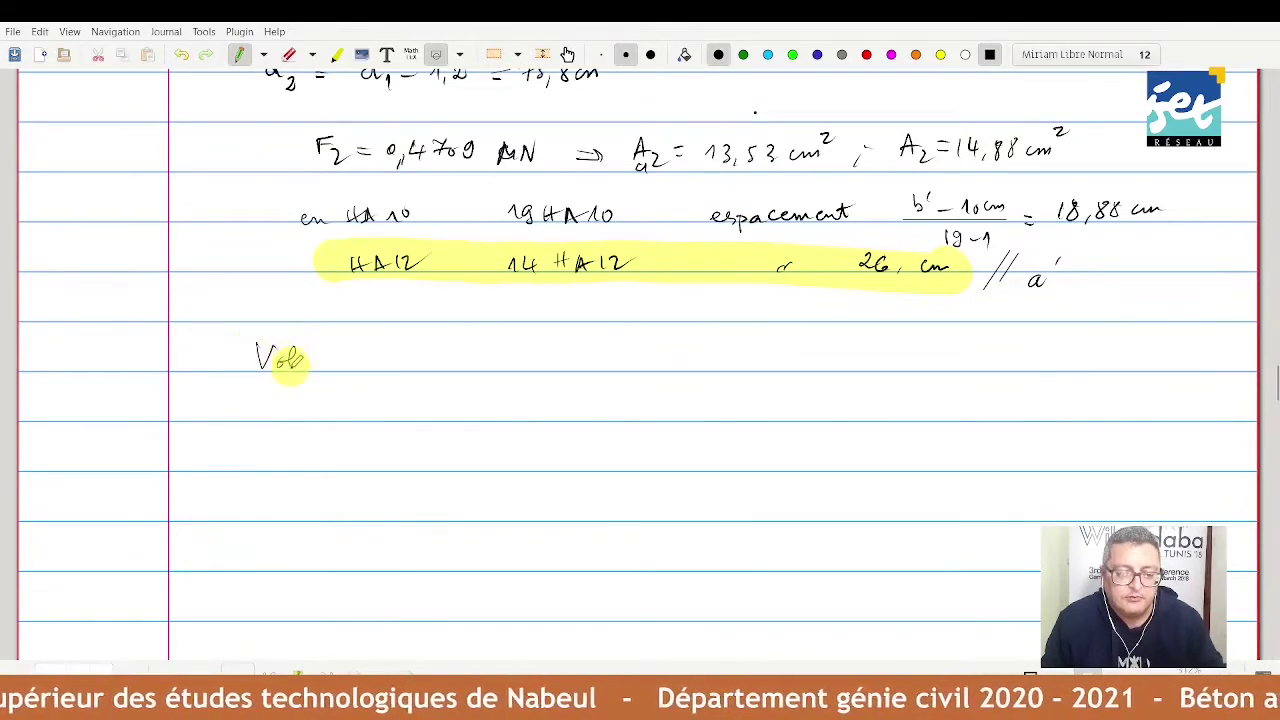
{"action": "left_click_drag", "start_coordinate": [363, 358], "coordinate": [373, 358]}
{"action": "left_click_drag", "start_coordinate": [363, 363], "coordinate": [399, 367]}
{"action": "left_click_drag", "start_coordinate": [410, 362], "coordinate": [432, 350]}
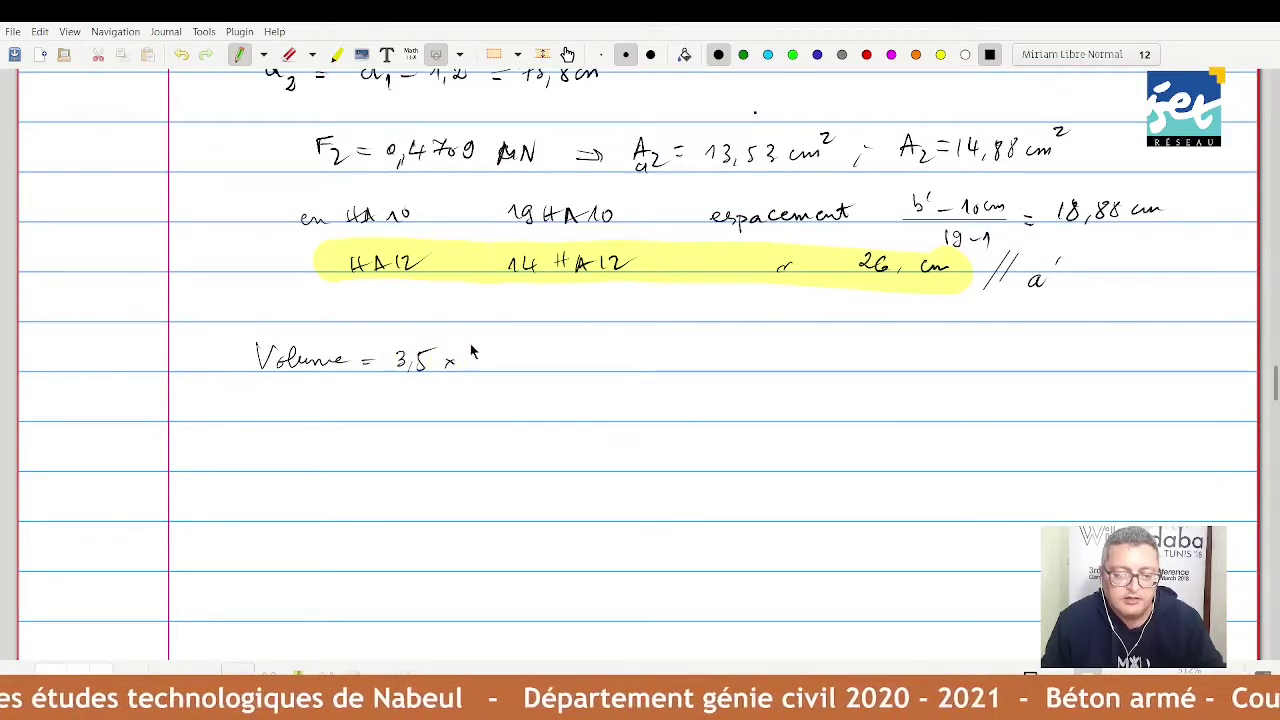
{"action": "left_click_drag", "start_coordinate": [474, 352], "coordinate": [489, 370]}
{"action": "mouse_move", "coordinate": [494, 353]}
{"action": "left_mouse_down"}
{"action": "mouse_move", "coordinate": [495, 367]}
{"action": "mouse_move", "coordinate": [565, 355]}
{"action": "left_mouse_up"}
{"action": "mouse_move", "coordinate": [576, 363]}
{"action": "left_mouse_down"}
{"action": "mouse_move", "coordinate": [594, 353]}
{"action": "mouse_move", "coordinate": [664, 366]}
{"action": "left_mouse_up"}
- Multiply by PU 750 to get 4 515 TND and underline the result
{"action": "mouse_move", "coordinate": [664, 355]}
{"action": "left_mouse_down"}
{"action": "mouse_move", "coordinate": [655, 366]}
{"action": "mouse_move", "coordinate": [706, 368]}
{"action": "left_mouse_up"}
{"action": "mouse_move", "coordinate": [706, 349]}
{"action": "left_mouse_down"}
{"action": "mouse_move", "coordinate": [708, 361]}
{"action": "mouse_move", "coordinate": [734, 349]}
{"action": "left_mouse_up"}
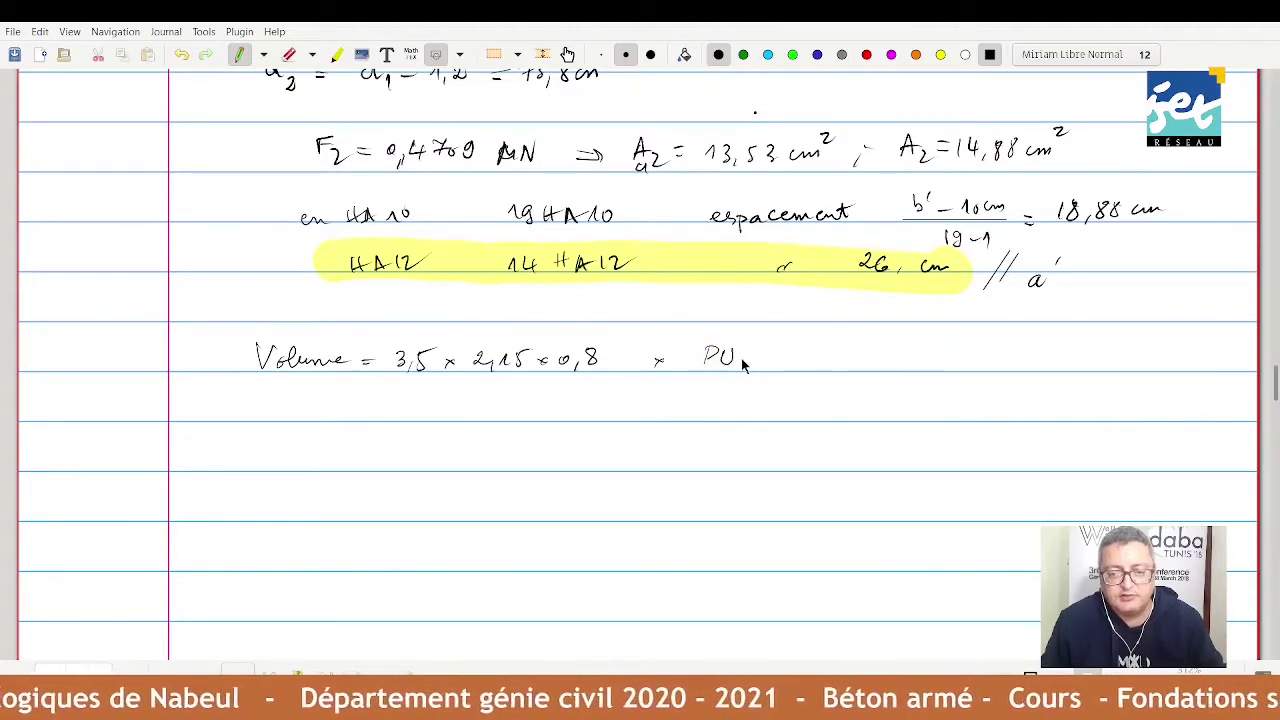
{"action": "mouse_move", "coordinate": [698, 381]}
{"action": "left_mouse_down"}
{"action": "mouse_move", "coordinate": [701, 397]}
{"action": "mouse_move", "coordinate": [785, 358]}
{"action": "left_mouse_up"}
{"action": "left_click_drag", "start_coordinate": [774, 367], "coordinate": [921, 355]}
{"action": "mouse_move", "coordinate": [913, 356]}
{"action": "left_mouse_down"}
{"action": "mouse_move", "coordinate": [912, 367]}
{"action": "mouse_move", "coordinate": [945, 355]}
{"action": "mouse_move", "coordinate": [935, 366]}
{"action": "left_mouse_up"}
{"action": "left_click_drag", "start_coordinate": [822, 384], "coordinate": [921, 384]}
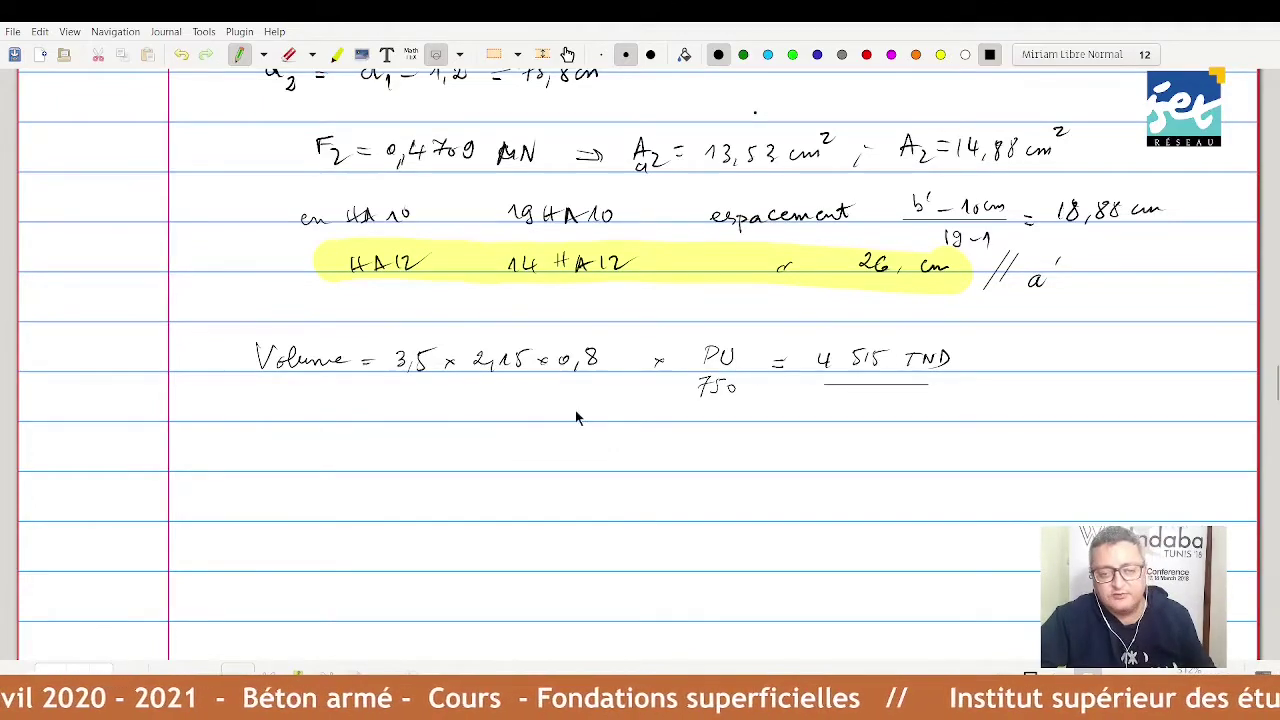
- Review the earlier pages, then start answer 5) with 'Gros' below the Volume line
{"action": "scroll", "coordinate": [842, 422], "scroll_direction": "up", "scroll_amount": 2}
{"action": "scroll", "coordinate": [825, 424], "scroll_direction": "up", "scroll_amount": 4}
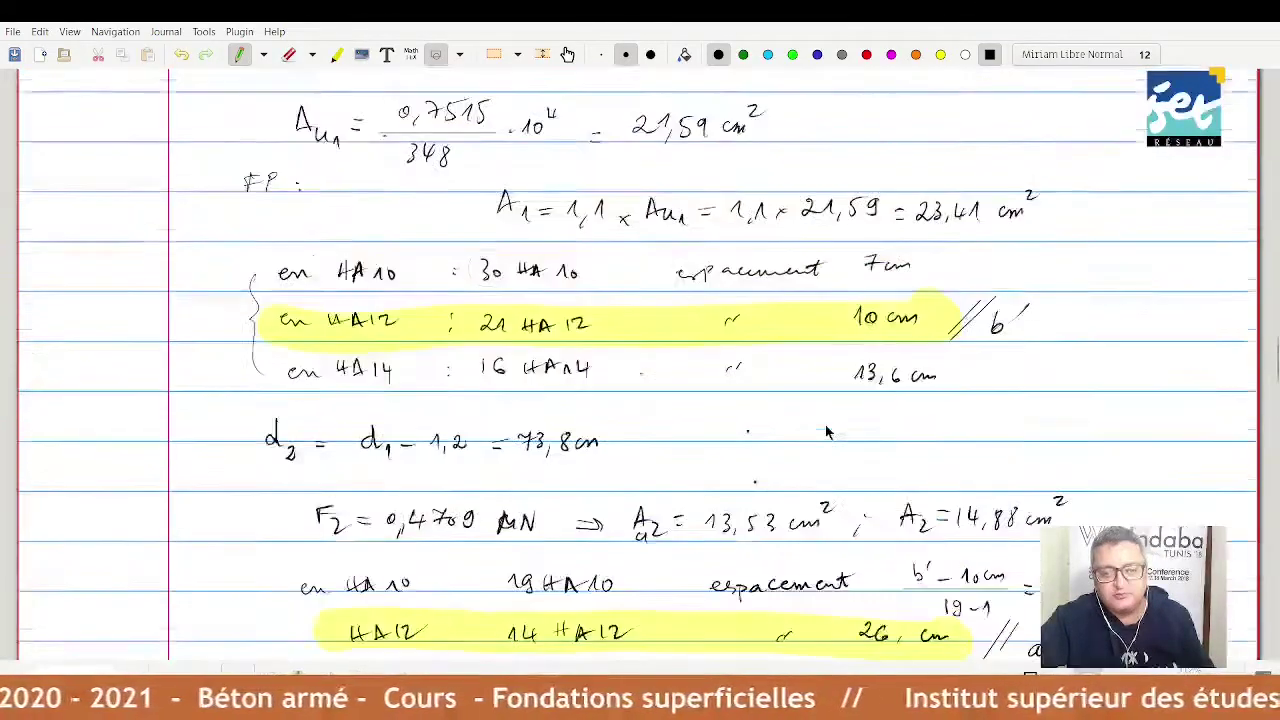
{"action": "scroll", "coordinate": [827, 432], "scroll_direction": "up", "scroll_amount": 3}
{"action": "scroll", "coordinate": [826, 432], "scroll_direction": "up", "scroll_amount": 2}
{"action": "scroll", "coordinate": [826, 430], "scroll_direction": "up", "scroll_amount": 4}
{"action": "scroll", "coordinate": [826, 430], "scroll_direction": "up", "scroll_amount": 6}
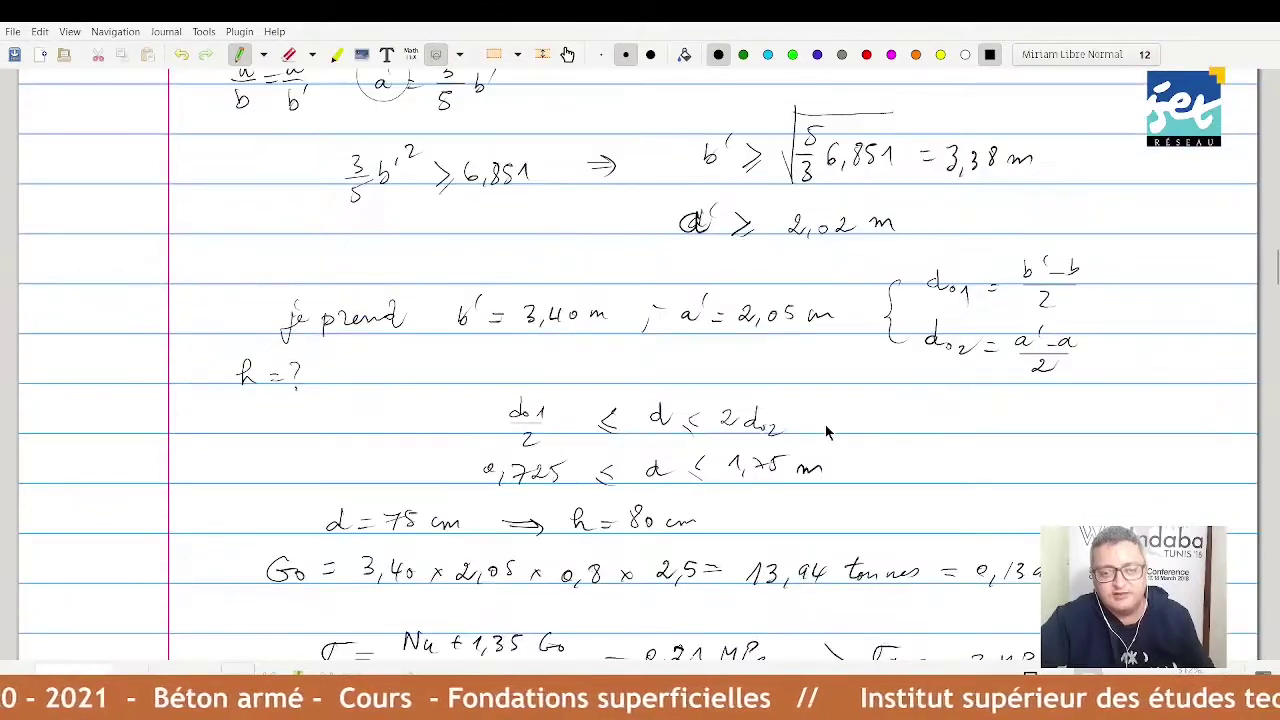
{"action": "scroll", "coordinate": [826, 430], "scroll_direction": "up", "scroll_amount": 4}
{"action": "scroll", "coordinate": [826, 430], "scroll_direction": "down", "scroll_amount": 6}
{"action": "scroll", "coordinate": [826, 430], "scroll_direction": "down", "scroll_amount": 8}
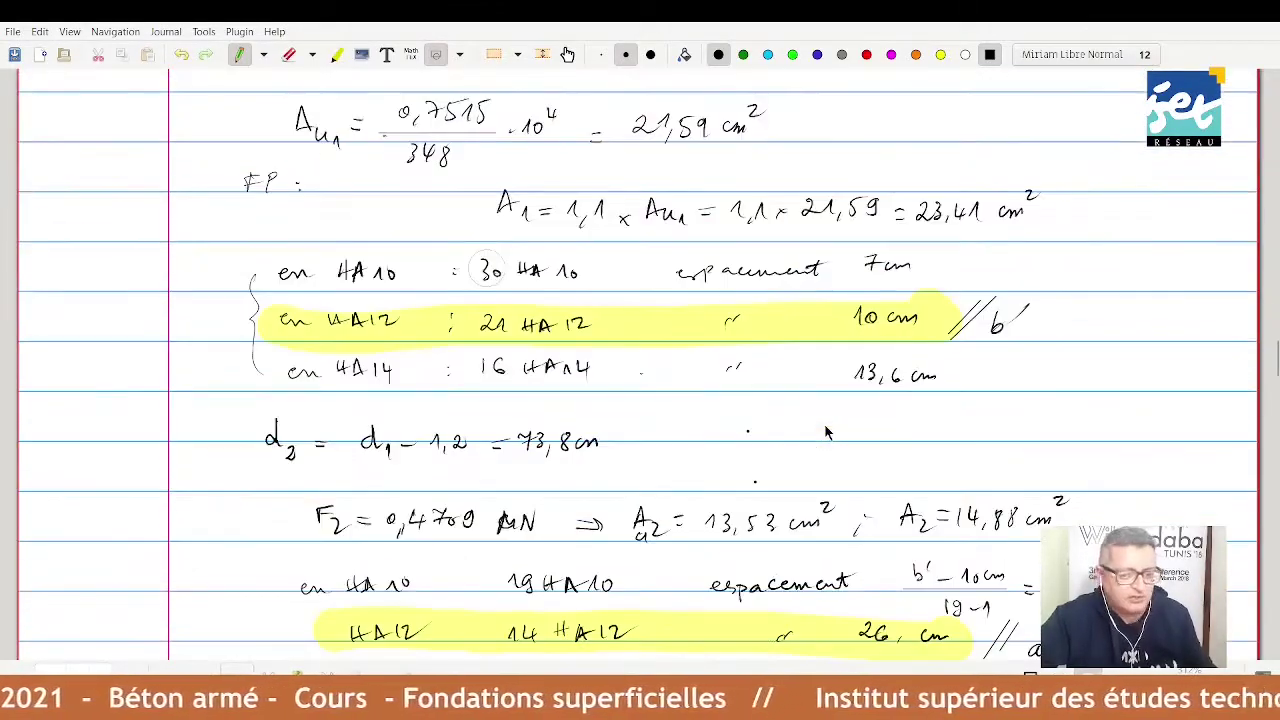
{"action": "scroll", "coordinate": [826, 432], "scroll_direction": "up", "scroll_amount": 6}
{"action": "scroll", "coordinate": [826, 432], "scroll_direction": "up", "scroll_amount": 4}
{"action": "scroll", "coordinate": [826, 432], "scroll_direction": "up", "scroll_amount": 5}
{"action": "scroll", "coordinate": [826, 432], "scroll_direction": "down", "scroll_amount": 15}
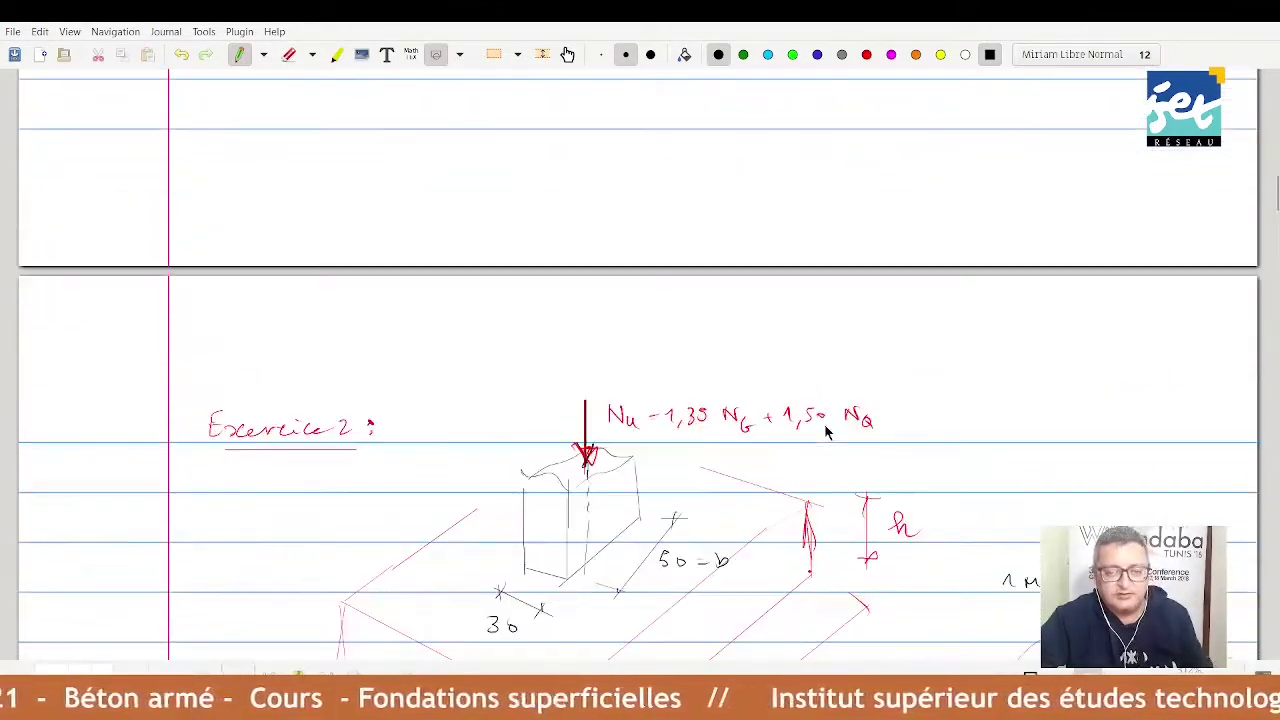
{"action": "scroll", "coordinate": [826, 432], "scroll_direction": "down", "scroll_amount": 5}
{"action": "scroll", "coordinate": [824, 432], "scroll_direction": "down", "scroll_amount": 10}
{"action": "scroll", "coordinate": [824, 432], "scroll_direction": "up", "scroll_amount": 3}
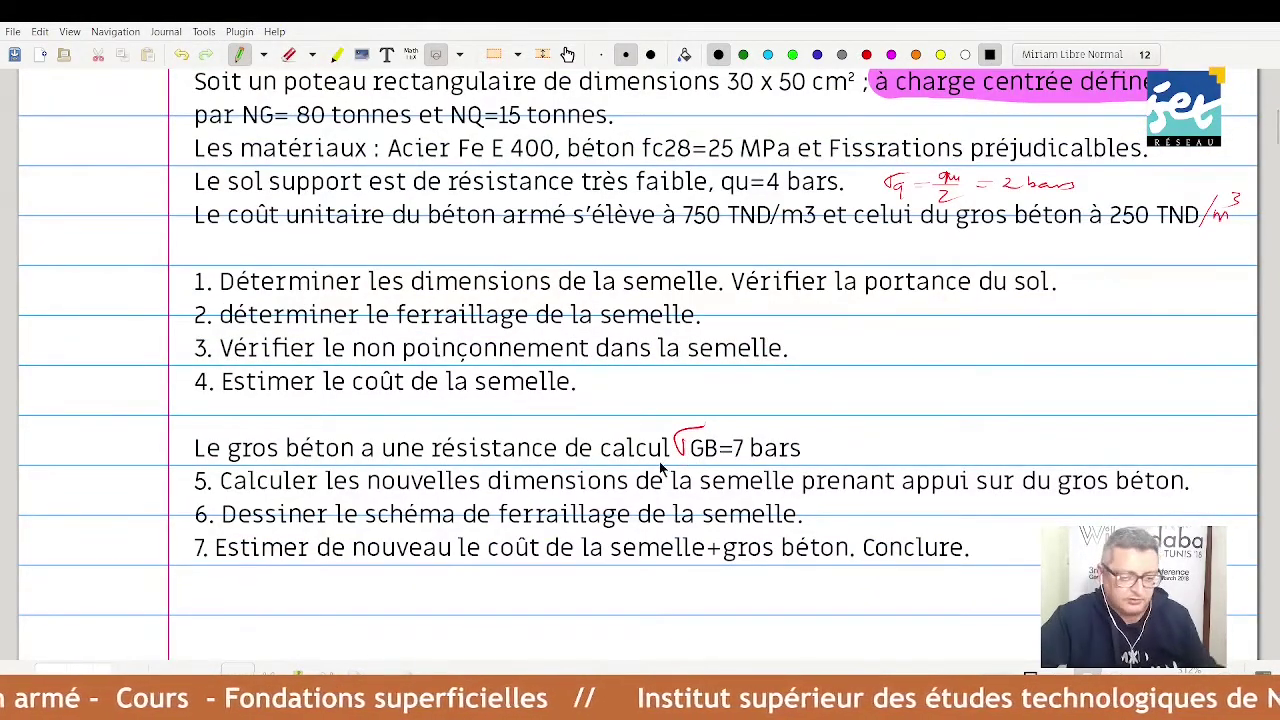
{"action": "scroll", "coordinate": [659, 461], "scroll_direction": "down", "scroll_amount": 5}
{"action": "scroll", "coordinate": [660, 466], "scroll_direction": "down", "scroll_amount": 5}
{"action": "scroll", "coordinate": [660, 468], "scroll_direction": "down", "scroll_amount": 5}
{"action": "scroll", "coordinate": [604, 495], "scroll_direction": "down", "scroll_amount": 5}
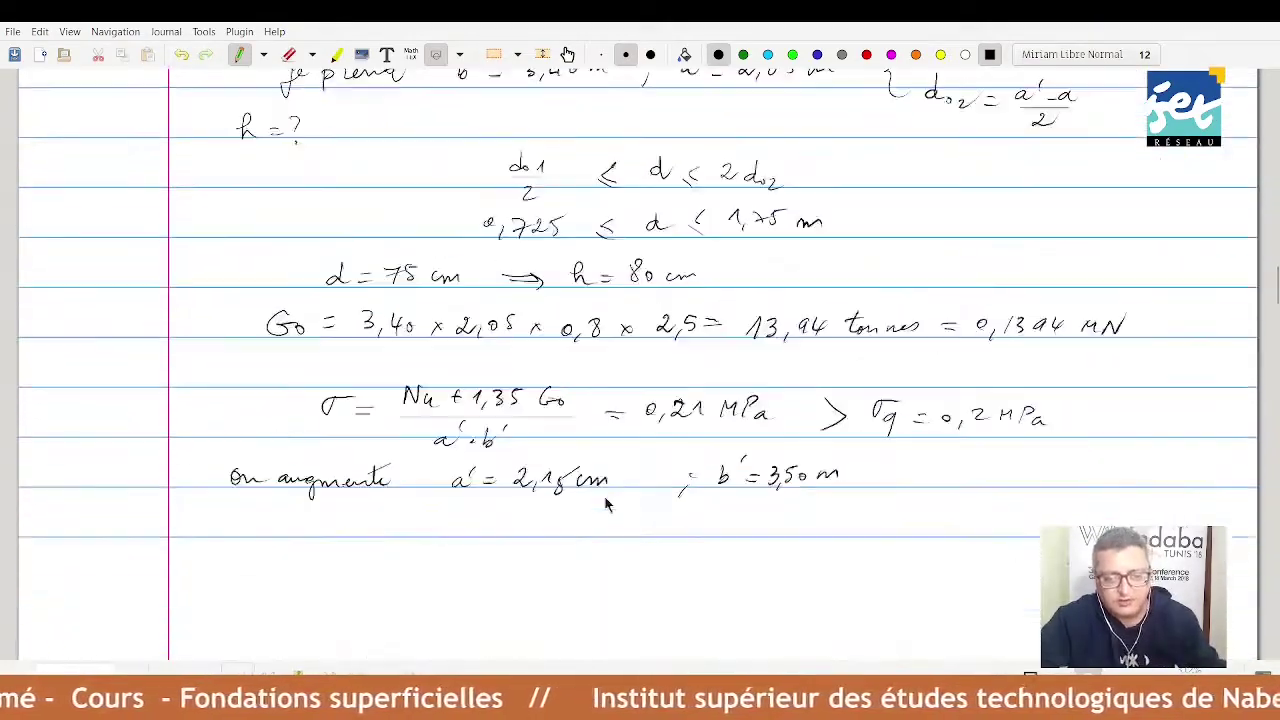
{"action": "scroll", "coordinate": [600, 497], "scroll_direction": "down", "scroll_amount": 5}
{"action": "scroll", "coordinate": [595, 499], "scroll_direction": "down", "scroll_amount": 5}
{"action": "scroll", "coordinate": [585, 503], "scroll_direction": "down", "scroll_amount": 5}
{"action": "scroll", "coordinate": [582, 503], "scroll_direction": "up", "scroll_amount": 1}
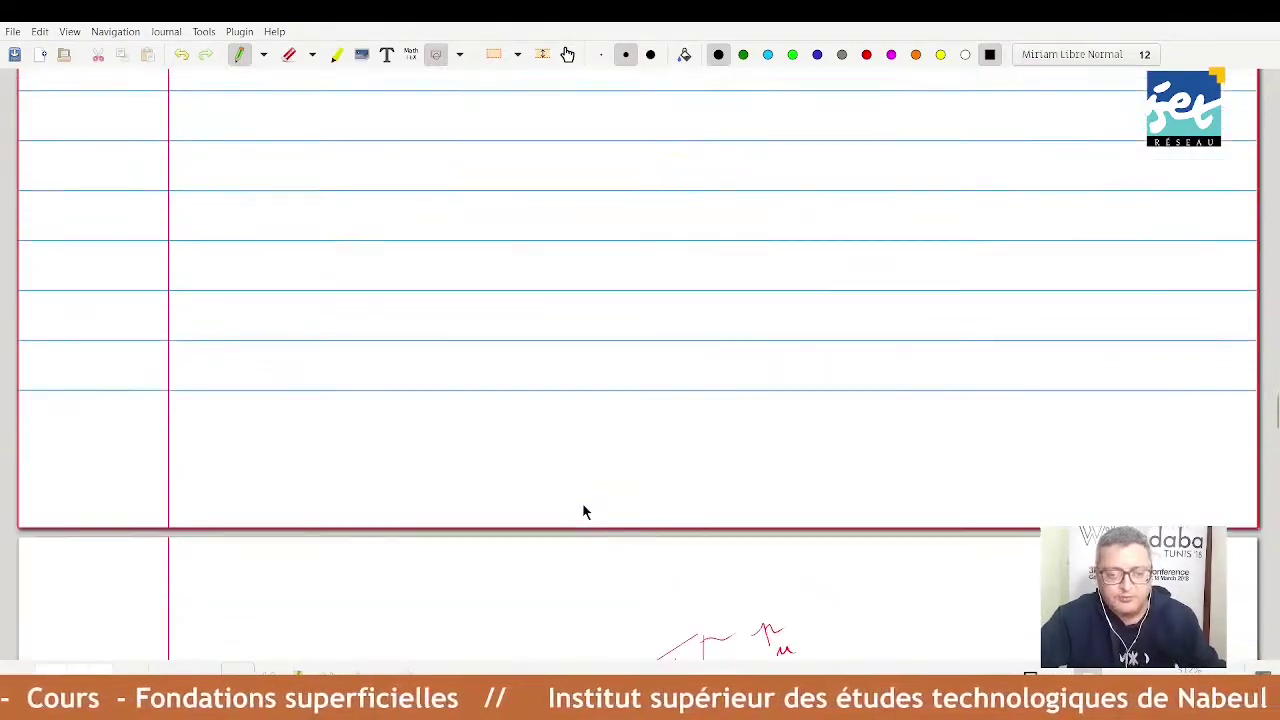
{"action": "scroll", "coordinate": [582, 503], "scroll_direction": "down", "scroll_amount": 1}
{"action": "scroll", "coordinate": [576, 490], "scroll_direction": "up", "scroll_amount": 5}
{"action": "scroll", "coordinate": [576, 490], "scroll_direction": "up", "scroll_amount": 1}
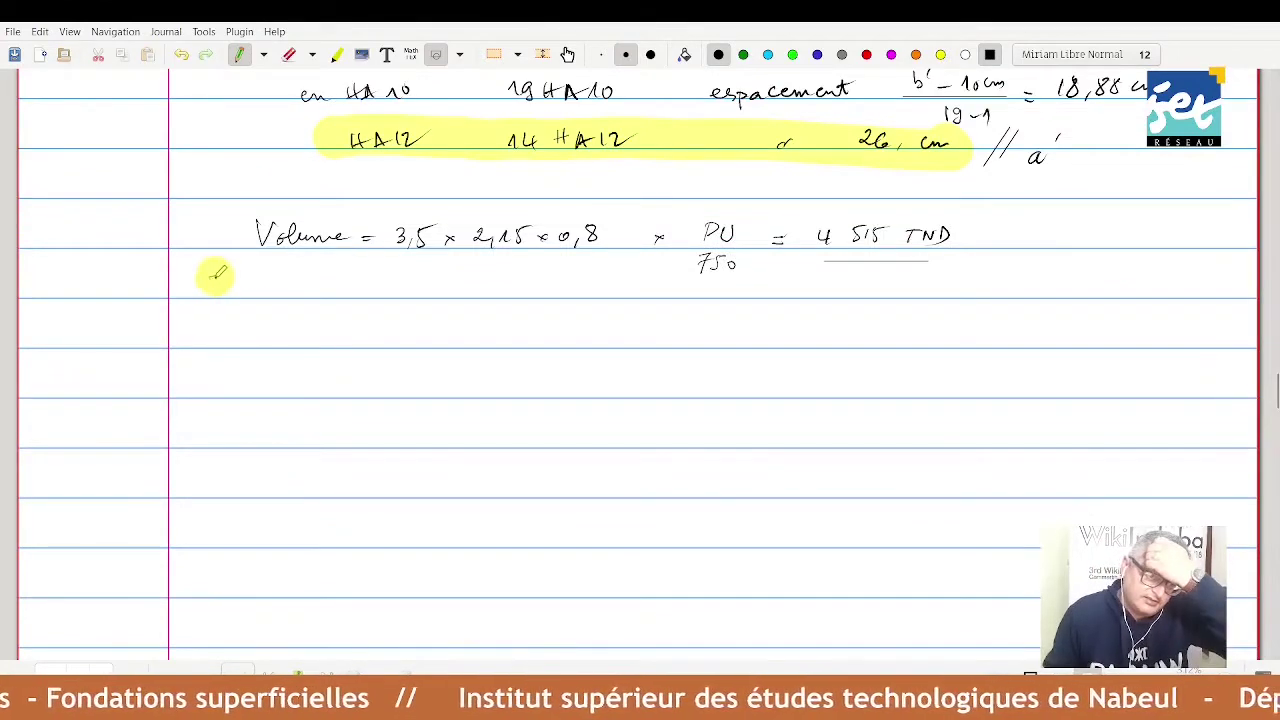
{"action": "mouse_move", "coordinate": [219, 276]}
{"action": "left_mouse_down"}
{"action": "mouse_move", "coordinate": [208, 295]}
{"action": "mouse_move", "coordinate": [228, 302]}
{"action": "left_mouse_up"}
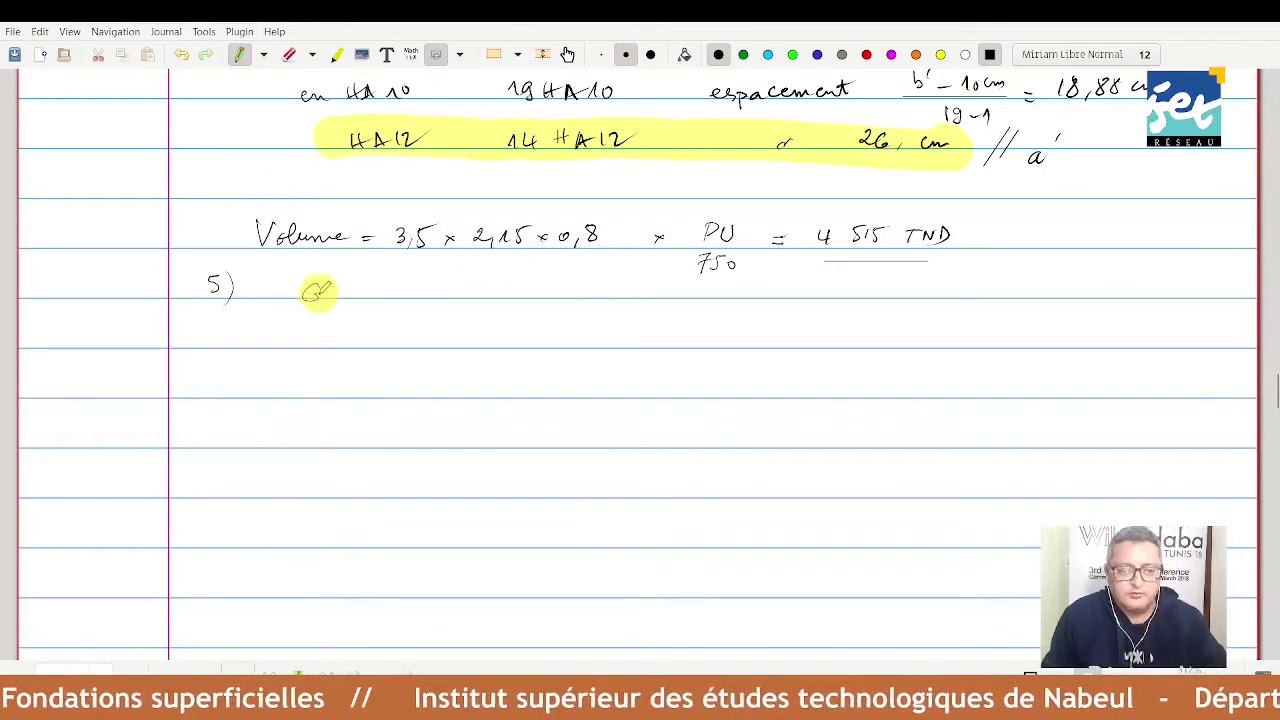
{"action": "left_click_drag", "start_coordinate": [316, 291], "coordinate": [428, 283]}
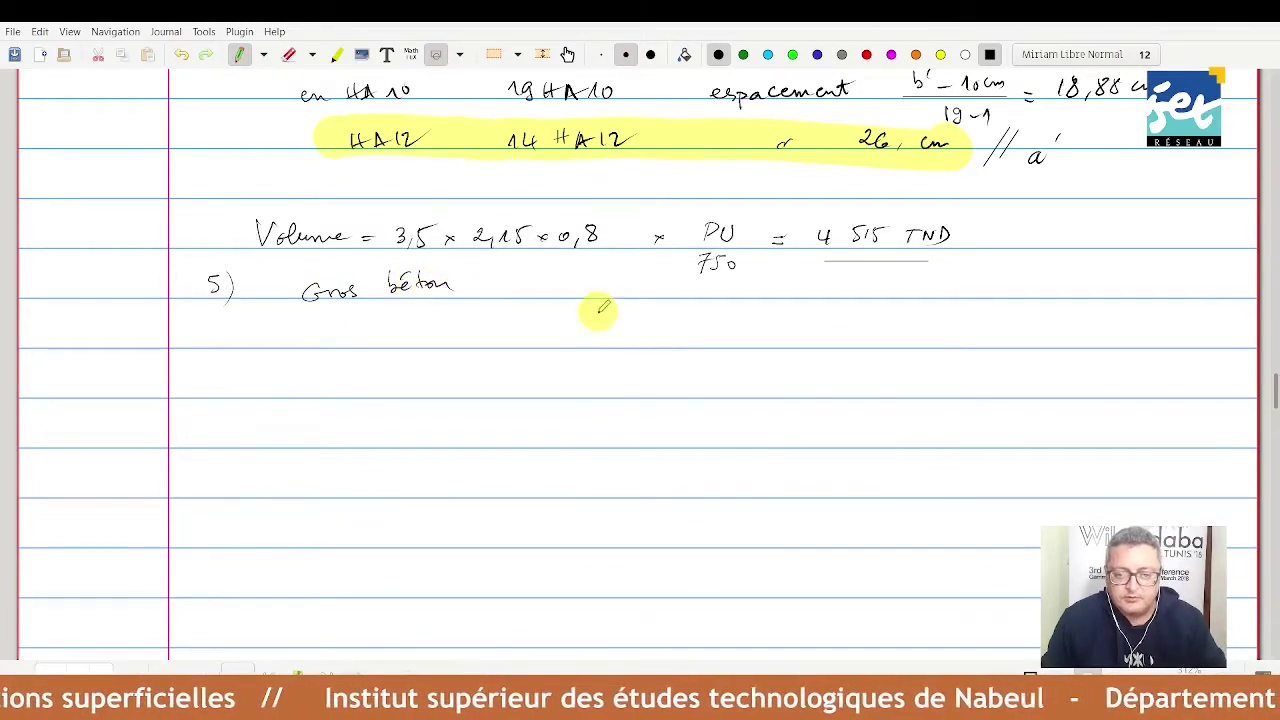
- Draw the footing above a rectangular block labelled 'béton' and 250 kg/m³
{"action": "mouse_move", "coordinate": [601, 309]}
{"action": "left_mouse_down"}
{"action": "mouse_move", "coordinate": [604, 360]}
{"action": "mouse_move", "coordinate": [533, 362]}
{"action": "mouse_move", "coordinate": [532, 395]}
{"action": "mouse_move", "coordinate": [702, 386]}
{"action": "left_mouse_up"}
{"action": "mouse_move", "coordinate": [640, 312]}
{"action": "left_mouse_down"}
{"action": "mouse_move", "coordinate": [640, 356]}
{"action": "mouse_move", "coordinate": [705, 358]}
{"action": "mouse_move", "coordinate": [709, 390]}
{"action": "left_mouse_up"}
{"action": "left_click_drag", "start_coordinate": [522, 391], "coordinate": [720, 391]}
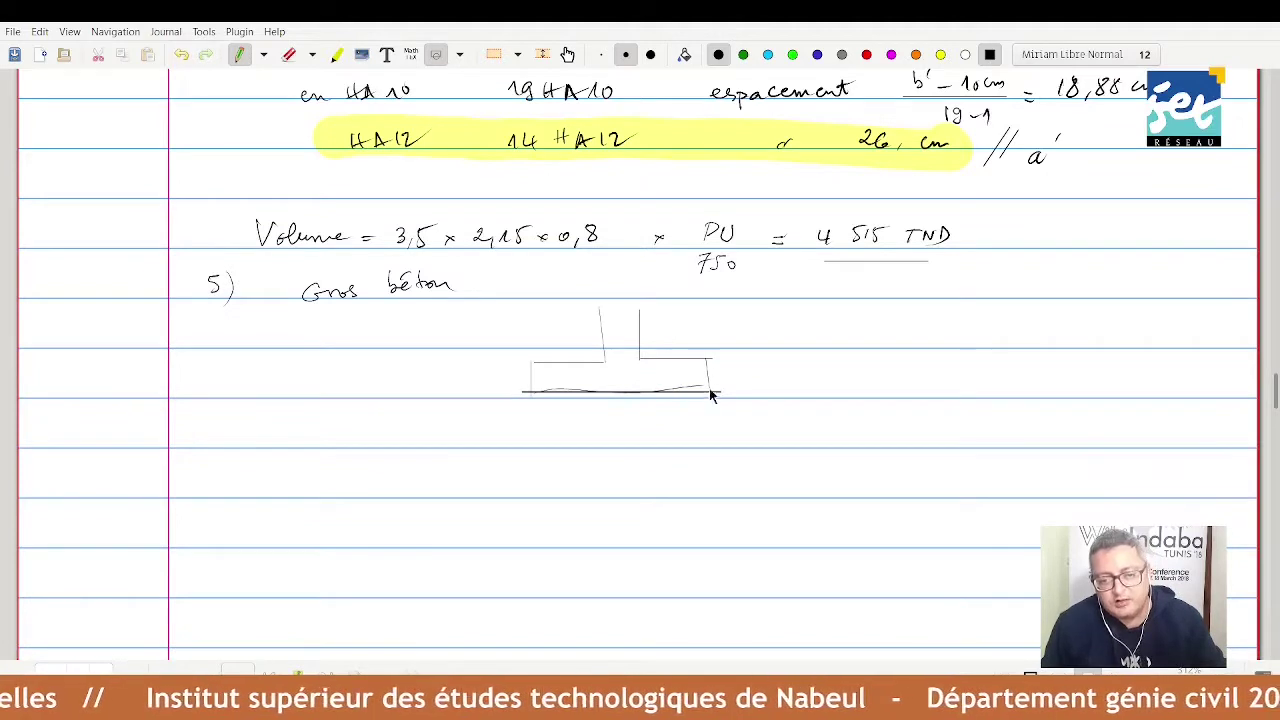
{"action": "left_click_drag", "start_coordinate": [722, 391], "coordinate": [800, 391]}
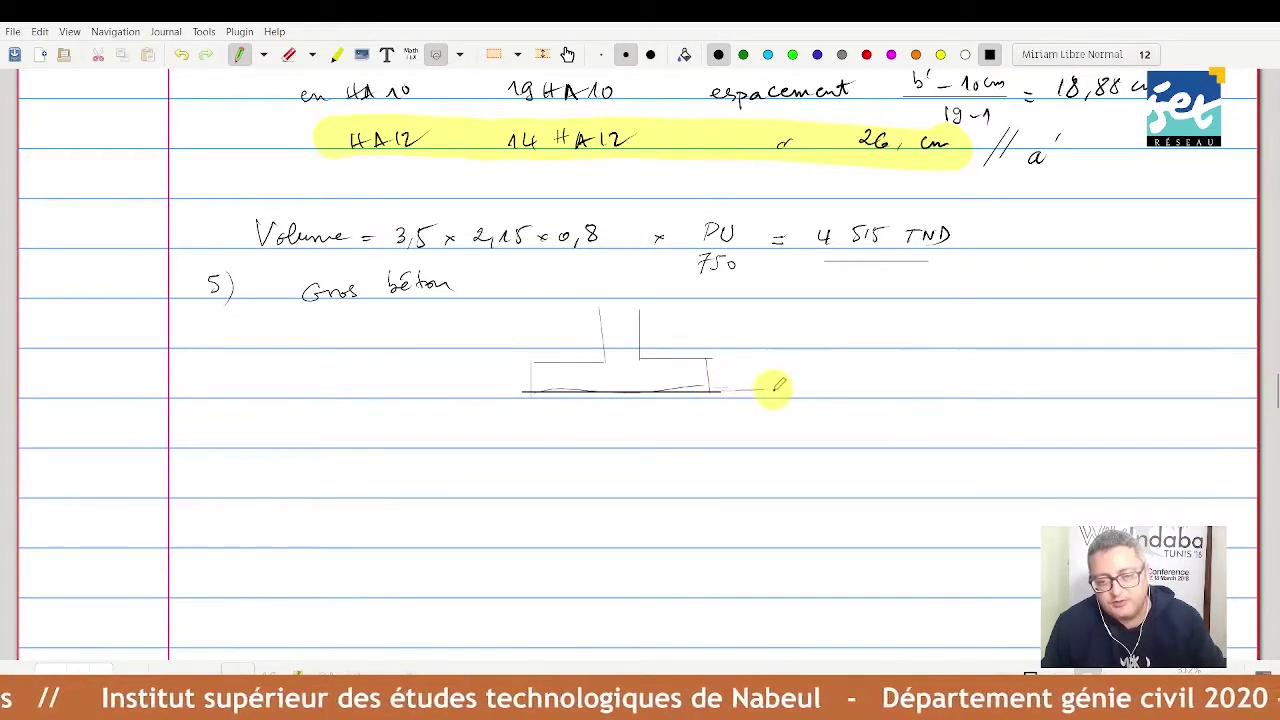
{"action": "mouse_move", "coordinate": [520, 392]}
{"action": "left_mouse_down"}
{"action": "mouse_move", "coordinate": [434, 393]}
{"action": "mouse_move", "coordinate": [438, 510]}
{"action": "mouse_move", "coordinate": [816, 513]}
{"action": "left_mouse_up"}
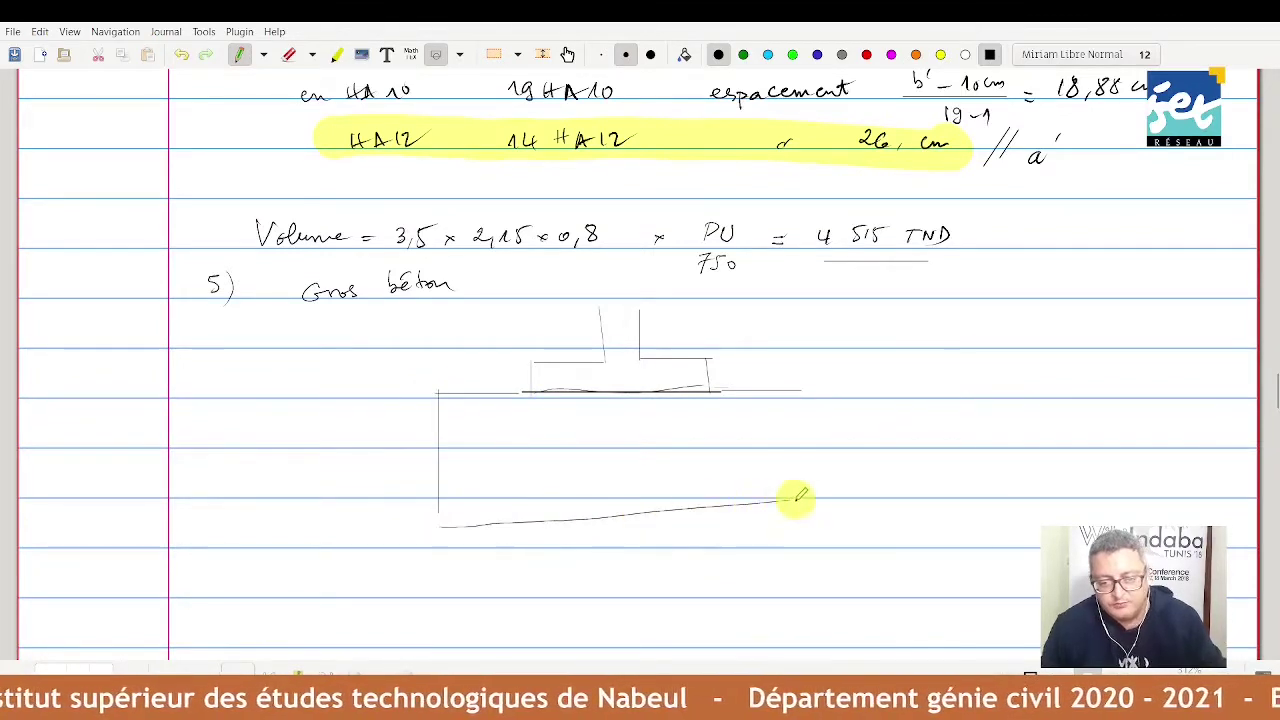
{"action": "left_click_drag", "start_coordinate": [803, 393], "coordinate": [802, 495]}
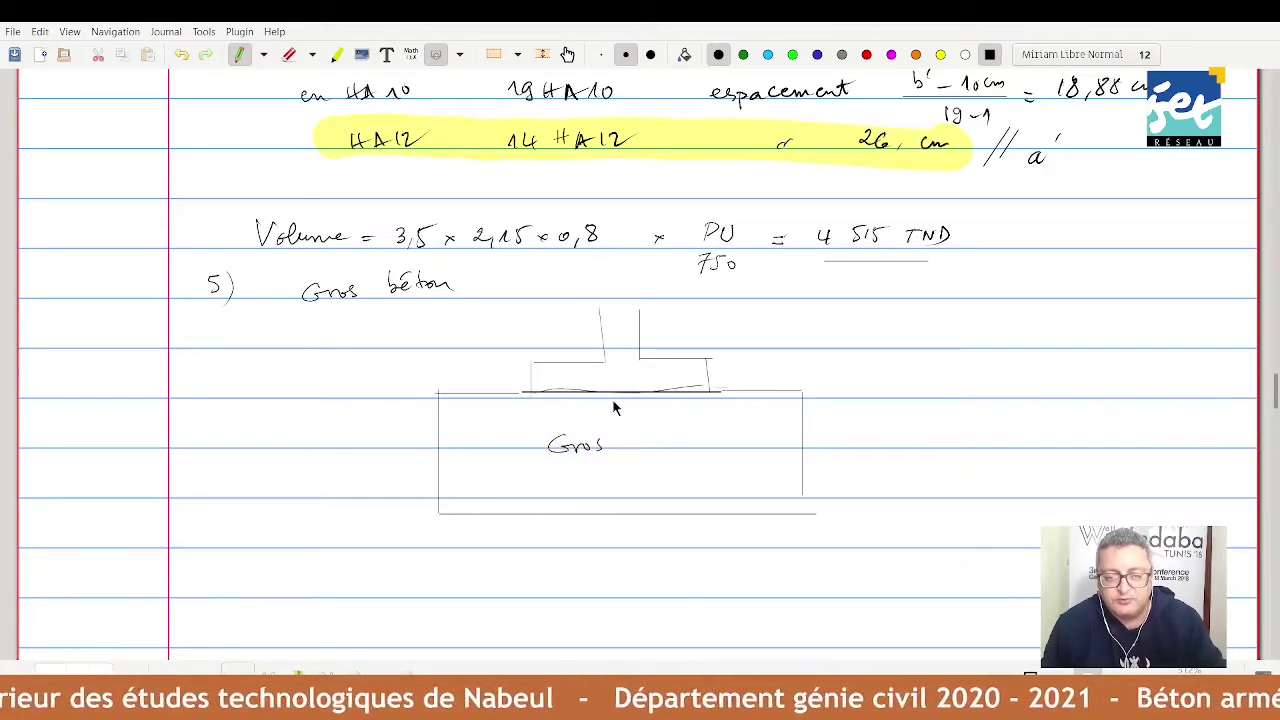
{"action": "left_click_drag", "start_coordinate": [624, 433], "coordinate": [652, 437]}
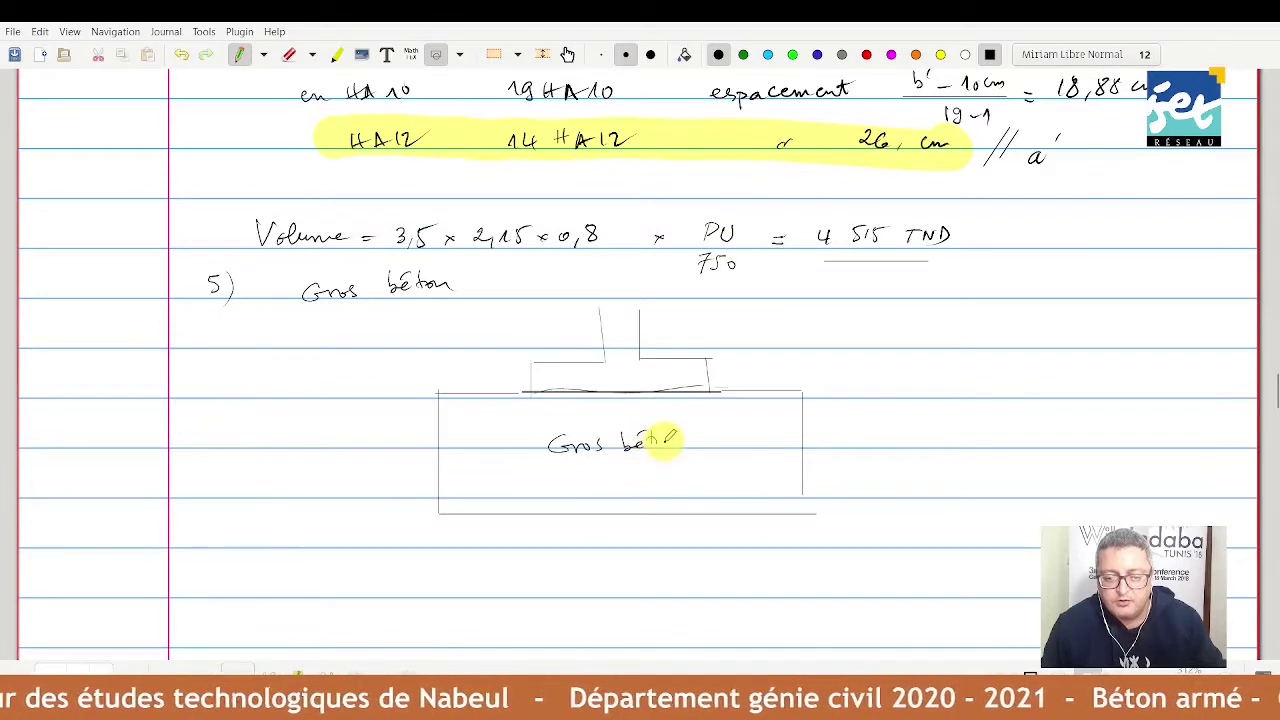
{"action": "mouse_move", "coordinate": [571, 478]}
{"action": "left_mouse_down"}
{"action": "mouse_move", "coordinate": [655, 492]}
{"action": "mouse_move", "coordinate": [674, 480]}
{"action": "left_mouse_up"}
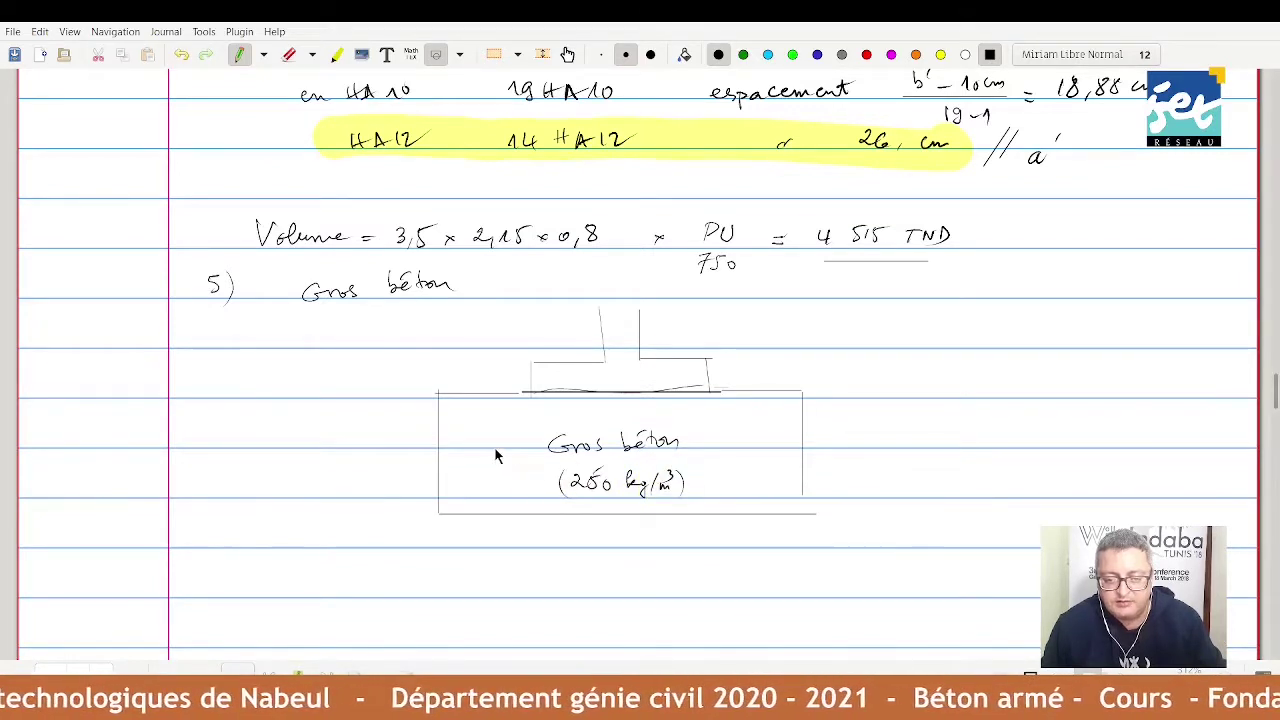
- Sprinkle gravel dots throughout the block and retrace the footing's left step
{"action": "left_click_drag", "start_coordinate": [500, 450], "coordinate": [480, 472]}
{"action": "left_click_drag", "start_coordinate": [460, 422], "coordinate": [488, 428]}
{"action": "left_click_drag", "start_coordinate": [504, 419], "coordinate": [523, 412]}
{"action": "left_click_drag", "start_coordinate": [516, 436], "coordinate": [521, 459]}
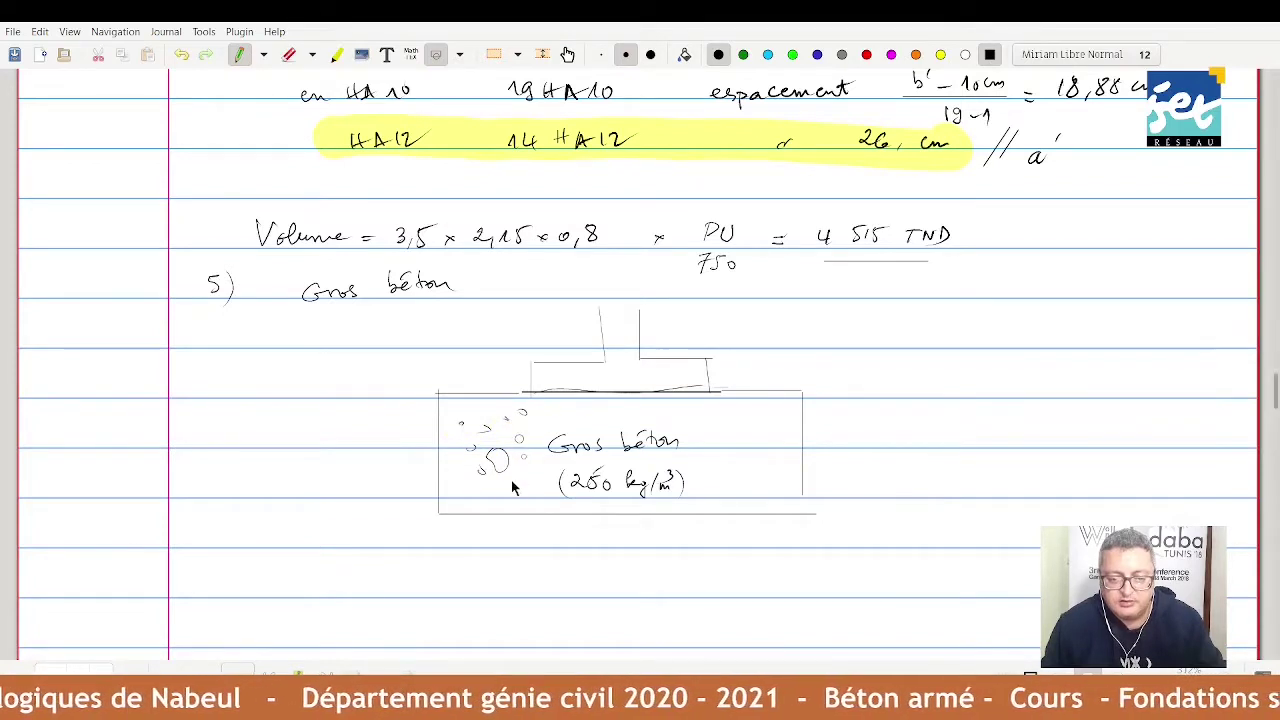
{"action": "left_click", "coordinate": [715, 432]}
{"action": "left_click", "coordinate": [615, 413]}
{"action": "left_click", "coordinate": [652, 416]}
{"action": "left_click_drag", "start_coordinate": [708, 450], "coordinate": [762, 432]}
{"action": "left_click", "coordinate": [728, 461]}
{"action": "mouse_move", "coordinate": [771, 410]}
{"action": "left_mouse_down"}
{"action": "mouse_move", "coordinate": [757, 457]}
{"action": "mouse_move", "coordinate": [721, 477]}
{"action": "left_mouse_up"}
{"action": "left_click", "coordinate": [731, 473]}
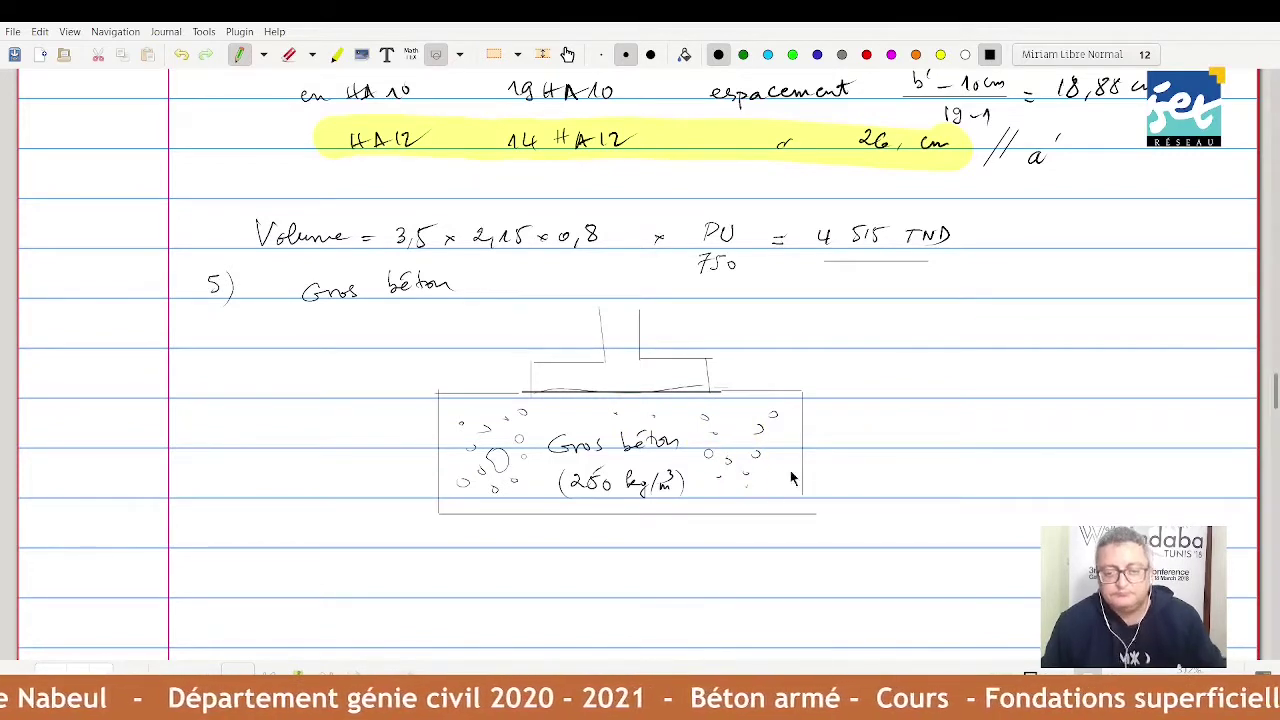
{"action": "mouse_move", "coordinate": [530, 390]}
{"action": "left_mouse_down"}
{"action": "mouse_move", "coordinate": [528, 360]}
{"action": "mouse_move", "coordinate": [605, 358]}
{"action": "left_mouse_up"}
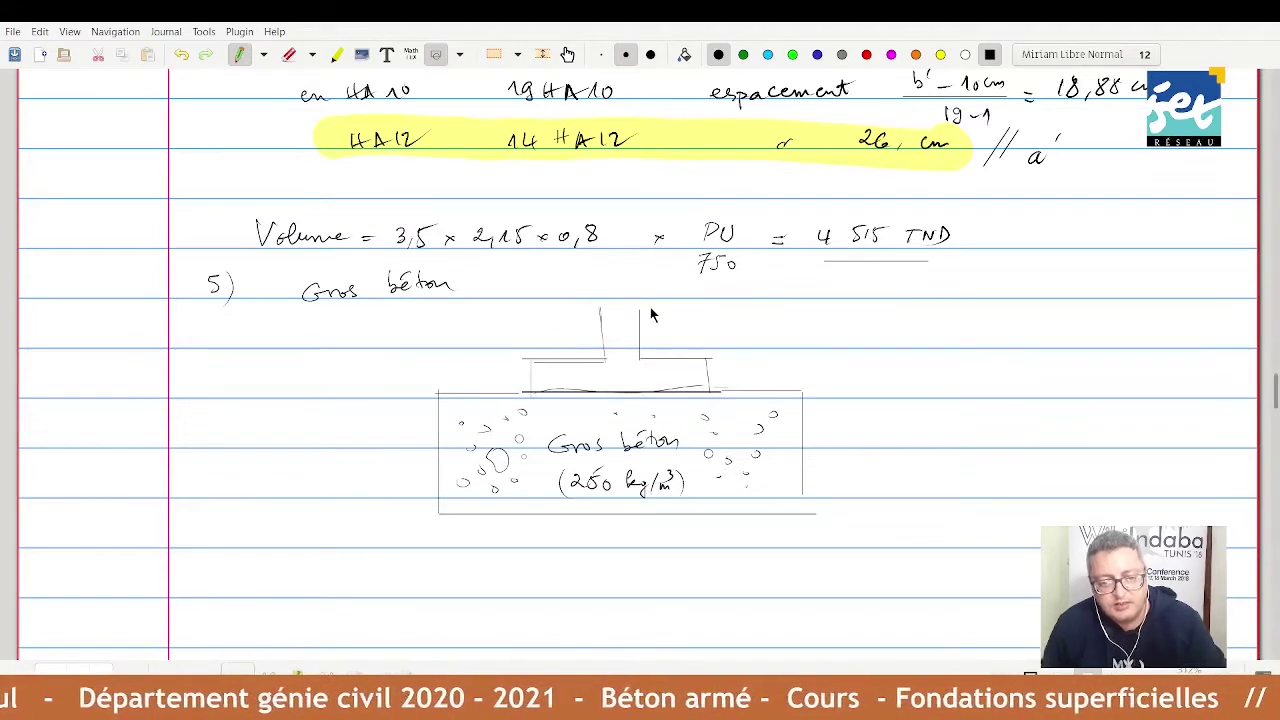
- Draw the Nu load arrow and the centre axis through the block, then write a',b' below
{"action": "mouse_move", "coordinate": [637, 306]}
{"action": "left_mouse_down"}
{"action": "mouse_move", "coordinate": [715, 357]}
{"action": "mouse_move", "coordinate": [710, 388]}
{"action": "left_mouse_up"}
{"action": "mouse_move", "coordinate": [618, 286]}
{"action": "left_mouse_down"}
{"action": "mouse_move", "coordinate": [619, 310]}
{"action": "mouse_move", "coordinate": [662, 281]}
{"action": "mouse_move", "coordinate": [675, 292]}
{"action": "mouse_move", "coordinate": [620, 440]}
{"action": "mouse_move", "coordinate": [619, 512]}
{"action": "left_mouse_up"}
{"action": "left_click_drag", "start_coordinate": [616, 538], "coordinate": [616, 556]}
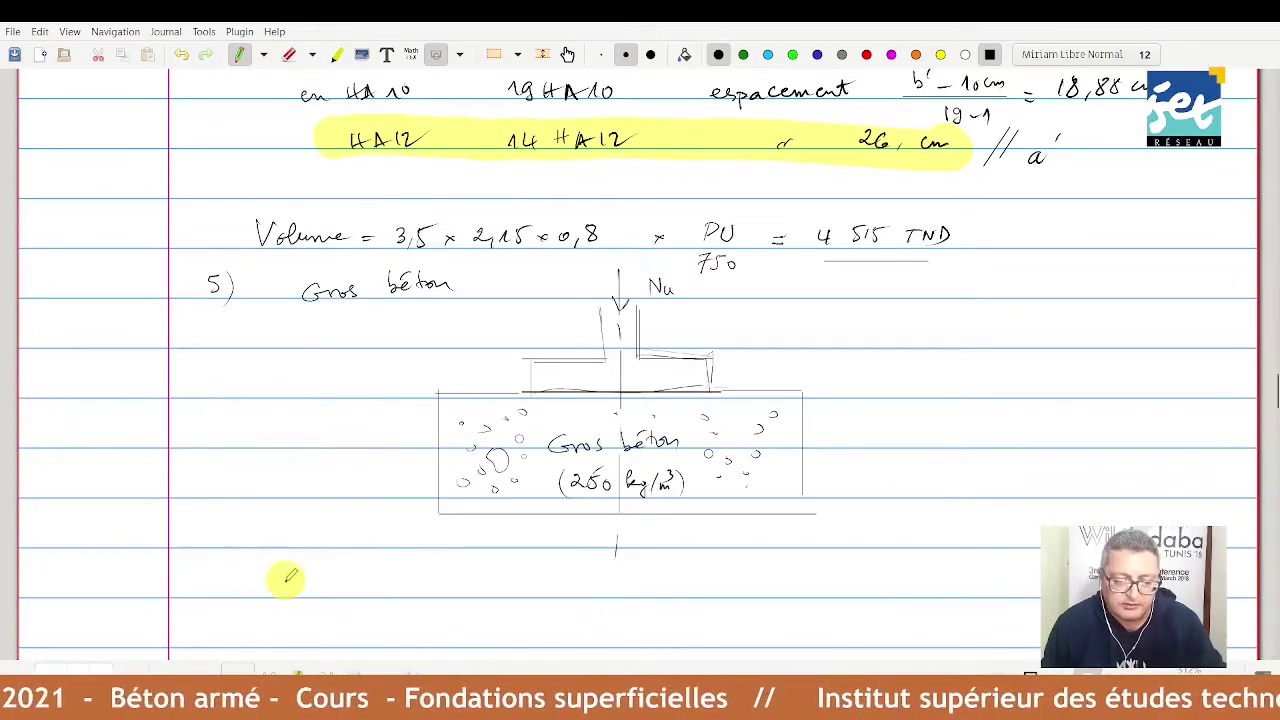
{"action": "left_click_drag", "start_coordinate": [284, 577], "coordinate": [288, 574]}
{"action": "mouse_move", "coordinate": [300, 584]}
{"action": "left_mouse_down"}
{"action": "mouse_move", "coordinate": [318, 587]}
{"action": "mouse_move", "coordinate": [326, 572]}
{"action": "mouse_move", "coordinate": [368, 592]}
{"action": "left_mouse_up"}
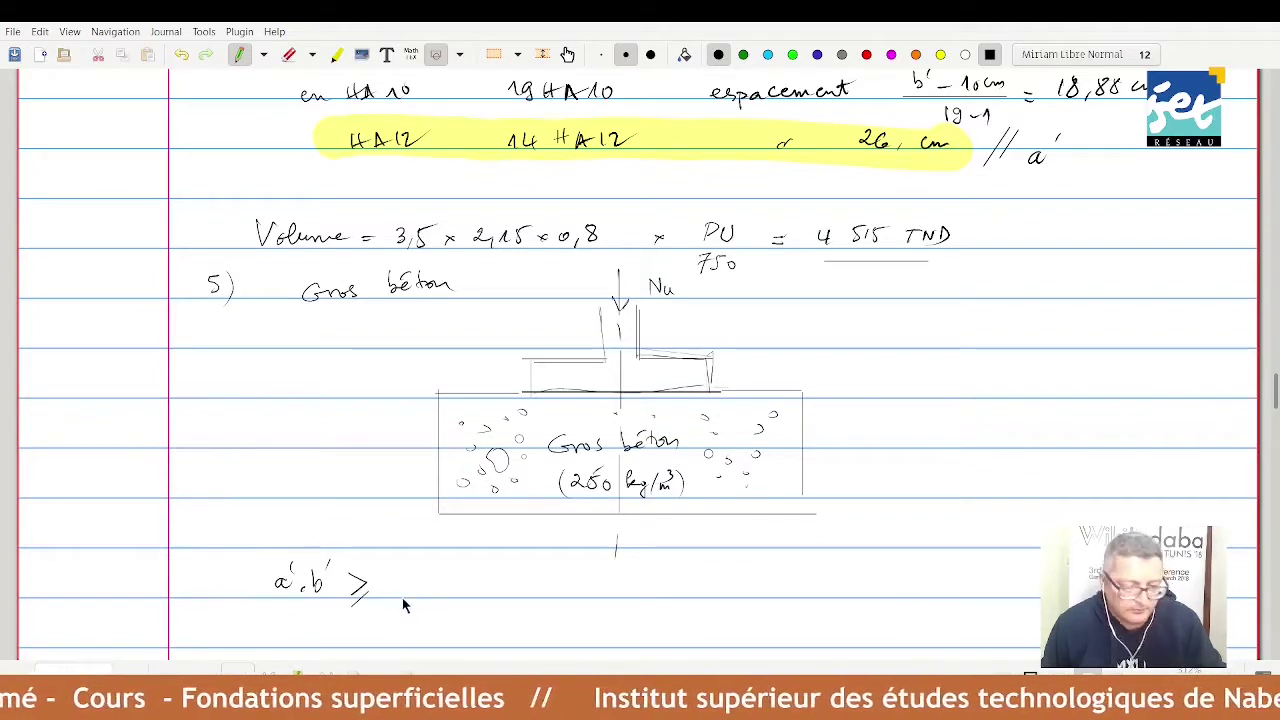
- Write the right-hand side (Nu + 1,35 Go)/σGB of the a',b' inequality
{"action": "left_click_drag", "start_coordinate": [404, 574], "coordinate": [409, 566]}
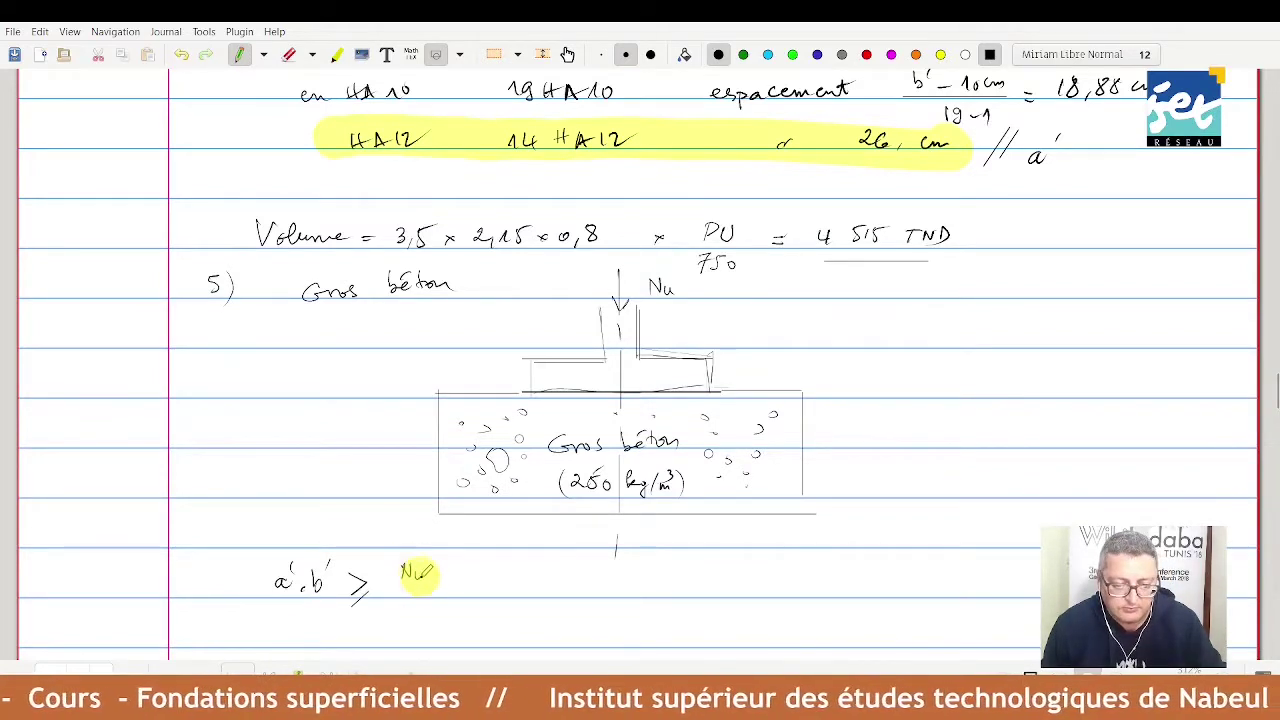
{"action": "left_click_drag", "start_coordinate": [441, 572], "coordinate": [453, 571]}
{"action": "left_click_drag", "start_coordinate": [447, 565], "coordinate": [459, 578]}
{"action": "left_click_drag", "start_coordinate": [464, 575], "coordinate": [521, 573]}
{"action": "mouse_move", "coordinate": [400, 588]}
{"action": "left_mouse_down"}
{"action": "mouse_move", "coordinate": [524, 584]}
{"action": "mouse_move", "coordinate": [447, 609]}
{"action": "mouse_move", "coordinate": [470, 598]}
{"action": "mouse_move", "coordinate": [467, 621]}
{"action": "left_mouse_up"}
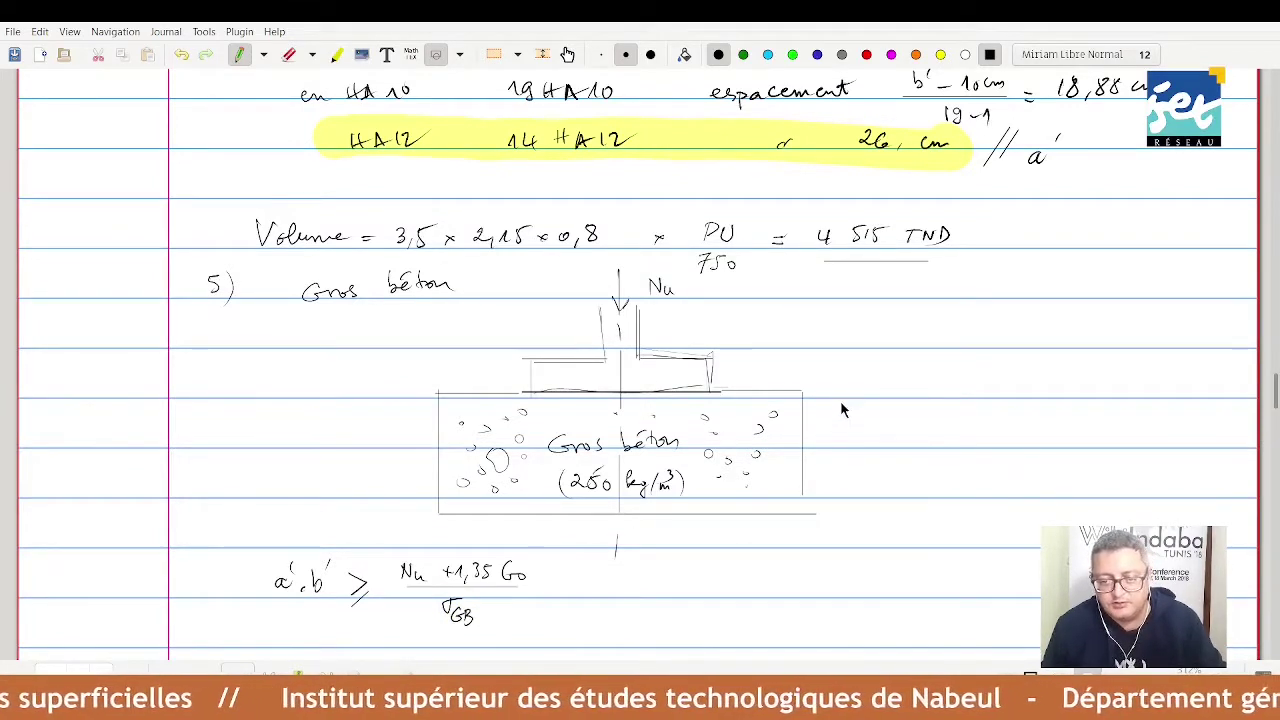
- Dimension the block depth as ≥ 70 cm and mark the footing overhangs with arrows
{"action": "mouse_move", "coordinate": [833, 390]}
{"action": "left_mouse_down"}
{"action": "mouse_move", "coordinate": [862, 390]}
{"action": "mouse_move", "coordinate": [856, 499]}
{"action": "left_mouse_up"}
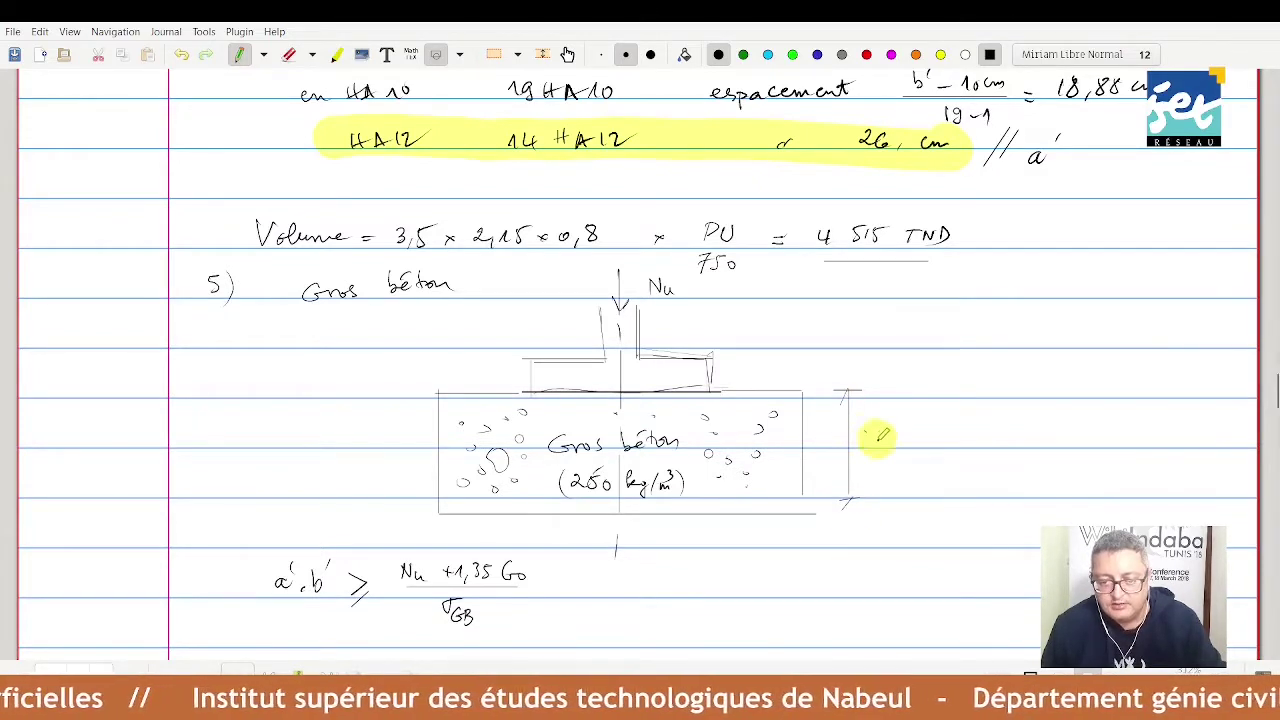
{"action": "mouse_move", "coordinate": [866, 432]}
{"action": "left_mouse_down"}
{"action": "mouse_move", "coordinate": [868, 447]}
{"action": "mouse_move", "coordinate": [940, 447]}
{"action": "left_mouse_up"}
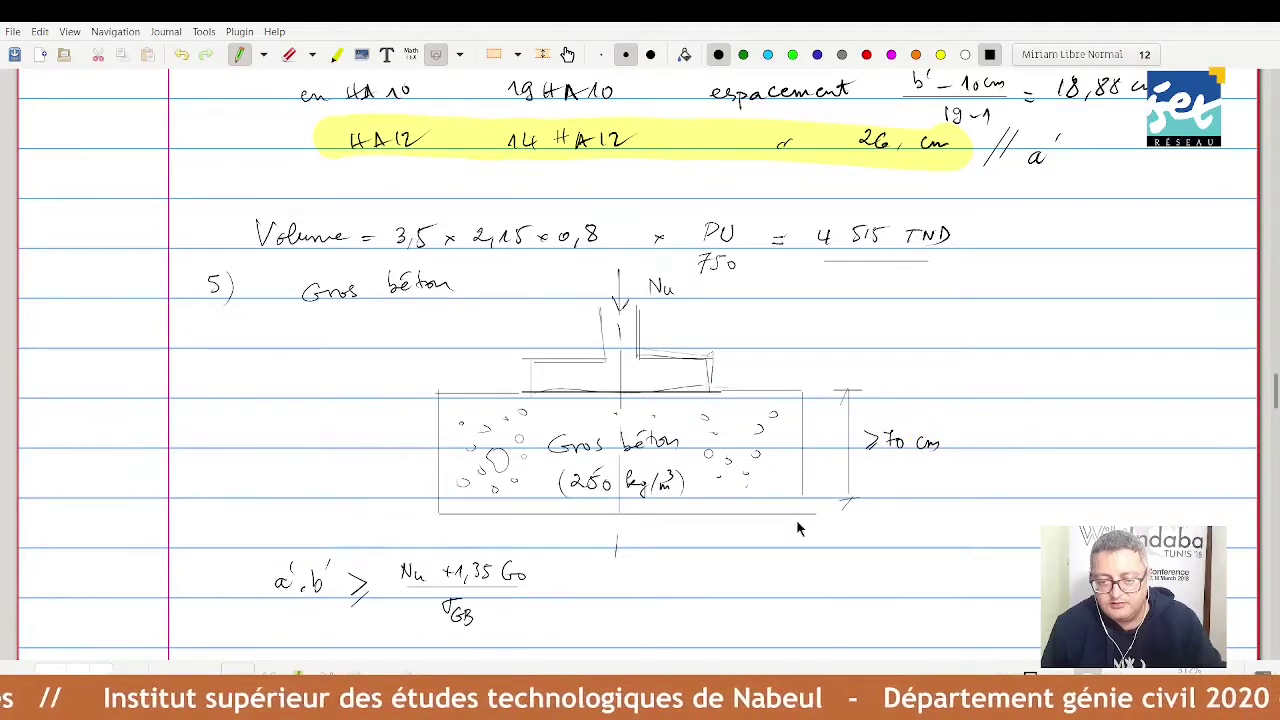
{"action": "left_click_drag", "start_coordinate": [806, 492], "coordinate": [804, 510]}
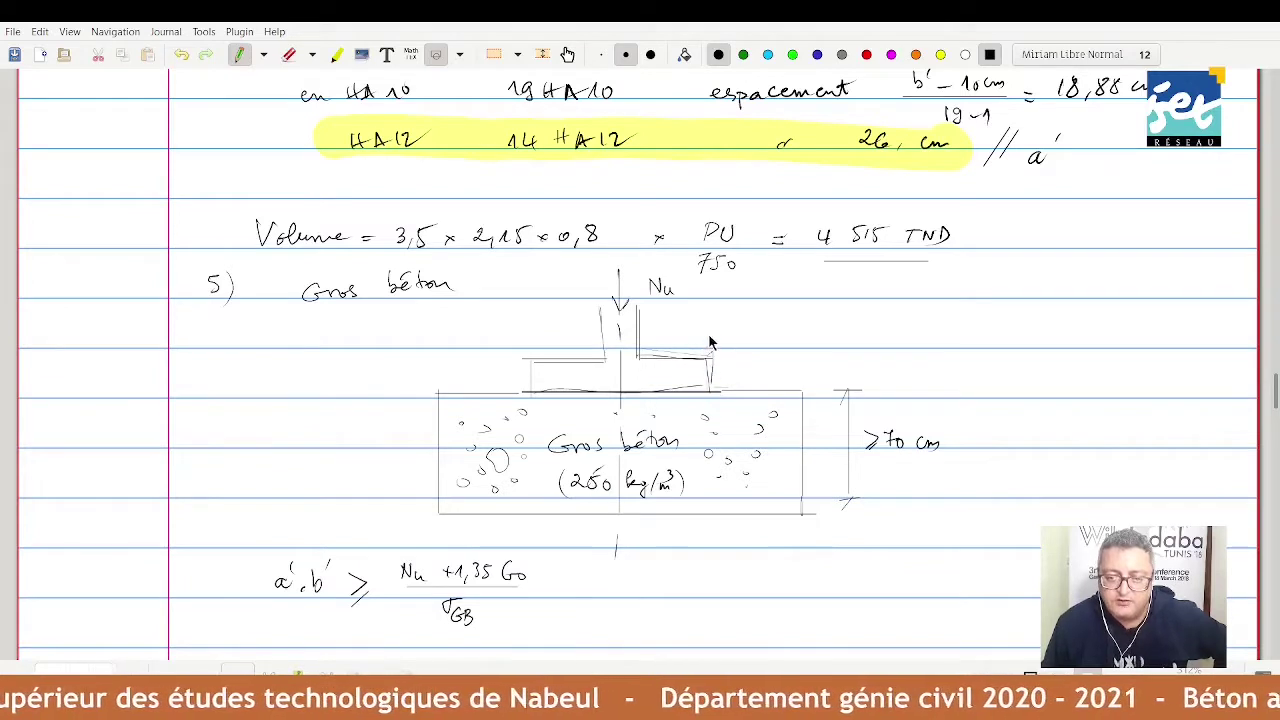
{"action": "left_click_drag", "start_coordinate": [709, 343], "coordinate": [789, 340]}
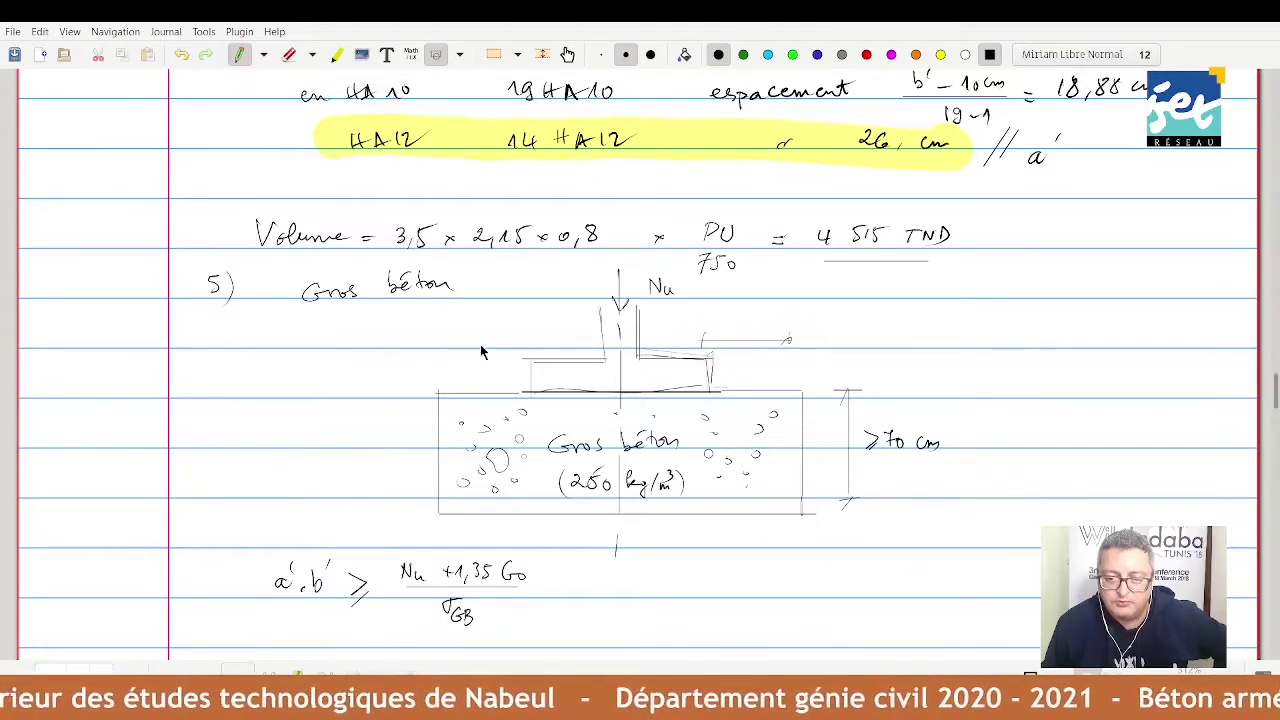
{"action": "left_click_drag", "start_coordinate": [524, 338], "coordinate": [432, 337]}
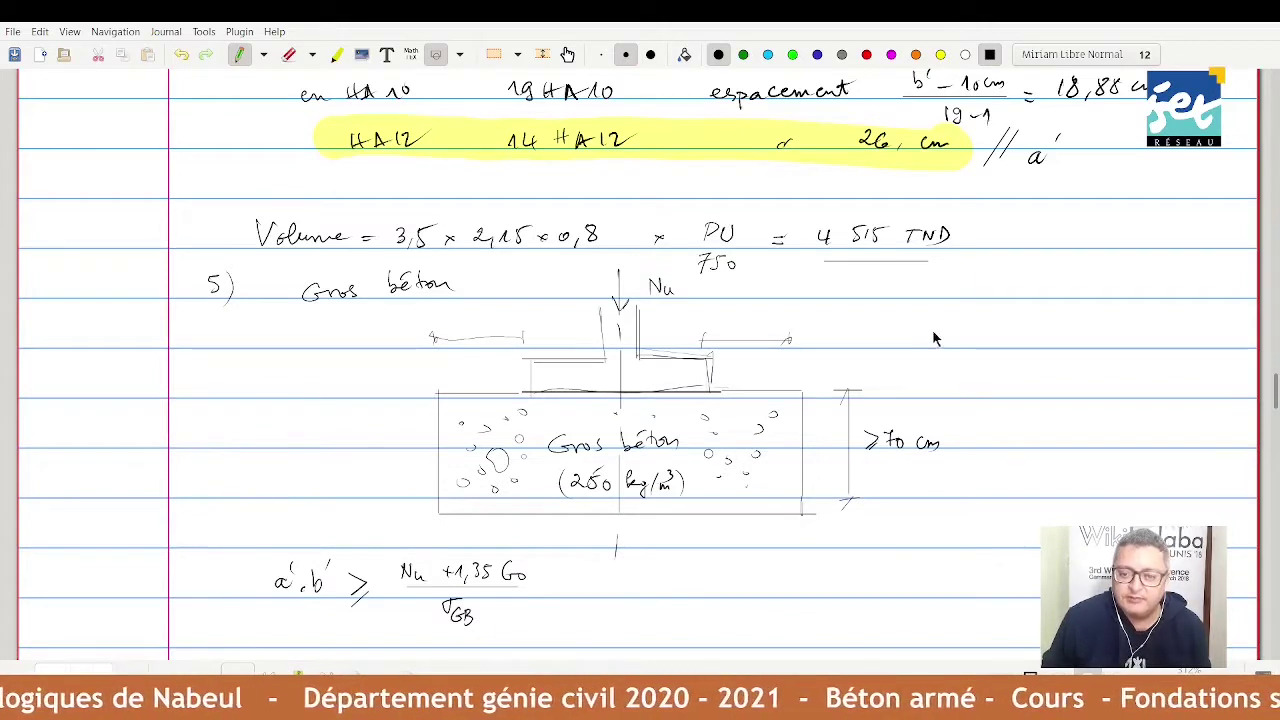
- Note the lean-concrete bearing stress σGB = value beside the sketch
{"action": "mouse_move", "coordinate": [952, 323]}
{"action": "left_mouse_down"}
{"action": "mouse_move", "coordinate": [944, 334]}
{"action": "mouse_move", "coordinate": [977, 341]}
{"action": "mouse_move", "coordinate": [1004, 326]}
{"action": "left_mouse_up"}
{"action": "mouse_move", "coordinate": [993, 334]}
{"action": "left_mouse_down"}
{"action": "mouse_move", "coordinate": [1027, 322]}
{"action": "mouse_move", "coordinate": [1035, 338]}
{"action": "left_mouse_up"}
{"action": "mouse_move", "coordinate": [1046, 322]}
{"action": "left_mouse_down"}
{"action": "mouse_move", "coordinate": [1052, 336]}
{"action": "mouse_move", "coordinate": [1082, 322]}
{"action": "mouse_move", "coordinate": [1112, 336]}
{"action": "left_mouse_up"}
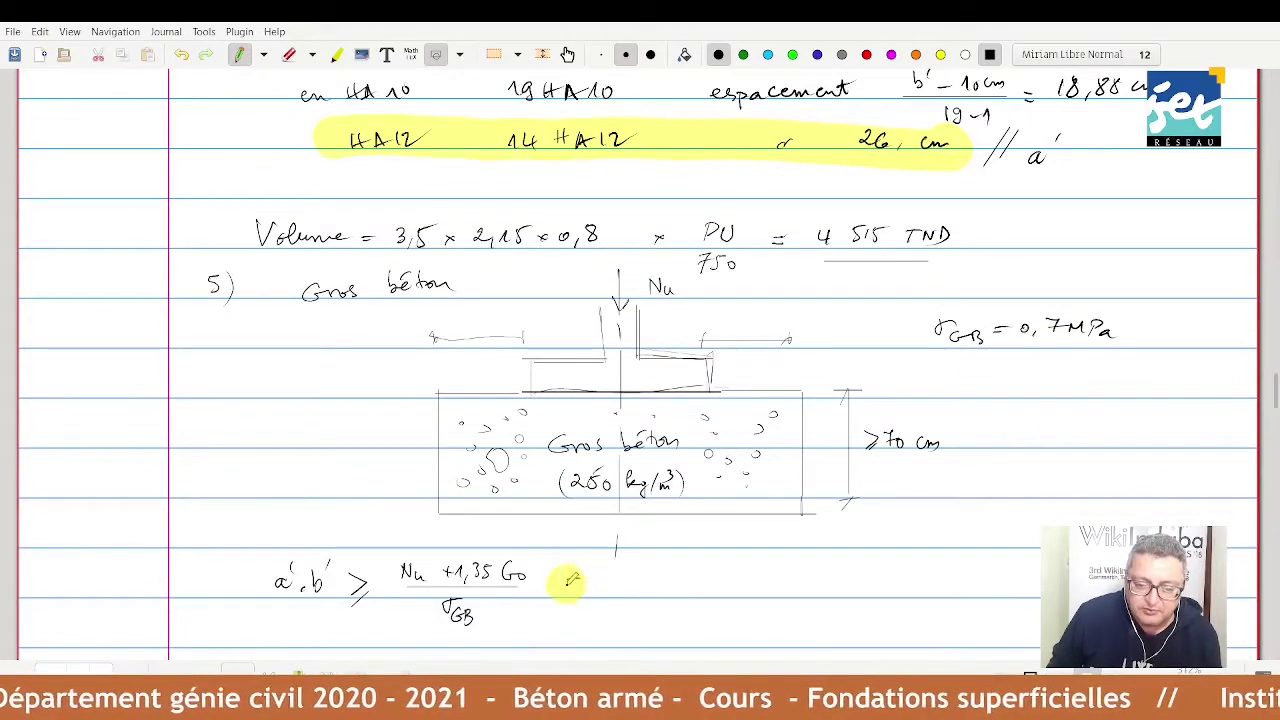
- Write = 2,17 m² after the fraction and move to the next blank page
{"action": "left_click_drag", "start_coordinate": [566, 578], "coordinate": [590, 577]}
{"action": "left_click_drag", "start_coordinate": [567, 587], "coordinate": [620, 590]}
{"action": "mouse_move", "coordinate": [625, 585]}
{"action": "left_mouse_down"}
{"action": "mouse_move", "coordinate": [686, 590]}
{"action": "mouse_move", "coordinate": [706, 570]}
{"action": "mouse_move", "coordinate": [690, 575]}
{"action": "left_mouse_up"}
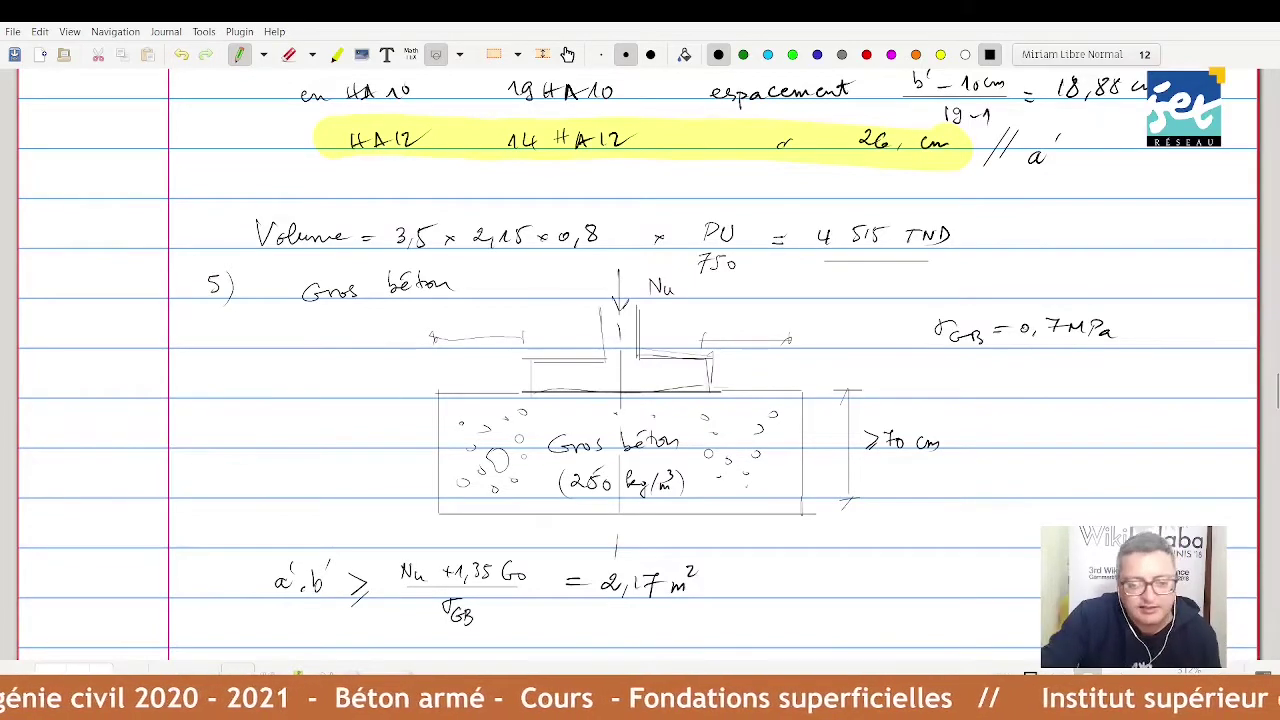
{"action": "scroll", "coordinate": [644, 571], "scroll_direction": "down", "scroll_amount": 3}
{"action": "scroll", "coordinate": [644, 568], "scroll_direction": "down", "scroll_amount": 2}
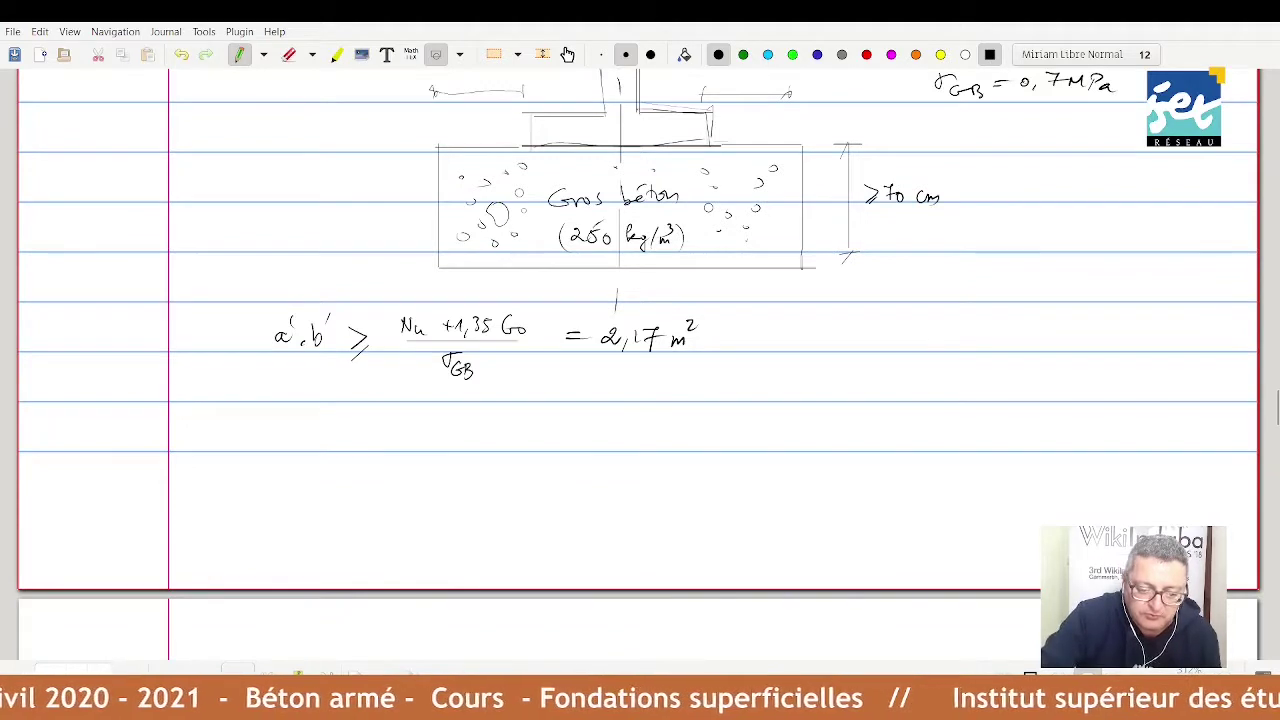
- On the blank page, handwrite b' = 1,90 m ; a' = 1,20 m
{"action": "scroll", "coordinate": [374, 640], "scroll_direction": "down", "scroll_amount": 10}
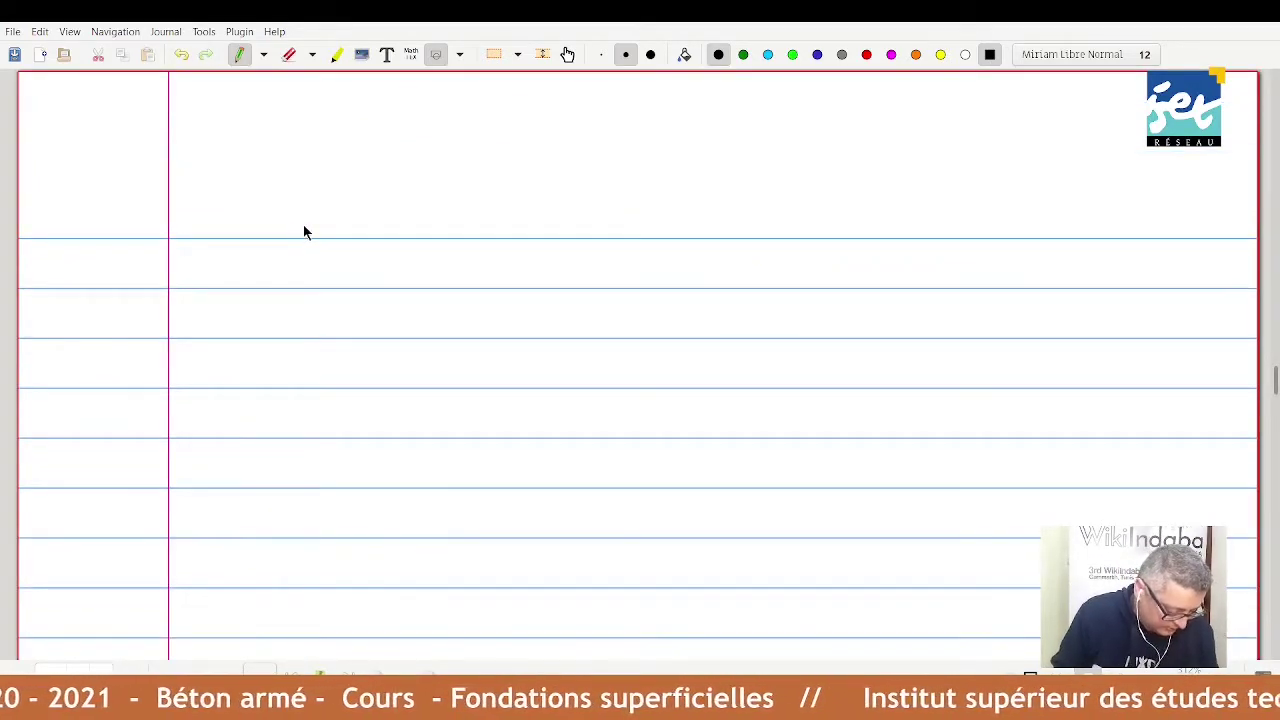
{"action": "mouse_move", "coordinate": [306, 211]}
{"action": "left_mouse_down"}
{"action": "mouse_move", "coordinate": [311, 229]}
{"action": "mouse_move", "coordinate": [346, 219]}
{"action": "left_mouse_up"}
{"action": "left_click_drag", "start_coordinate": [335, 228], "coordinate": [348, 228]}
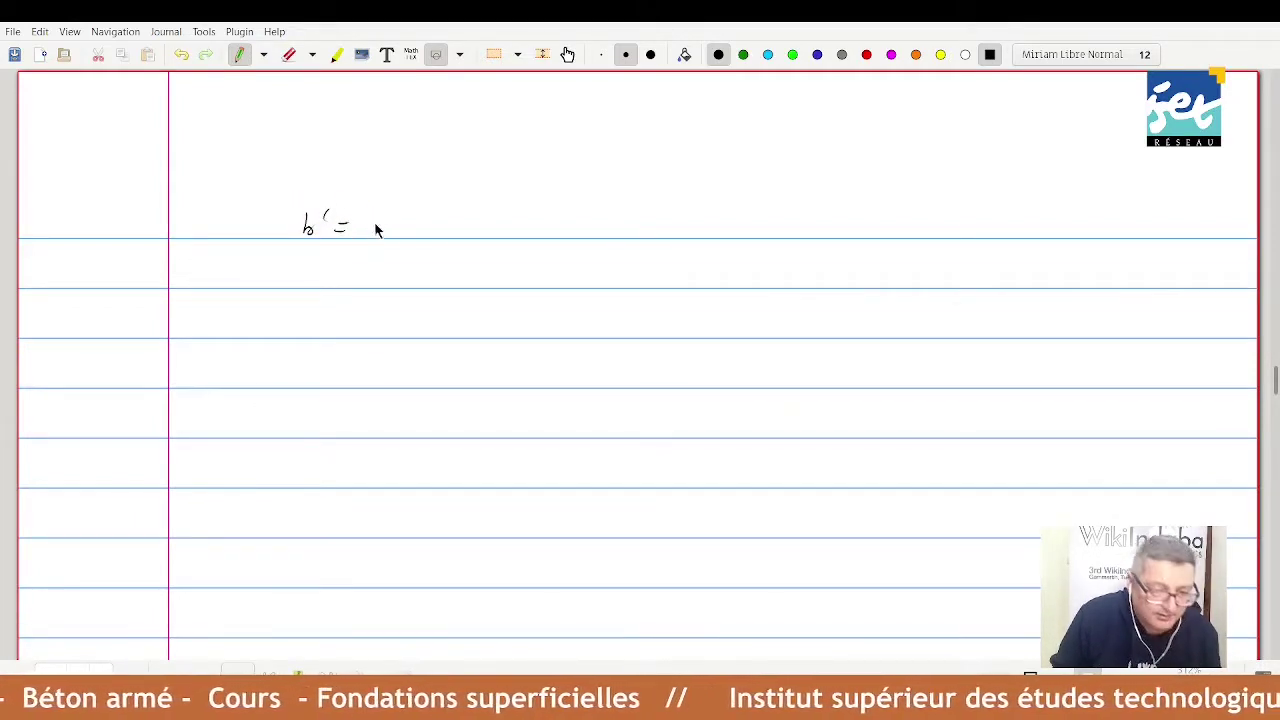
{"action": "mouse_move", "coordinate": [370, 216]}
{"action": "left_mouse_down"}
{"action": "mouse_move", "coordinate": [388, 234]}
{"action": "mouse_move", "coordinate": [400, 224]}
{"action": "mouse_move", "coordinate": [484, 251]}
{"action": "mouse_move", "coordinate": [537, 233]}
{"action": "left_mouse_up"}
{"action": "left_click", "coordinate": [497, 227]}
{"action": "left_click_drag", "start_coordinate": [545, 210], "coordinate": [580, 234]}
{"action": "left_click", "coordinate": [558, 226]}
{"action": "left_click_drag", "start_coordinate": [595, 219], "coordinate": [647, 228]}
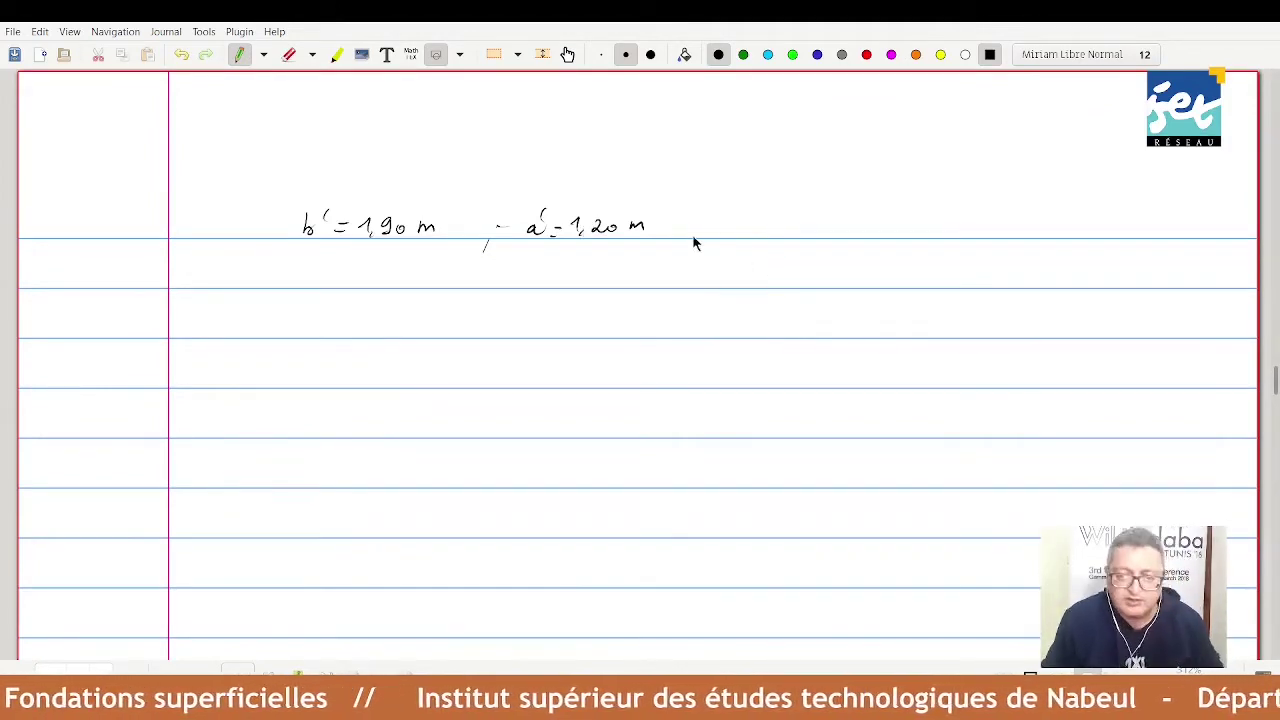
- Continue the line with d = 40 cm et h = 45 cm
{"action": "mouse_move", "coordinate": [736, 224]}
{"action": "left_mouse_down"}
{"action": "mouse_move", "coordinate": [734, 236]}
{"action": "mouse_move", "coordinate": [757, 228]}
{"action": "left_mouse_up"}
{"action": "left_click_drag", "start_coordinate": [744, 235], "coordinate": [768, 233]}
{"action": "left_click_drag", "start_coordinate": [782, 220], "coordinate": [831, 229]}
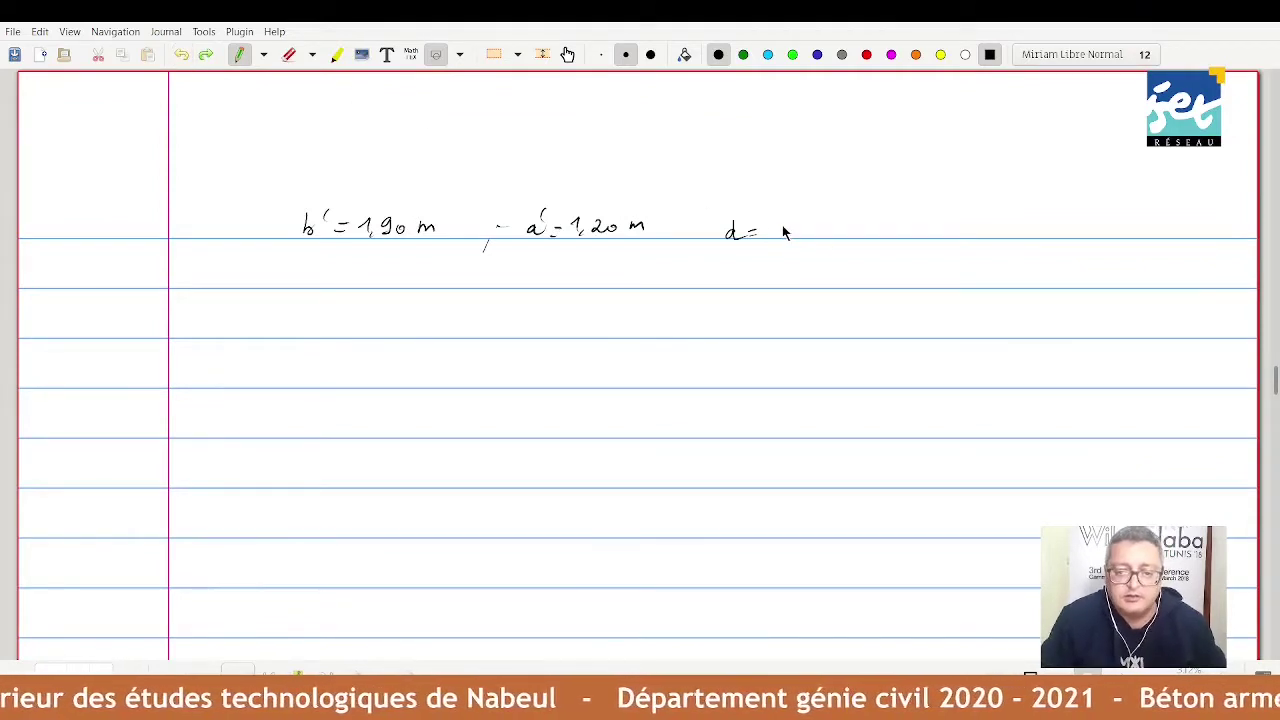
{"action": "mouse_move", "coordinate": [768, 218]}
{"action": "left_mouse_down"}
{"action": "mouse_move", "coordinate": [772, 236]}
{"action": "mouse_move", "coordinate": [886, 218]}
{"action": "left_mouse_up"}
{"action": "mouse_move", "coordinate": [912, 212]}
{"action": "left_mouse_down"}
{"action": "mouse_move", "coordinate": [922, 230]}
{"action": "mouse_move", "coordinate": [1017, 224]}
{"action": "left_mouse_up"}
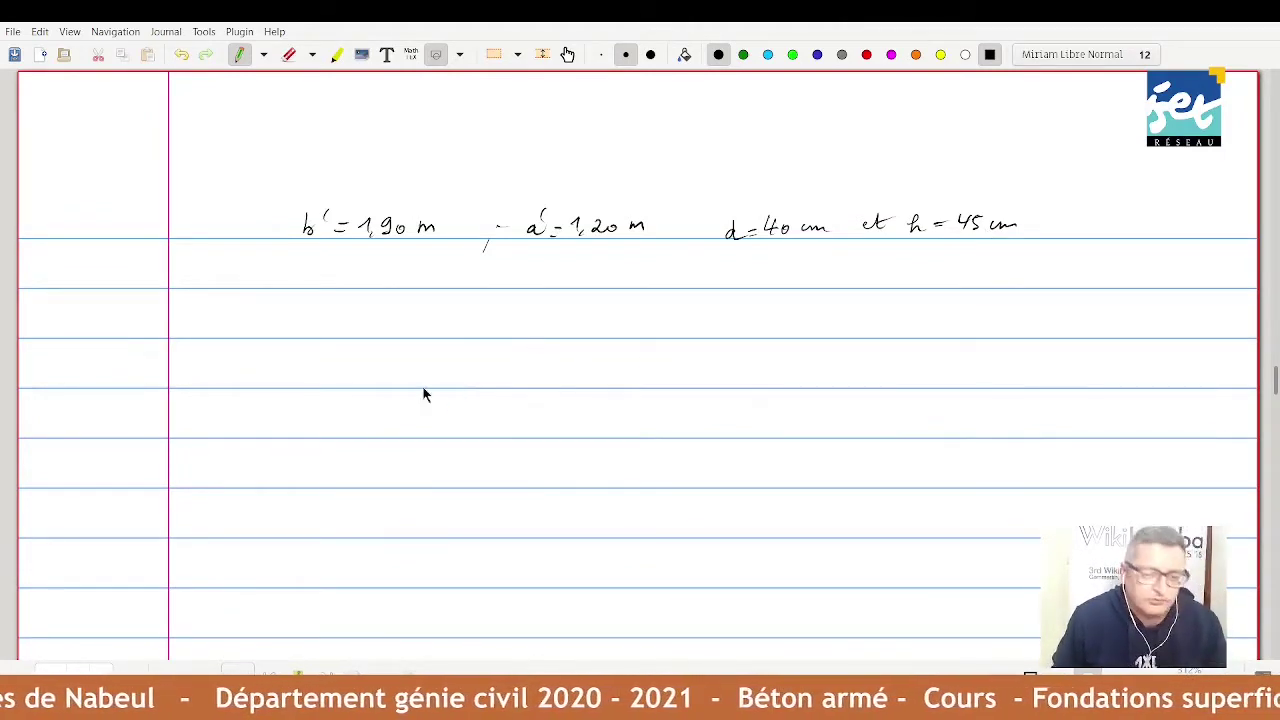
- Write an arrow, then 19 HA12 // b' and 13 HA12 // a', joined by a curly brace
{"action": "left_click_drag", "start_coordinate": [336, 319], "coordinate": [370, 325]}
{"action": "left_click_drag", "start_coordinate": [364, 313], "coordinate": [364, 328]}
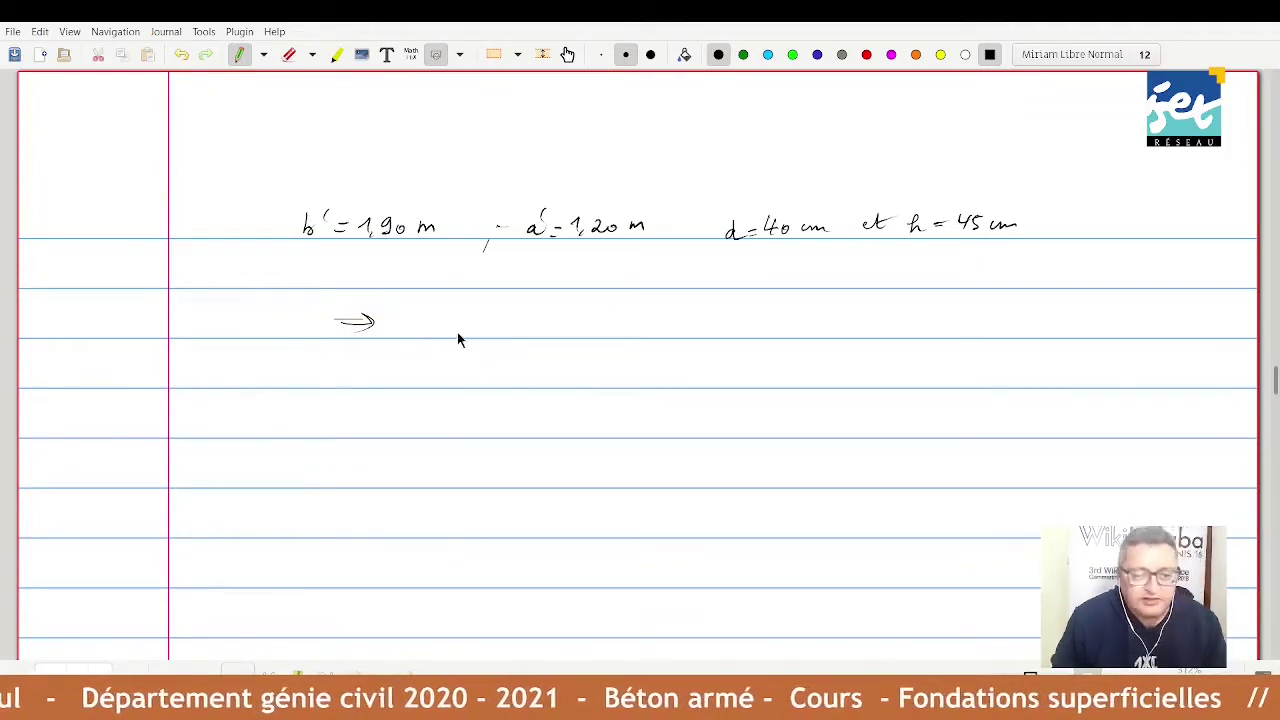
{"action": "mouse_move", "coordinate": [455, 318]}
{"action": "left_mouse_down"}
{"action": "mouse_move", "coordinate": [462, 330]}
{"action": "mouse_move", "coordinate": [549, 320]}
{"action": "mouse_move", "coordinate": [603, 333]}
{"action": "left_mouse_up"}
{"action": "mouse_move", "coordinate": [623, 314]}
{"action": "left_mouse_down"}
{"action": "mouse_move", "coordinate": [613, 333]}
{"action": "mouse_move", "coordinate": [640, 330]}
{"action": "left_mouse_up"}
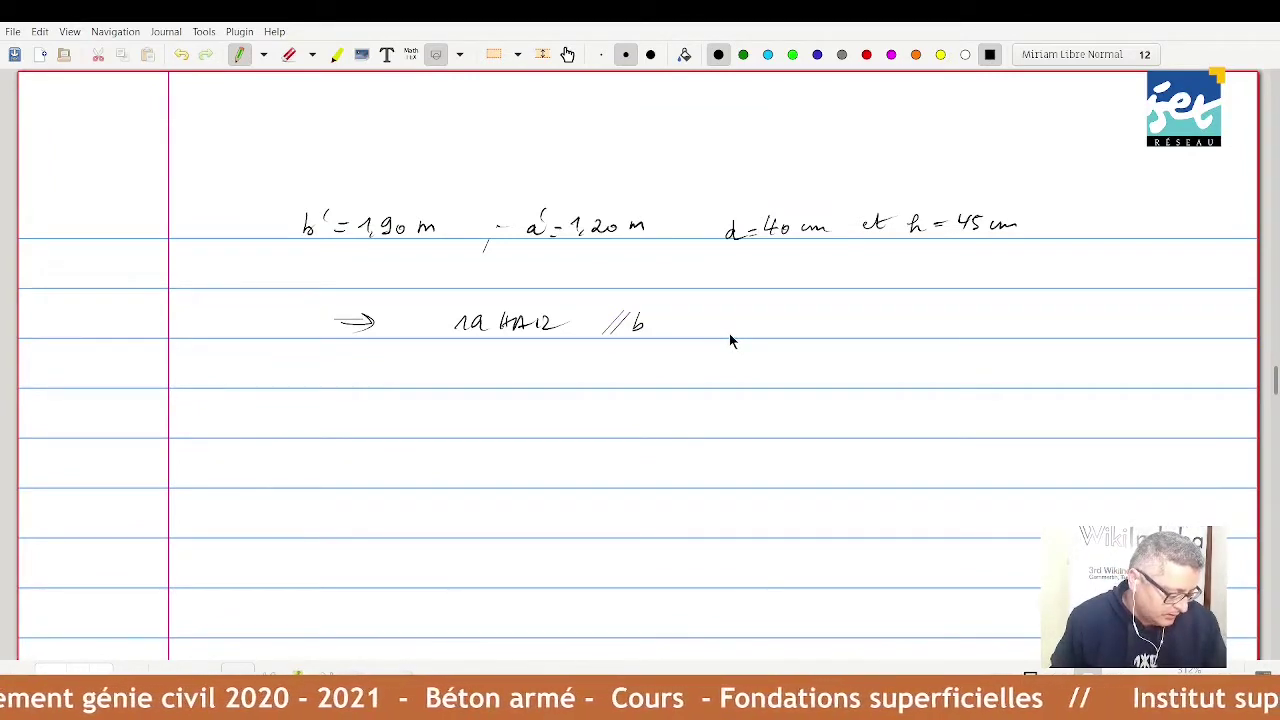
{"action": "mouse_move", "coordinate": [454, 360]}
{"action": "left_mouse_down"}
{"action": "mouse_move", "coordinate": [451, 376]}
{"action": "mouse_move", "coordinate": [540, 360]}
{"action": "mouse_move", "coordinate": [598, 377]}
{"action": "left_mouse_up"}
{"action": "mouse_move", "coordinate": [615, 360]}
{"action": "left_mouse_down"}
{"action": "mouse_move", "coordinate": [607, 377]}
{"action": "mouse_move", "coordinate": [645, 370]}
{"action": "left_mouse_up"}
{"action": "left_click_drag", "start_coordinate": [661, 309], "coordinate": [657, 322]}
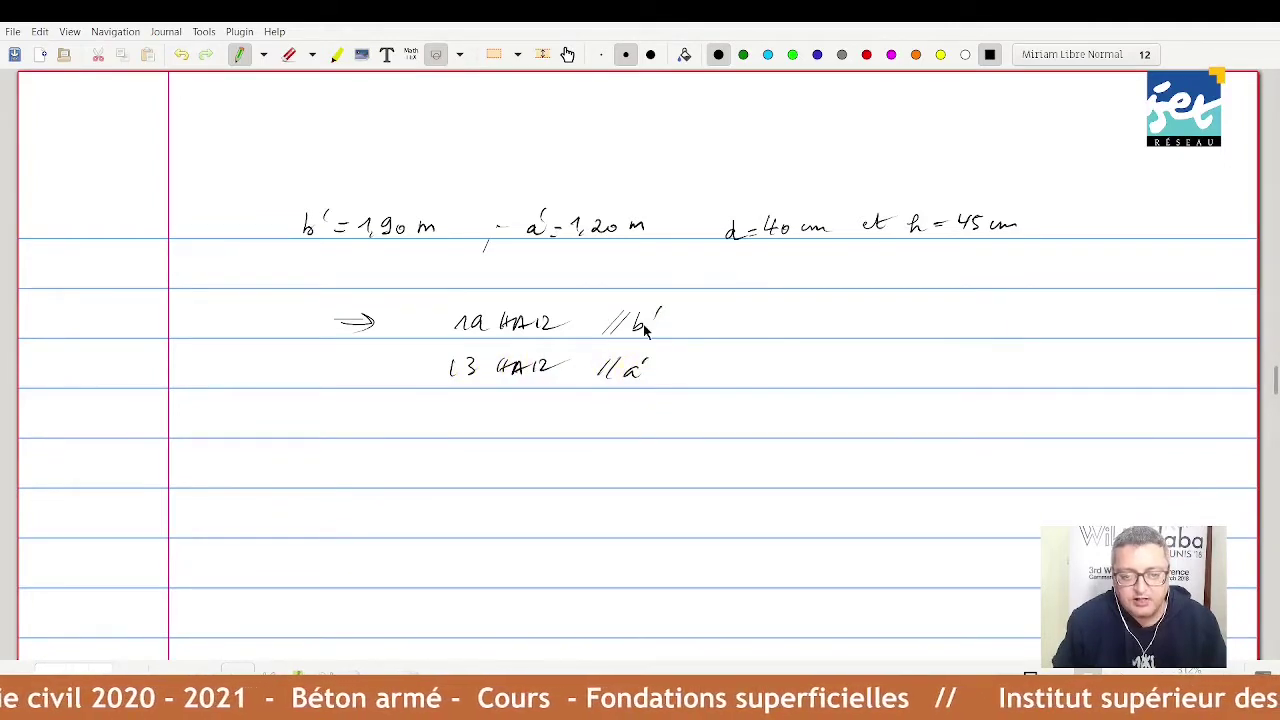
{"action": "left_click_drag", "start_coordinate": [410, 315], "coordinate": [406, 372]}
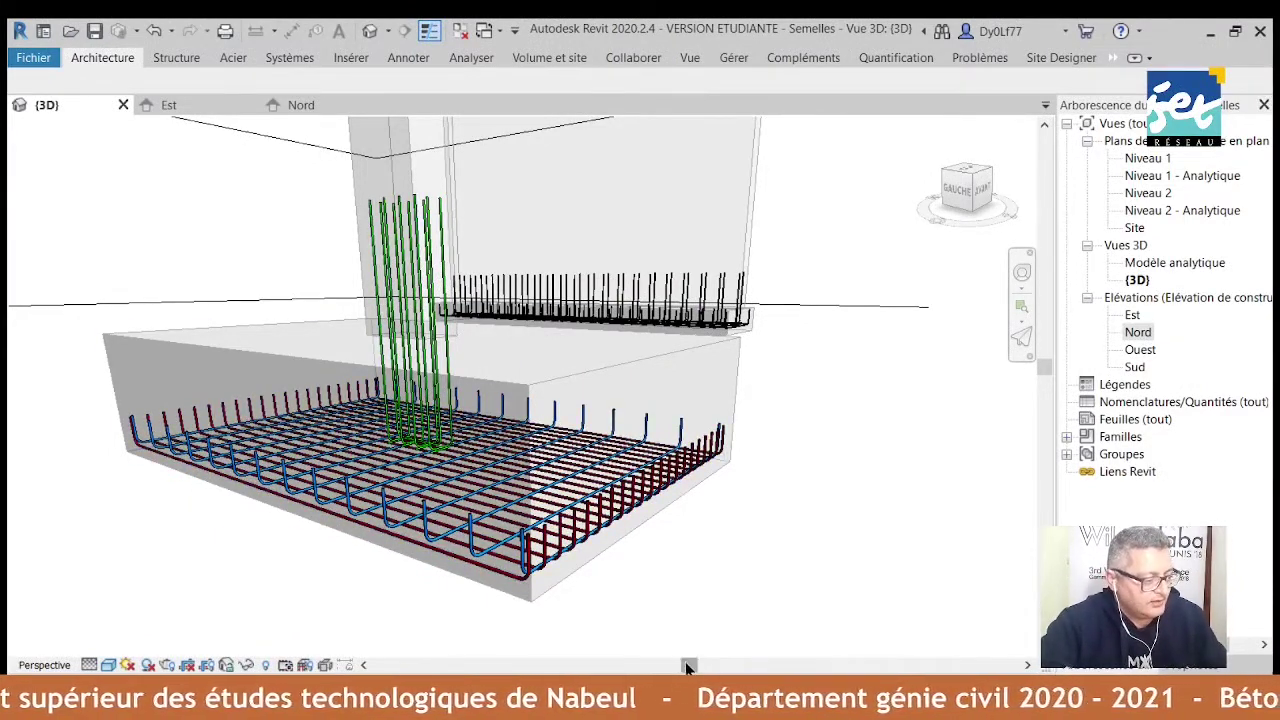
- Use the ViewCube for a top view, then an isometric corner view, and zoom in on the footings
{"action": "scroll", "coordinate": [520, 360], "scroll_direction": "up", "scroll_amount": 10}
{"action": "scroll", "coordinate": [915, 235], "scroll_direction": "down", "scroll_amount": 8}
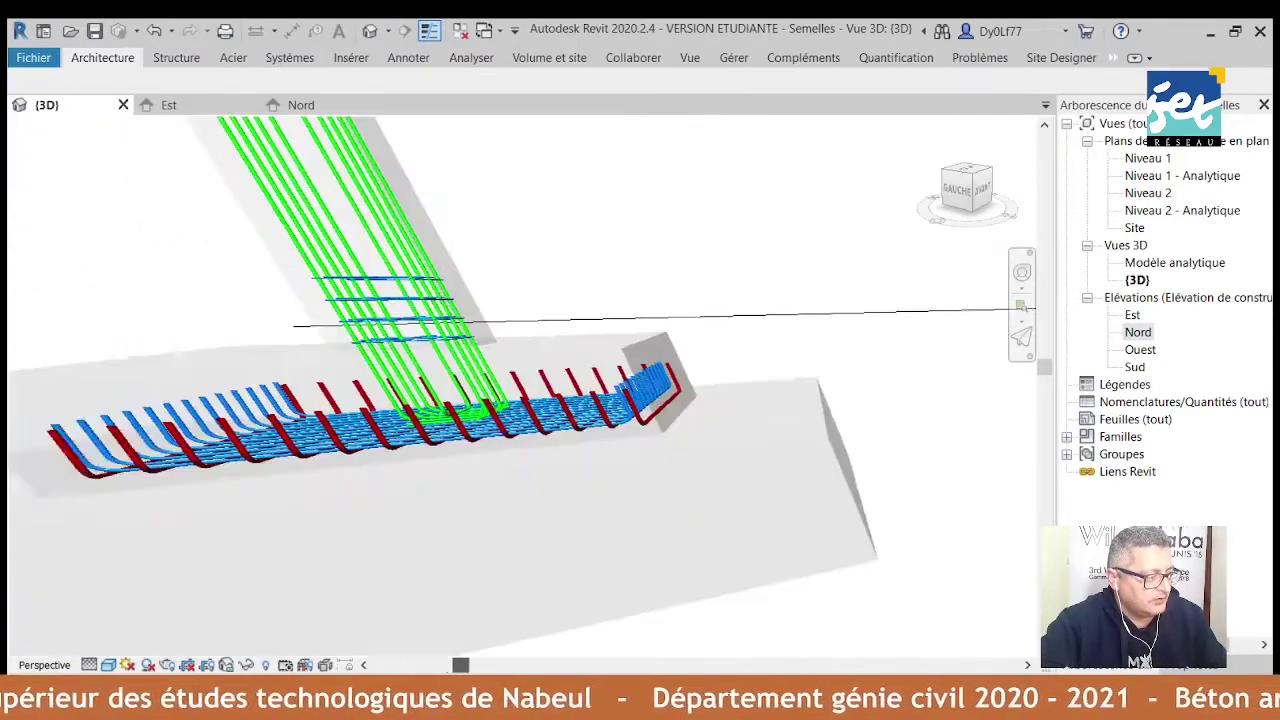
{"action": "left_click", "coordinate": [976, 177]}
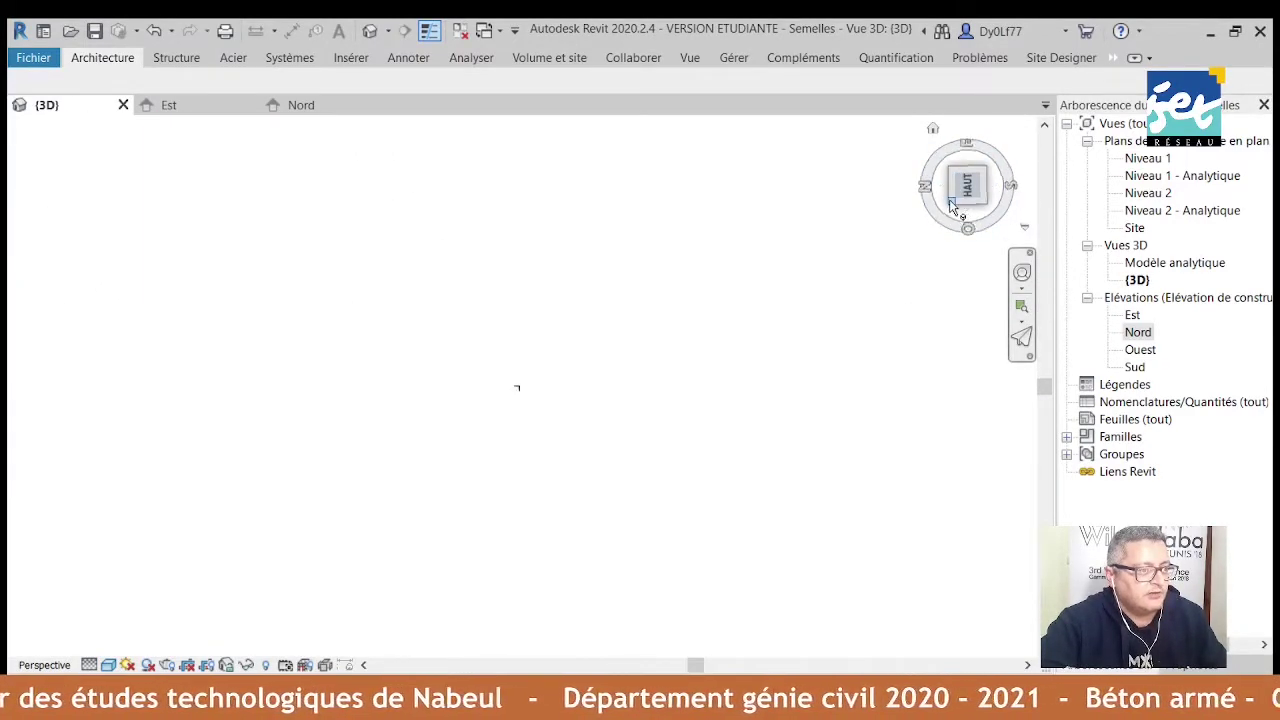
{"action": "left_click", "coordinate": [955, 208]}
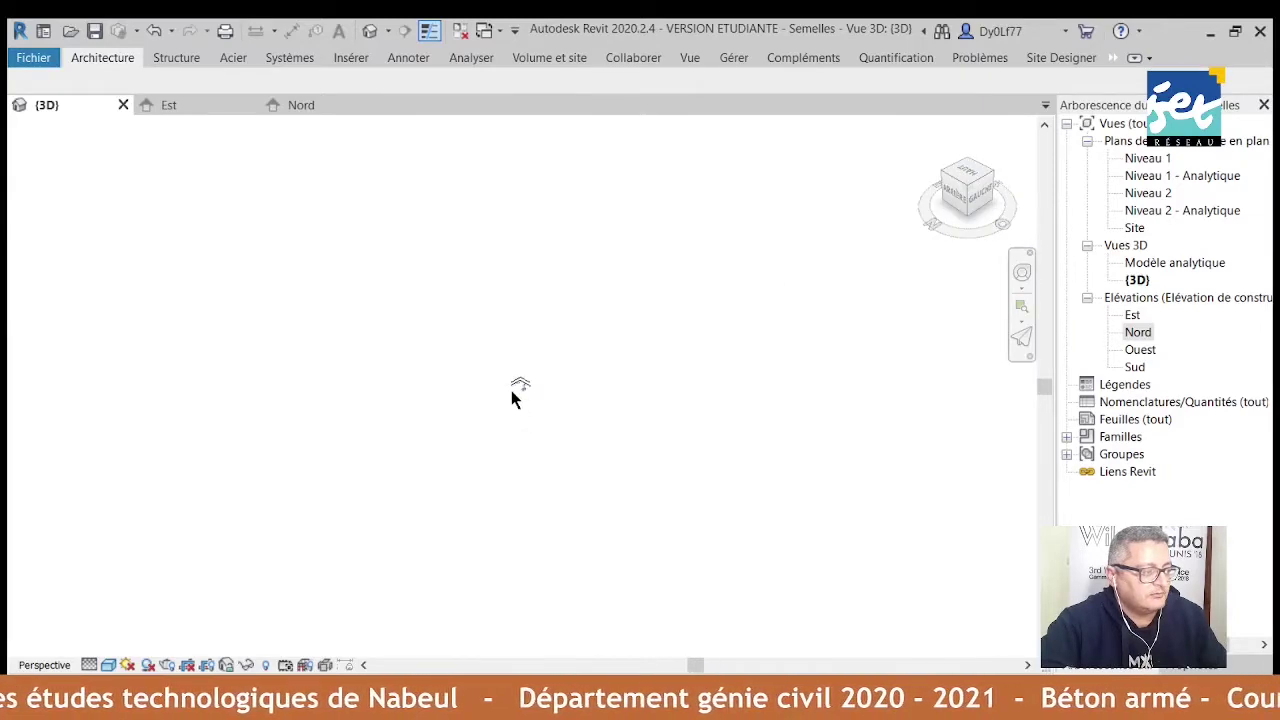
{"action": "scroll", "coordinate": [529, 395], "scroll_direction": "up", "scroll_amount": 3}
{"action": "scroll", "coordinate": [531, 398], "scroll_direction": "up", "scroll_amount": 2}
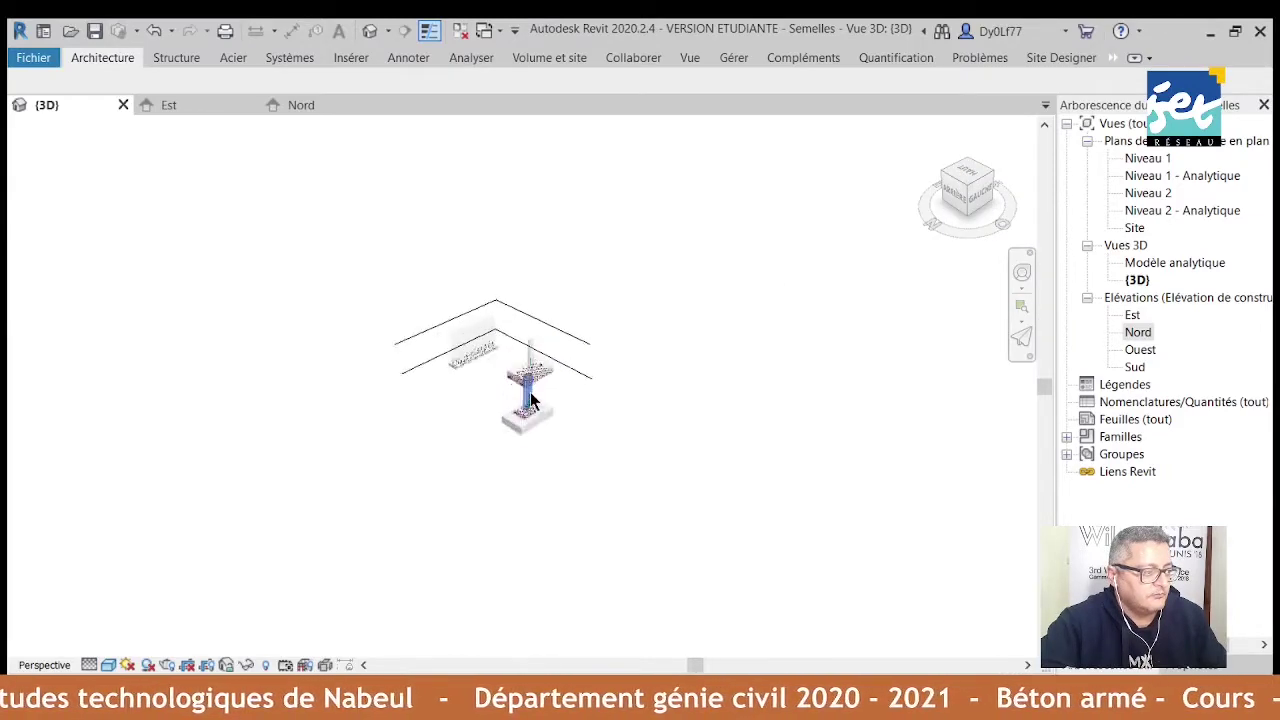
{"action": "scroll", "coordinate": [531, 398], "scroll_direction": "up", "scroll_amount": 2}
{"action": "scroll", "coordinate": [532, 399], "scroll_direction": "up", "scroll_amount": 2}
{"action": "scroll", "coordinate": [531, 400], "scroll_direction": "up", "scroll_amount": 3}
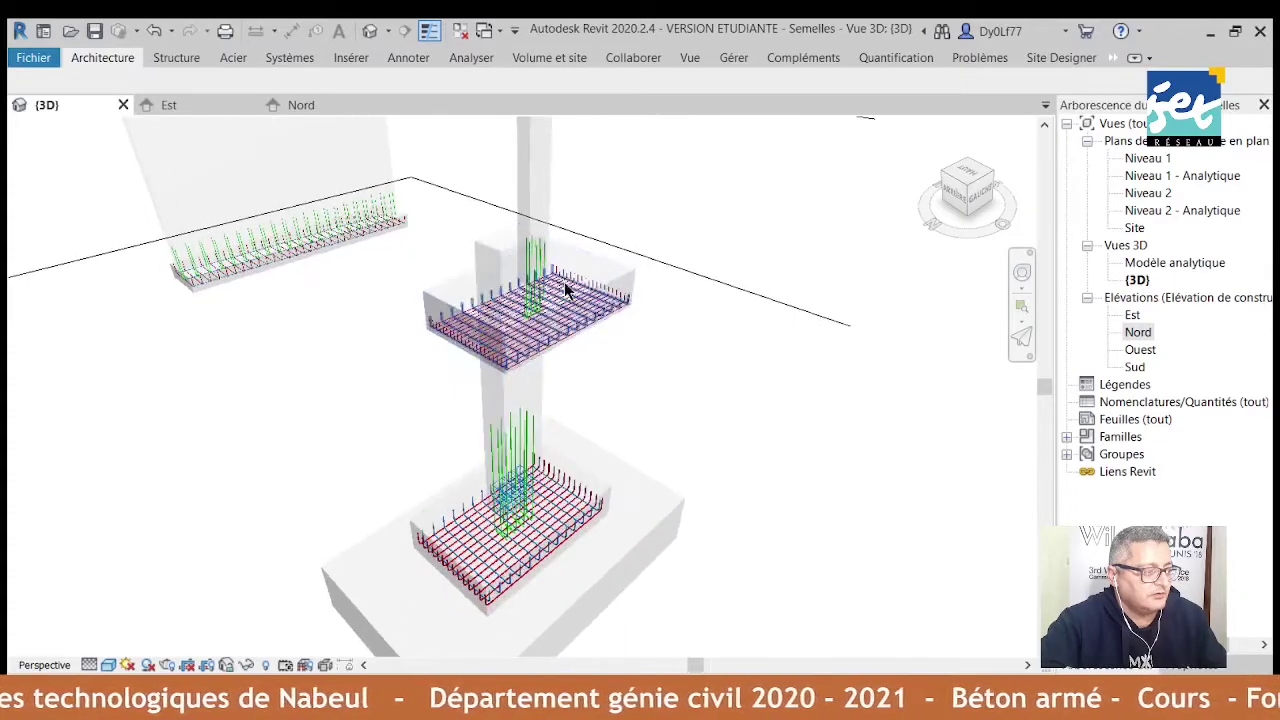
{"action": "scroll", "coordinate": [554, 537], "scroll_direction": "up", "scroll_amount": 3}
{"action": "scroll", "coordinate": [585, 322], "scroll_direction": "up", "scroll_amount": 3}
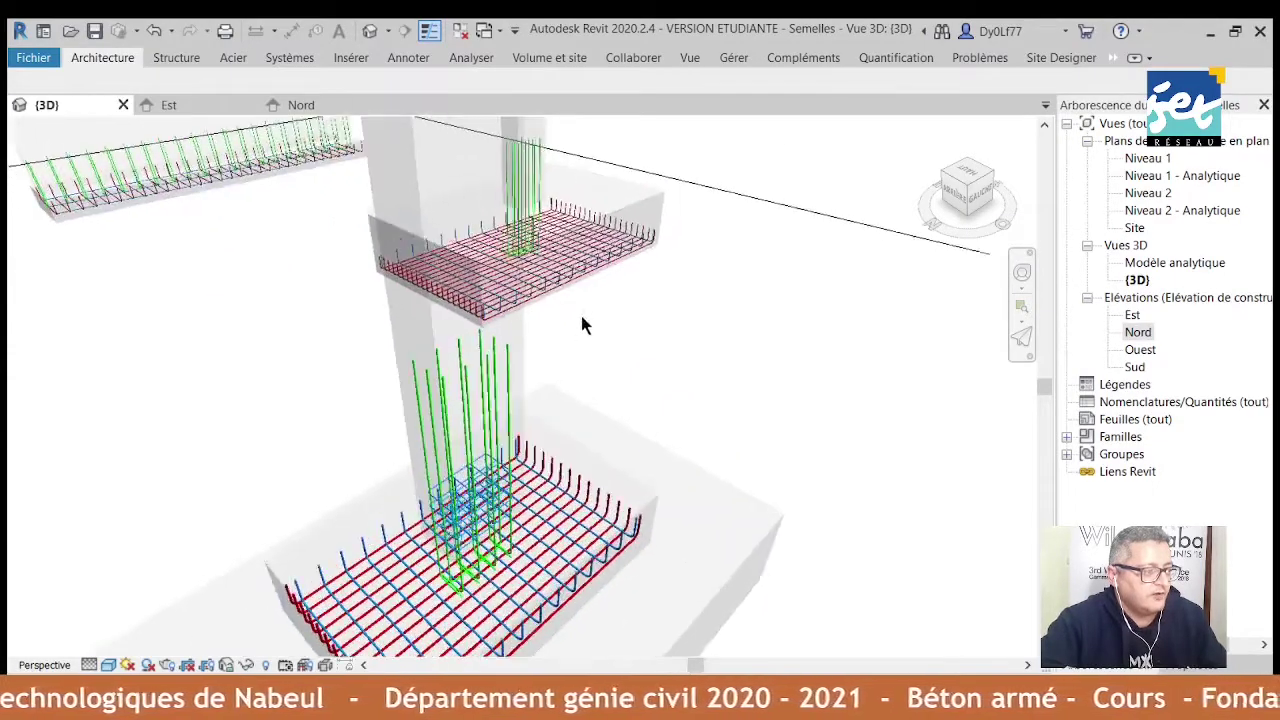
{"action": "scroll", "coordinate": [543, 374], "scroll_direction": "down", "scroll_amount": 2}
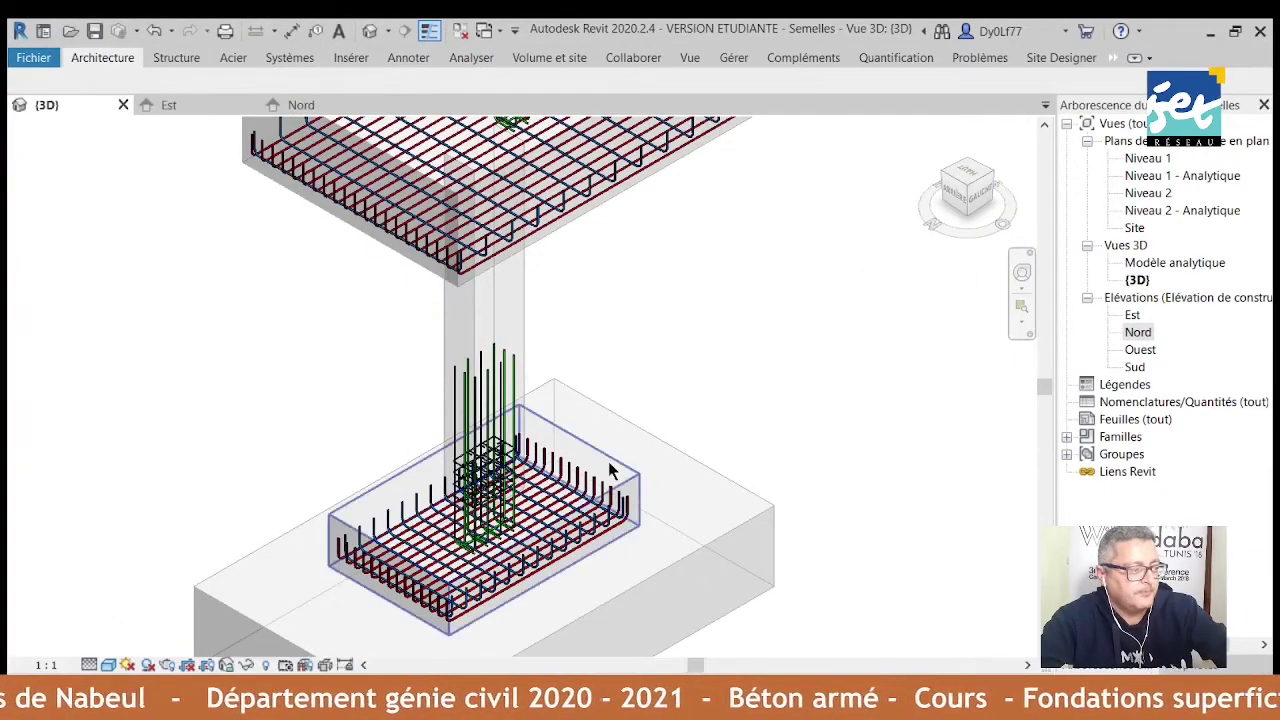
{"action": "scroll", "coordinate": [500, 500], "scroll_direction": "up", "scroll_amount": 2}
{"action": "scroll", "coordinate": [537, 515], "scroll_direction": "up", "scroll_amount": 3}
- Orbit around the footings to inspect the bottom rebar meshes and column starter bars
{"action": "mouse_move", "coordinate": [537, 515]}
{"action": "left_mouse_down"}
{"action": "mouse_move", "coordinate": [695, 440]}
{"action": "mouse_move", "coordinate": [578, 367]}
{"action": "left_mouse_up"}
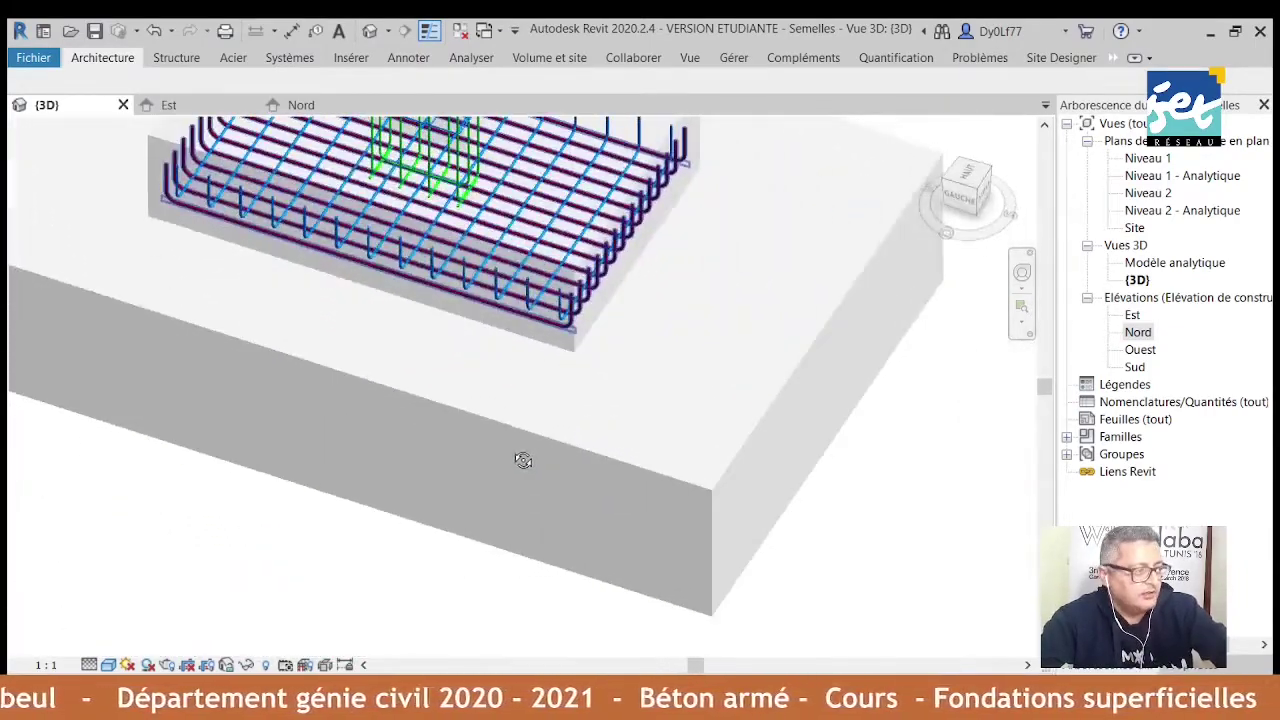
{"action": "scroll", "coordinate": [578, 367], "scroll_direction": "down", "scroll_amount": 2}
{"action": "scroll", "coordinate": [600, 543], "scroll_direction": "up", "scroll_amount": 3}
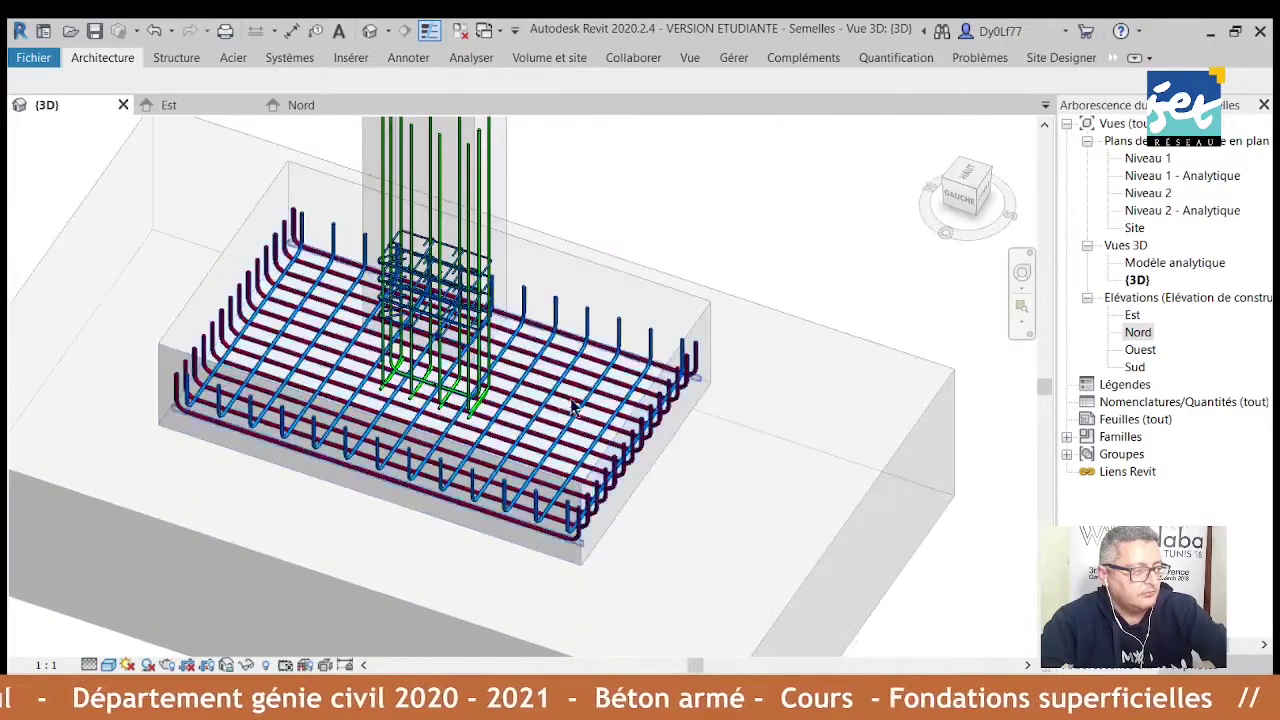
{"action": "scroll", "coordinate": [470, 333], "scroll_direction": "up", "scroll_amount": 1}
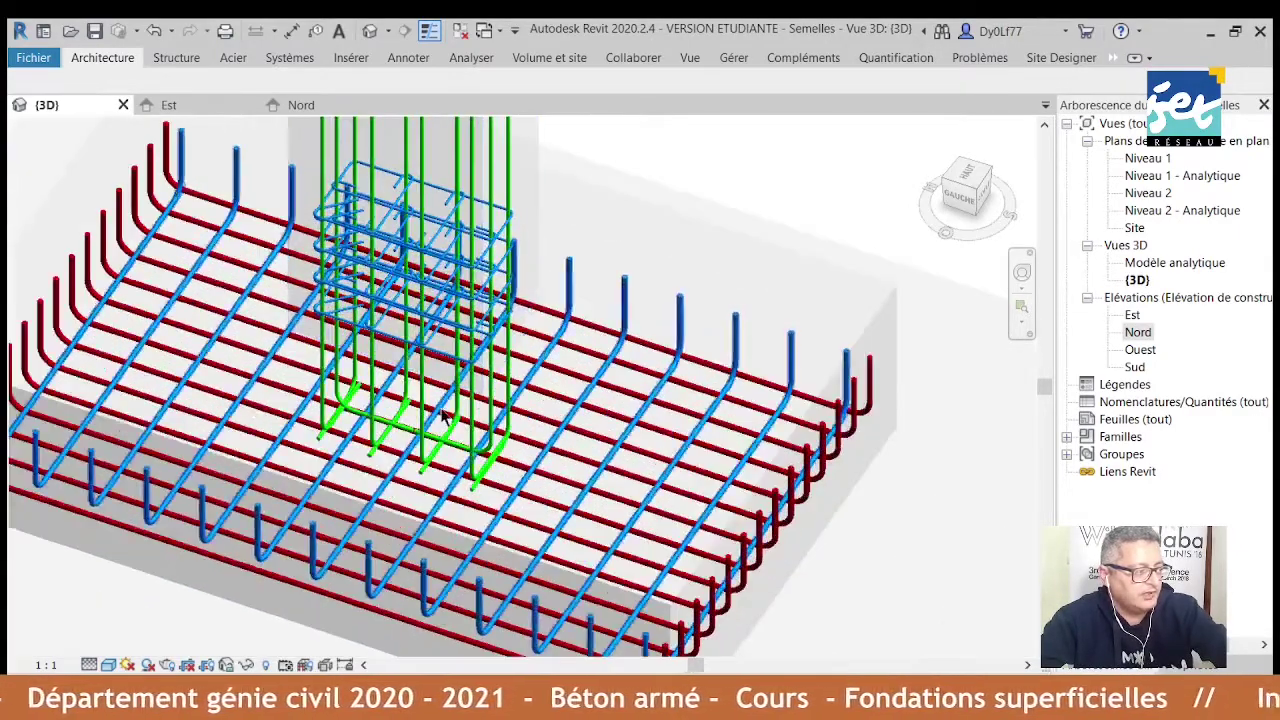
{"action": "scroll", "coordinate": [693, 304], "scroll_direction": "up", "scroll_amount": 2}
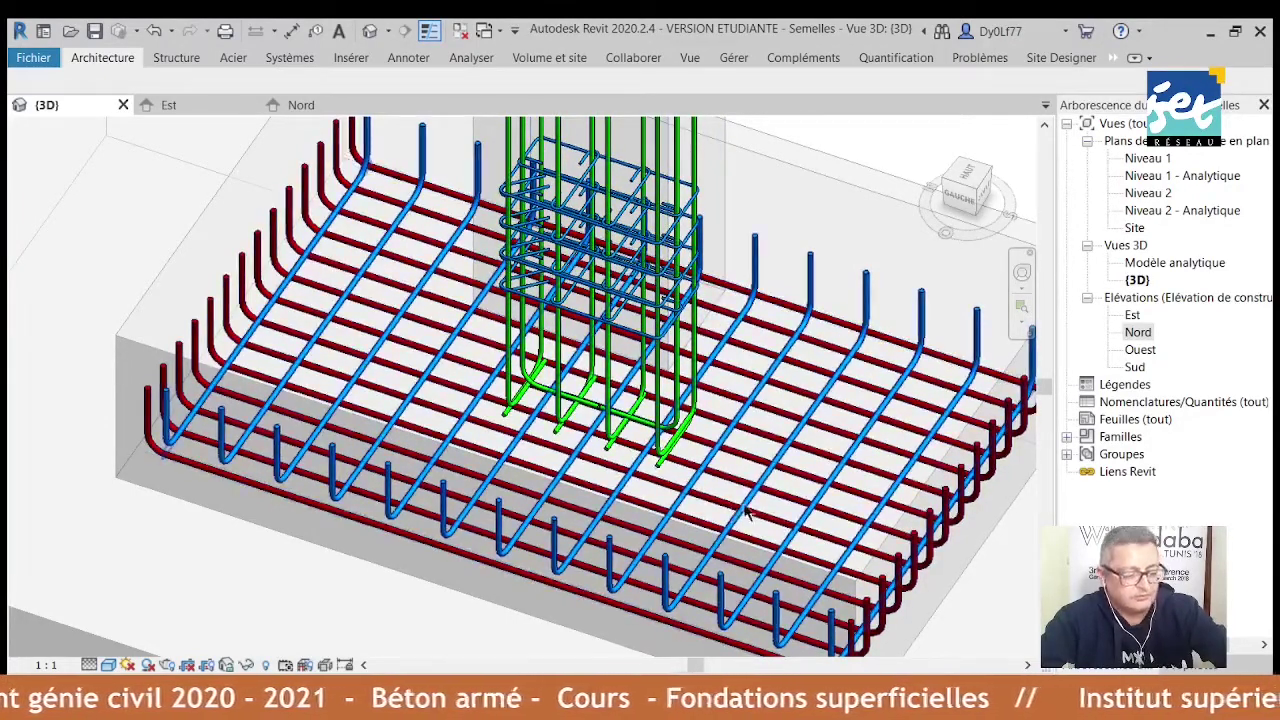
{"action": "mouse_move", "coordinate": [687, 468]}
{"action": "left_mouse_down"}
{"action": "mouse_move", "coordinate": [633, 380]}
{"action": "mouse_move", "coordinate": [810, 482]}
{"action": "mouse_move", "coordinate": [735, 475]}
{"action": "mouse_move", "coordinate": [594, 343]}
{"action": "left_mouse_up"}
{"action": "scroll", "coordinate": [603, 280], "scroll_direction": "down", "scroll_amount": 3}
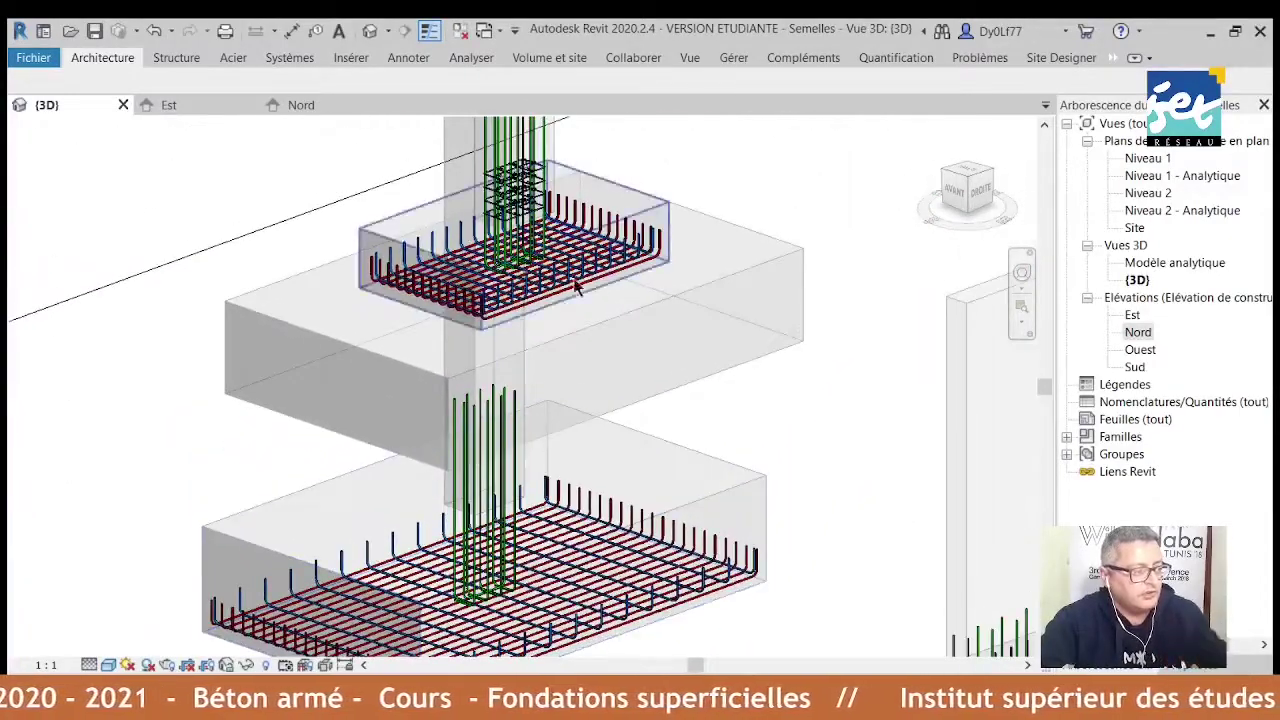
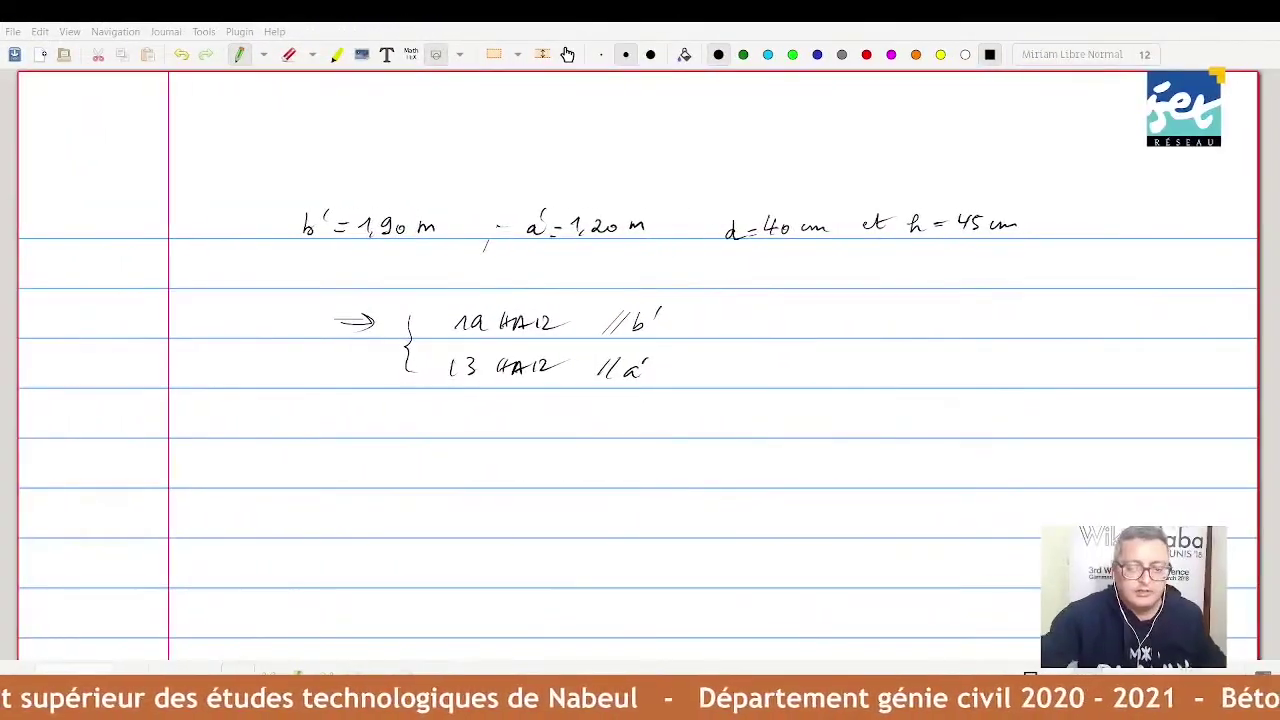
- Handwrite 'Prix du béton armé =' on the ruled line under the two HA12 lines
{"action": "mouse_move", "coordinate": [336, 434]}
{"action": "left_mouse_down"}
{"action": "mouse_move", "coordinate": [348, 418]}
{"action": "mouse_move", "coordinate": [390, 432]}
{"action": "mouse_move", "coordinate": [622, 422]}
{"action": "left_mouse_up"}
{"action": "left_click", "coordinate": [371, 413]}
{"action": "left_click_drag", "start_coordinate": [614, 416], "coordinate": [617, 410]}
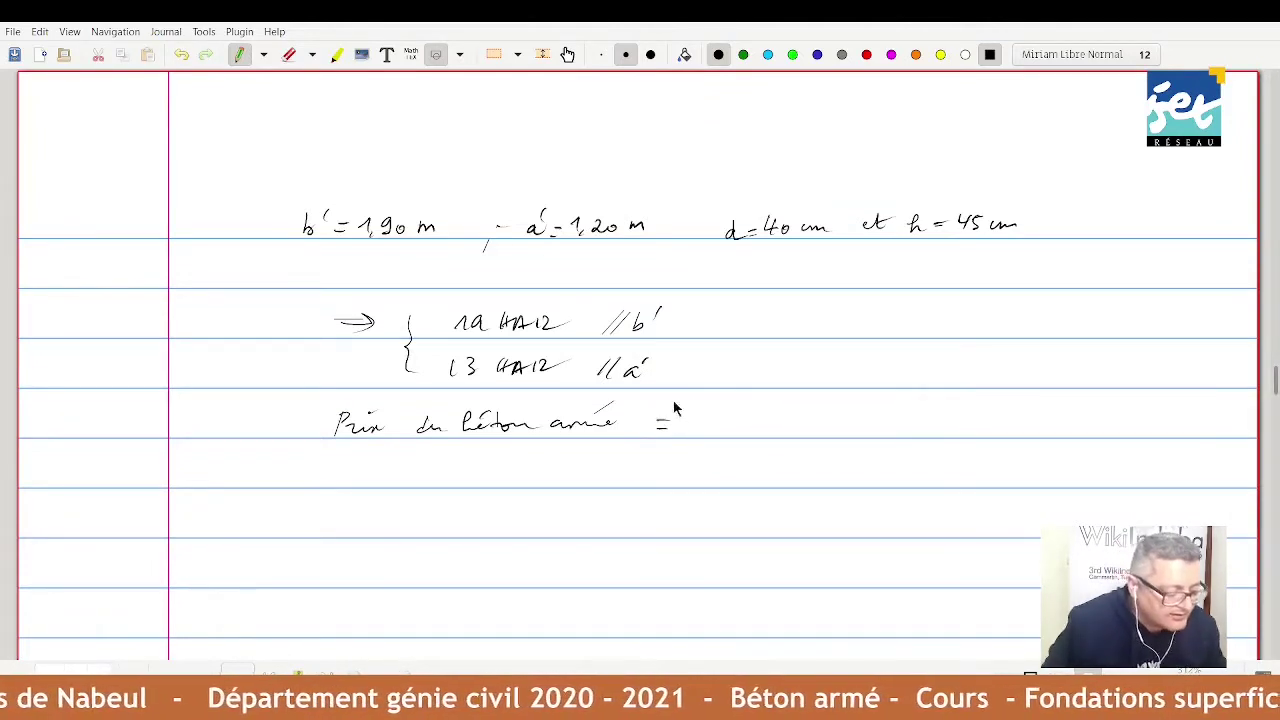
- Write '769 TND' after the equals sign, then the heading 'Gros béton' on the next line
{"action": "mouse_move", "coordinate": [686, 411]}
{"action": "left_mouse_down"}
{"action": "mouse_move", "coordinate": [690, 428]}
{"action": "mouse_move", "coordinate": [721, 428]}
{"action": "mouse_move", "coordinate": [773, 409]}
{"action": "mouse_move", "coordinate": [760, 426]}
{"action": "left_mouse_up"}
{"action": "mouse_move", "coordinate": [772, 426]}
{"action": "left_mouse_down"}
{"action": "mouse_move", "coordinate": [786, 410]}
{"action": "mouse_move", "coordinate": [792, 425]}
{"action": "left_mouse_up"}
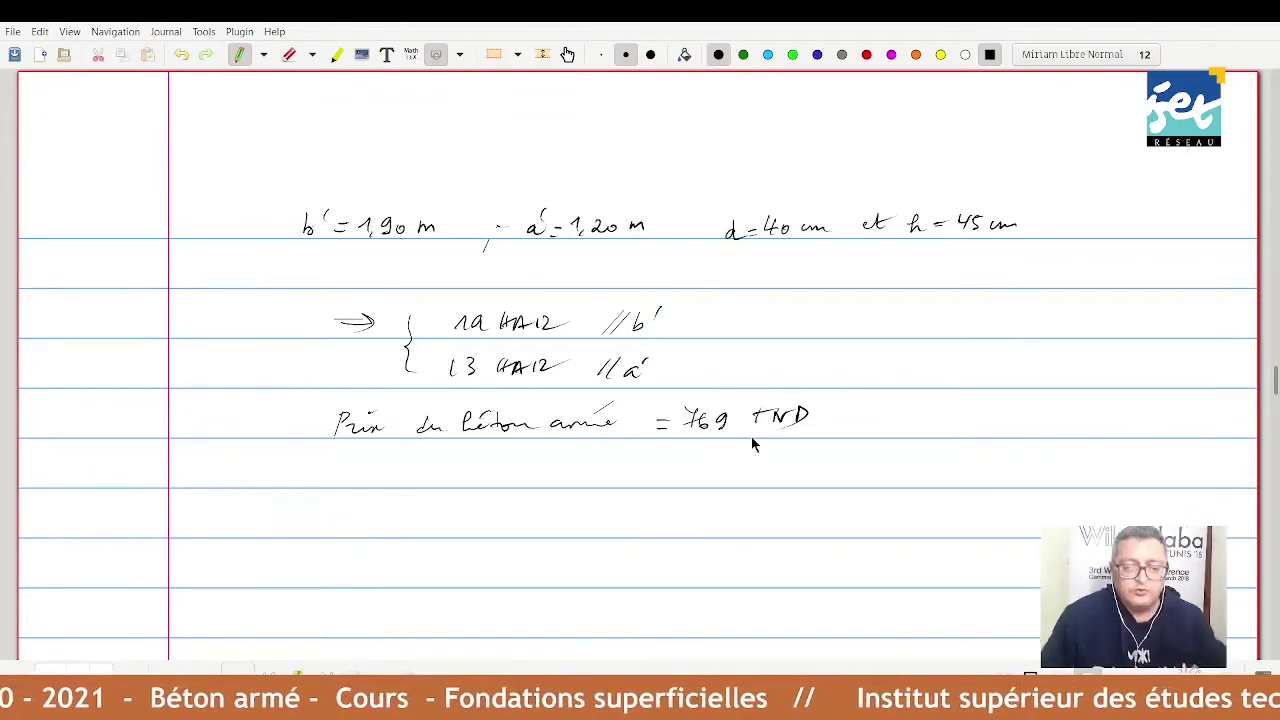
{"action": "mouse_move", "coordinate": [288, 470]}
{"action": "left_mouse_down"}
{"action": "mouse_move", "coordinate": [284, 480]}
{"action": "mouse_move", "coordinate": [366, 480]}
{"action": "left_mouse_up"}
{"action": "left_click_drag", "start_coordinate": [376, 470], "coordinate": [393, 481]}
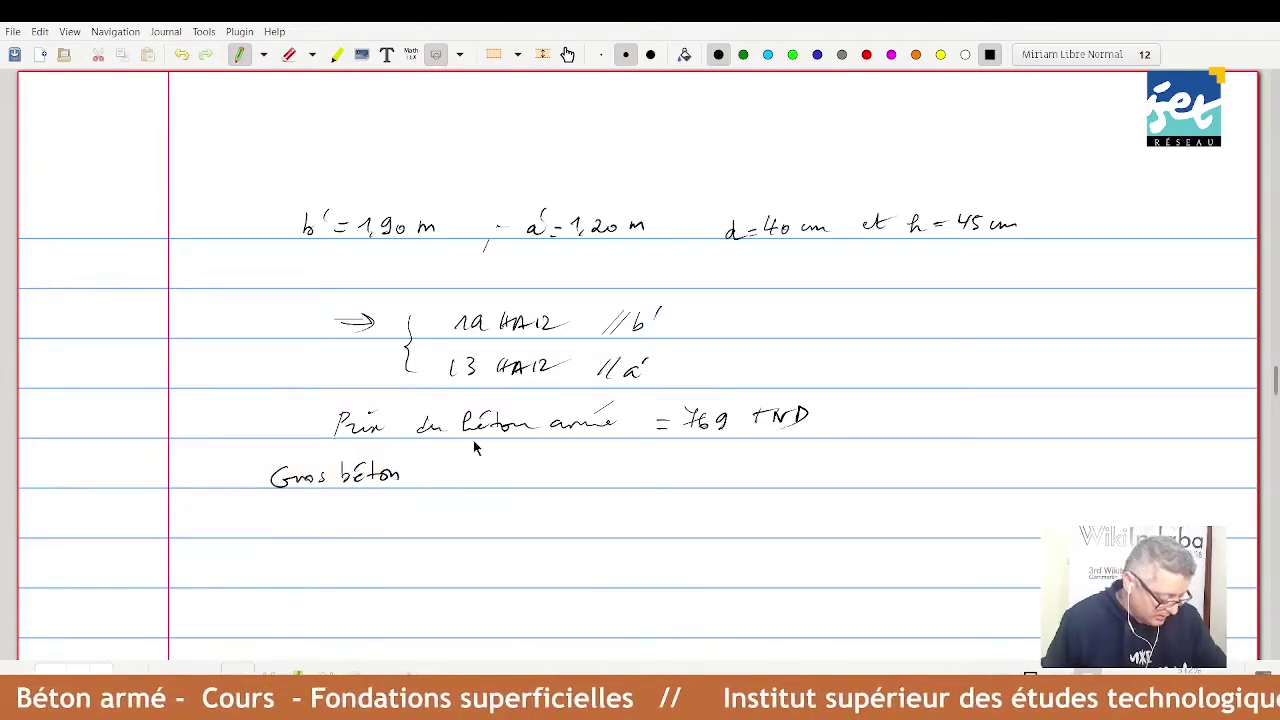
- Write the area inequality A × B ≥ (Nu + 1,35 Go)/σq = 7,66 m²
{"action": "mouse_move", "coordinate": [409, 538]}
{"action": "left_mouse_down"}
{"action": "mouse_move", "coordinate": [420, 520]}
{"action": "mouse_move", "coordinate": [456, 536]}
{"action": "left_mouse_up"}
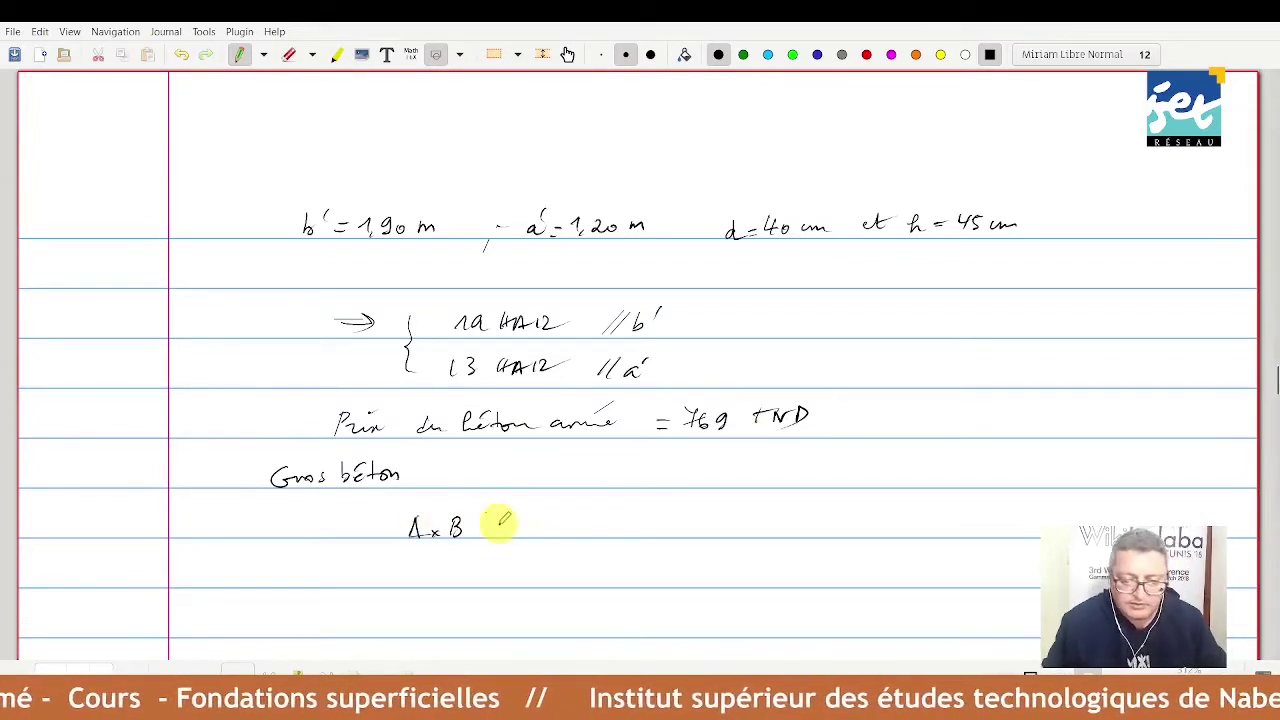
{"action": "left_click_drag", "start_coordinate": [486, 516], "coordinate": [490, 538]}
{"action": "mouse_move", "coordinate": [490, 546]}
{"action": "left_mouse_down"}
{"action": "mouse_move", "coordinate": [553, 508]}
{"action": "mouse_move", "coordinate": [597, 514]}
{"action": "mouse_move", "coordinate": [590, 523]}
{"action": "left_mouse_up"}
{"action": "left_click_drag", "start_coordinate": [607, 510], "coordinate": [611, 520]}
{"action": "mouse_move", "coordinate": [617, 508]}
{"action": "left_mouse_down"}
{"action": "mouse_move", "coordinate": [627, 522]}
{"action": "mouse_move", "coordinate": [648, 505]}
{"action": "mouse_move", "coordinate": [690, 518]}
{"action": "left_mouse_up"}
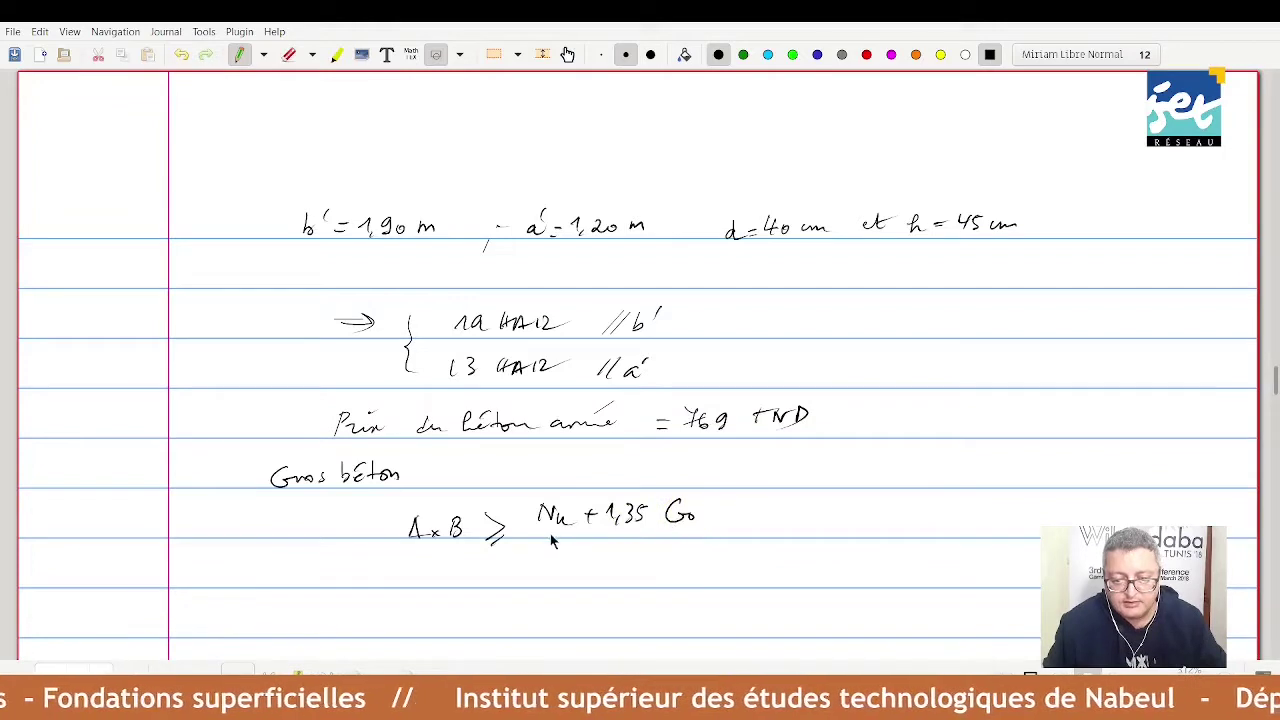
{"action": "left_click_drag", "start_coordinate": [538, 531], "coordinate": [688, 530]}
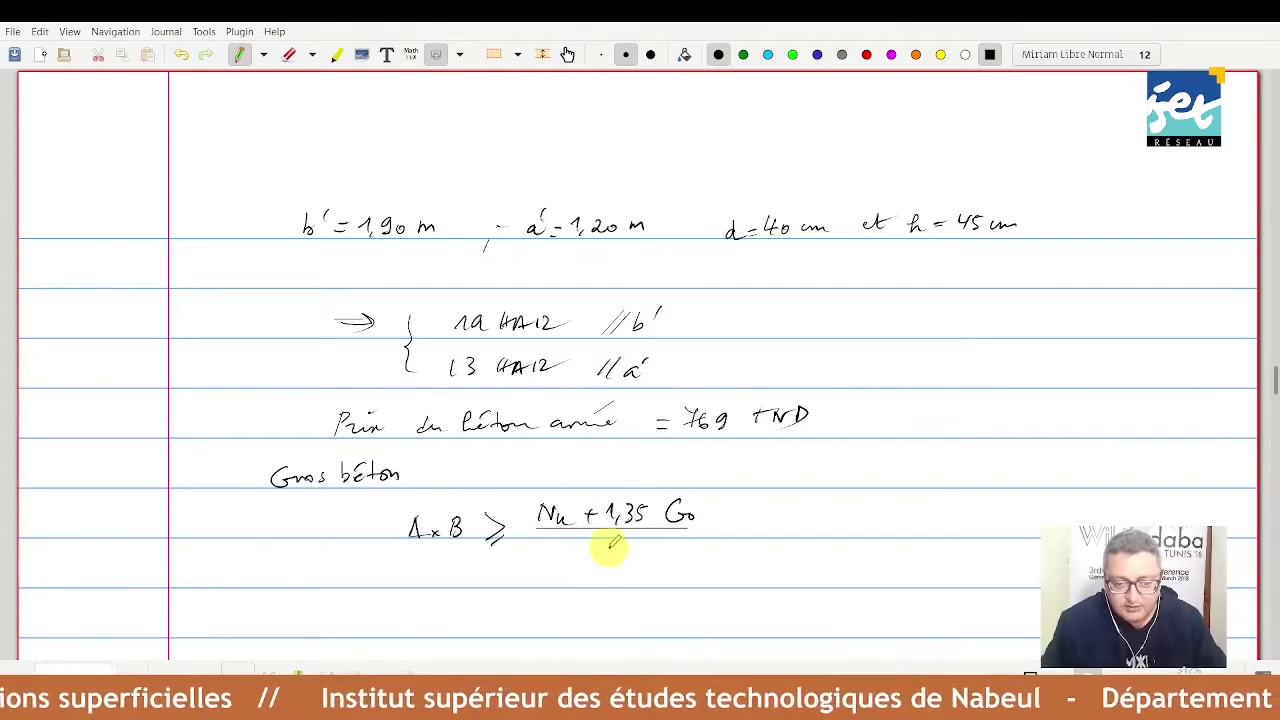
{"action": "mouse_move", "coordinate": [612, 552]}
{"action": "left_mouse_down"}
{"action": "mouse_move", "coordinate": [626, 549]}
{"action": "mouse_move", "coordinate": [624, 578]}
{"action": "left_mouse_up"}
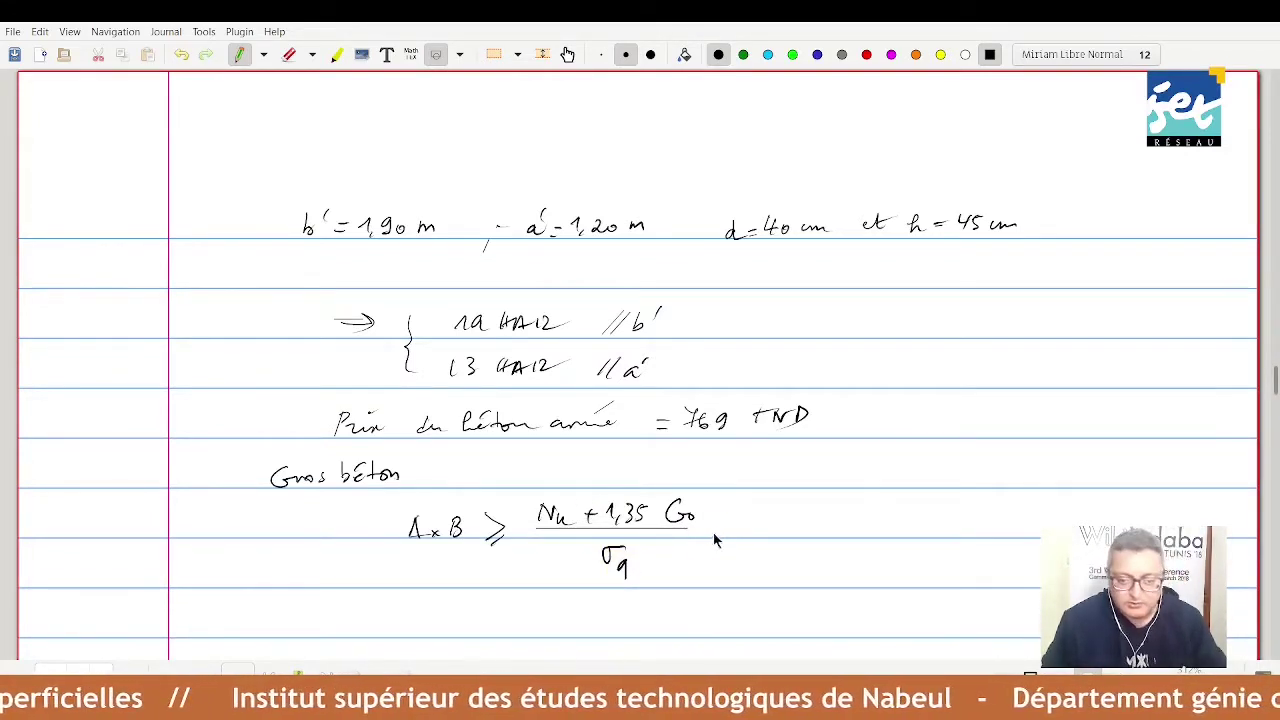
{"action": "mouse_move", "coordinate": [713, 532]}
{"action": "left_mouse_down"}
{"action": "mouse_move", "coordinate": [733, 523]}
{"action": "mouse_move", "coordinate": [750, 538]}
{"action": "left_mouse_up"}
{"action": "mouse_move", "coordinate": [765, 538]}
{"action": "left_mouse_down"}
{"action": "mouse_move", "coordinate": [821, 531]}
{"action": "mouse_move", "coordinate": [835, 515]}
{"action": "left_mouse_up"}
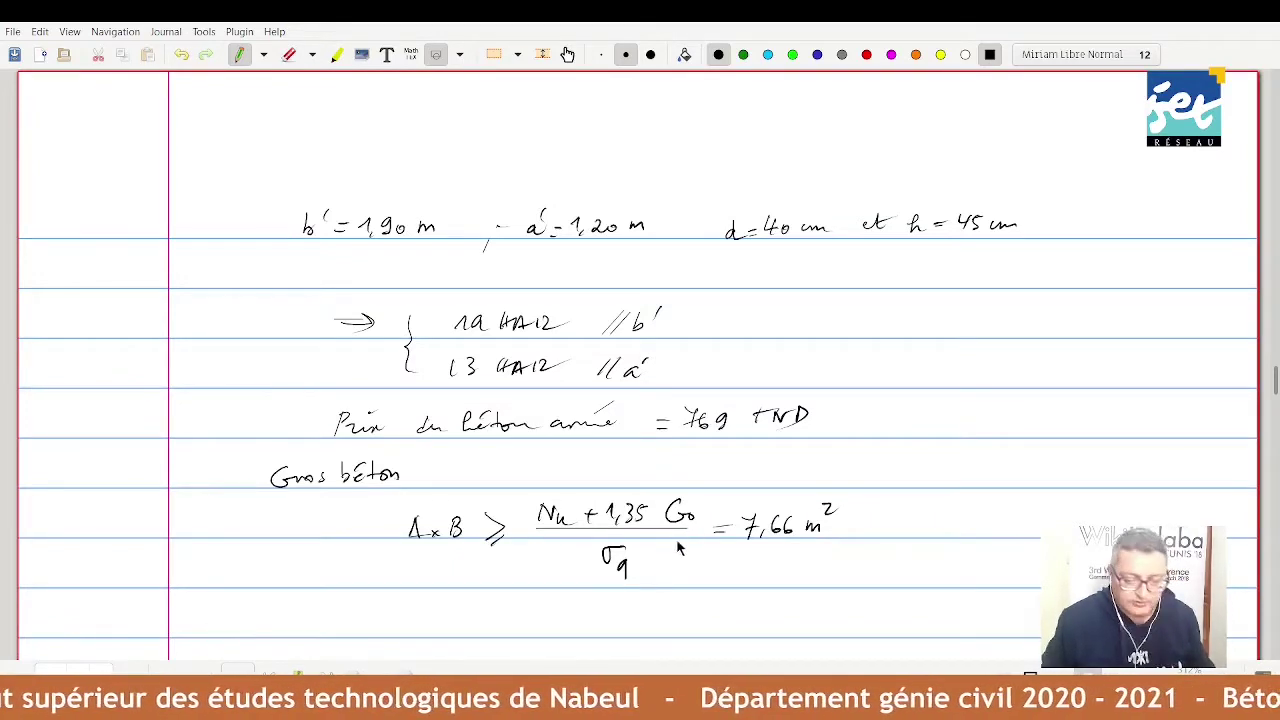
- Write B ≥ 3,57 m, then 'soit B = 3,6 m et A = 2,2 m' beside it
{"action": "mouse_move", "coordinate": [410, 601]}
{"action": "left_mouse_down"}
{"action": "mouse_move", "coordinate": [418, 621]}
{"action": "mouse_move", "coordinate": [466, 624]}
{"action": "left_mouse_up"}
{"action": "left_click_drag", "start_coordinate": [480, 612], "coordinate": [540, 612]}
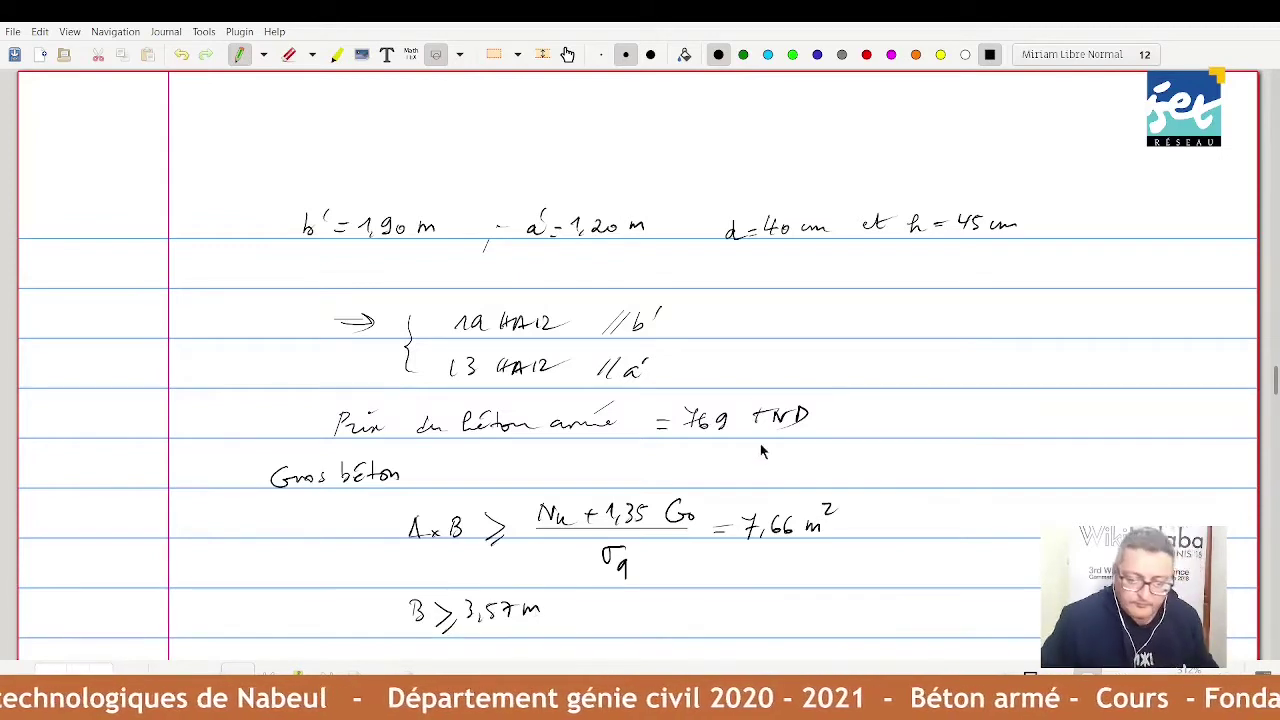
{"action": "left_click_drag", "start_coordinate": [560, 618], "coordinate": [577, 618]}
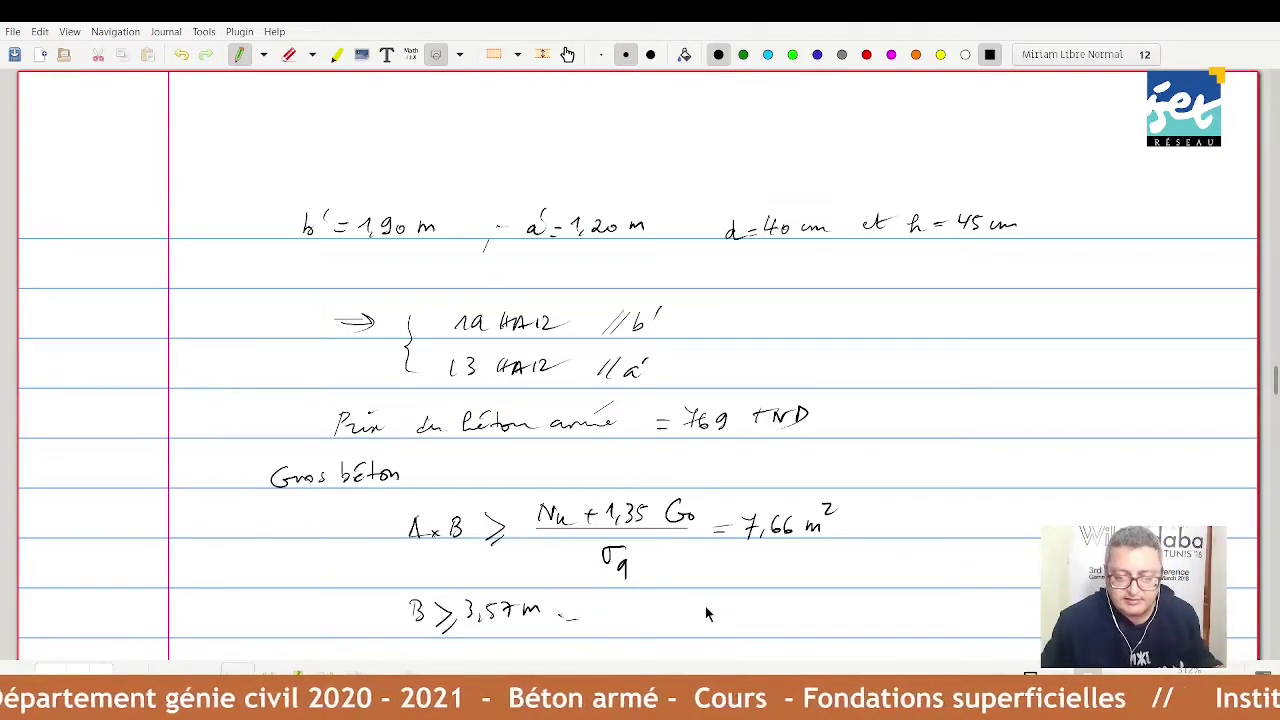
{"action": "mouse_move", "coordinate": [692, 614]}
{"action": "left_mouse_down"}
{"action": "mouse_move", "coordinate": [730, 602]}
{"action": "mouse_move", "coordinate": [774, 620]}
{"action": "mouse_move", "coordinate": [797, 605]}
{"action": "left_mouse_up"}
{"action": "mouse_move", "coordinate": [801, 600]}
{"action": "left_mouse_down"}
{"action": "mouse_move", "coordinate": [806, 614]}
{"action": "mouse_move", "coordinate": [928, 603]}
{"action": "left_mouse_up"}
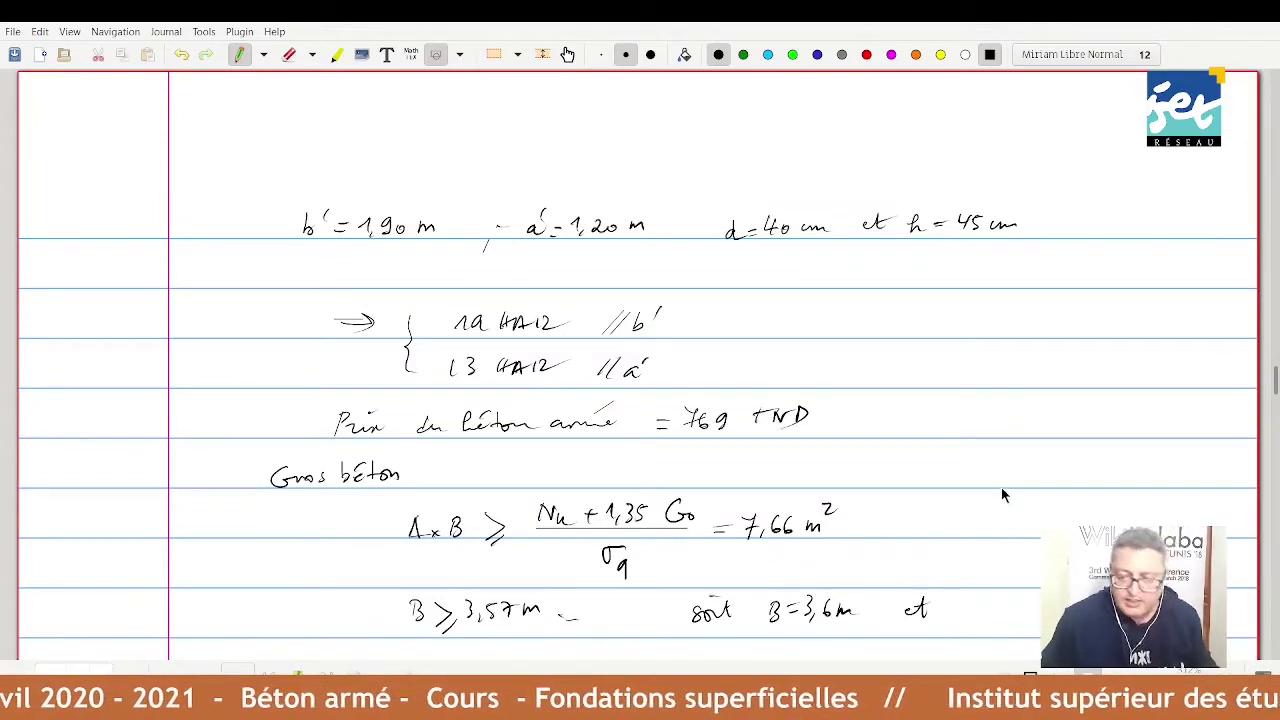
{"action": "mouse_move", "coordinate": [960, 614]}
{"action": "left_mouse_down"}
{"action": "mouse_move", "coordinate": [968, 600]}
{"action": "mouse_move", "coordinate": [1028, 600]}
{"action": "mouse_move", "coordinate": [1032, 612]}
{"action": "left_mouse_up"}
{"action": "left_click_drag", "start_coordinate": [1036, 612], "coordinate": [1058, 610]}
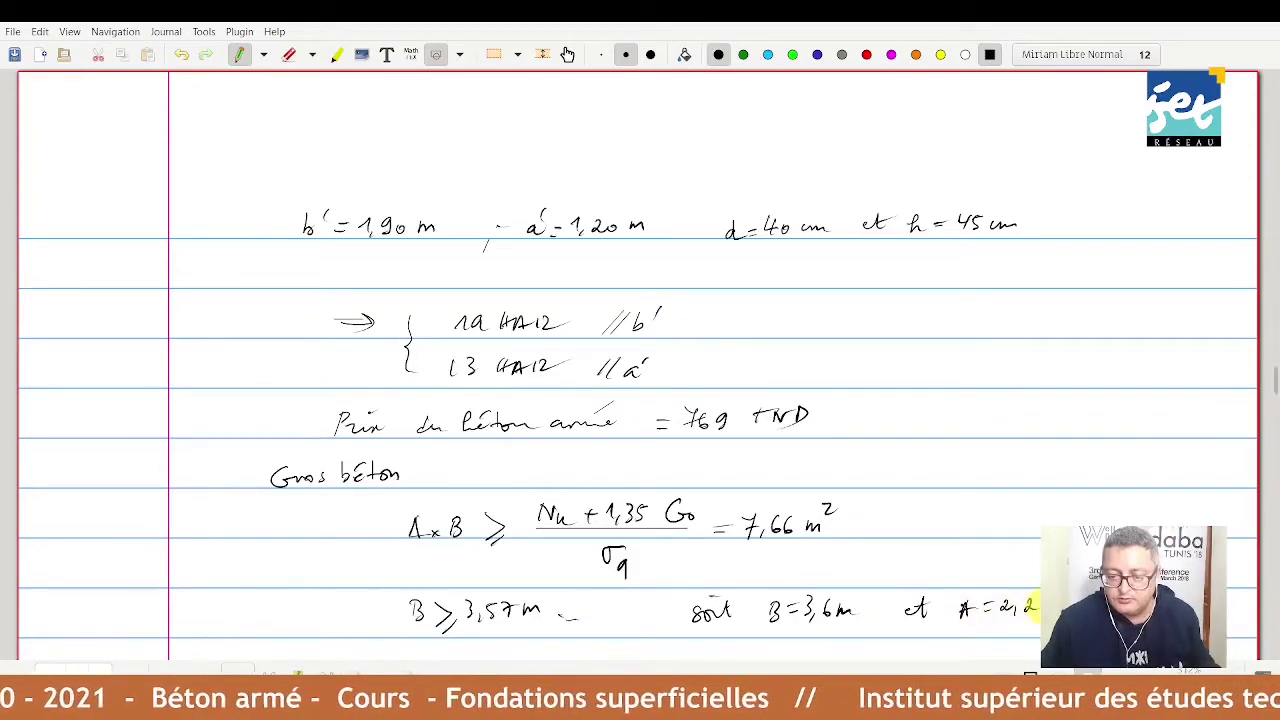
- Write H = 70 cm below the chosen dimensions
{"action": "scroll", "coordinate": [1030, 600], "scroll_direction": "down", "scroll_amount": 4}
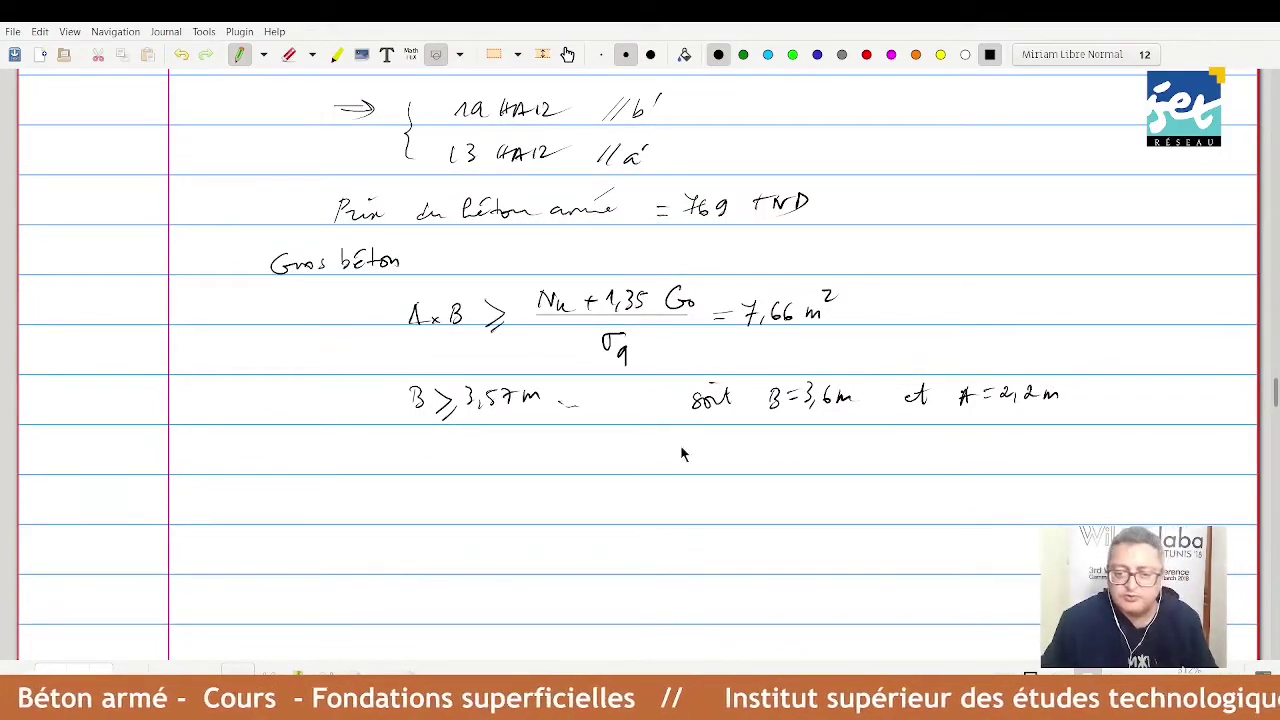
{"action": "mouse_move", "coordinate": [833, 434]}
{"action": "left_mouse_down"}
{"action": "mouse_move", "coordinate": [846, 452]}
{"action": "mouse_move", "coordinate": [858, 446]}
{"action": "left_mouse_up"}
{"action": "mouse_move", "coordinate": [870, 446]}
{"action": "left_mouse_down"}
{"action": "mouse_move", "coordinate": [880, 436]}
{"action": "mouse_move", "coordinate": [878, 450]}
{"action": "mouse_move", "coordinate": [928, 450]}
{"action": "left_mouse_up"}
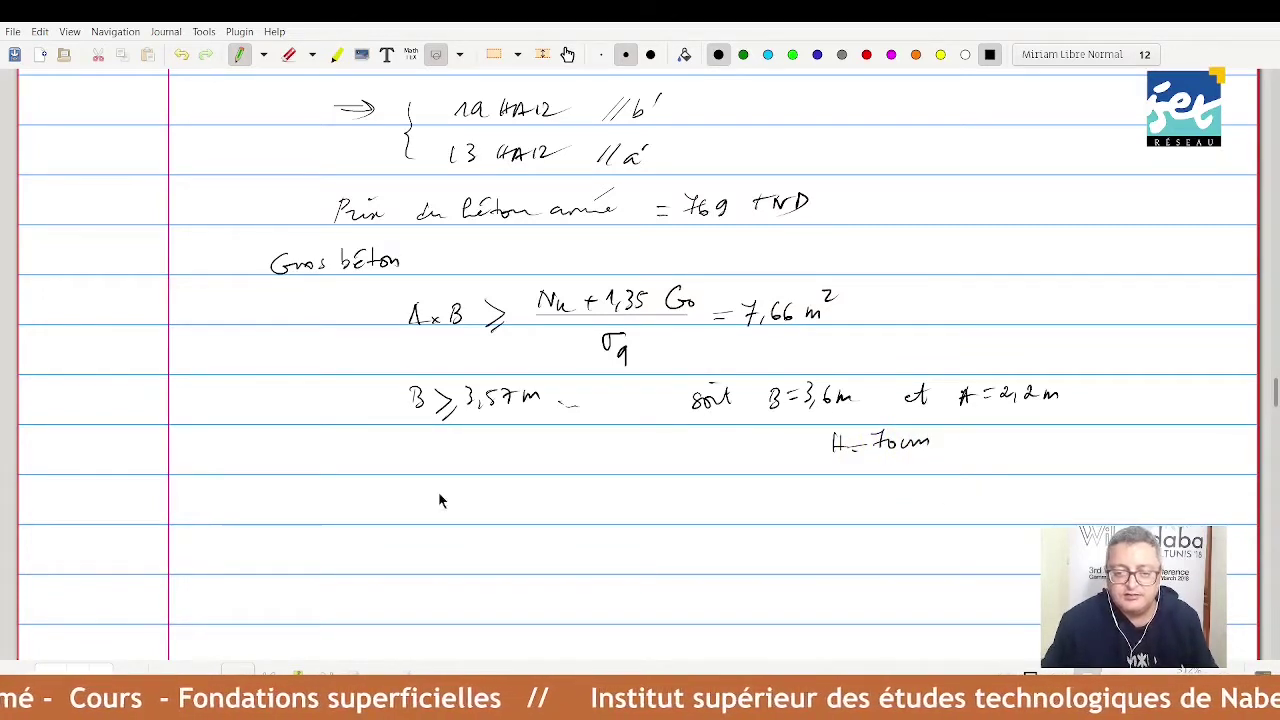
- Write the plain-concrete cost 'Volume 3,6 × 2,2 × 0,7 × Pu = 1386 TND'
{"action": "left_click_drag", "start_coordinate": [397, 497], "coordinate": [412, 498]}
{"action": "left_click_drag", "start_coordinate": [422, 514], "coordinate": [573, 519]}
{"action": "mouse_move", "coordinate": [573, 509]}
{"action": "left_mouse_down"}
{"action": "mouse_move", "coordinate": [563, 519]}
{"action": "mouse_move", "coordinate": [594, 518]}
{"action": "left_mouse_up"}
{"action": "left_click_drag", "start_coordinate": [598, 514], "coordinate": [646, 519]}
{"action": "mouse_move", "coordinate": [646, 510]}
{"action": "left_mouse_down"}
{"action": "mouse_move", "coordinate": [636, 519]}
{"action": "mouse_move", "coordinate": [660, 511]}
{"action": "left_mouse_up"}
{"action": "left_click_drag", "start_coordinate": [675, 514], "coordinate": [685, 521]}
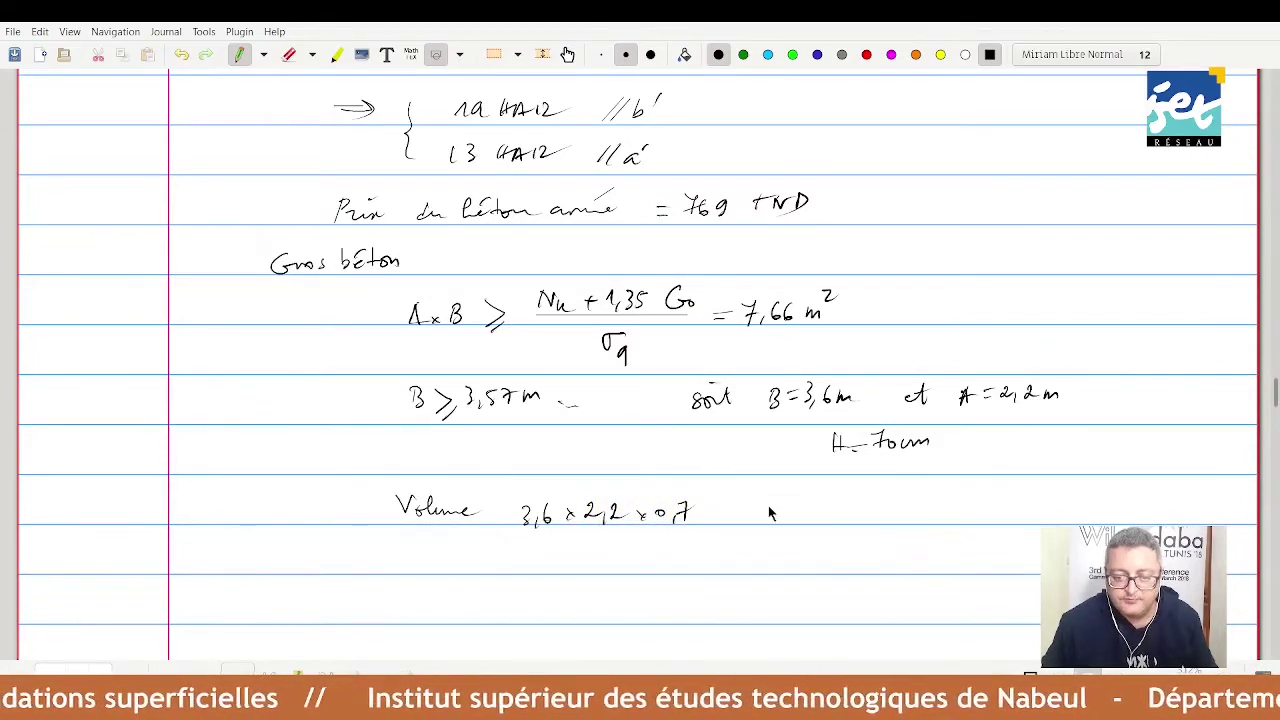
{"action": "left_click_drag", "start_coordinate": [763, 506], "coordinate": [771, 514]}
{"action": "left_click_drag", "start_coordinate": [771, 506], "coordinate": [763, 514]}
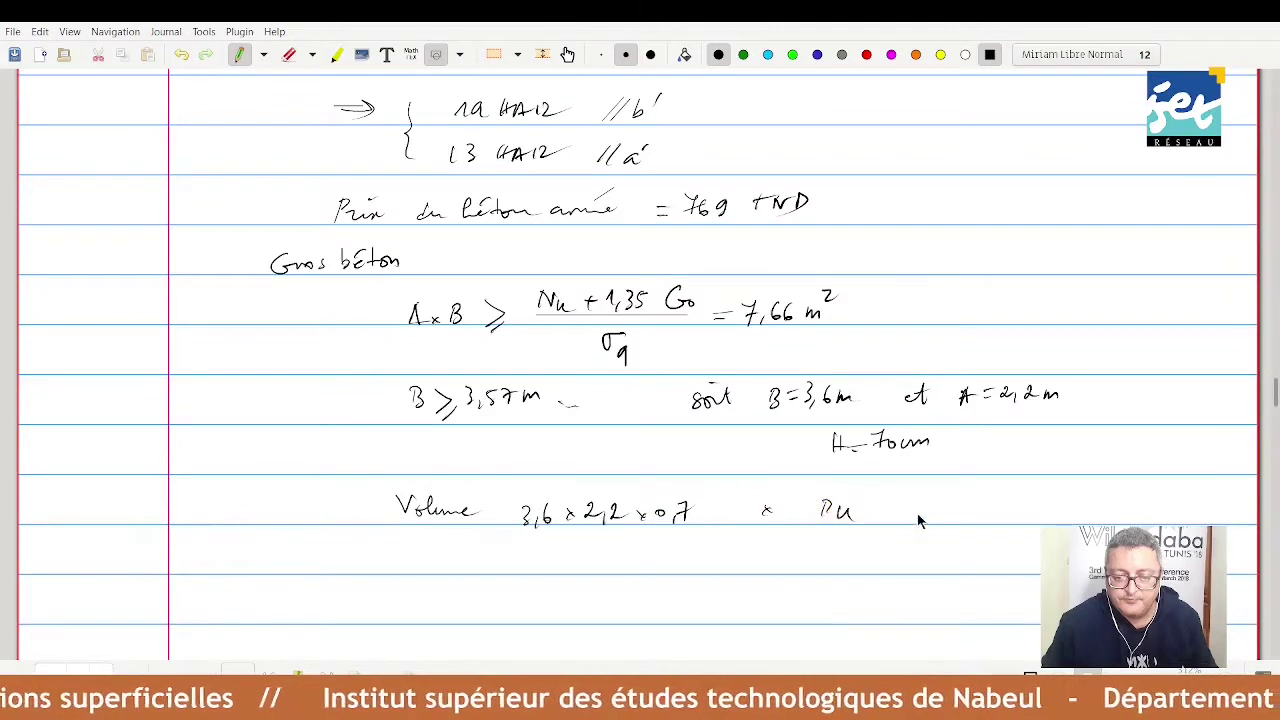
{"action": "left_click_drag", "start_coordinate": [904, 513], "coordinate": [1040, 508]}
{"action": "mouse_move", "coordinate": [1042, 520]}
{"action": "left_mouse_down"}
{"action": "mouse_move", "coordinate": [1058, 506]}
{"action": "mouse_move", "coordinate": [995, 497]}
{"action": "left_mouse_up"}
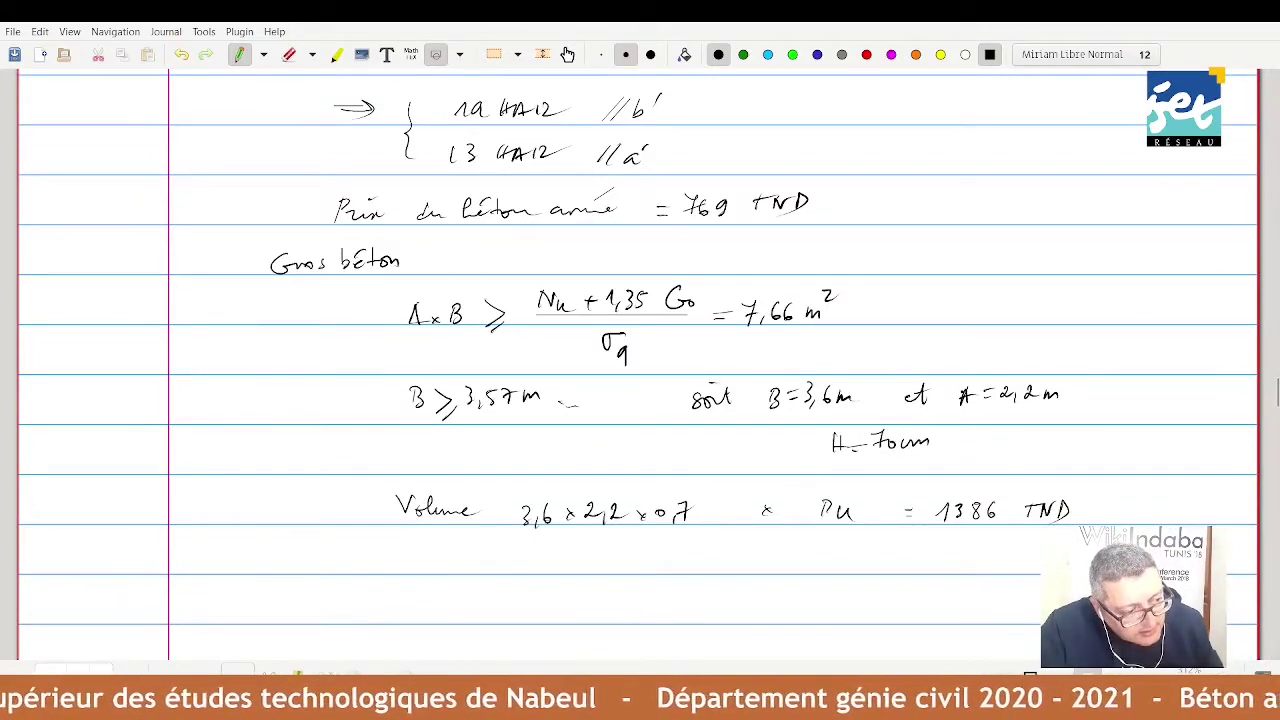
{"action": "scroll", "coordinate": [648, 358], "scroll_direction": "down", "scroll_amount": 3}
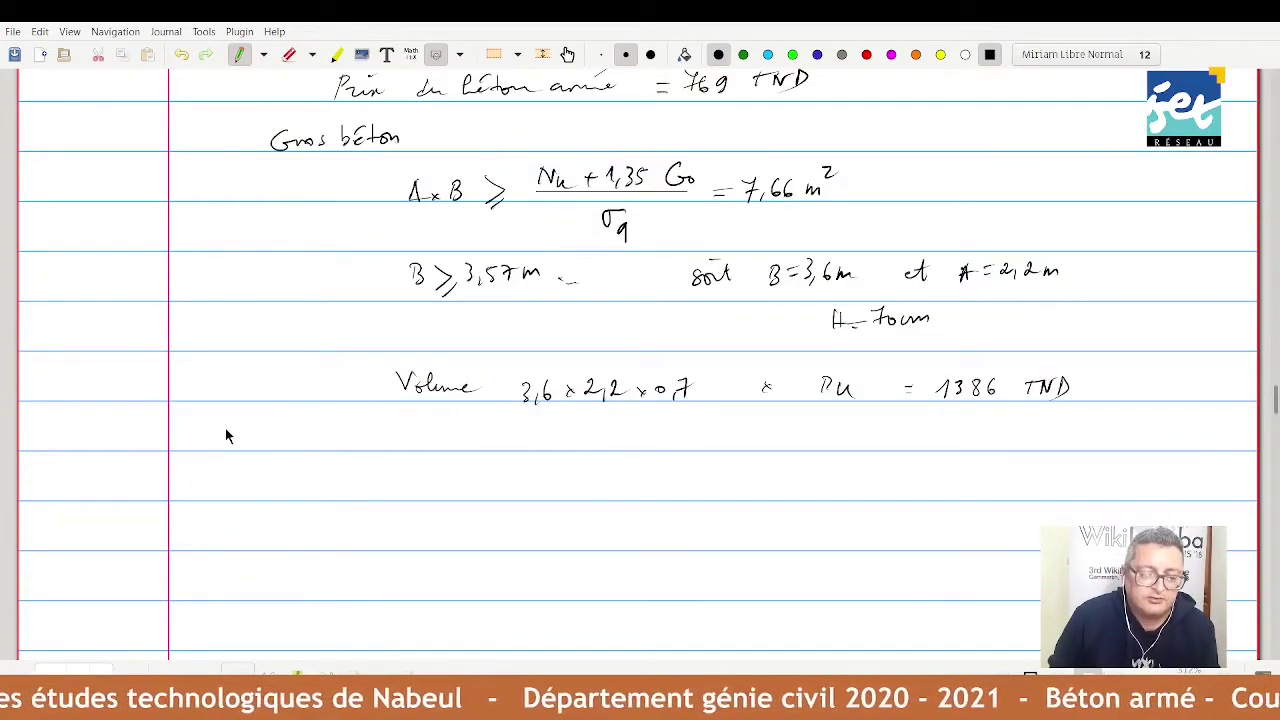
- Number part 7) and write 1,35 Go = 0,0307 MN
{"action": "left_click_drag", "start_coordinate": [221, 427], "coordinate": [240, 448]}
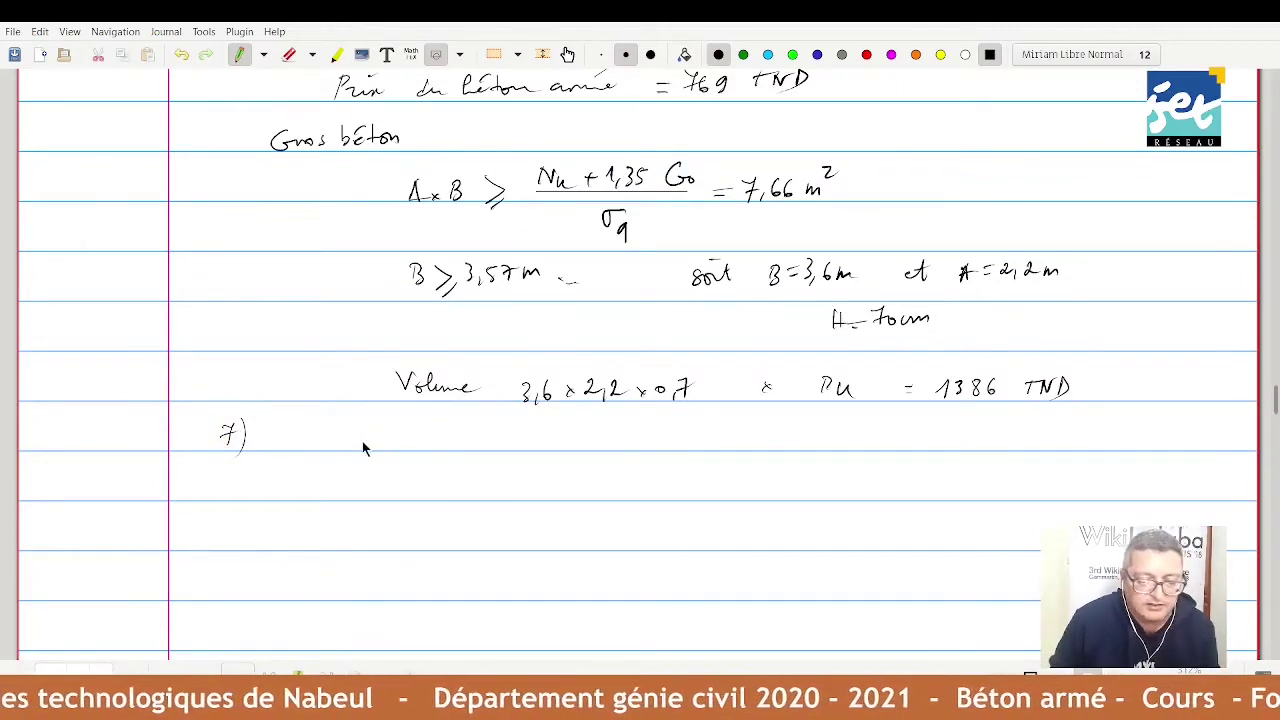
{"action": "mouse_move", "coordinate": [363, 431]}
{"action": "left_mouse_down"}
{"action": "mouse_move", "coordinate": [368, 447]}
{"action": "mouse_move", "coordinate": [457, 439]}
{"action": "left_mouse_up"}
{"action": "mouse_move", "coordinate": [447, 444]}
{"action": "left_mouse_down"}
{"action": "mouse_move", "coordinate": [477, 437]}
{"action": "mouse_move", "coordinate": [492, 451]}
{"action": "left_mouse_up"}
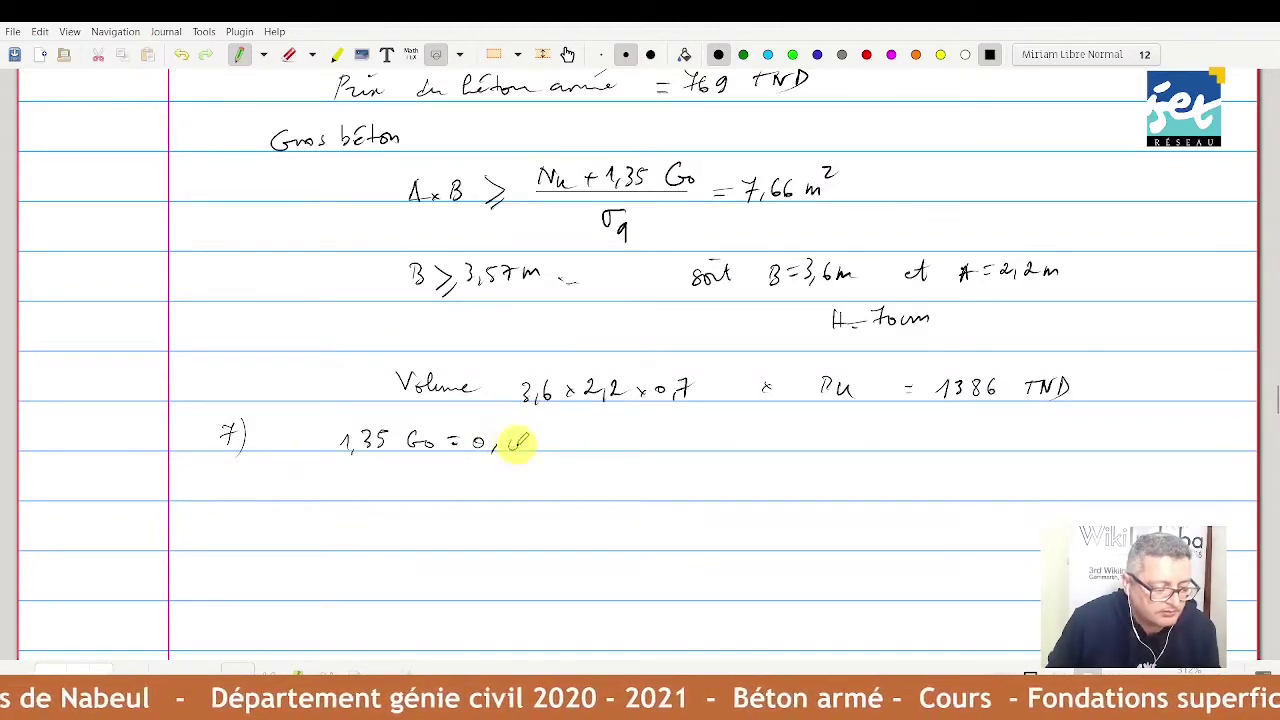
{"action": "left_click_drag", "start_coordinate": [515, 440], "coordinate": [541, 441]}
{"action": "mouse_move", "coordinate": [555, 437]}
{"action": "left_mouse_down"}
{"action": "mouse_move", "coordinate": [628, 448]}
{"action": "mouse_move", "coordinate": [651, 432]}
{"action": "left_mouse_up"}
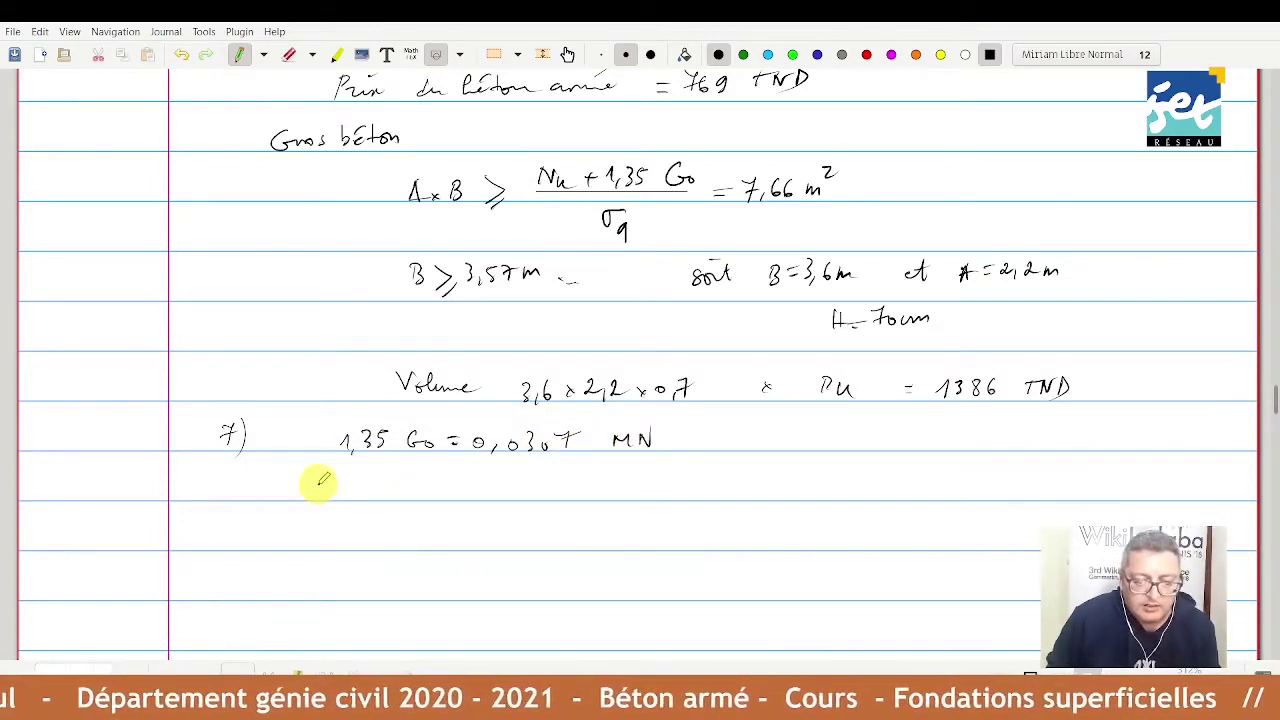
- Begin the punching load formula below with Pu′ = Pu + 1,35 Go
{"action": "left_click_drag", "start_coordinate": [322, 484], "coordinate": [319, 500]}
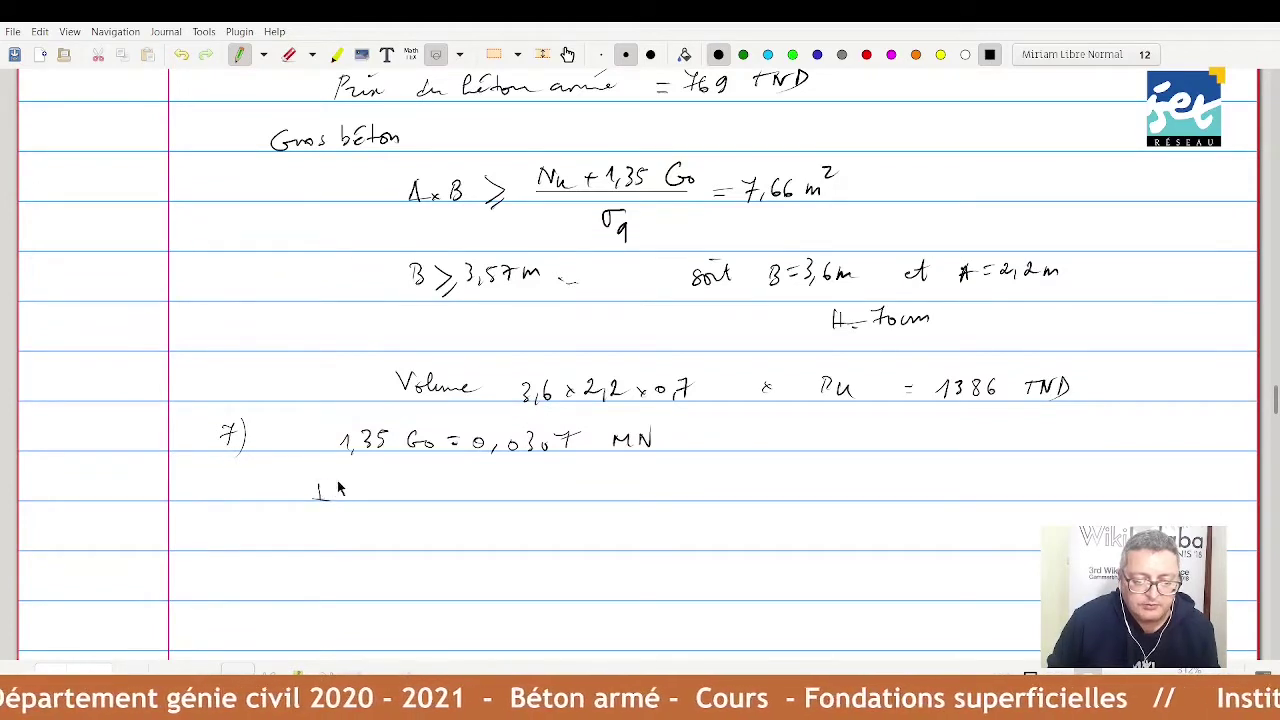
{"action": "mouse_move", "coordinate": [318, 482]}
{"action": "left_mouse_down"}
{"action": "mouse_move", "coordinate": [316, 497]}
{"action": "mouse_move", "coordinate": [344, 490]}
{"action": "left_mouse_up"}
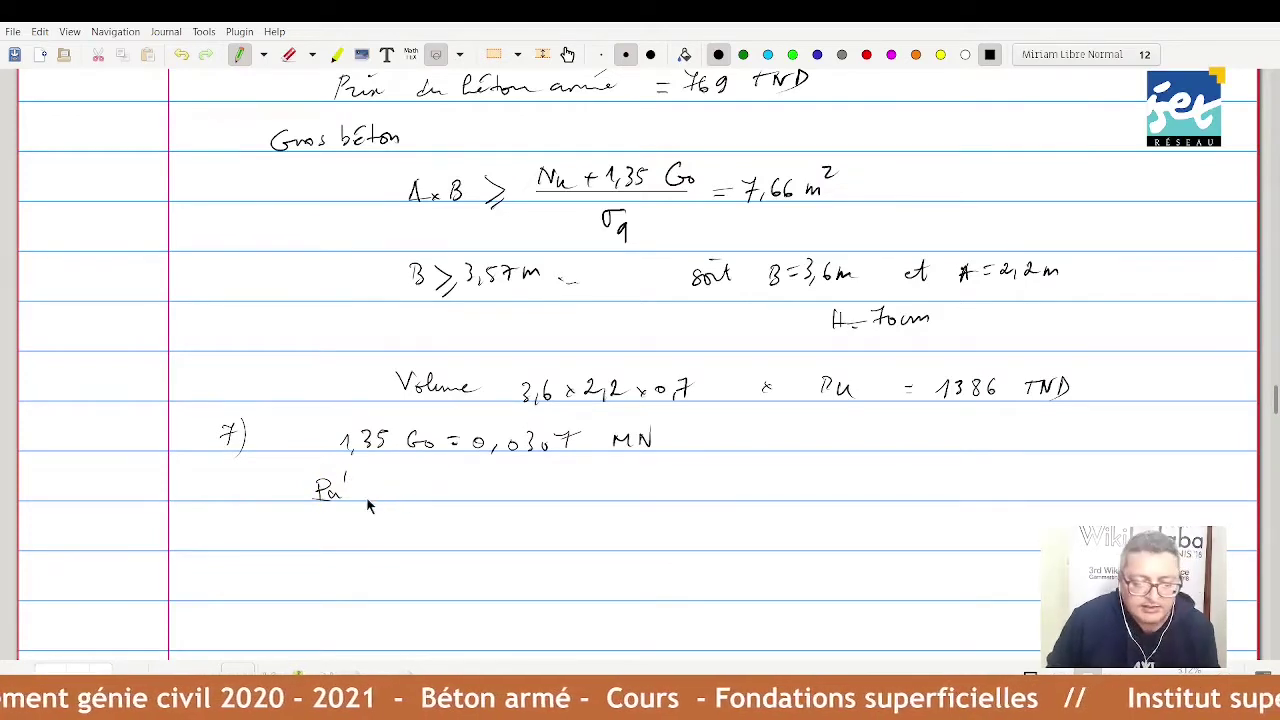
{"action": "left_click_drag", "start_coordinate": [360, 493], "coordinate": [380, 492]}
{"action": "mouse_move", "coordinate": [361, 501]}
{"action": "left_mouse_down"}
{"action": "mouse_move", "coordinate": [437, 490]}
{"action": "mouse_move", "coordinate": [453, 503]}
{"action": "left_mouse_up"}
{"action": "mouse_move", "coordinate": [460, 500]}
{"action": "left_mouse_down"}
{"action": "mouse_move", "coordinate": [481, 503]}
{"action": "mouse_move", "coordinate": [494, 484]}
{"action": "mouse_move", "coordinate": [529, 497]}
{"action": "left_mouse_up"}
{"action": "mouse_move", "coordinate": [541, 489]}
{"action": "left_mouse_down"}
{"action": "mouse_move", "coordinate": [649, 485]}
{"action": "mouse_move", "coordinate": [707, 499]}
{"action": "left_mouse_up"}
- Complete the formula with − (Pu + 1,35 Go)·a2·b2/a′·b′ and start the a2 line
{"action": "left_click_drag", "start_coordinate": [717, 496], "coordinate": [778, 494]}
{"action": "left_click_drag", "start_coordinate": [794, 487], "coordinate": [793, 488]}
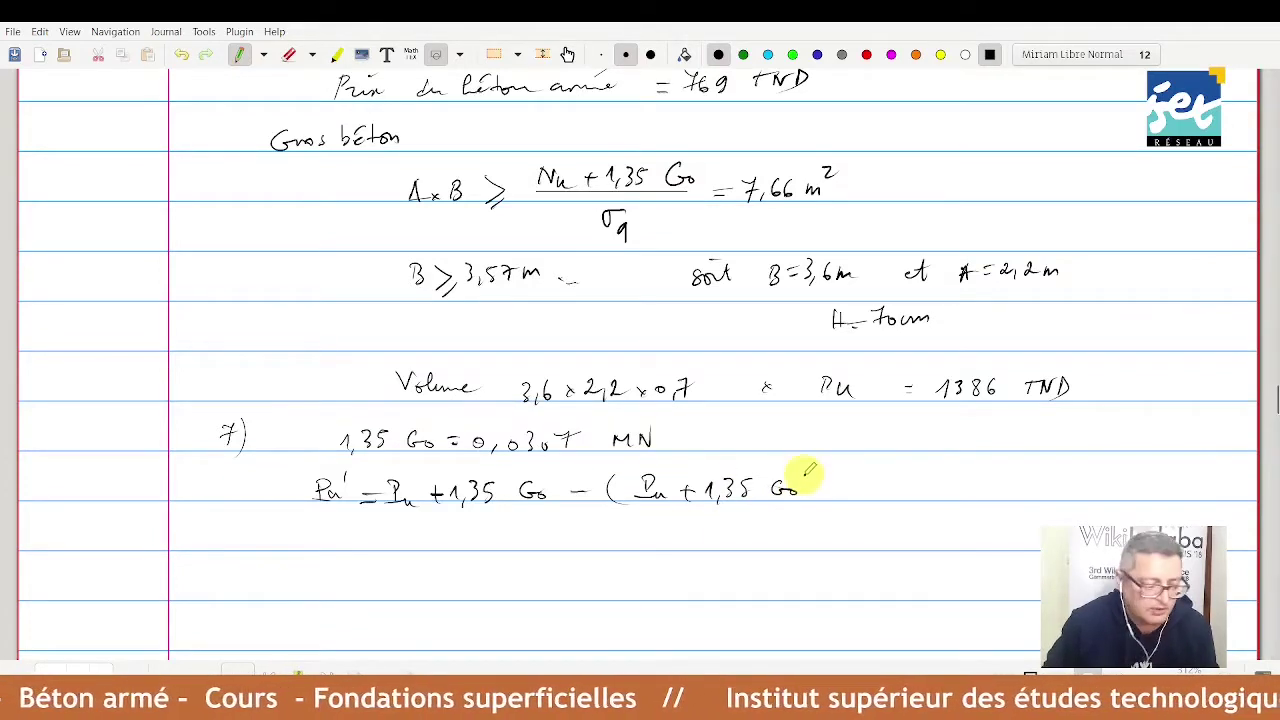
{"action": "mouse_move", "coordinate": [809, 478]}
{"action": "left_mouse_down"}
{"action": "mouse_move", "coordinate": [812, 511]}
{"action": "mouse_move", "coordinate": [836, 487]}
{"action": "mouse_move", "coordinate": [903, 494]}
{"action": "mouse_move", "coordinate": [840, 516]}
{"action": "mouse_move", "coordinate": [882, 520]}
{"action": "left_mouse_up"}
{"action": "left_click", "coordinate": [860, 481]}
{"action": "left_click", "coordinate": [866, 514]}
{"action": "left_click_drag", "start_coordinate": [899, 500], "coordinate": [894, 508]}
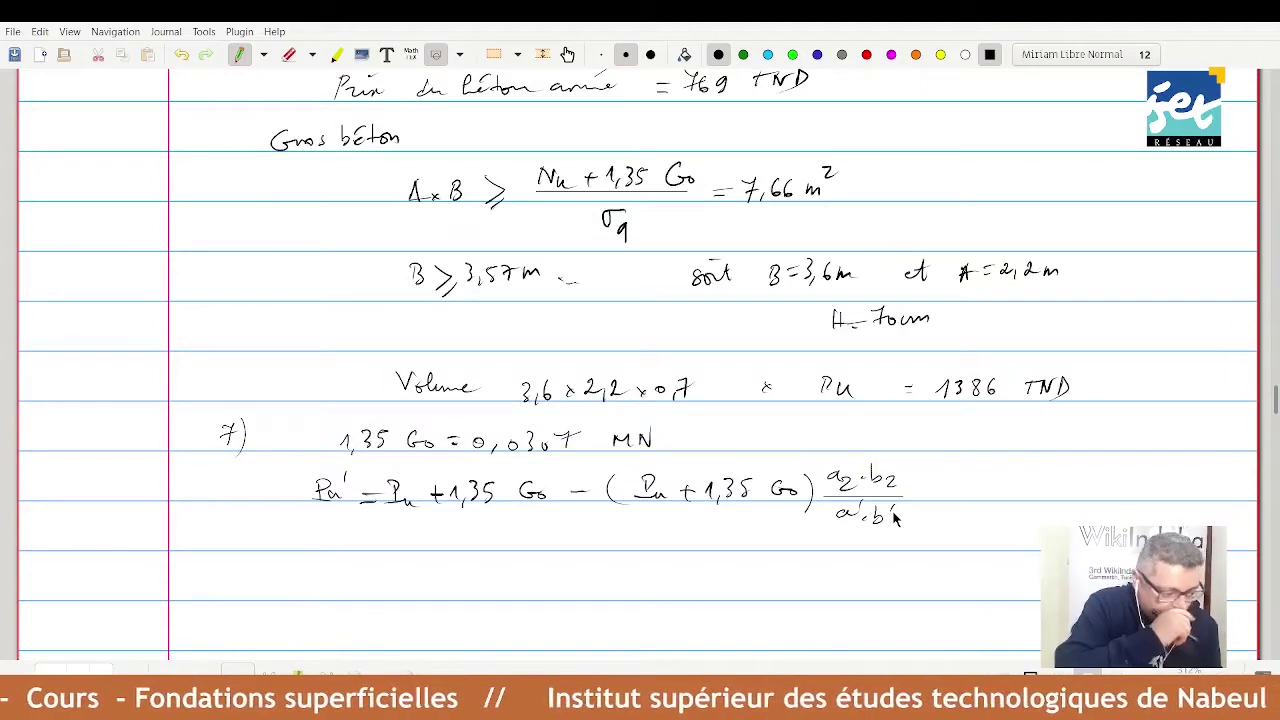
{"action": "mouse_move", "coordinate": [254, 538]}
{"action": "left_mouse_down"}
{"action": "mouse_move", "coordinate": [250, 550]}
{"action": "mouse_move", "coordinate": [284, 560]}
{"action": "mouse_move", "coordinate": [340, 542]}
{"action": "left_mouse_up"}
- Write a2 = a + 2h = 1,2 m and b2 = b + 2h = 1,4 m
{"action": "left_click_drag", "start_coordinate": [335, 536], "coordinate": [352, 550]}
{"action": "left_click_drag", "start_coordinate": [358, 540], "coordinate": [368, 548]}
{"action": "left_click_drag", "start_coordinate": [374, 534], "coordinate": [384, 548]}
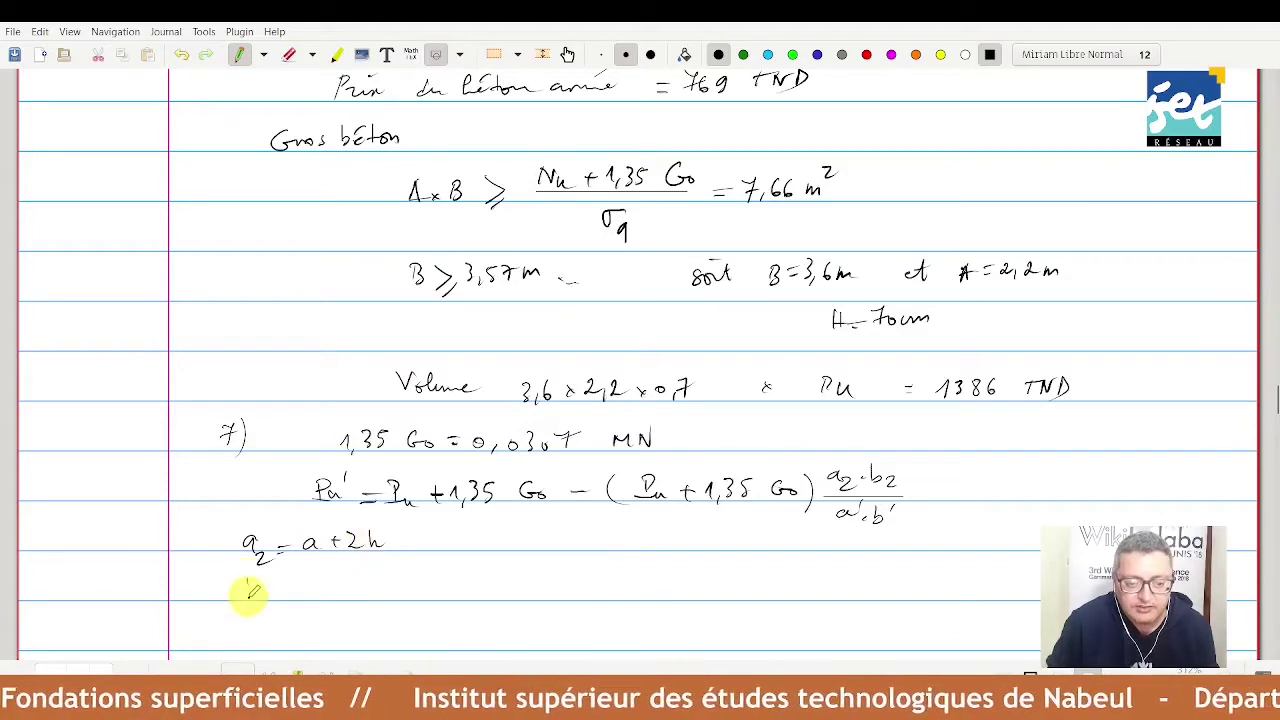
{"action": "left_click_drag", "start_coordinate": [248, 580], "coordinate": [256, 598]}
{"action": "left_click_drag", "start_coordinate": [264, 596], "coordinate": [278, 602]}
{"action": "left_click_drag", "start_coordinate": [288, 590], "coordinate": [394, 598]}
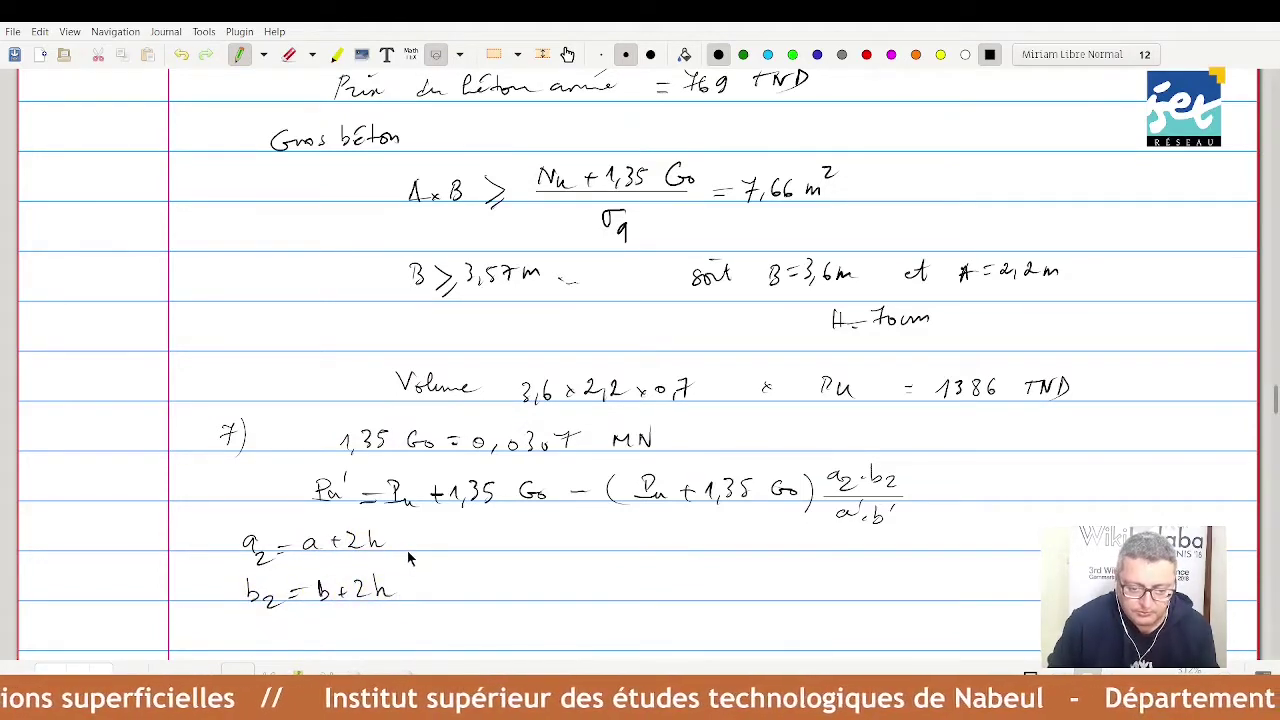
{"action": "left_click_drag", "start_coordinate": [402, 538], "coordinate": [414, 538]}
{"action": "left_click_drag", "start_coordinate": [402, 545], "coordinate": [452, 548]}
{"action": "left_click_drag", "start_coordinate": [476, 540], "coordinate": [512, 542]}
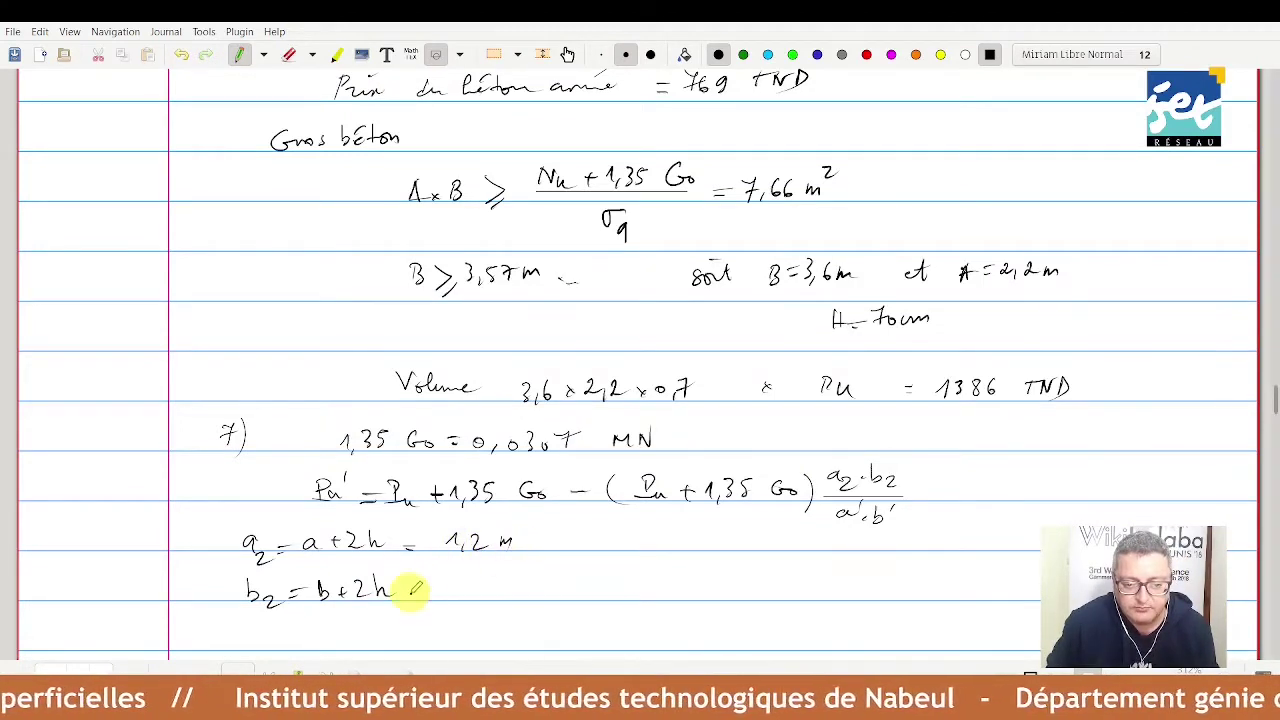
{"action": "left_click_drag", "start_coordinate": [408, 586], "coordinate": [428, 586]}
{"action": "left_click_drag", "start_coordinate": [408, 594], "coordinate": [456, 598]}
{"action": "left_click_drag", "start_coordinate": [462, 595], "coordinate": [512, 594]}
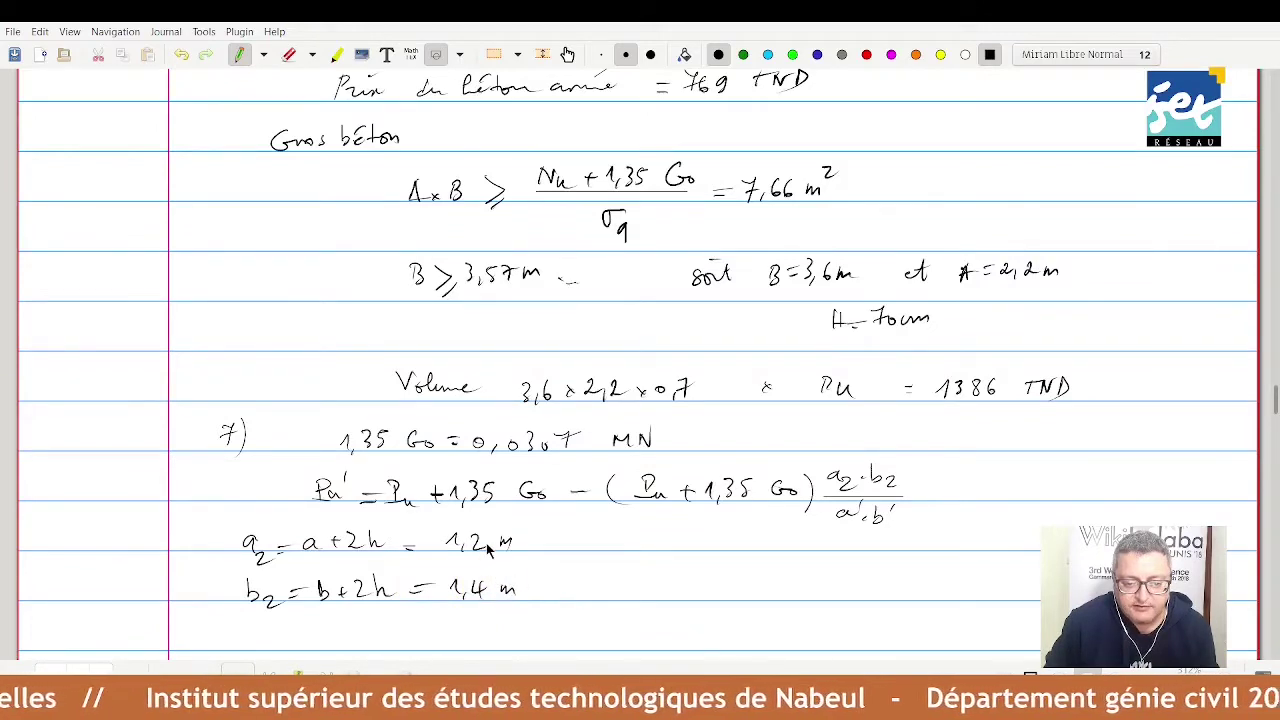
- Write the check P′u = 0,37 ≤ 0,045·uc·h′·fc28/γb on the next blank line
{"action": "scroll", "coordinate": [488, 548], "scroll_direction": "down", "scroll_amount": 4}
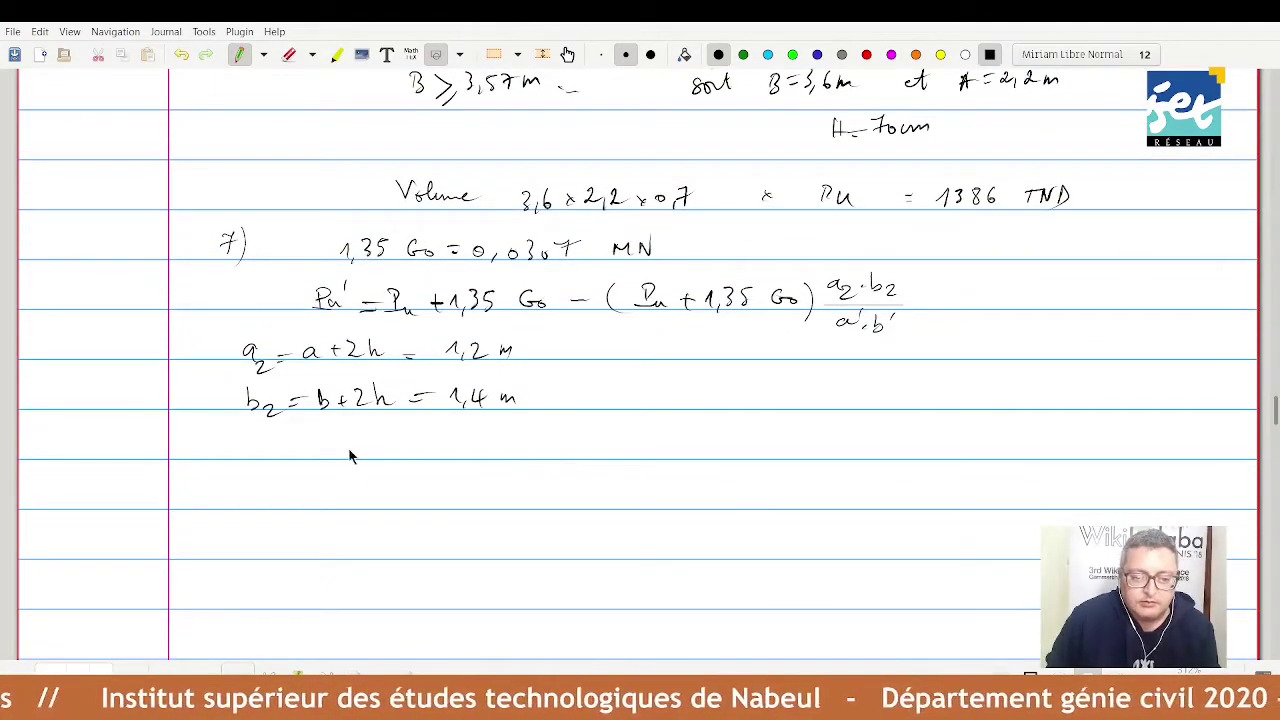
{"action": "mouse_move", "coordinate": [346, 444]}
{"action": "left_mouse_down"}
{"action": "mouse_move", "coordinate": [380, 465]}
{"action": "mouse_move", "coordinate": [416, 448]}
{"action": "left_mouse_up"}
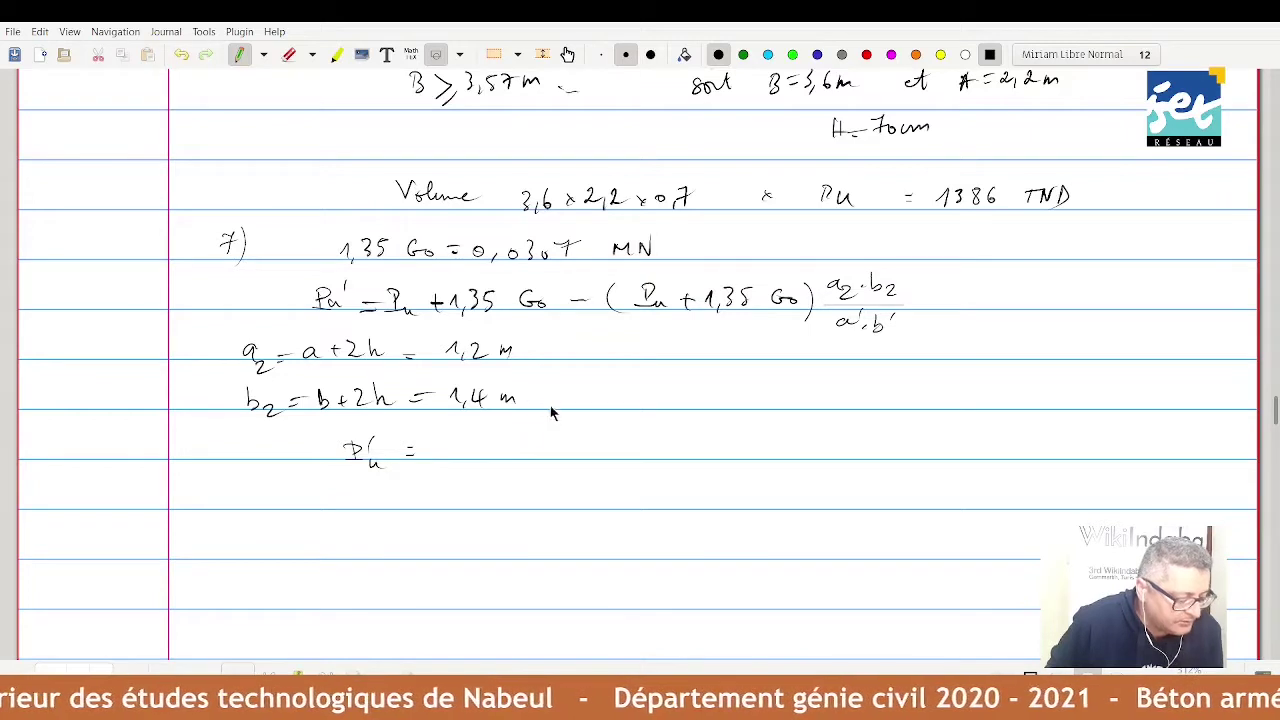
{"action": "mouse_move", "coordinate": [446, 446]}
{"action": "left_mouse_down"}
{"action": "mouse_move", "coordinate": [500, 458]}
{"action": "mouse_move", "coordinate": [570, 437]}
{"action": "mouse_move", "coordinate": [613, 467]}
{"action": "left_mouse_up"}
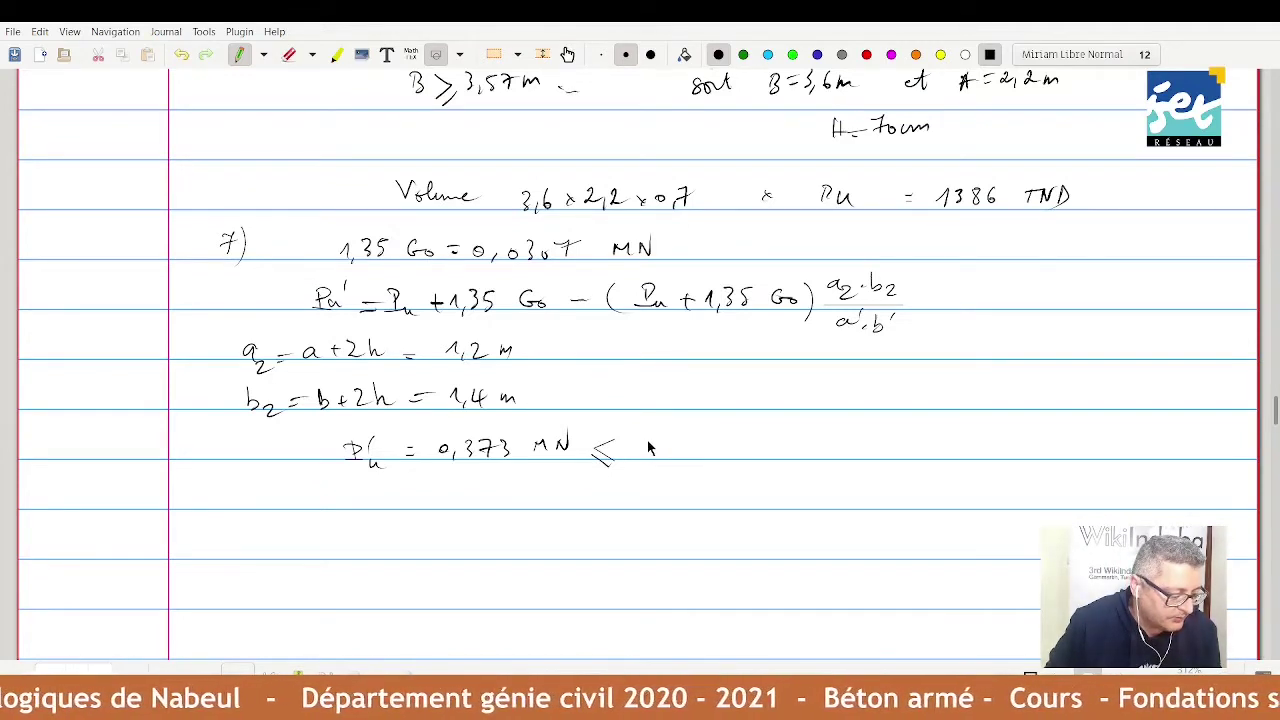
{"action": "mouse_move", "coordinate": [643, 457]}
{"action": "left_mouse_down"}
{"action": "mouse_move", "coordinate": [723, 443]}
{"action": "mouse_move", "coordinate": [783, 455]}
{"action": "left_mouse_up"}
{"action": "left_click", "coordinate": [782, 449]}
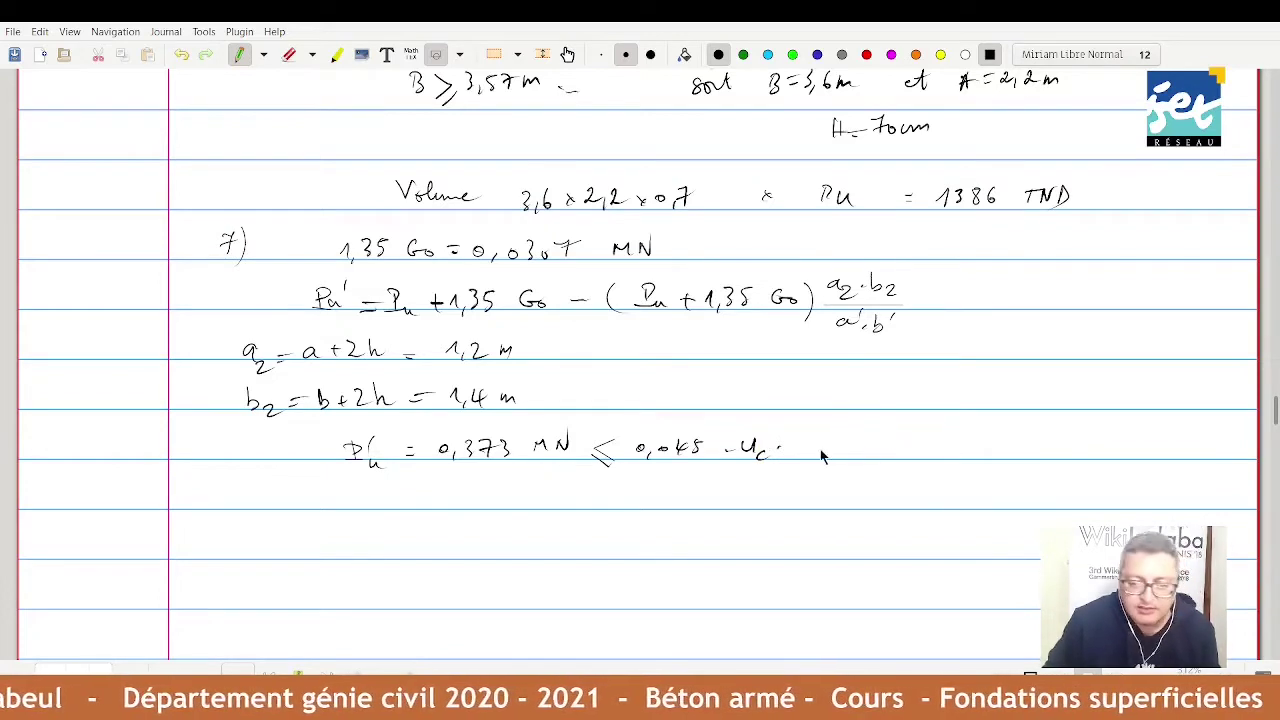
{"action": "left_click_drag", "start_coordinate": [806, 433], "coordinate": [813, 453]}
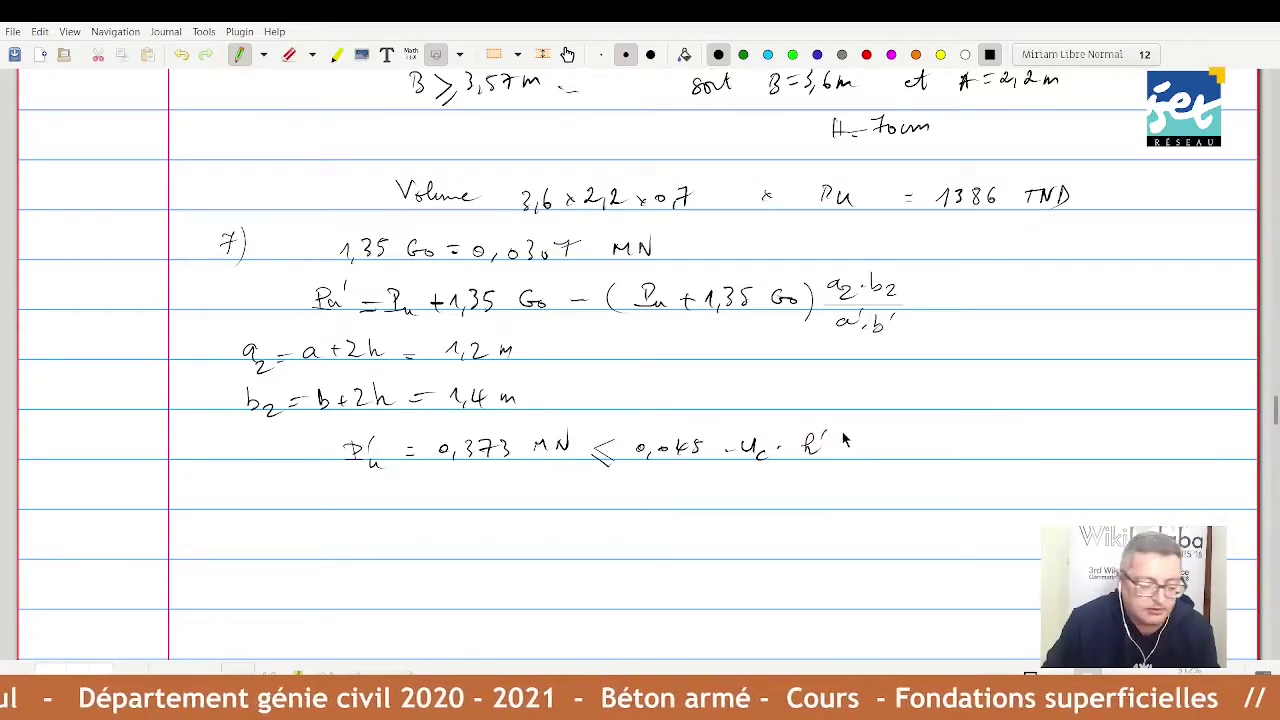
{"action": "mouse_move", "coordinate": [862, 429]}
{"action": "left_mouse_down"}
{"action": "mouse_move", "coordinate": [908, 455]}
{"action": "mouse_move", "coordinate": [877, 460]}
{"action": "mouse_move", "coordinate": [886, 476]}
{"action": "left_mouse_up"}
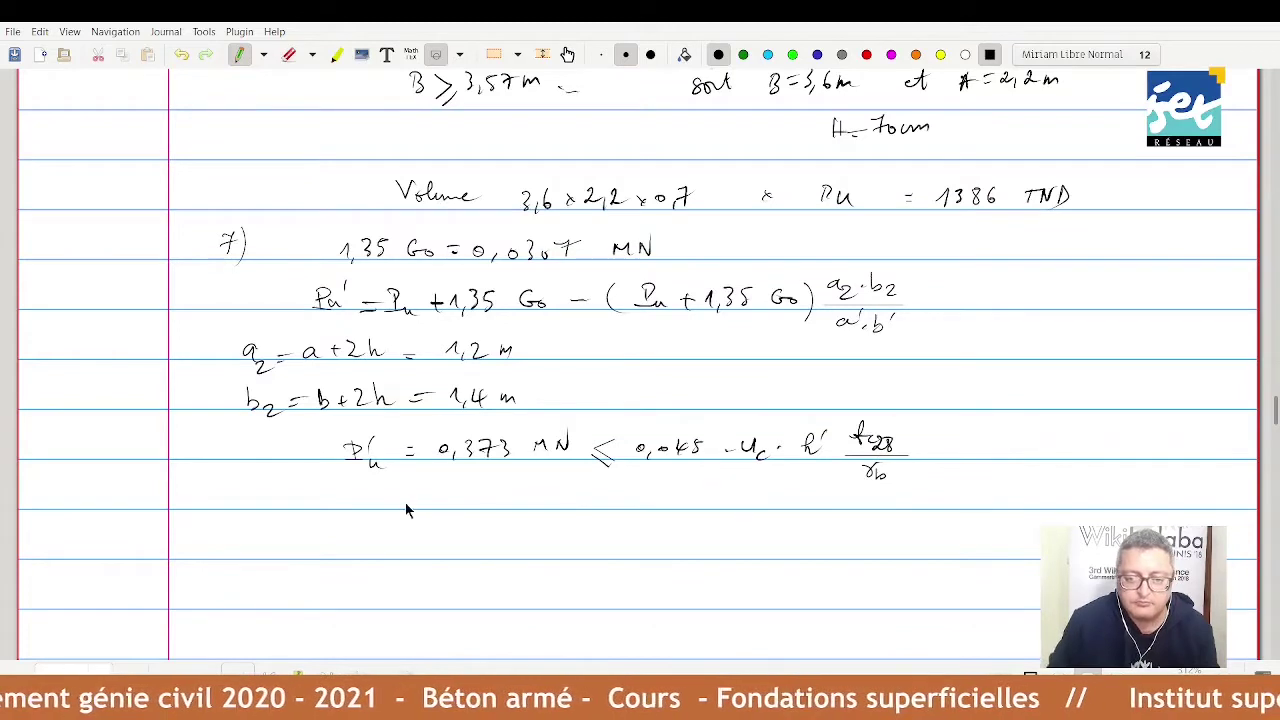
- Start the perimeter formula Uc = 2(a1 + h on the line below
{"action": "left_click_drag", "start_coordinate": [268, 488], "coordinate": [309, 498]}
{"action": "left_click_drag", "start_coordinate": [292, 505], "coordinate": [386, 512]}
{"action": "left_click_drag", "start_coordinate": [396, 502], "coordinate": [410, 502]}
{"action": "mouse_move", "coordinate": [403, 495]}
{"action": "left_mouse_down"}
{"action": "mouse_move", "coordinate": [403, 509]}
{"action": "mouse_move", "coordinate": [432, 508]}
{"action": "left_mouse_up"}
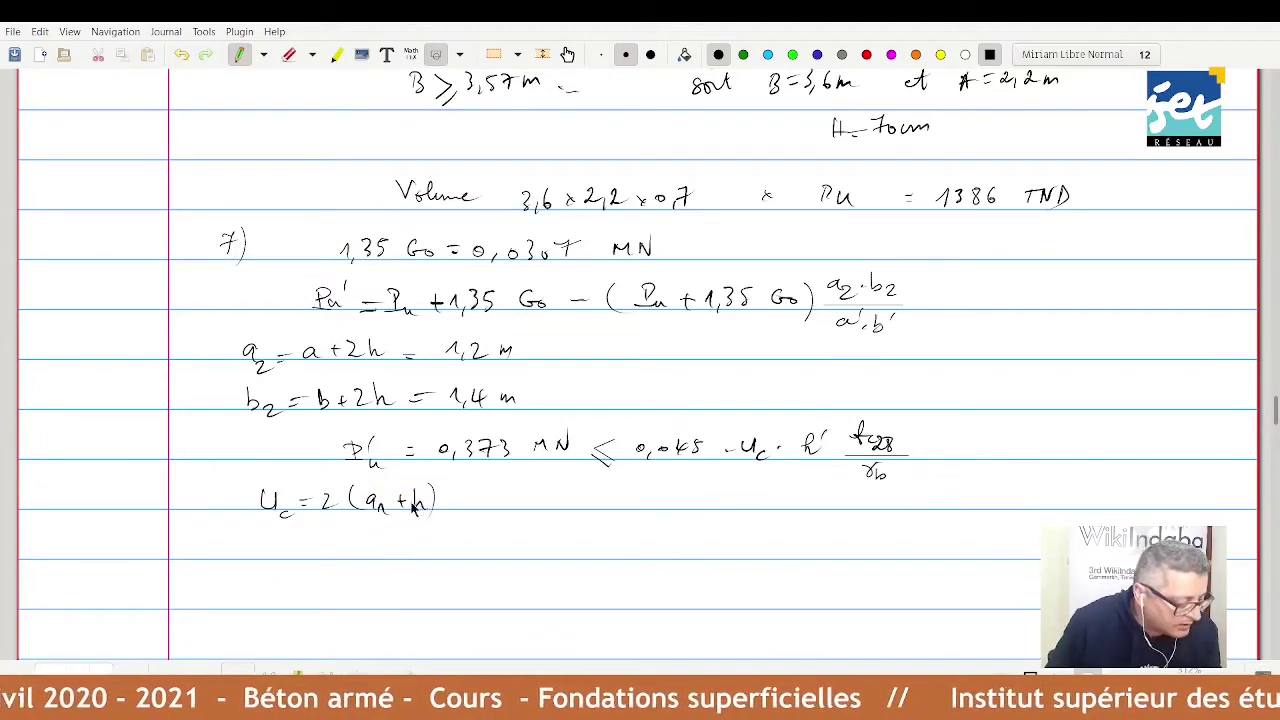
- Complete Uc = 2(a1 + h1) and define a1 = a+h and b1 = b+h
{"action": "left_click_drag", "start_coordinate": [413, 505], "coordinate": [425, 519]}
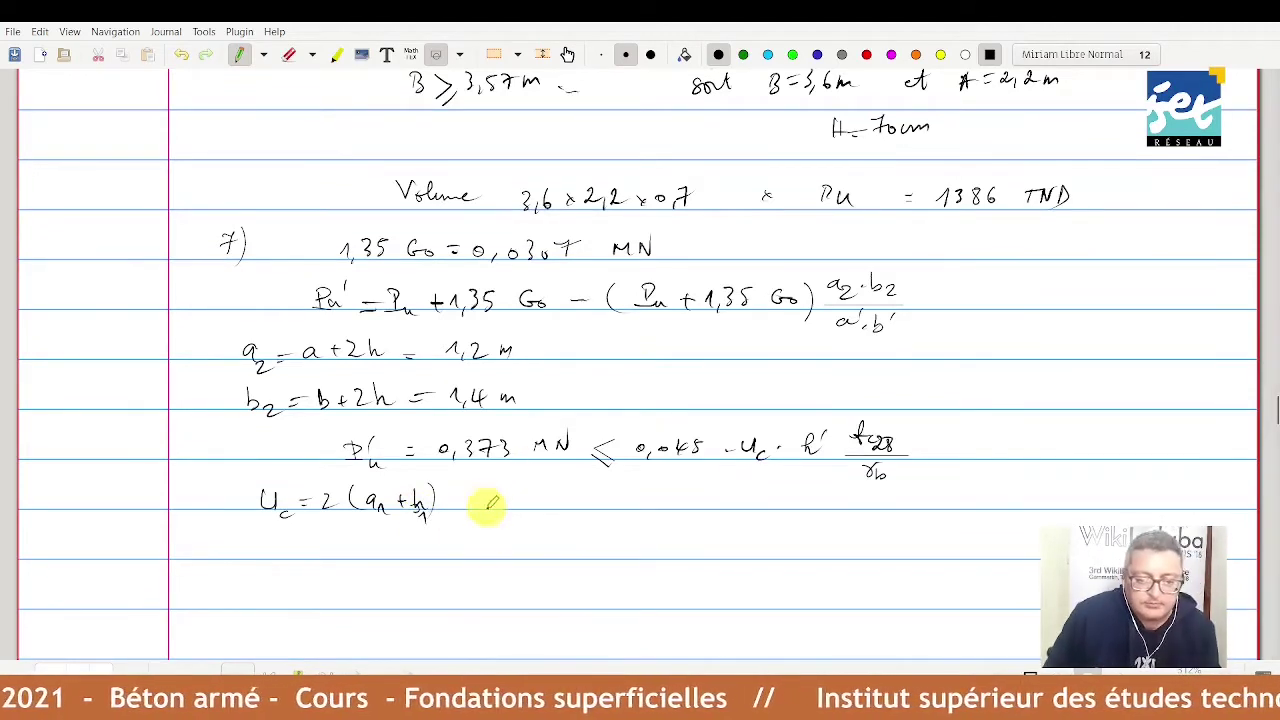
{"action": "mouse_move", "coordinate": [489, 497]}
{"action": "left_mouse_down"}
{"action": "mouse_move", "coordinate": [486, 512]}
{"action": "mouse_move", "coordinate": [530, 508]}
{"action": "left_mouse_up"}
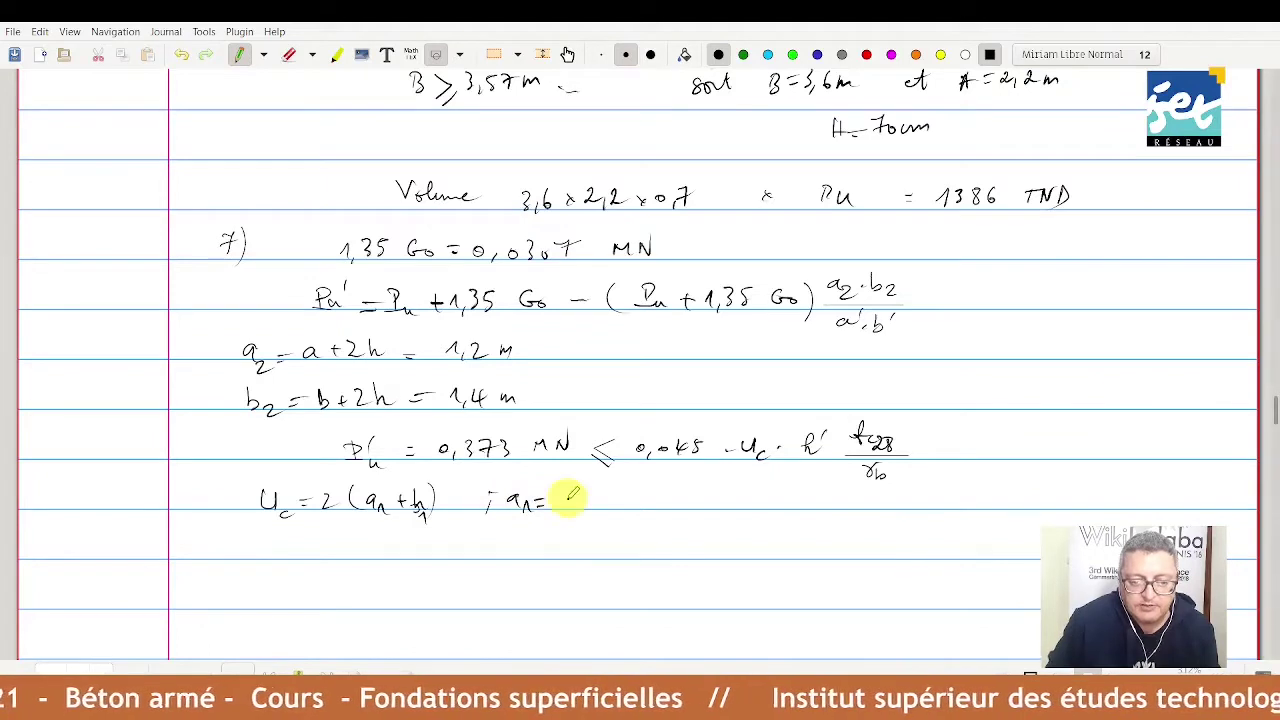
{"action": "mouse_move", "coordinate": [570, 496]}
{"action": "left_mouse_down"}
{"action": "mouse_move", "coordinate": [573, 508]}
{"action": "mouse_move", "coordinate": [597, 502]}
{"action": "left_mouse_up"}
{"action": "mouse_move", "coordinate": [590, 495]}
{"action": "left_mouse_down"}
{"action": "mouse_move", "coordinate": [590, 509]}
{"action": "mouse_move", "coordinate": [647, 512]}
{"action": "mouse_move", "coordinate": [718, 500]}
{"action": "left_mouse_up"}
{"action": "left_click_drag", "start_coordinate": [705, 506], "coordinate": [768, 503]}
{"action": "mouse_move", "coordinate": [760, 495]}
{"action": "left_mouse_down"}
{"action": "mouse_move", "coordinate": [760, 510]}
{"action": "mouse_move", "coordinate": [787, 508]}
{"action": "left_mouse_up"}
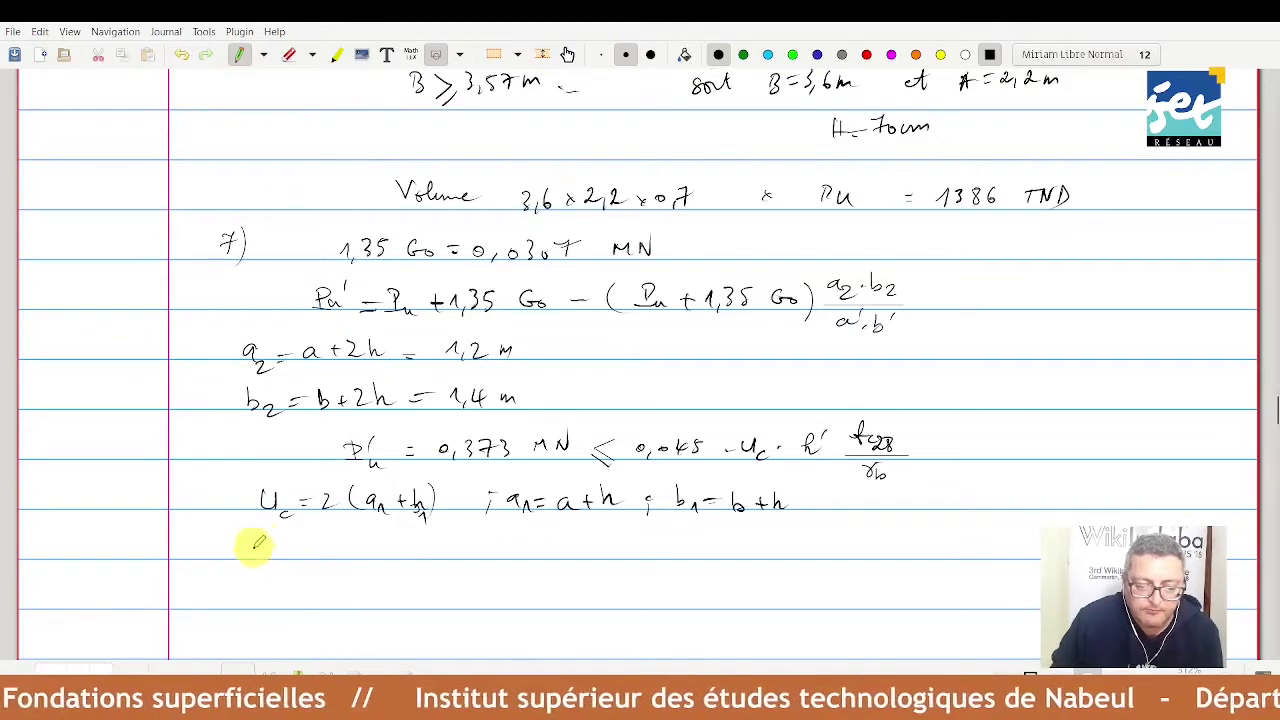
- Write Uc = 3,4 m on a new line, followed by h' = h = 0,45 m
{"action": "mouse_move", "coordinate": [254, 537]}
{"action": "left_mouse_down"}
{"action": "mouse_move", "coordinate": [274, 538]}
{"action": "mouse_move", "coordinate": [282, 557]}
{"action": "left_mouse_up"}
{"action": "left_click_drag", "start_coordinate": [298, 553], "coordinate": [388, 556]}
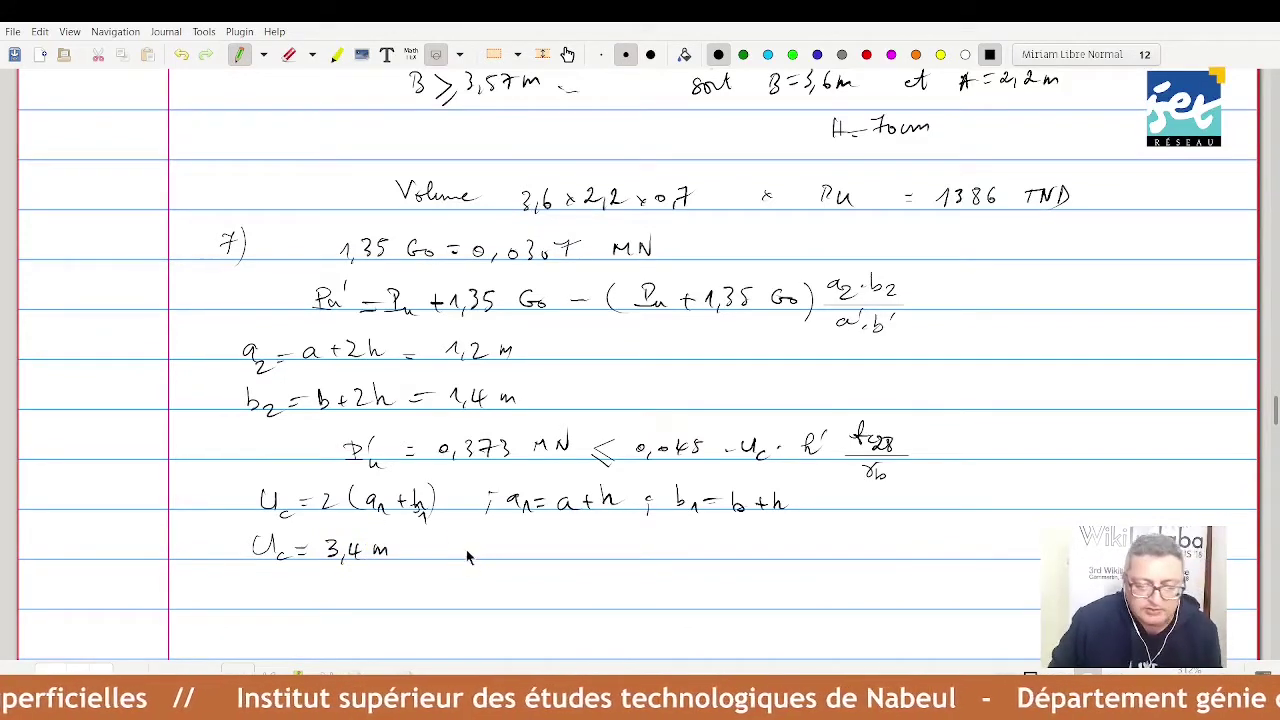
{"action": "left_click_drag", "start_coordinate": [468, 556], "coordinate": [519, 544]}
{"action": "left_click_drag", "start_coordinate": [508, 551], "coordinate": [572, 545]}
{"action": "mouse_move", "coordinate": [560, 552]}
{"action": "left_mouse_down"}
{"action": "mouse_move", "coordinate": [598, 544]}
{"action": "mouse_move", "coordinate": [605, 556]}
{"action": "left_mouse_up"}
{"action": "mouse_move", "coordinate": [614, 540]}
{"action": "left_mouse_down"}
{"action": "mouse_move", "coordinate": [624, 556]}
{"action": "mouse_move", "coordinate": [674, 549]}
{"action": "left_mouse_up"}
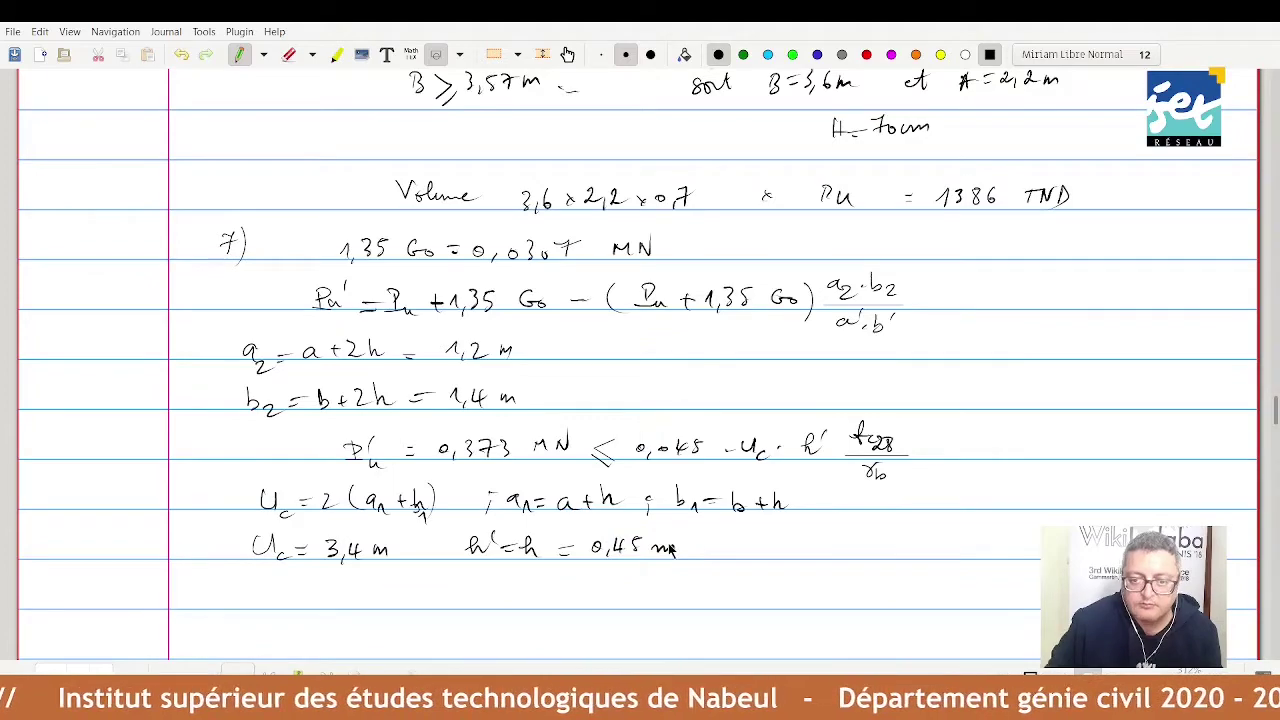
{"action": "scroll", "coordinate": [674, 549], "scroll_direction": "up", "scroll_amount": 2}
{"action": "scroll", "coordinate": [675, 552], "scroll_direction": "up", "scroll_amount": 4}
{"action": "scroll", "coordinate": [675, 554], "scroll_direction": "up", "scroll_amount": 4}
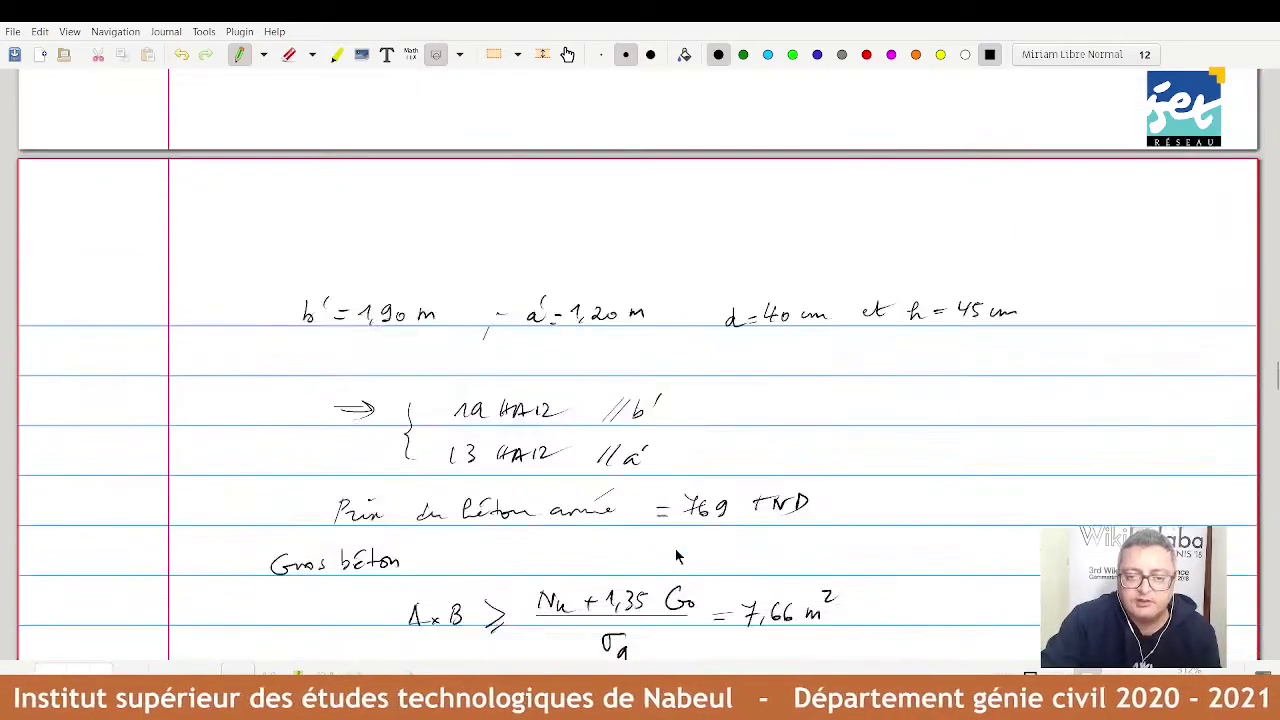
{"action": "scroll", "coordinate": [676, 556], "scroll_direction": "up", "scroll_amount": 3}
{"action": "scroll", "coordinate": [676, 556], "scroll_direction": "down", "scroll_amount": 3}
{"action": "scroll", "coordinate": [930, 420], "scroll_direction": "down", "scroll_amount": 9}
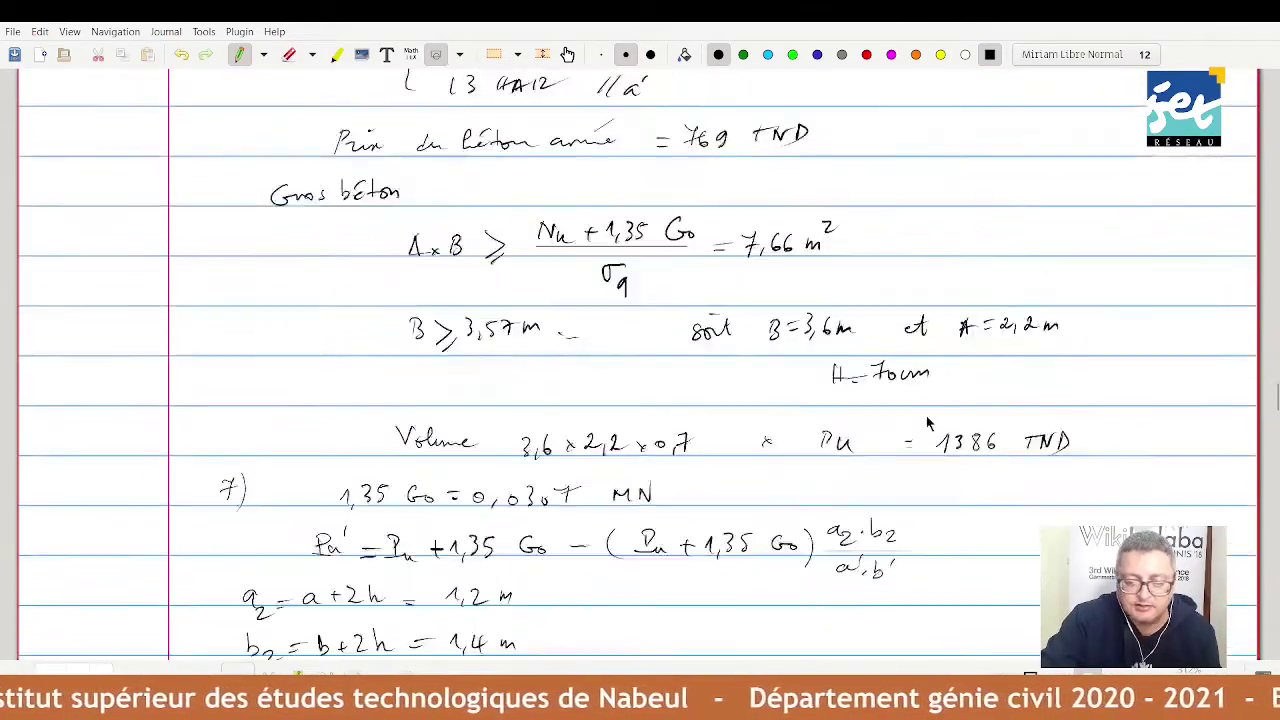
{"action": "scroll", "coordinate": [920, 418], "scroll_direction": "down", "scroll_amount": 6}
{"action": "scroll", "coordinate": [920, 420], "scroll_direction": "down", "scroll_amount": 2}
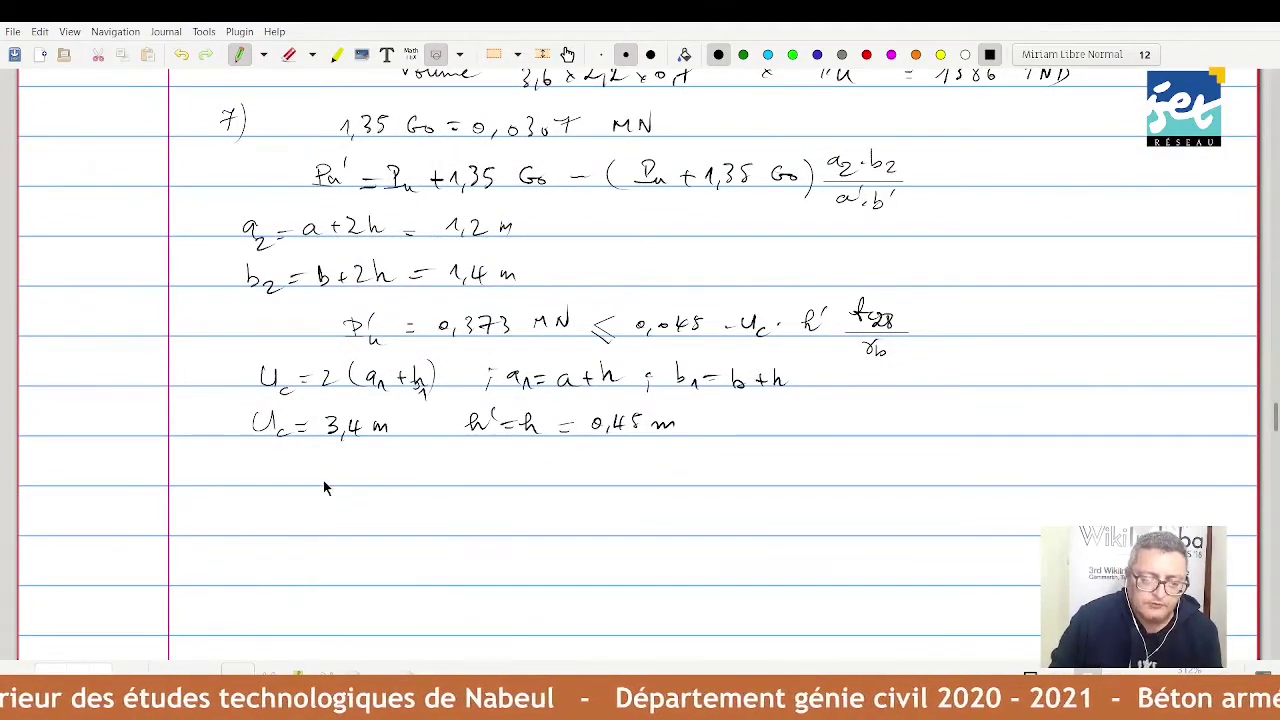
- Handwrite the product 0,045 × 0,45 × 3,4 × 25/1,5 and its result = 1,1475 MN
{"action": "left_click_drag", "start_coordinate": [336, 477], "coordinate": [439, 482]}
{"action": "mouse_move", "coordinate": [439, 470]}
{"action": "left_mouse_down"}
{"action": "mouse_move", "coordinate": [429, 482]}
{"action": "mouse_move", "coordinate": [464, 476]}
{"action": "left_mouse_up"}
{"action": "mouse_move", "coordinate": [486, 472]}
{"action": "left_mouse_down"}
{"action": "mouse_move", "coordinate": [479, 483]}
{"action": "mouse_move", "coordinate": [505, 486]}
{"action": "mouse_move", "coordinate": [530, 472]}
{"action": "left_mouse_up"}
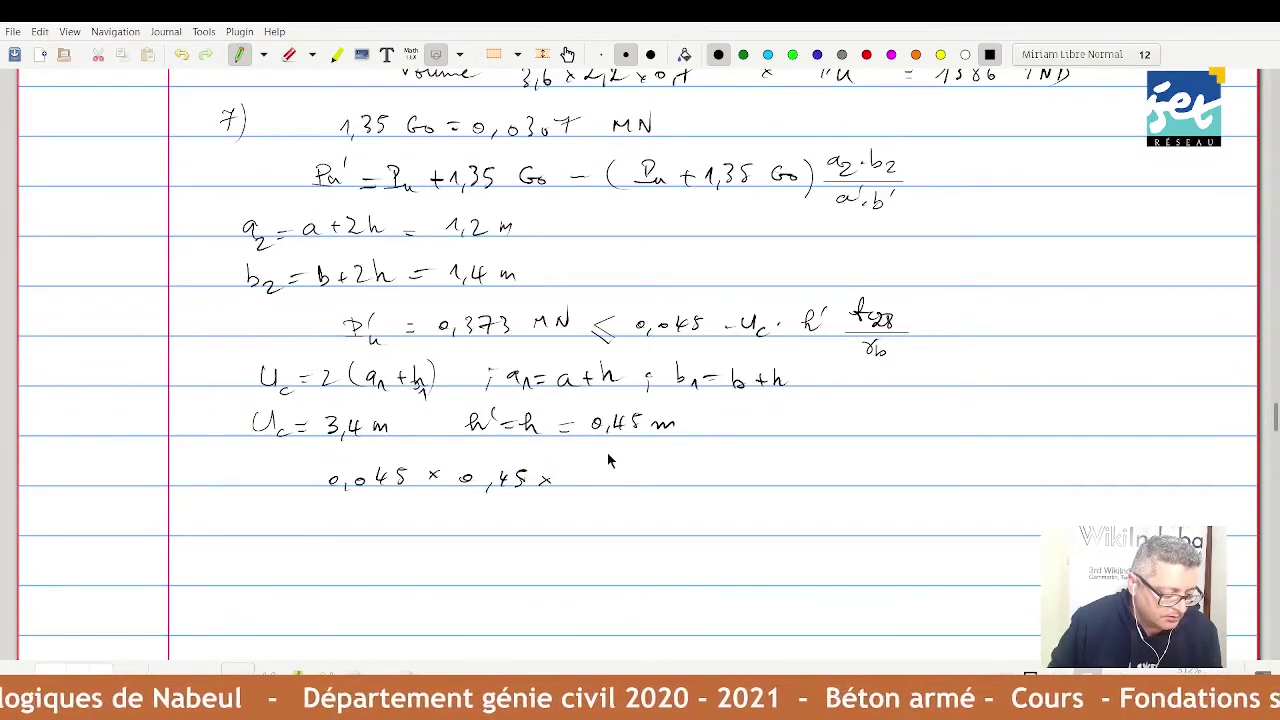
{"action": "mouse_move", "coordinate": [572, 468]}
{"action": "left_mouse_down"}
{"action": "mouse_move", "coordinate": [586, 490]}
{"action": "mouse_move", "coordinate": [606, 480]}
{"action": "left_mouse_up"}
{"action": "mouse_move", "coordinate": [603, 468]}
{"action": "left_mouse_down"}
{"action": "mouse_move", "coordinate": [603, 488]}
{"action": "mouse_move", "coordinate": [634, 483]}
{"action": "left_mouse_up"}
{"action": "mouse_move", "coordinate": [634, 474]}
{"action": "left_mouse_down"}
{"action": "mouse_move", "coordinate": [626, 483]}
{"action": "mouse_move", "coordinate": [676, 472]}
{"action": "mouse_move", "coordinate": [690, 451]}
{"action": "mouse_move", "coordinate": [690, 479]}
{"action": "mouse_move", "coordinate": [652, 504]}
{"action": "mouse_move", "coordinate": [687, 486]}
{"action": "left_mouse_up"}
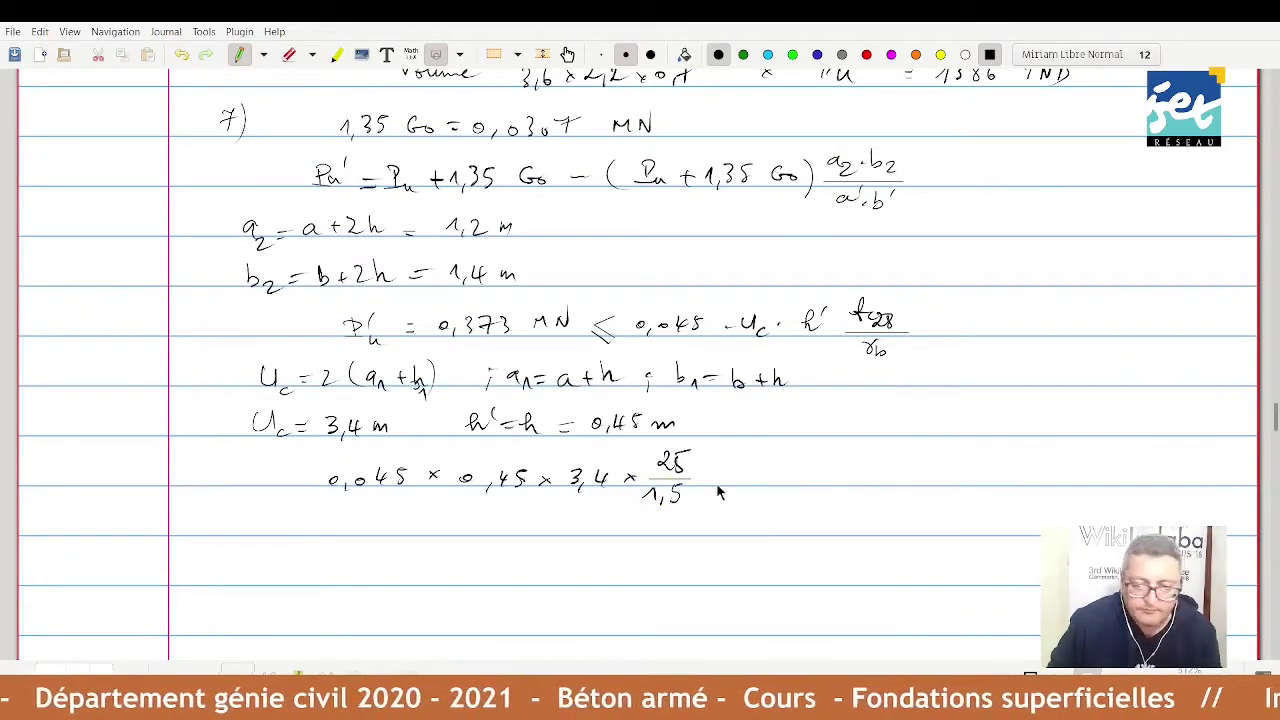
{"action": "left_click_drag", "start_coordinate": [720, 477], "coordinate": [733, 476]}
{"action": "left_click_drag", "start_coordinate": [720, 482], "coordinate": [734, 481]}
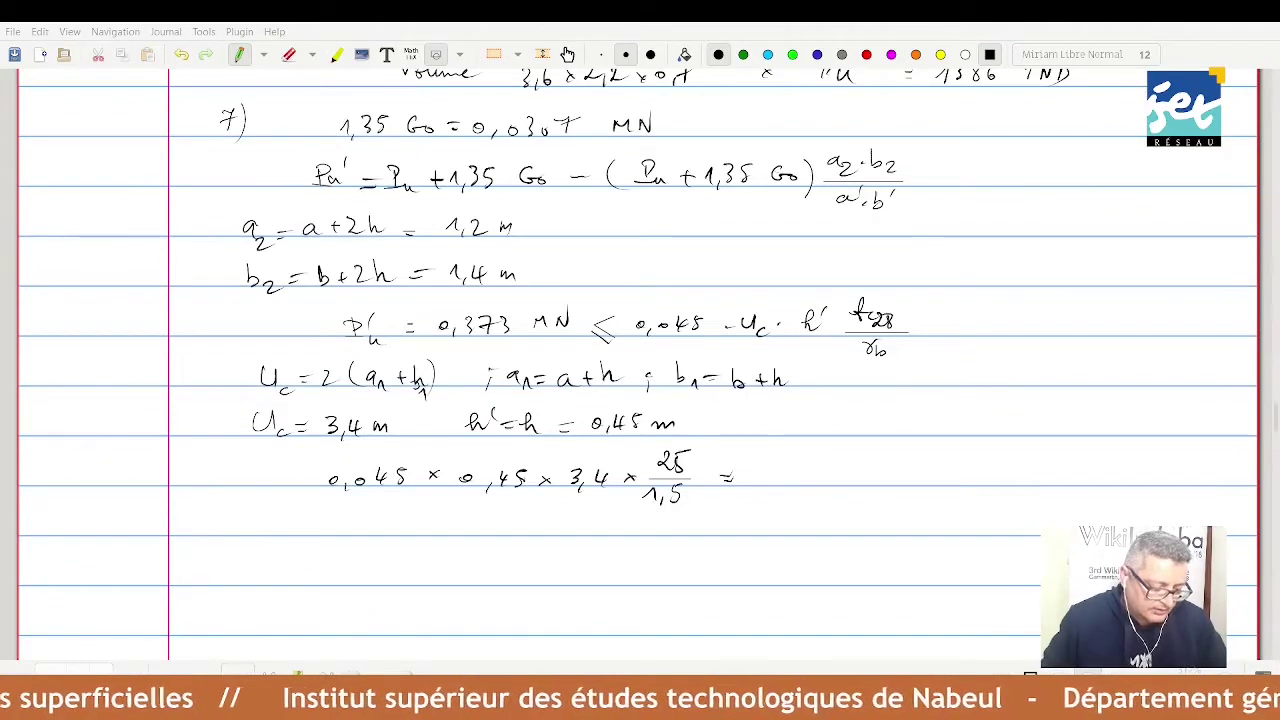
{"action": "left_click_drag", "start_coordinate": [764, 471], "coordinate": [776, 489]}
{"action": "left_click_drag", "start_coordinate": [791, 483], "coordinate": [797, 470]}
{"action": "mouse_move", "coordinate": [805, 470]}
{"action": "left_mouse_down"}
{"action": "mouse_move", "coordinate": [836, 484]}
{"action": "mouse_move", "coordinate": [921, 469]}
{"action": "left_mouse_up"}
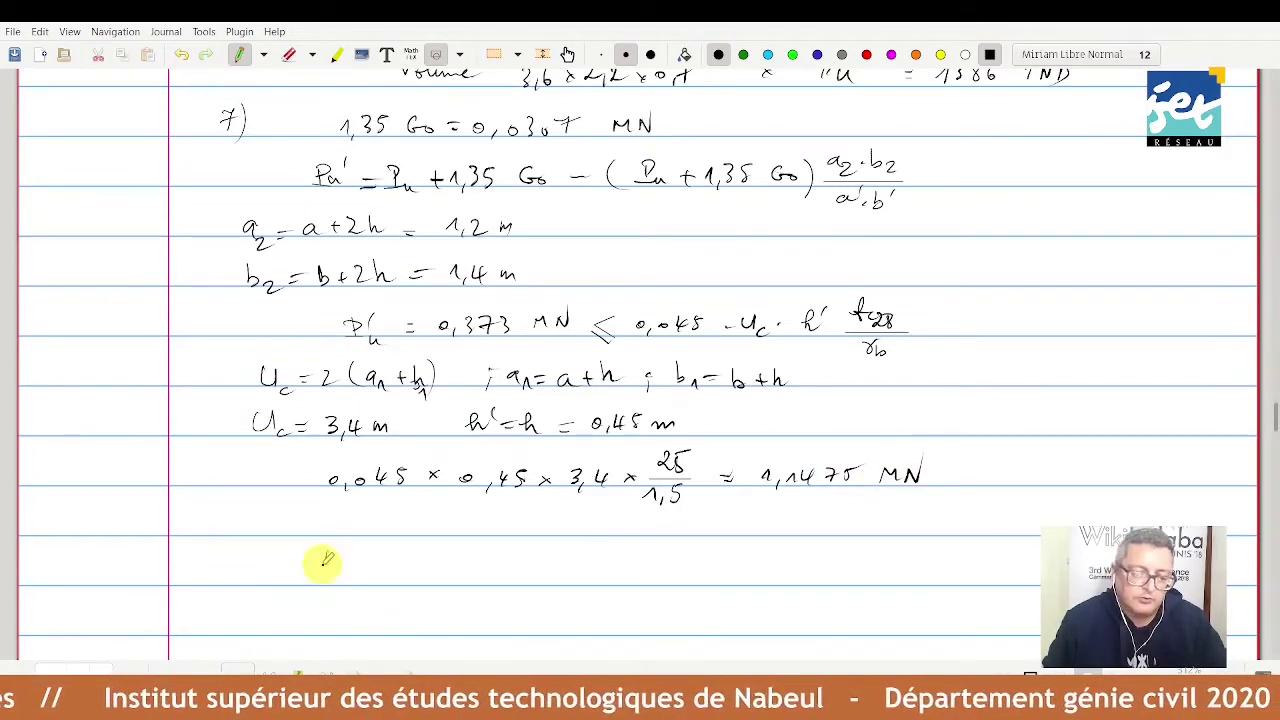
- Write Pu' < 1,1475 MN and draw a box around it
{"action": "mouse_move", "coordinate": [322, 567]}
{"action": "left_mouse_down"}
{"action": "mouse_move", "coordinate": [352, 540]}
{"action": "mouse_move", "coordinate": [358, 567]}
{"action": "left_mouse_up"}
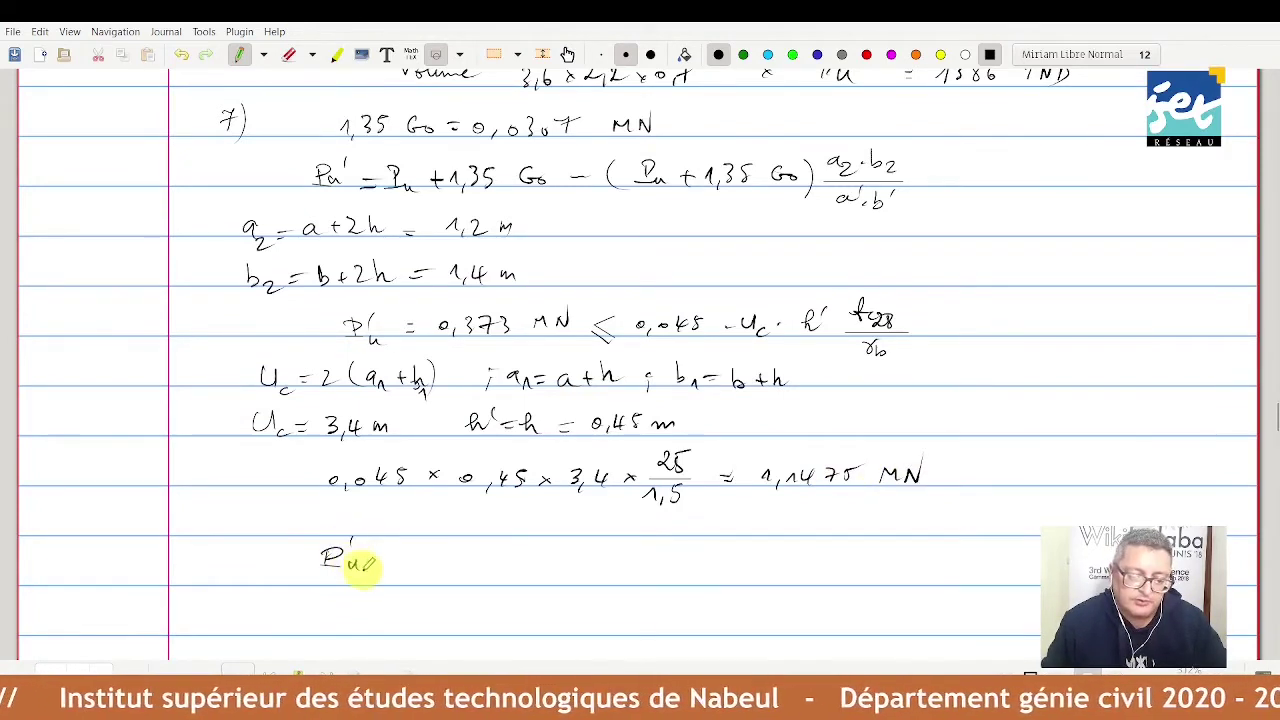
{"action": "mouse_move", "coordinate": [430, 548]}
{"action": "left_mouse_down"}
{"action": "mouse_move", "coordinate": [407, 566]}
{"action": "mouse_move", "coordinate": [481, 556]}
{"action": "left_mouse_up"}
{"action": "left_click_drag", "start_coordinate": [491, 563], "coordinate": [489, 570]}
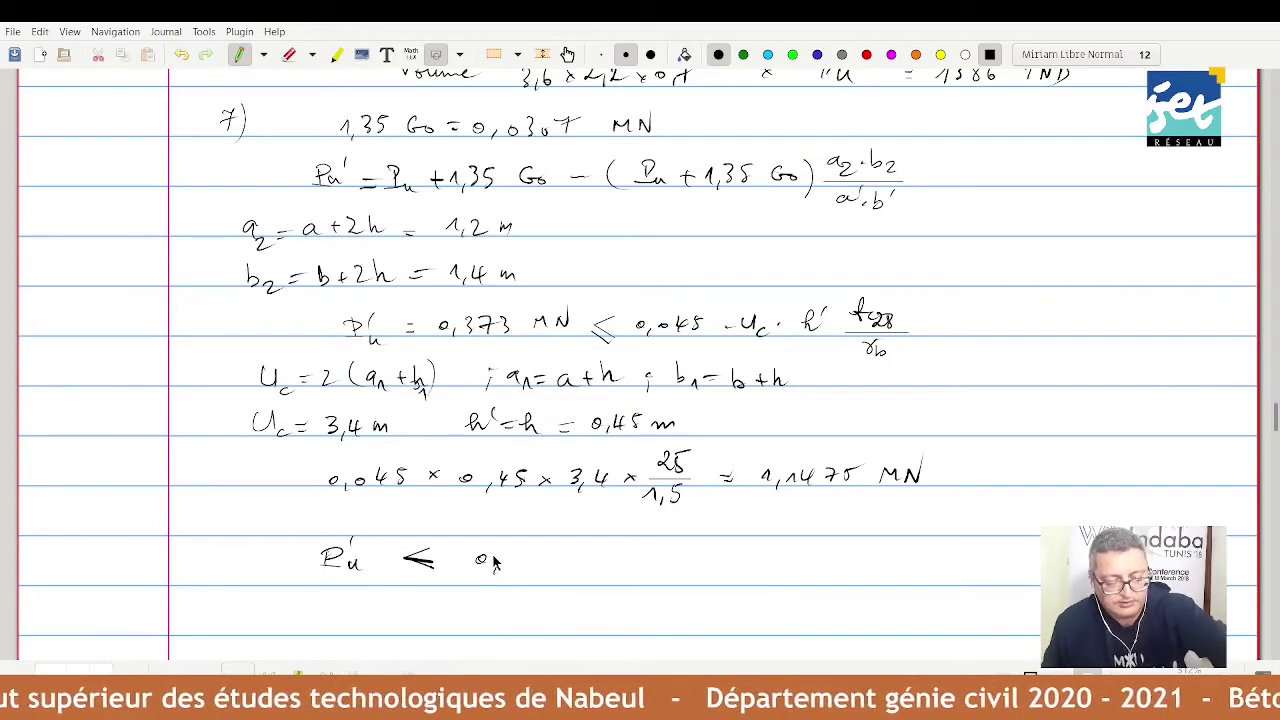
{"action": "mouse_move", "coordinate": [455, 554]}
{"action": "left_mouse_down"}
{"action": "mouse_move", "coordinate": [469, 571]}
{"action": "mouse_move", "coordinate": [538, 566]}
{"action": "left_mouse_up"}
{"action": "left_click_drag", "start_coordinate": [302, 535], "coordinate": [583, 582]}
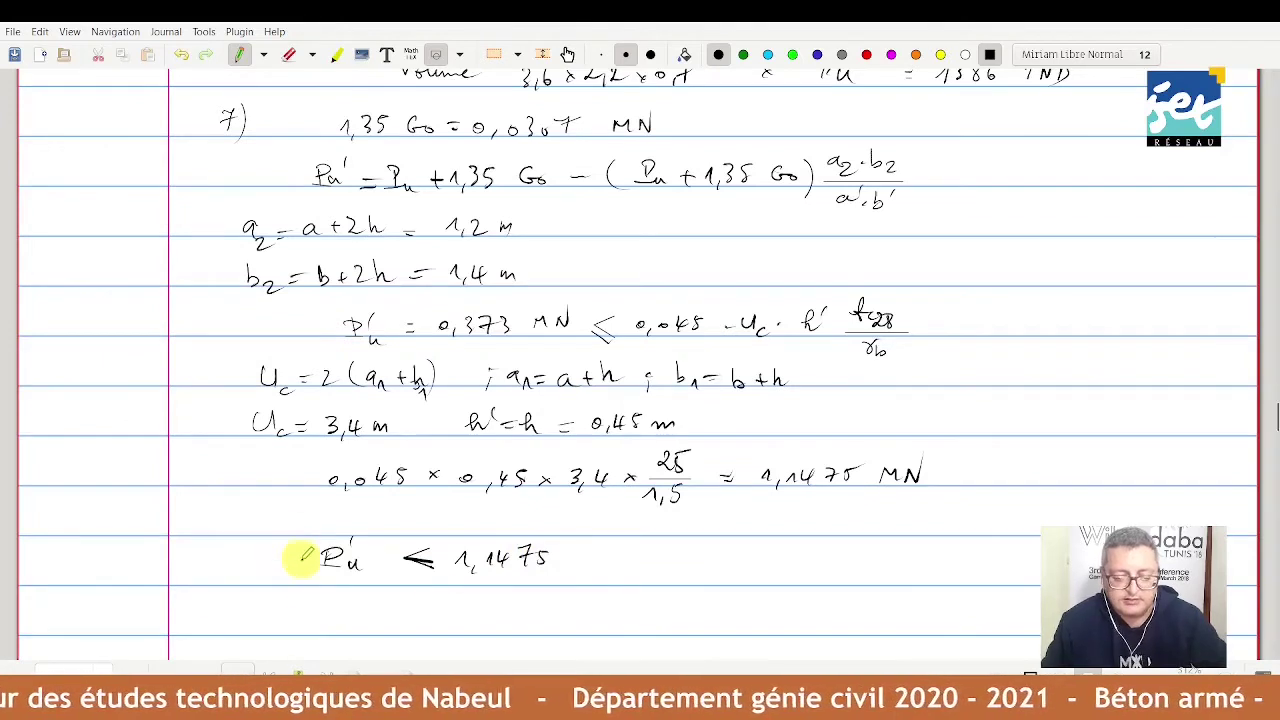
{"action": "mouse_move", "coordinate": [300, 522]}
{"action": "left_mouse_down"}
{"action": "mouse_move", "coordinate": [556, 584]}
{"action": "mouse_move", "coordinate": [538, 577]}
{"action": "mouse_move", "coordinate": [550, 570]}
{"action": "left_mouse_up"}
- Add an underlined OK beside the box and write 'Semelle vérifiée.' below
{"action": "left_click_drag", "start_coordinate": [696, 546], "coordinate": [712, 566]}
{"action": "left_click_drag", "start_coordinate": [727, 545], "coordinate": [730, 568]}
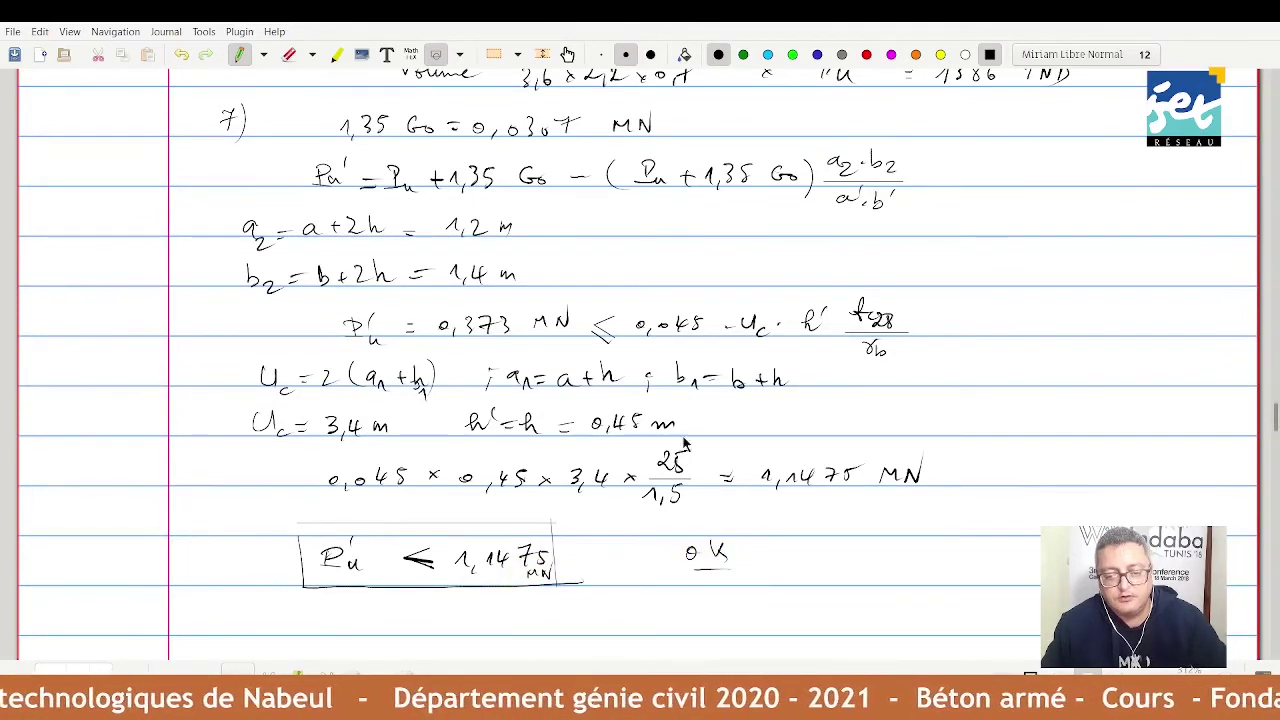
{"action": "left_click_drag", "start_coordinate": [494, 612], "coordinate": [700, 622]}
{"action": "left_click_drag", "start_coordinate": [676, 606], "coordinate": [686, 602]}
{"action": "left_click", "coordinate": [707, 621]}
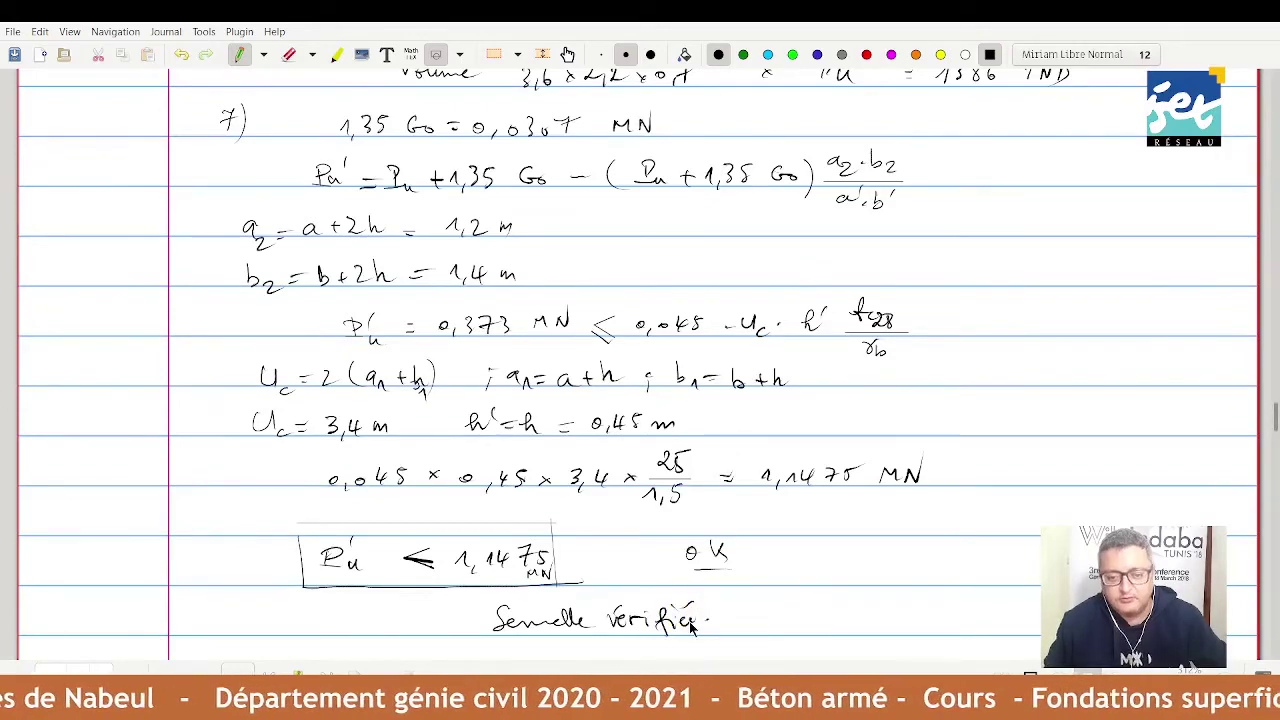
- Scroll back through the earlier calculations to the top of Exercice 2 and its 3D footing sketch
{"action": "scroll", "coordinate": [689, 625], "scroll_direction": "up", "scroll_amount": 2}
{"action": "scroll", "coordinate": [689, 627], "scroll_direction": "up", "scroll_amount": 8}
{"action": "scroll", "coordinate": [689, 621], "scroll_direction": "up", "scroll_amount": 3}
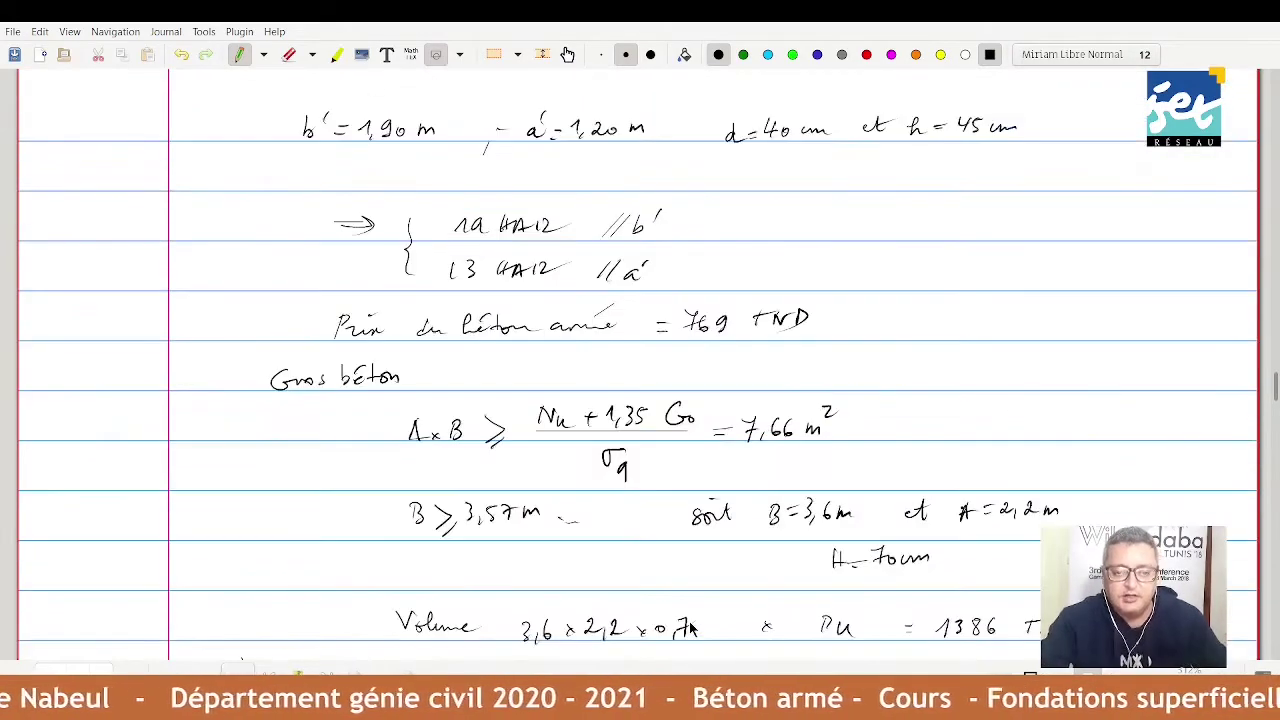
{"action": "scroll", "coordinate": [696, 610], "scroll_direction": "down", "scroll_amount": 4}
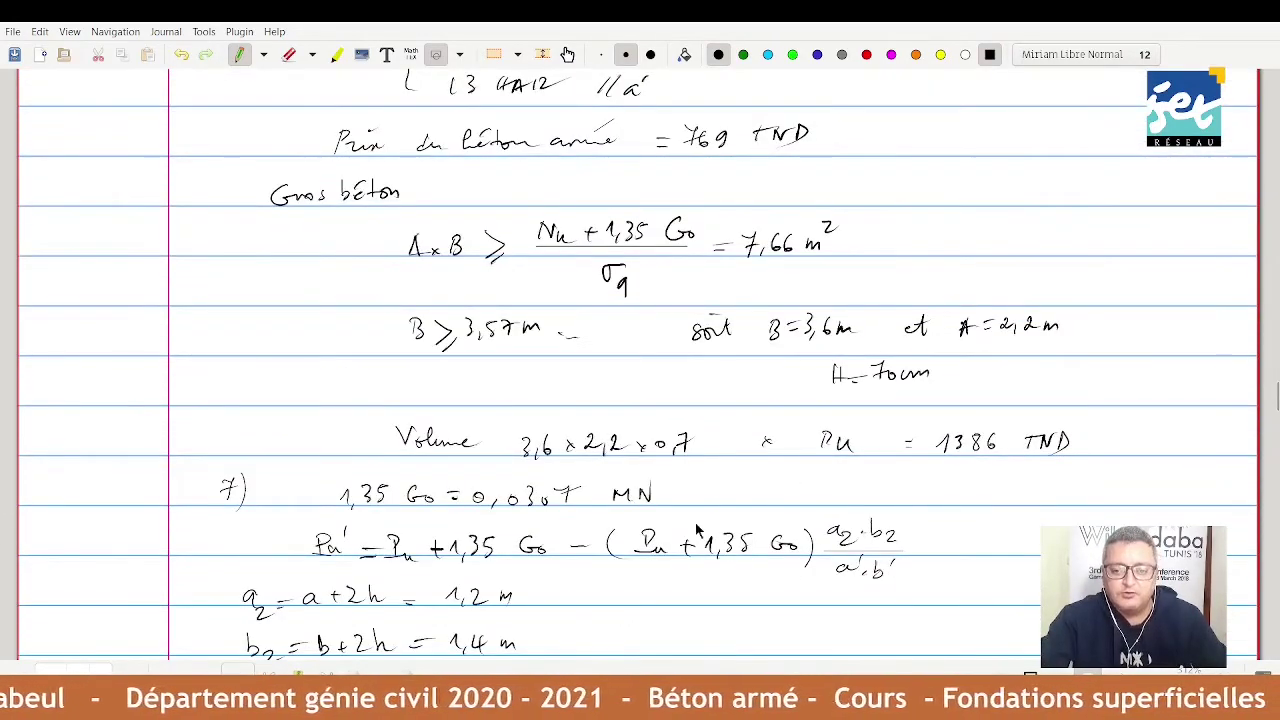
{"action": "scroll", "coordinate": [900, 455], "scroll_direction": "down", "scroll_amount": 2}
{"action": "scroll", "coordinate": [780, 490], "scroll_direction": "down", "scroll_amount": 3}
{"action": "scroll", "coordinate": [657, 519], "scroll_direction": "down", "scroll_amount": 5}
{"action": "scroll", "coordinate": [657, 519], "scroll_direction": "down", "scroll_amount": 4}
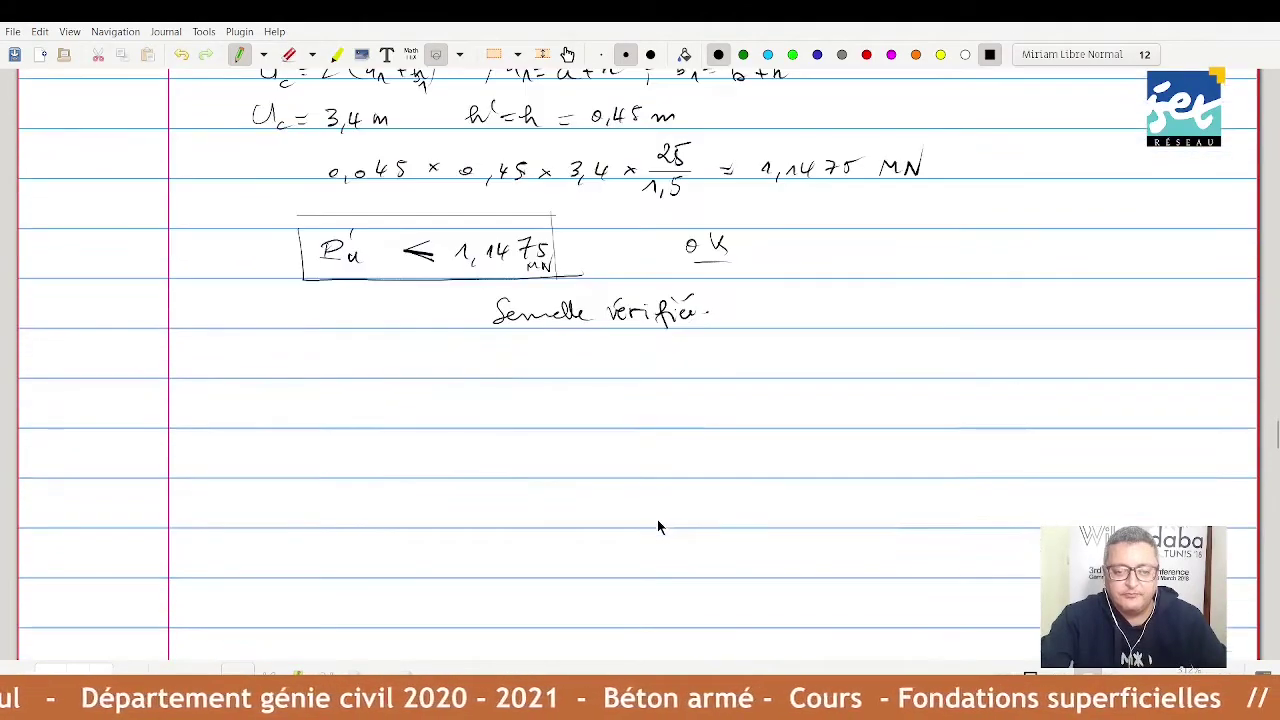
{"action": "scroll", "coordinate": [648, 433], "scroll_direction": "up", "scroll_amount": 1}
{"action": "scroll", "coordinate": [649, 436], "scroll_direction": "up", "scroll_amount": 1}
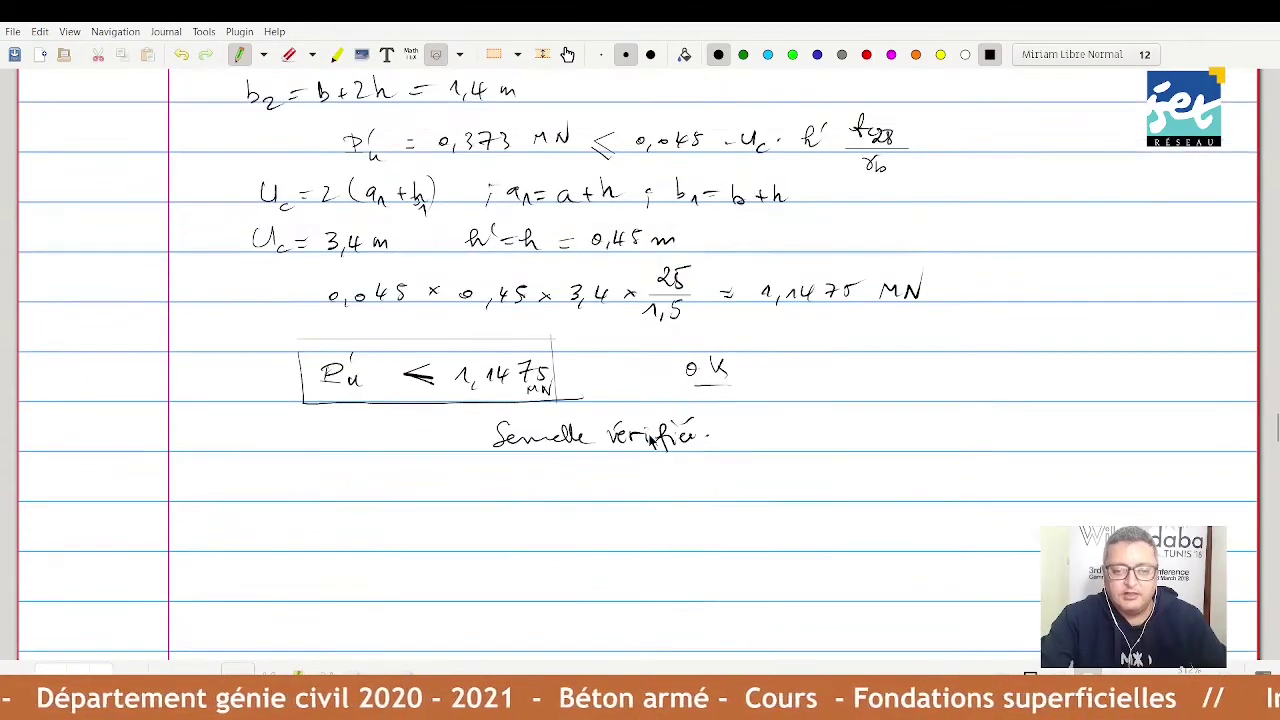
{"action": "scroll", "coordinate": [649, 436], "scroll_direction": "up", "scroll_amount": 2}
{"action": "scroll", "coordinate": [649, 436], "scroll_direction": "up", "scroll_amount": 1}
{"action": "scroll", "coordinate": [650, 438], "scroll_direction": "up", "scroll_amount": 1}
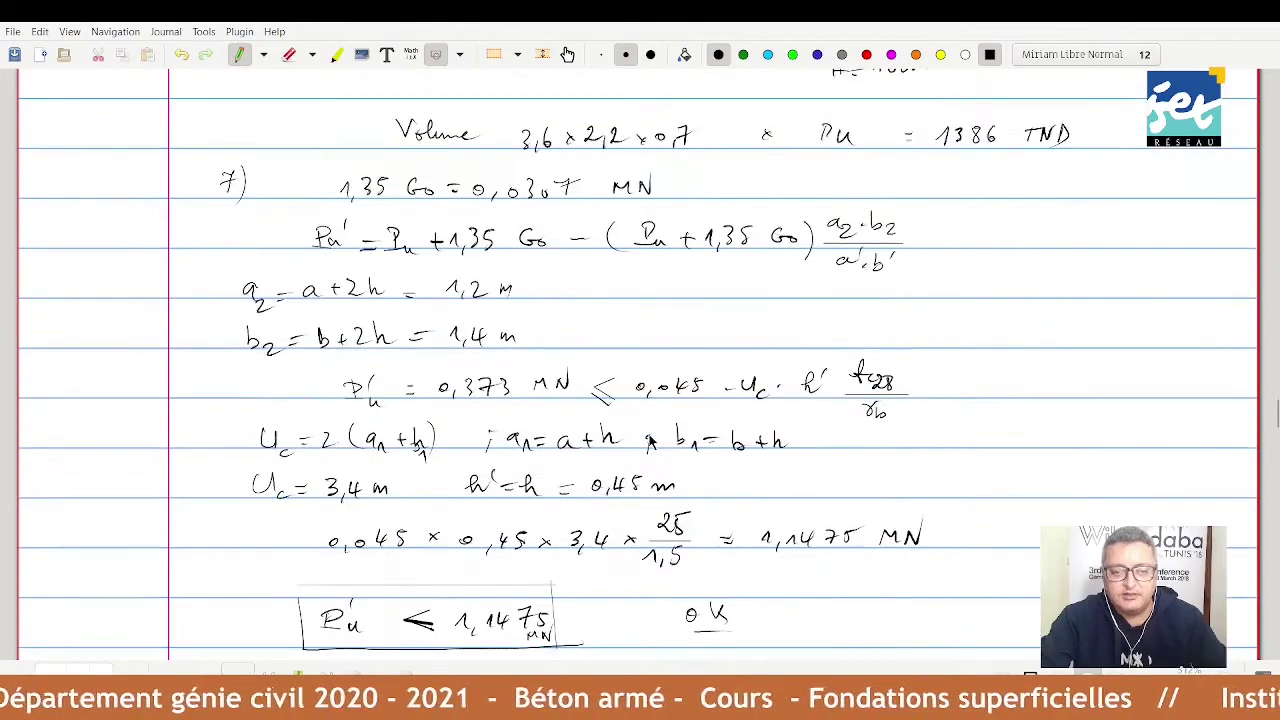
{"action": "scroll", "coordinate": [650, 438], "scroll_direction": "up", "scroll_amount": 3}
{"action": "scroll", "coordinate": [652, 438], "scroll_direction": "up", "scroll_amount": 1}
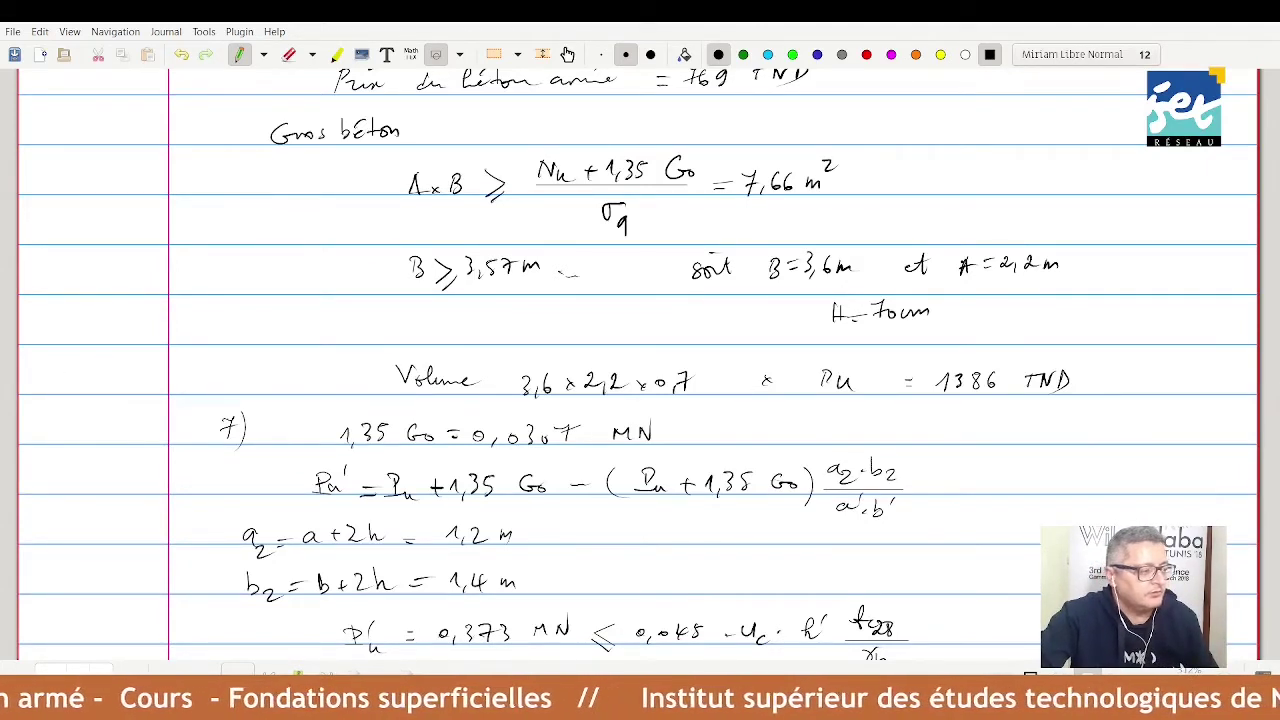
{"action": "scroll", "coordinate": [370, 403], "scroll_direction": "up", "scroll_amount": 5}
{"action": "scroll", "coordinate": [370, 403], "scroll_direction": "up", "scroll_amount": 5}
{"action": "scroll", "coordinate": [370, 403], "scroll_direction": "up", "scroll_amount": 5}
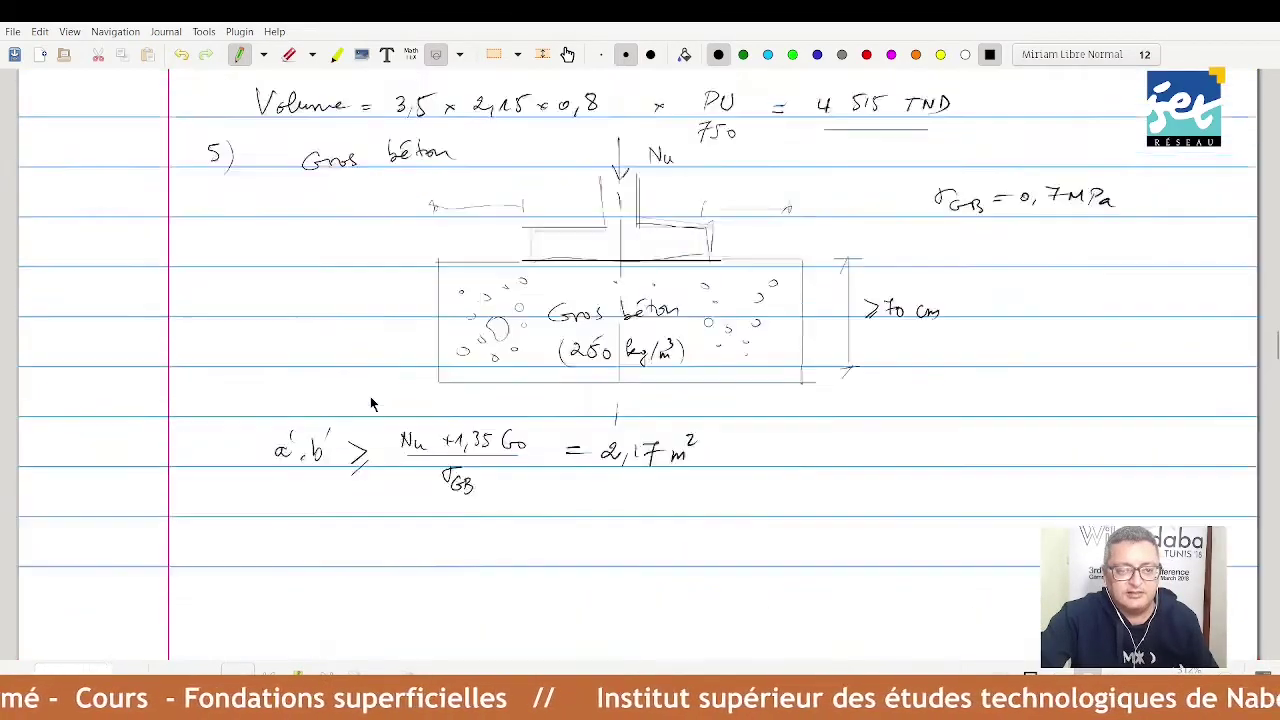
{"action": "scroll", "coordinate": [370, 403], "scroll_direction": "up", "scroll_amount": 5}
{"action": "scroll", "coordinate": [370, 400], "scroll_direction": "up", "scroll_amount": 5}
{"action": "scroll", "coordinate": [370, 400], "scroll_direction": "up", "scroll_amount": 5}
{"action": "scroll", "coordinate": [370, 400], "scroll_direction": "up", "scroll_amount": 5}
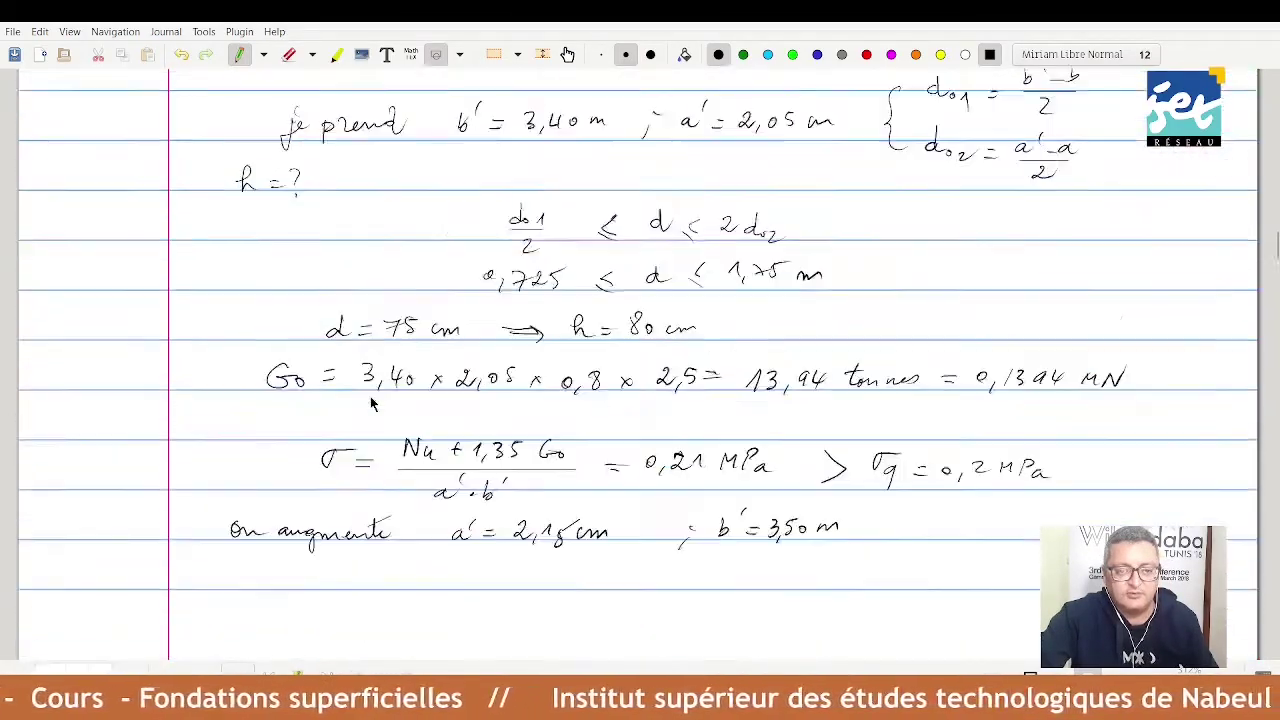
{"action": "scroll", "coordinate": [370, 400], "scroll_direction": "up", "scroll_amount": 5}
{"action": "scroll", "coordinate": [370, 403], "scroll_direction": "up", "scroll_amount": 5}
{"action": "scroll", "coordinate": [370, 403], "scroll_direction": "up", "scroll_amount": 5}
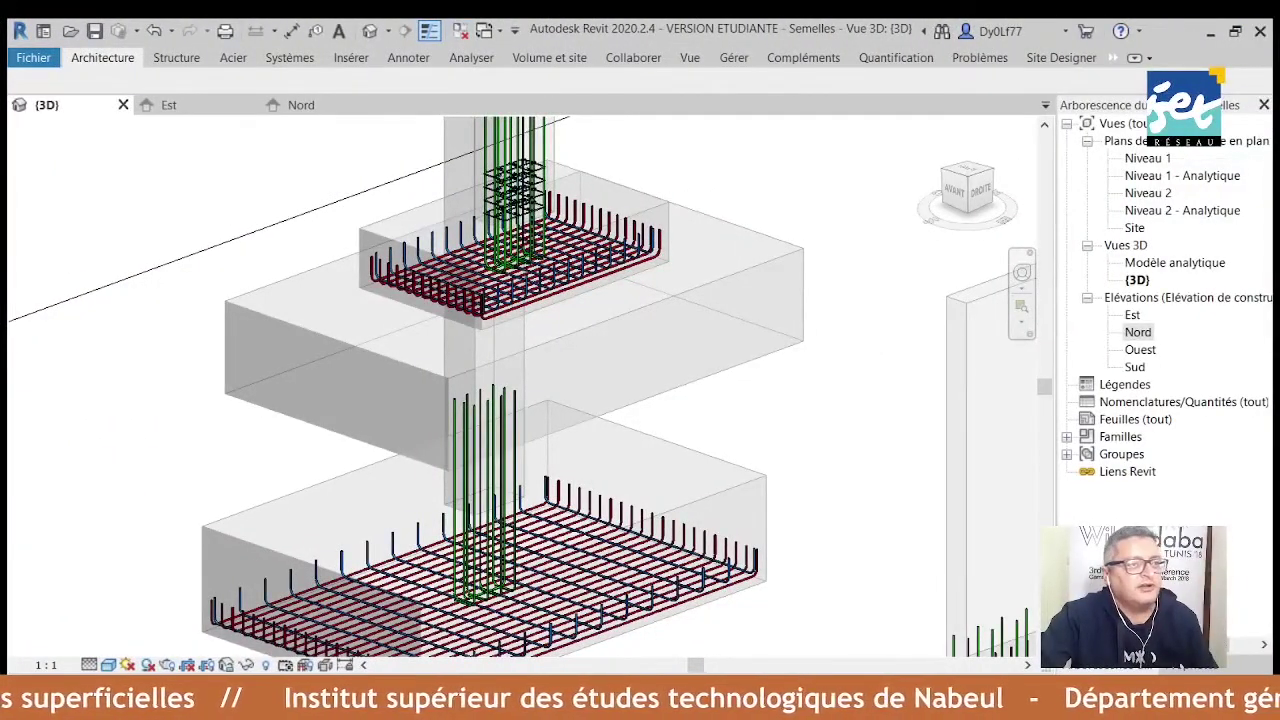
{"action": "scroll", "coordinate": [614, 382], "scroll_direction": "down", "scroll_amount": 3}
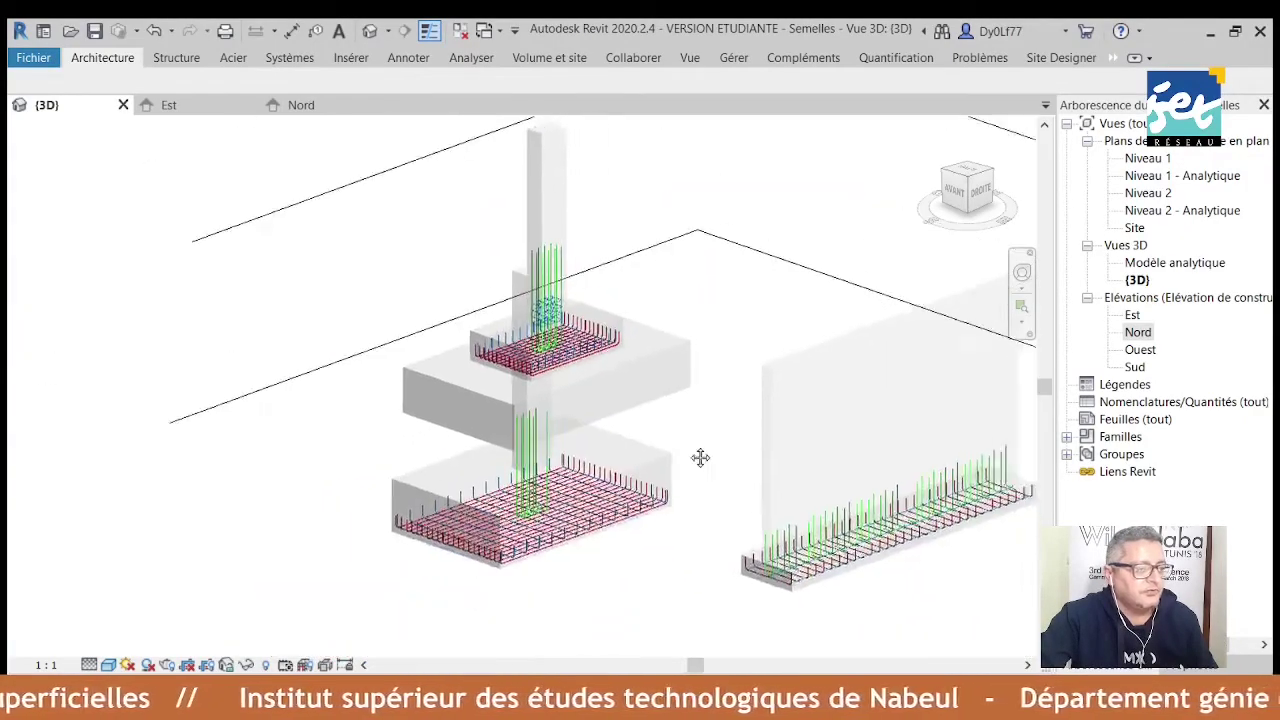
{"action": "scroll", "coordinate": [700, 451], "scroll_direction": "up", "scroll_amount": 4}
{"action": "scroll", "coordinate": [545, 550], "scroll_direction": "up", "scroll_amount": 3}
{"action": "left_click_drag", "start_coordinate": [545, 550], "coordinate": [265, 555]}
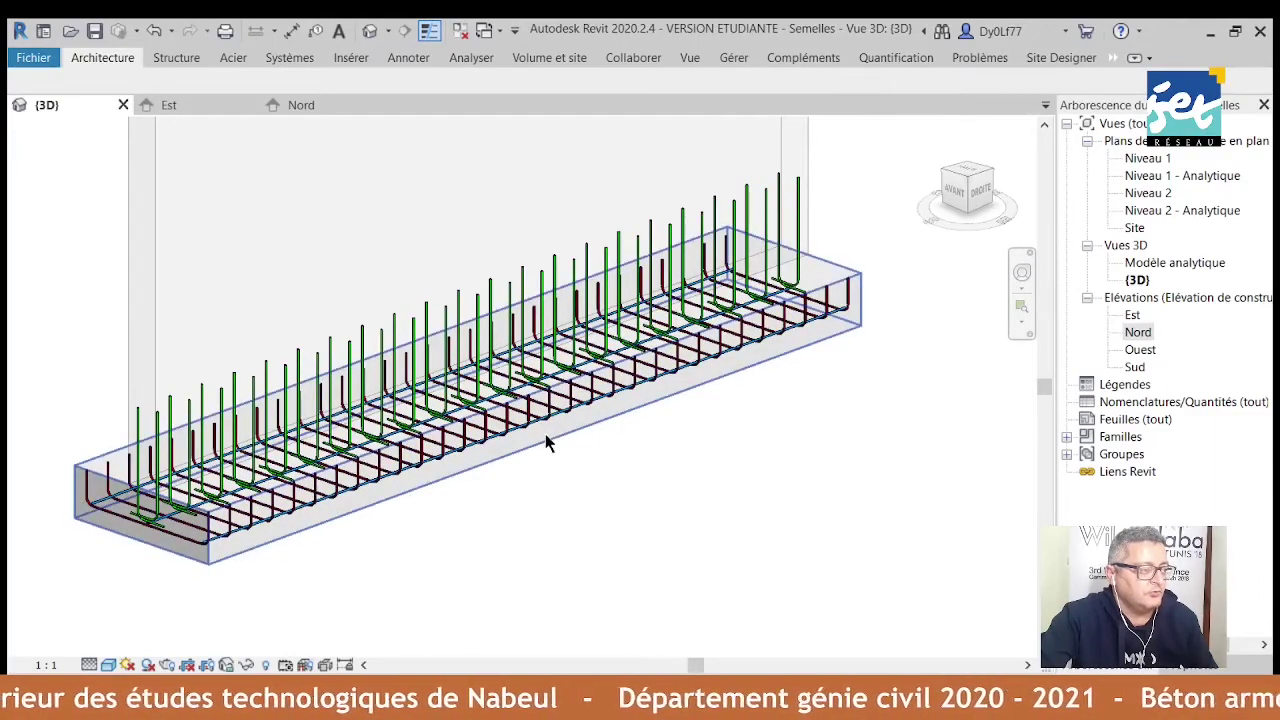
{"action": "scroll", "coordinate": [546, 433], "scroll_direction": "down", "scroll_amount": 4}
{"action": "scroll", "coordinate": [308, 457], "scroll_direction": "up", "scroll_amount": 4}
{"action": "scroll", "coordinate": [527, 479], "scroll_direction": "up", "scroll_amount": 2}
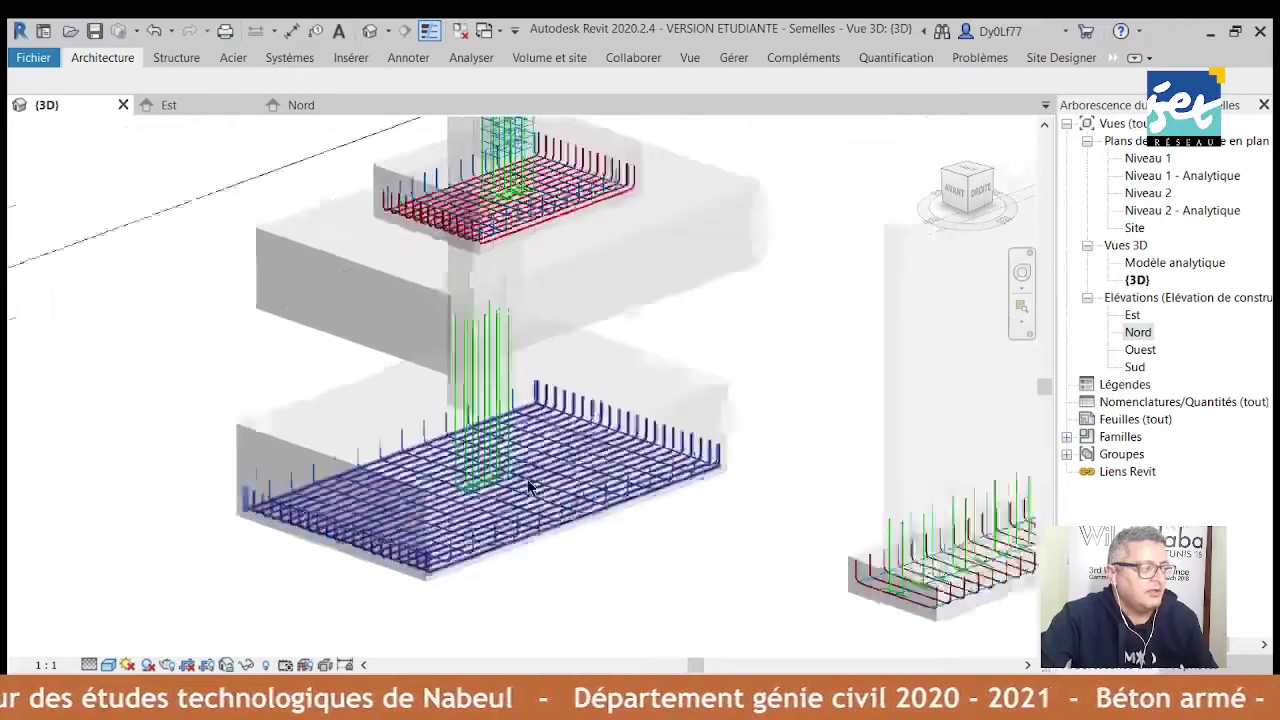
{"action": "scroll", "coordinate": [527, 479], "scroll_direction": "up", "scroll_amount": 2}
{"action": "scroll", "coordinate": [500, 484], "scroll_direction": "up", "scroll_amount": 1}
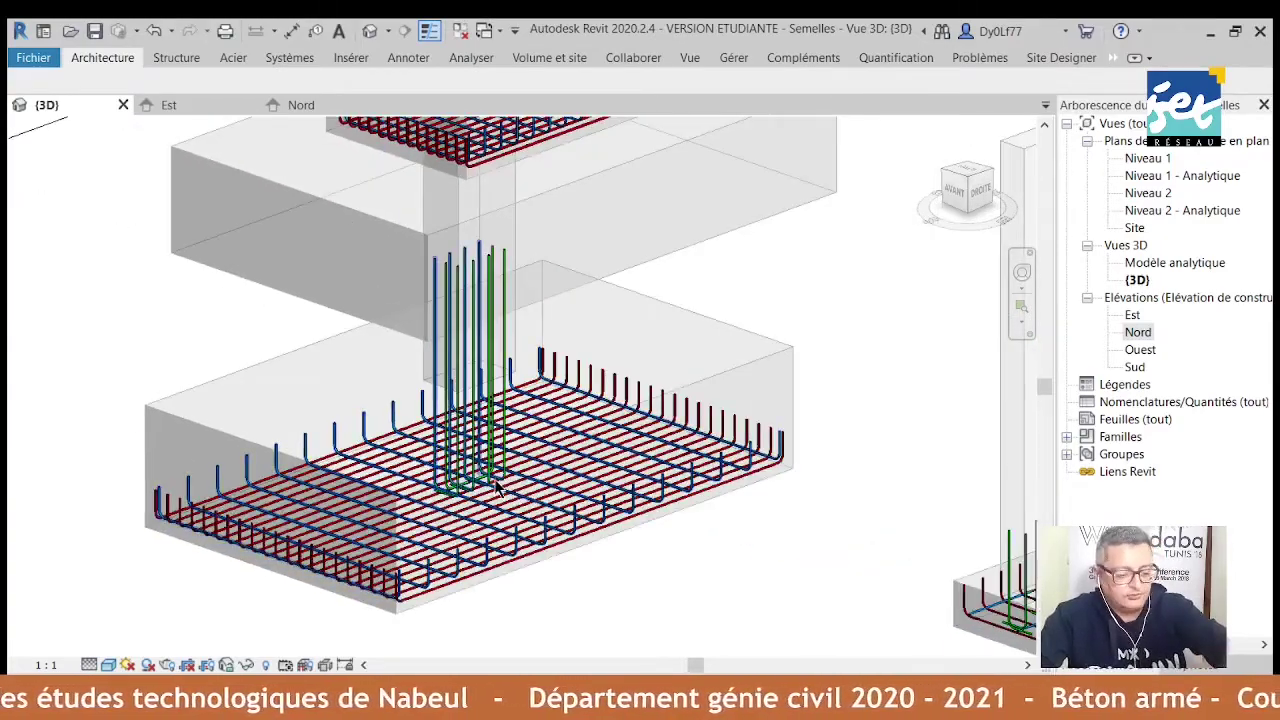
{"action": "mouse_move", "coordinate": [500, 494]}
{"action": "left_mouse_down"}
{"action": "mouse_move", "coordinate": [583, 508]}
{"action": "mouse_move", "coordinate": [689, 431]}
{"action": "left_mouse_up"}
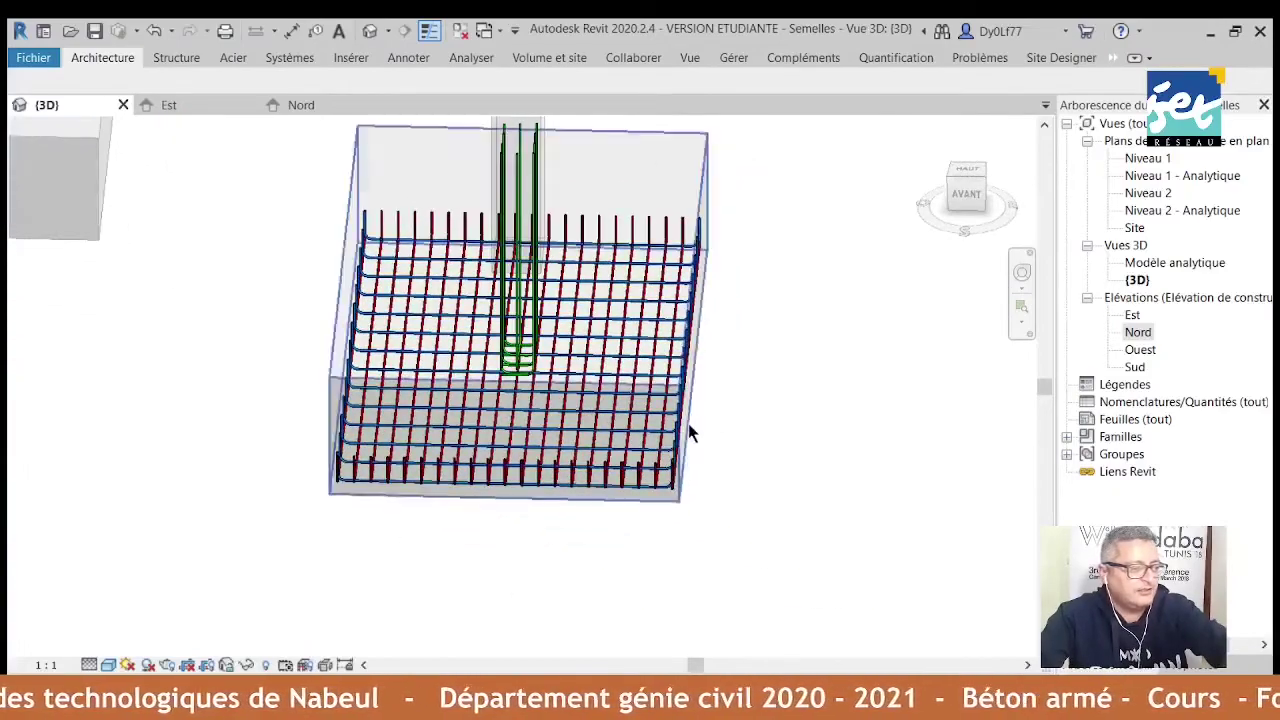
{"action": "scroll", "coordinate": [665, 462], "scroll_direction": "up", "scroll_amount": 2}
{"action": "left_click_drag", "start_coordinate": [665, 462], "coordinate": [687, 597]}
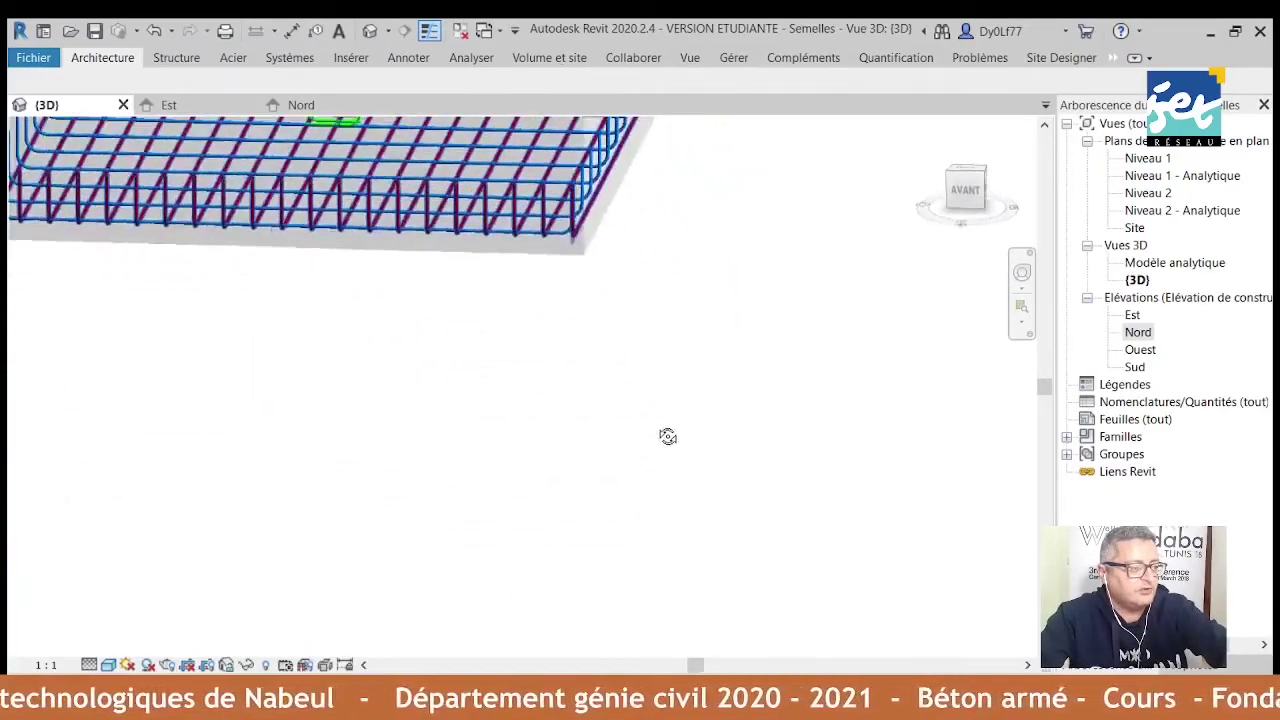
{"action": "scroll", "coordinate": [687, 597], "scroll_direction": "down", "scroll_amount": 2}
{"action": "scroll", "coordinate": [745, 560], "scroll_direction": "down", "scroll_amount": 1}
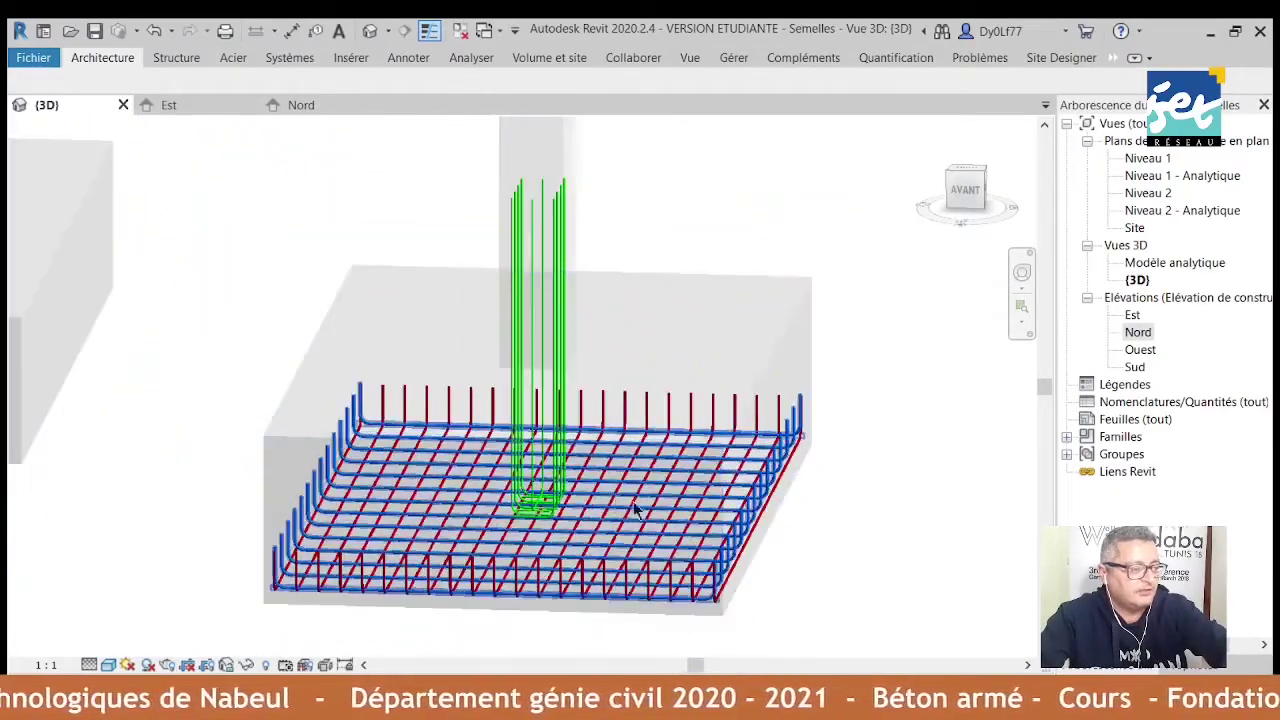
{"action": "mouse_move", "coordinate": [745, 560]}
{"action": "left_mouse_down"}
{"action": "mouse_move", "coordinate": [803, 557]}
{"action": "mouse_move", "coordinate": [764, 543]}
{"action": "mouse_move", "coordinate": [771, 534]}
{"action": "left_mouse_up"}
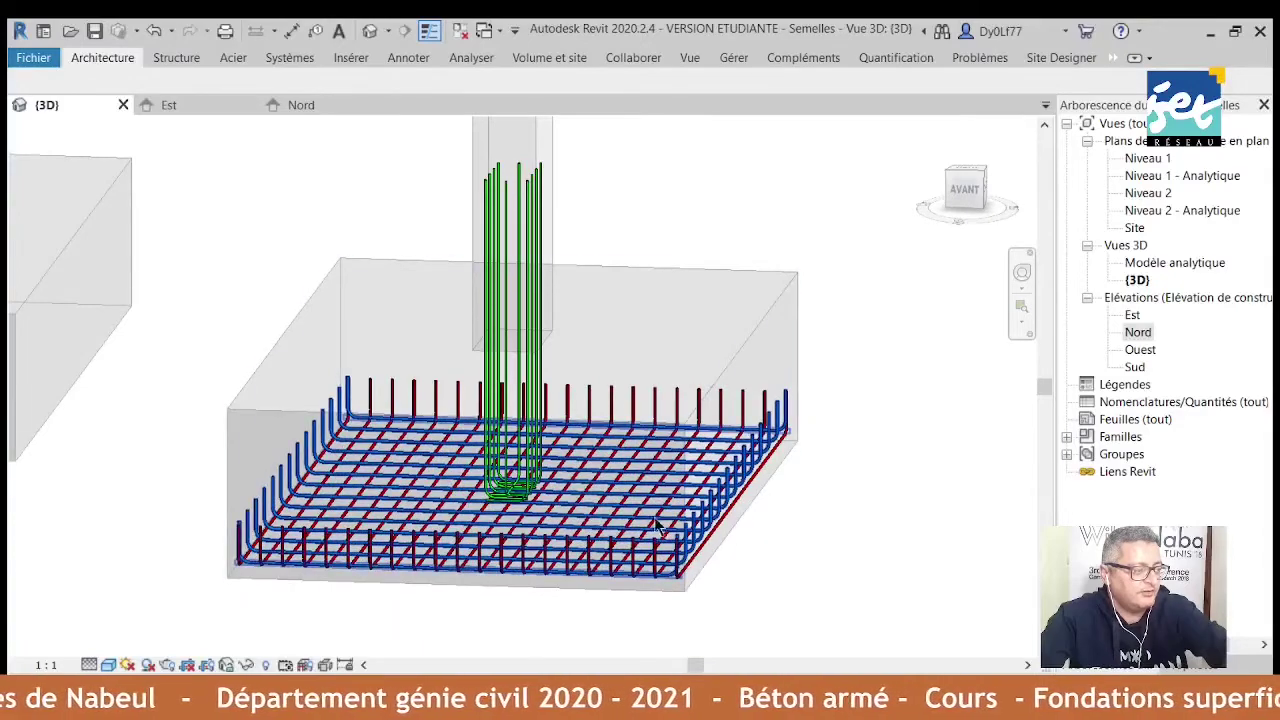
- Zoom in on the second footing and orbit around its rebar cage in the 3D view
{"action": "scroll", "coordinate": [587, 504], "scroll_direction": "down", "scroll_amount": 2}
{"action": "scroll", "coordinate": [587, 504], "scroll_direction": "down", "scroll_amount": 1}
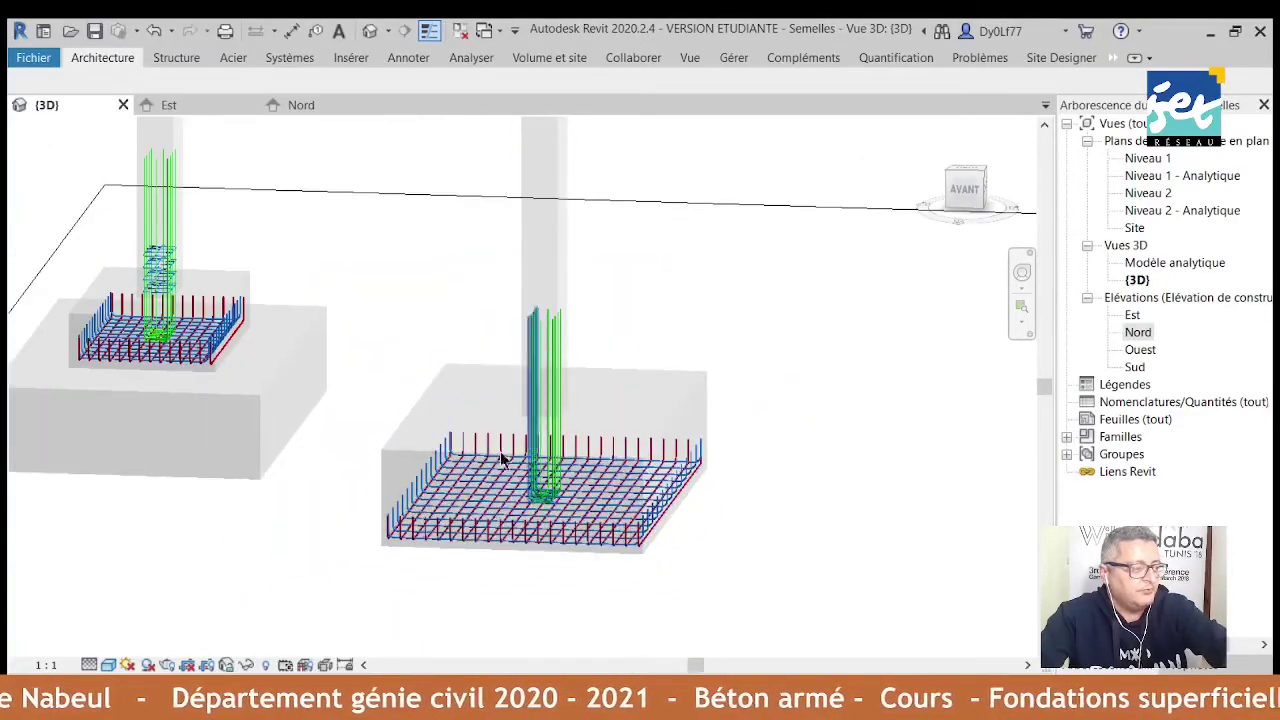
{"action": "scroll", "coordinate": [543, 508], "scroll_direction": "up", "scroll_amount": 1}
{"action": "scroll", "coordinate": [434, 480], "scroll_direction": "up", "scroll_amount": 2}
{"action": "scroll", "coordinate": [520, 380], "scroll_direction": "up", "scroll_amount": 1}
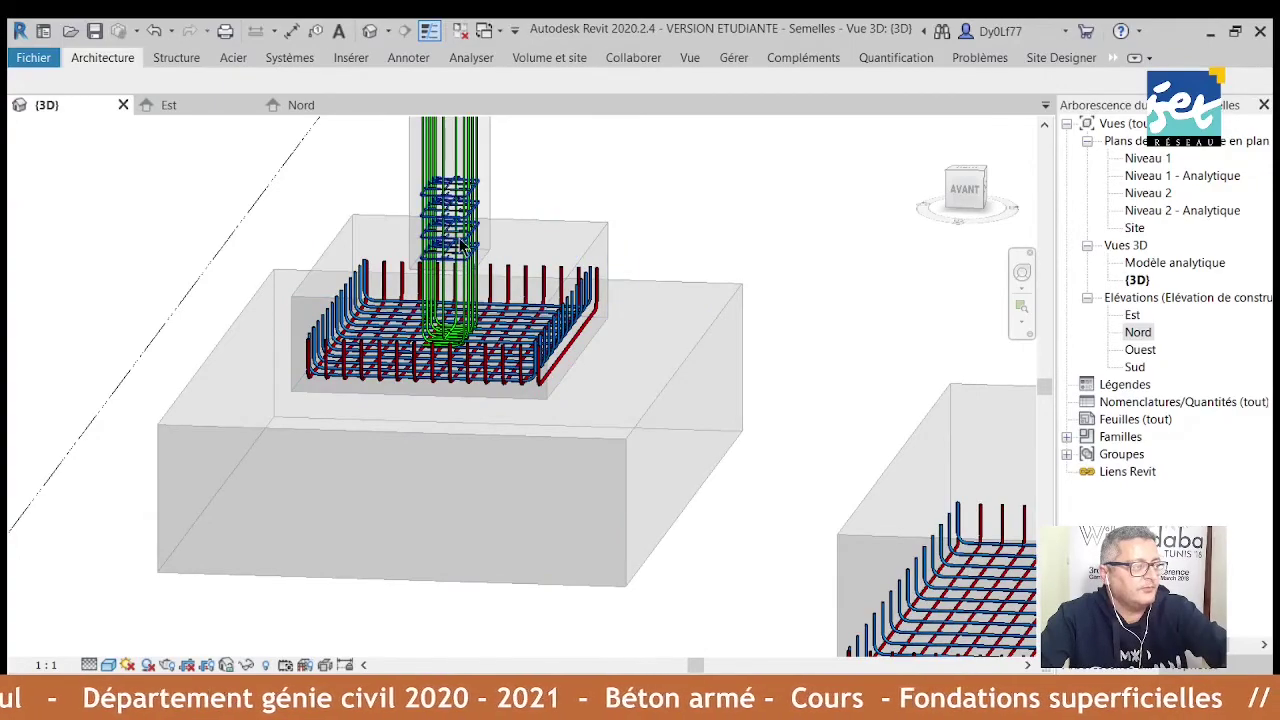
{"action": "scroll", "coordinate": [460, 243], "scroll_direction": "up", "scroll_amount": 1}
{"action": "scroll", "coordinate": [503, 331], "scroll_direction": "up", "scroll_amount": 1}
{"action": "scroll", "coordinate": [503, 331], "scroll_direction": "up", "scroll_amount": 1}
{"action": "scroll", "coordinate": [503, 331], "scroll_direction": "up", "scroll_amount": 1}
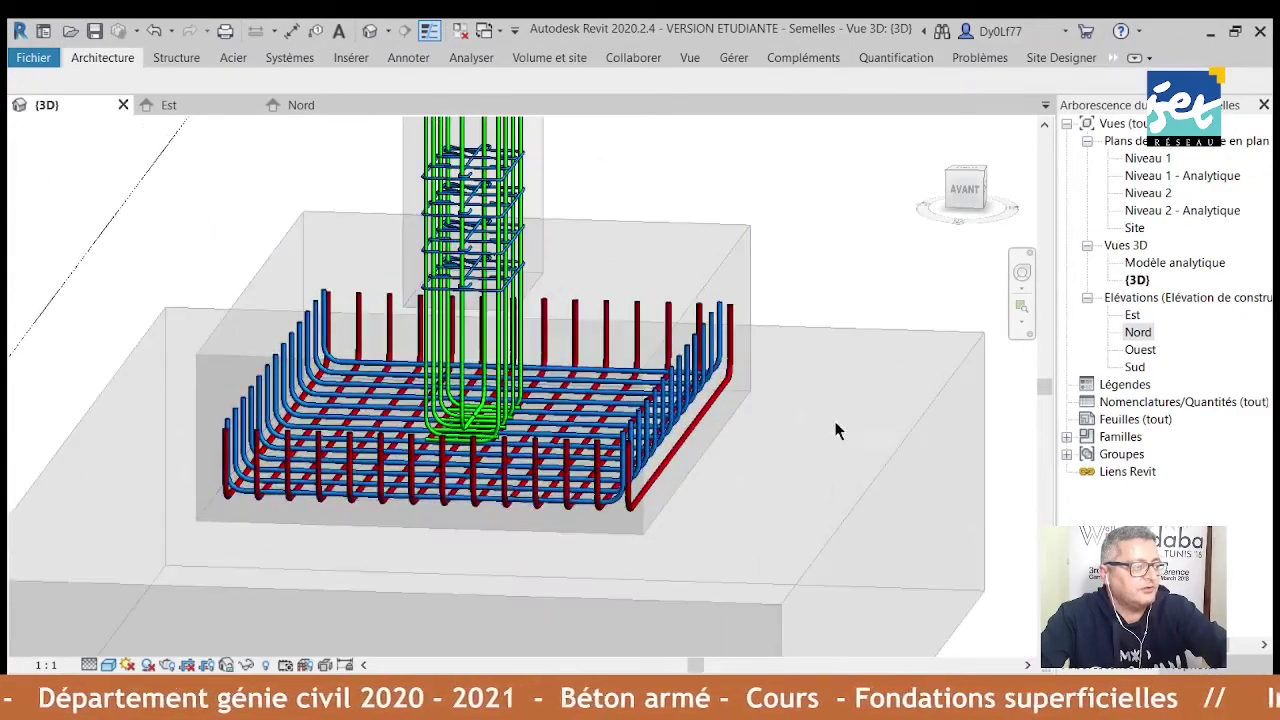
{"action": "scroll", "coordinate": [810, 440], "scroll_direction": "up", "scroll_amount": 1}
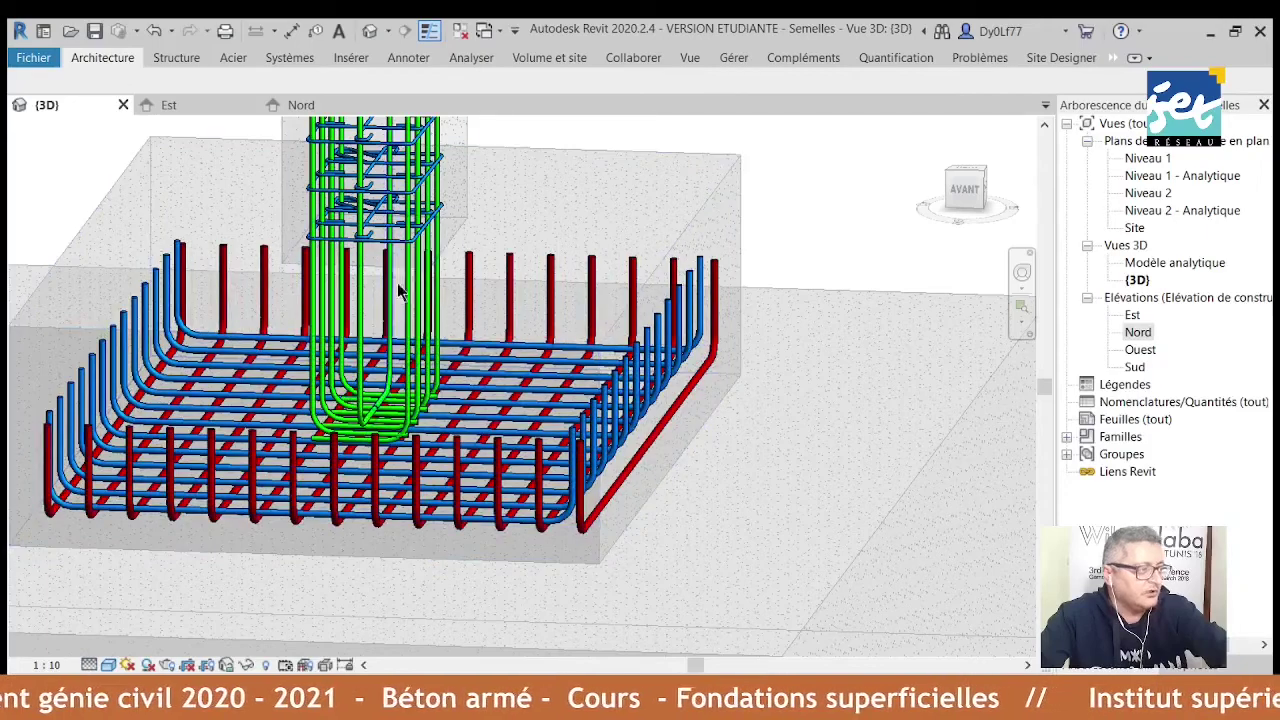
{"action": "scroll", "coordinate": [435, 510], "scroll_direction": "up", "scroll_amount": 2}
{"action": "scroll", "coordinate": [435, 510], "scroll_direction": "up", "scroll_amount": 2}
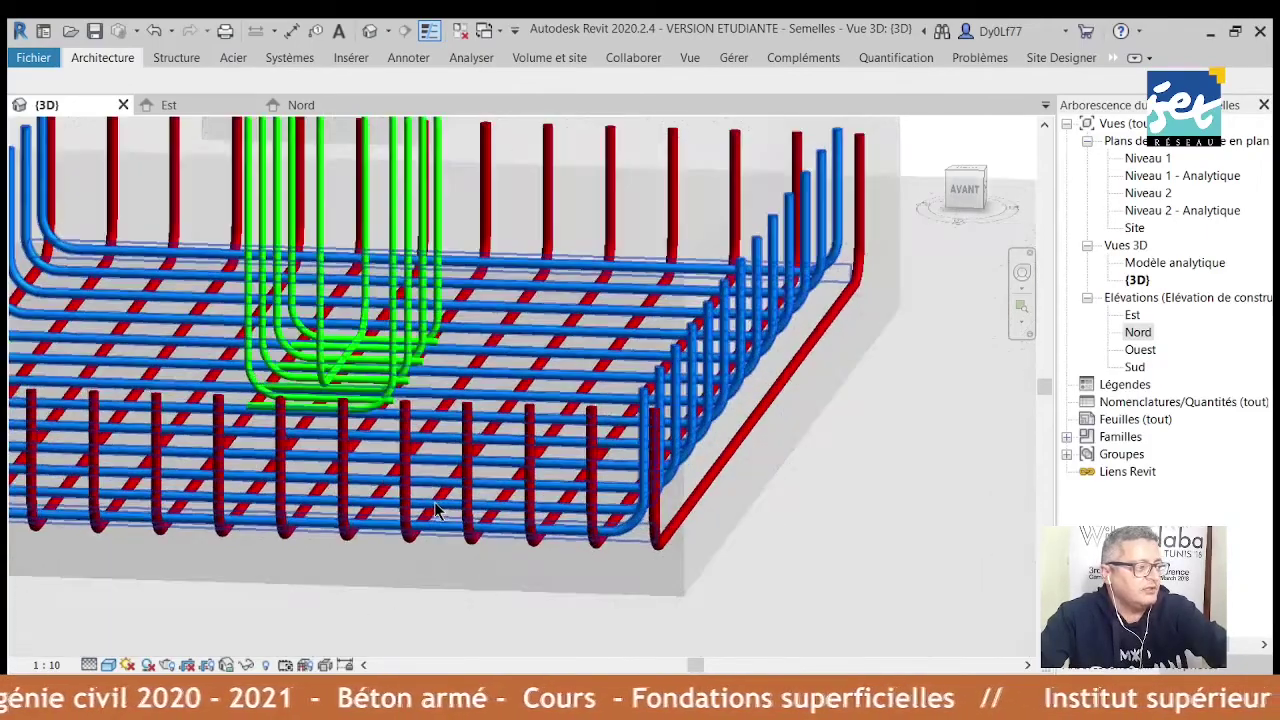
{"action": "scroll", "coordinate": [434, 510], "scroll_direction": "down", "scroll_amount": 4}
{"action": "left_click_drag", "start_coordinate": [434, 510], "coordinate": [549, 514]}
- Adjust the zoom and orbit to a low front view of the whole footing cage
{"action": "scroll", "coordinate": [549, 514], "scroll_direction": "down", "scroll_amount": 2}
{"action": "scroll", "coordinate": [598, 436], "scroll_direction": "down", "scroll_amount": 3}
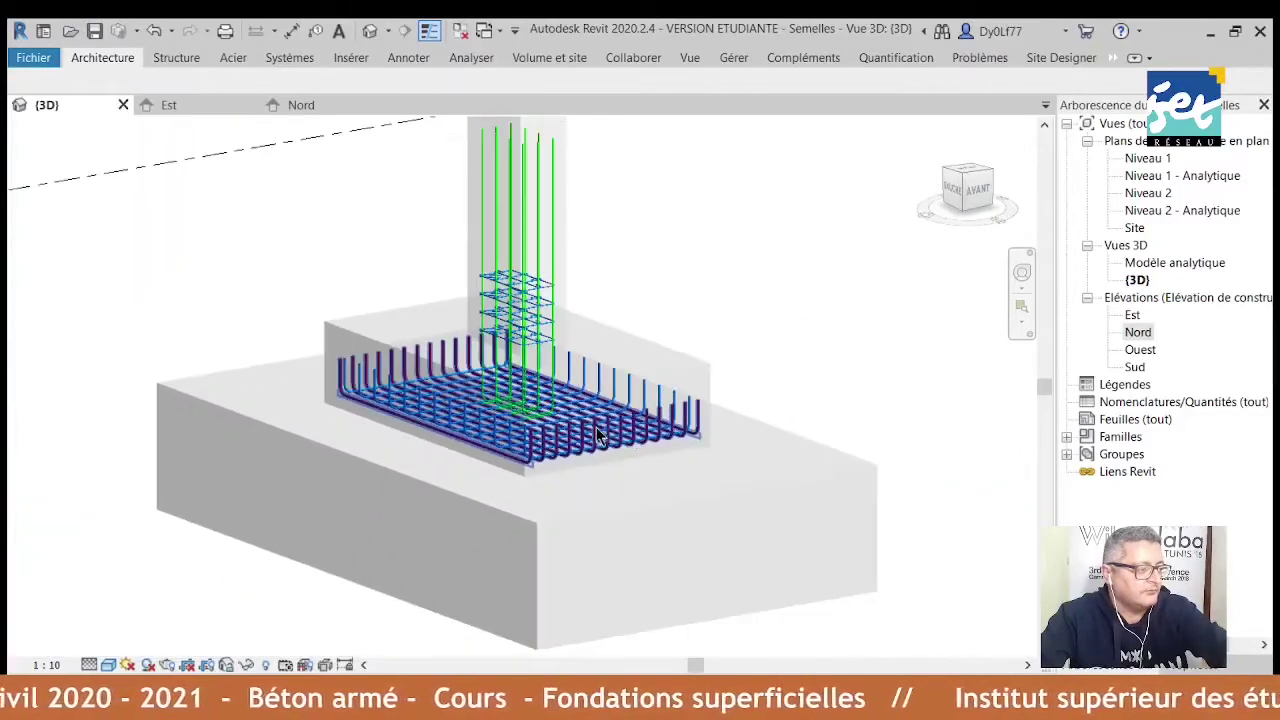
{"action": "scroll", "coordinate": [527, 460], "scroll_direction": "down", "scroll_amount": 1}
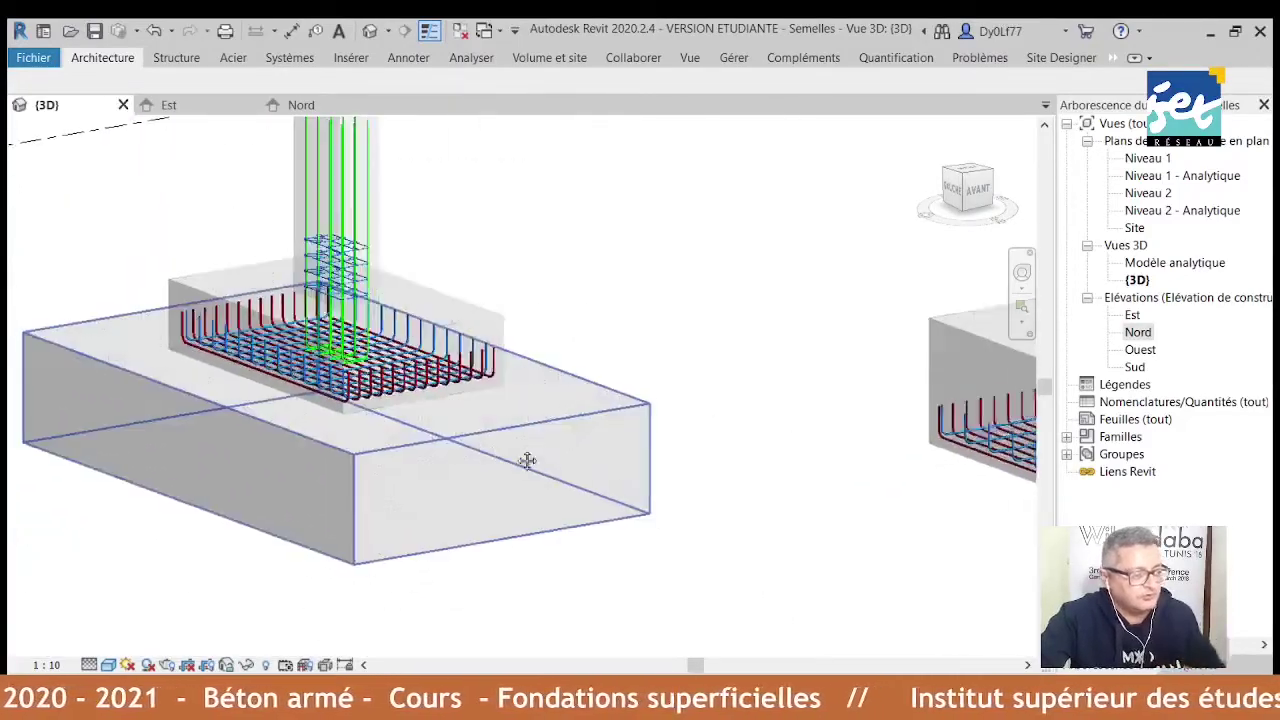
{"action": "scroll", "coordinate": [527, 460], "scroll_direction": "up", "scroll_amount": 2}
{"action": "scroll", "coordinate": [504, 446], "scroll_direction": "up", "scroll_amount": 2}
{"action": "scroll", "coordinate": [504, 446], "scroll_direction": "up", "scroll_amount": 2}
{"action": "scroll", "coordinate": [500, 400], "scroll_direction": "up", "scroll_amount": 2}
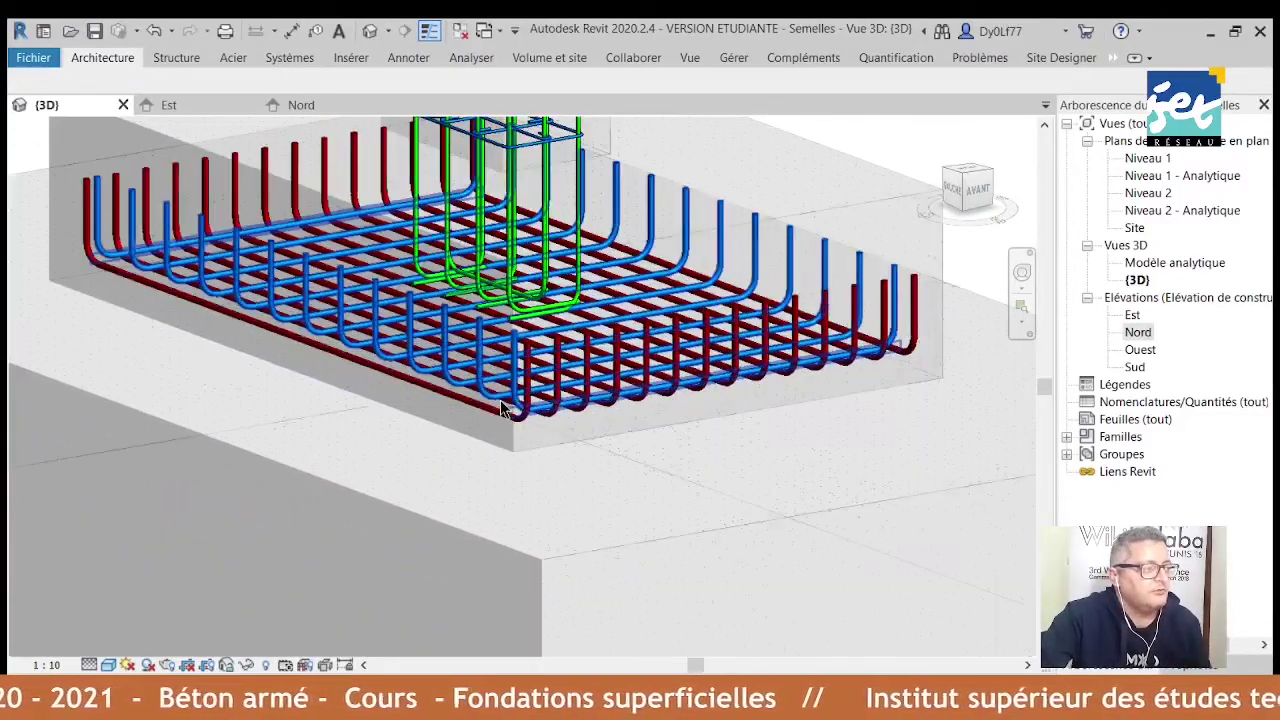
{"action": "scroll", "coordinate": [500, 400], "scroll_direction": "down", "scroll_amount": 1}
{"action": "left_click_drag", "start_coordinate": [500, 400], "coordinate": [892, 500]}
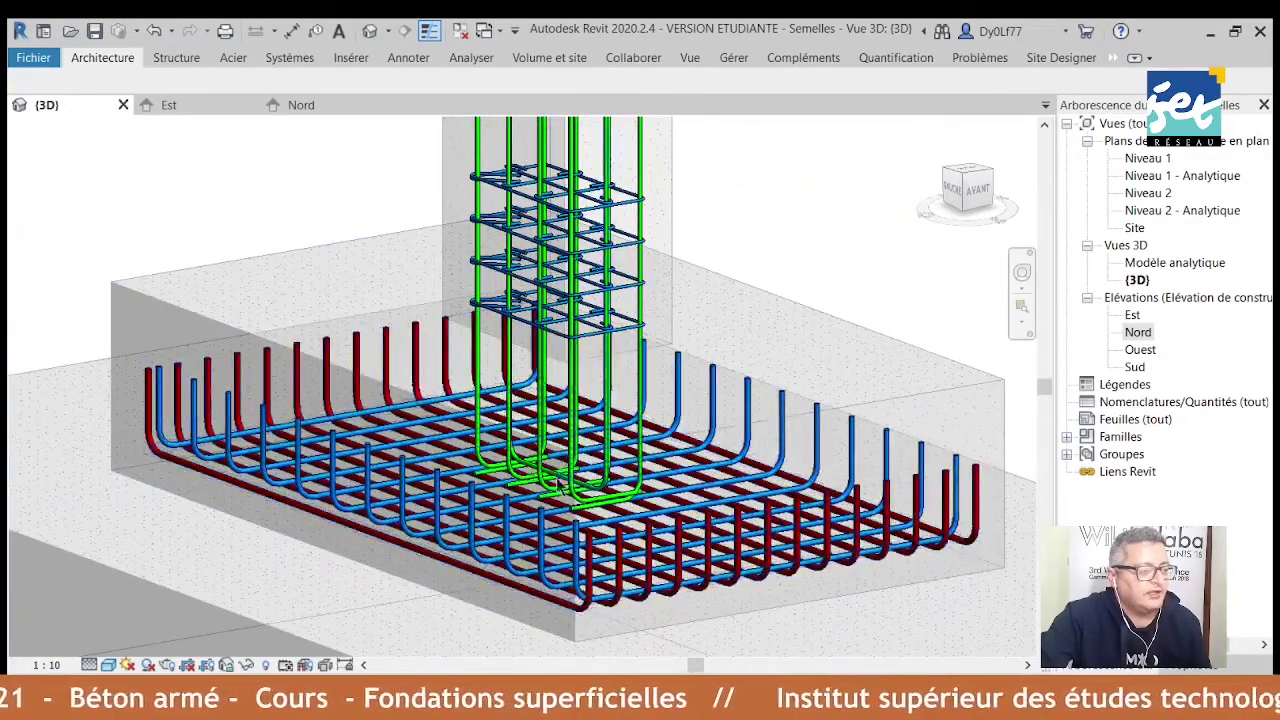
- Show the East (Est) elevation, panned and zoomed onto the right footing
{"action": "left_click", "coordinate": [233, 106]}
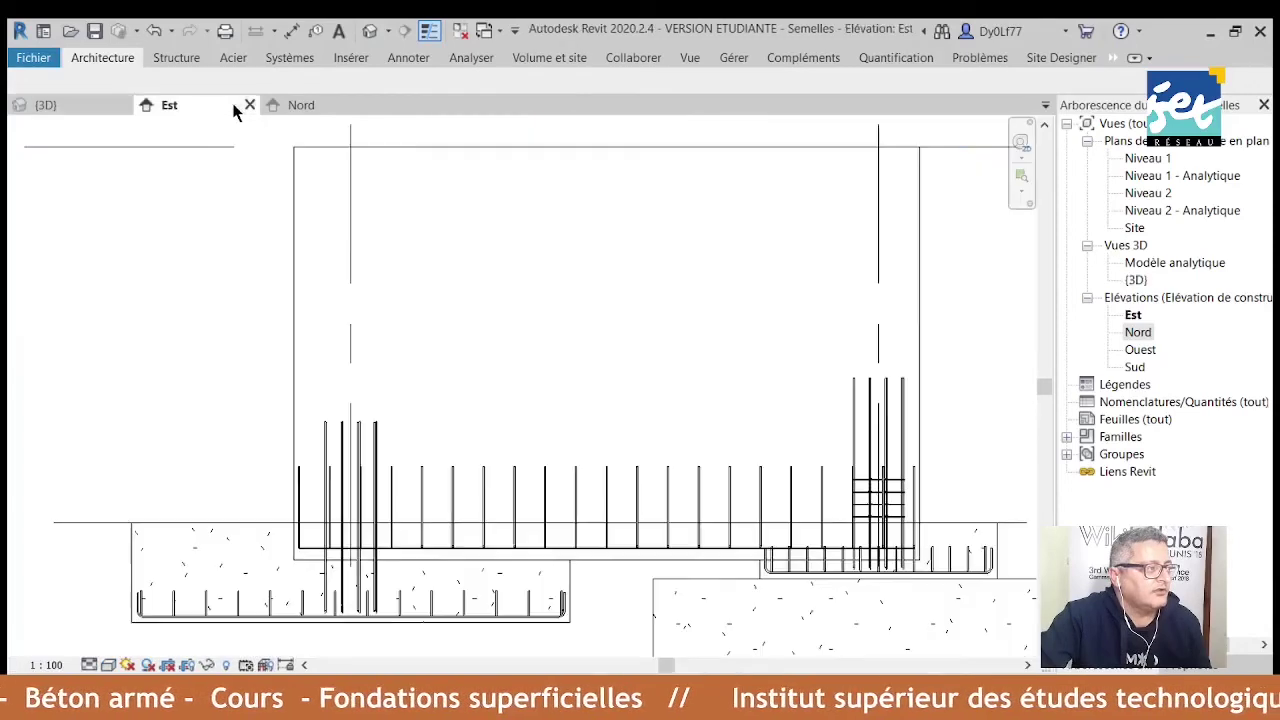
{"action": "left_click_drag", "start_coordinate": [787, 560], "coordinate": [490, 520]}
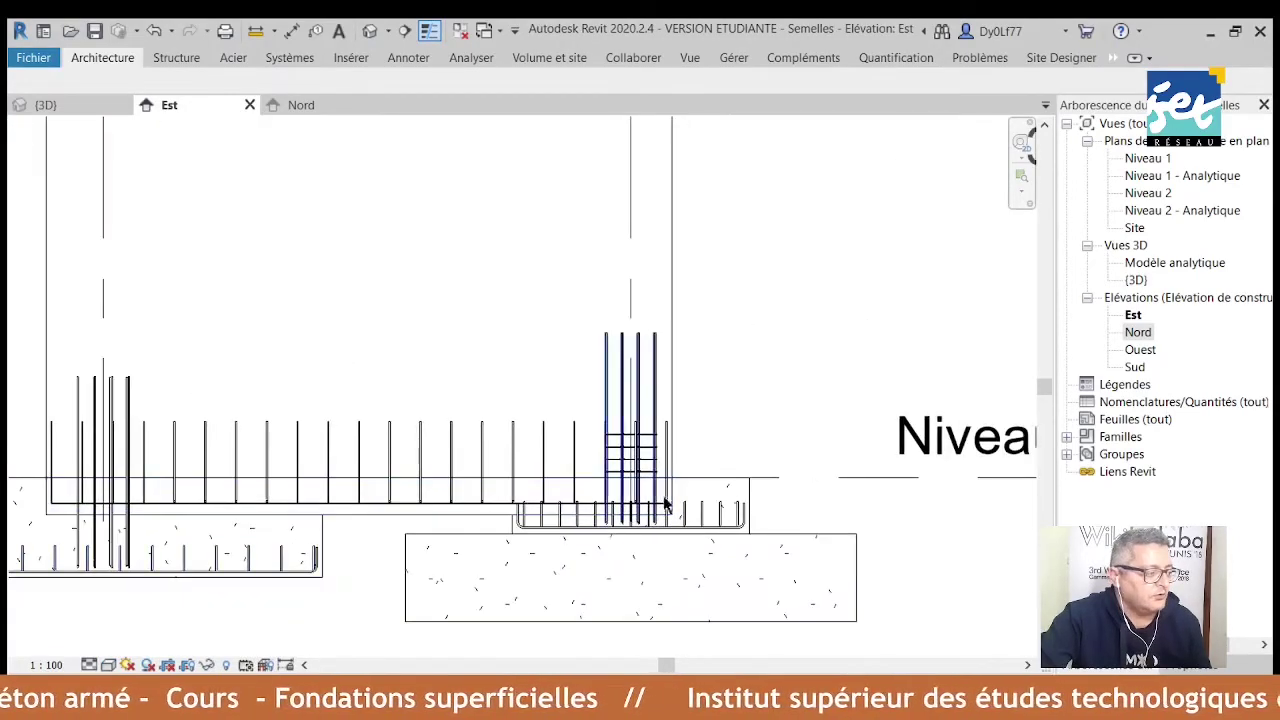
{"action": "scroll", "coordinate": [614, 519], "scroll_direction": "up", "scroll_amount": 3}
{"action": "scroll", "coordinate": [637, 514], "scroll_direction": "up", "scroll_amount": 2}
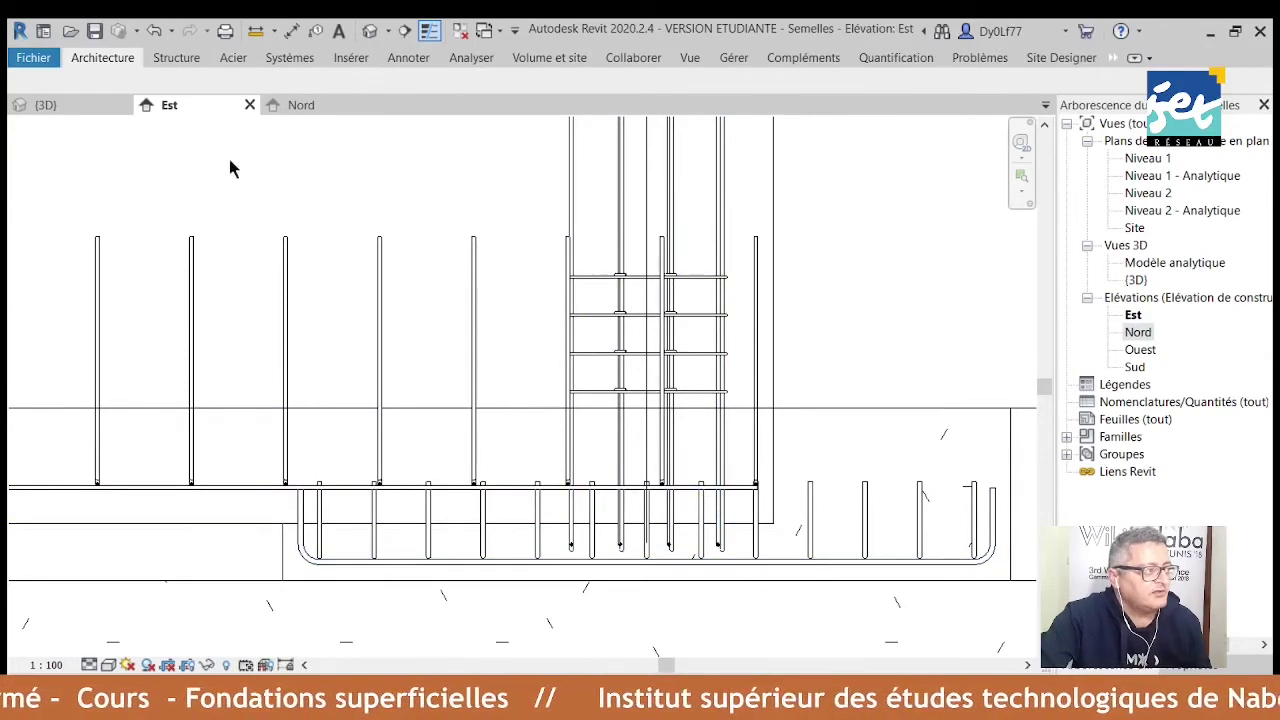
- Review both footings in the West (Ouest) elevation, then switch to the South (Sud) elevation
{"action": "double_click", "coordinate": [1143, 350]}
{"action": "scroll", "coordinate": [731, 543], "scroll_direction": "up", "scroll_amount": 1}
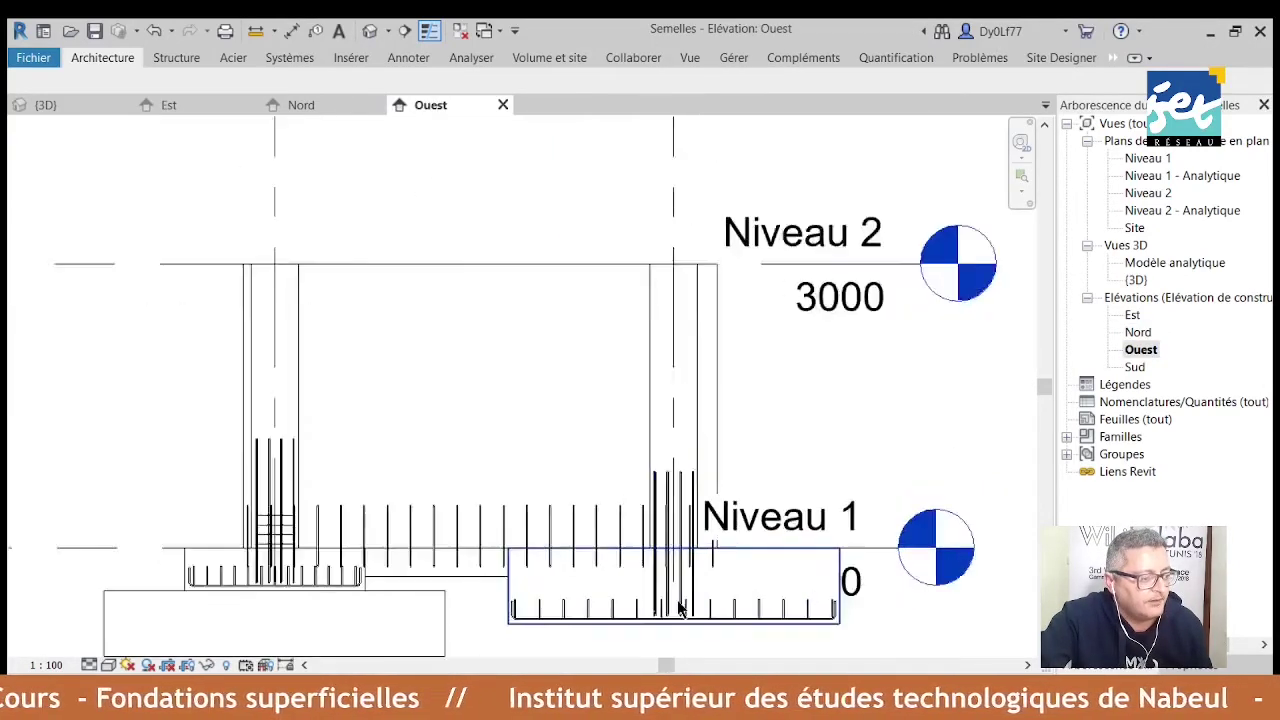
{"action": "scroll", "coordinate": [777, 609], "scroll_direction": "up", "scroll_amount": 2}
{"action": "scroll", "coordinate": [831, 531], "scroll_direction": "up", "scroll_amount": 1}
{"action": "scroll", "coordinate": [758, 514], "scroll_direction": "up", "scroll_amount": 1}
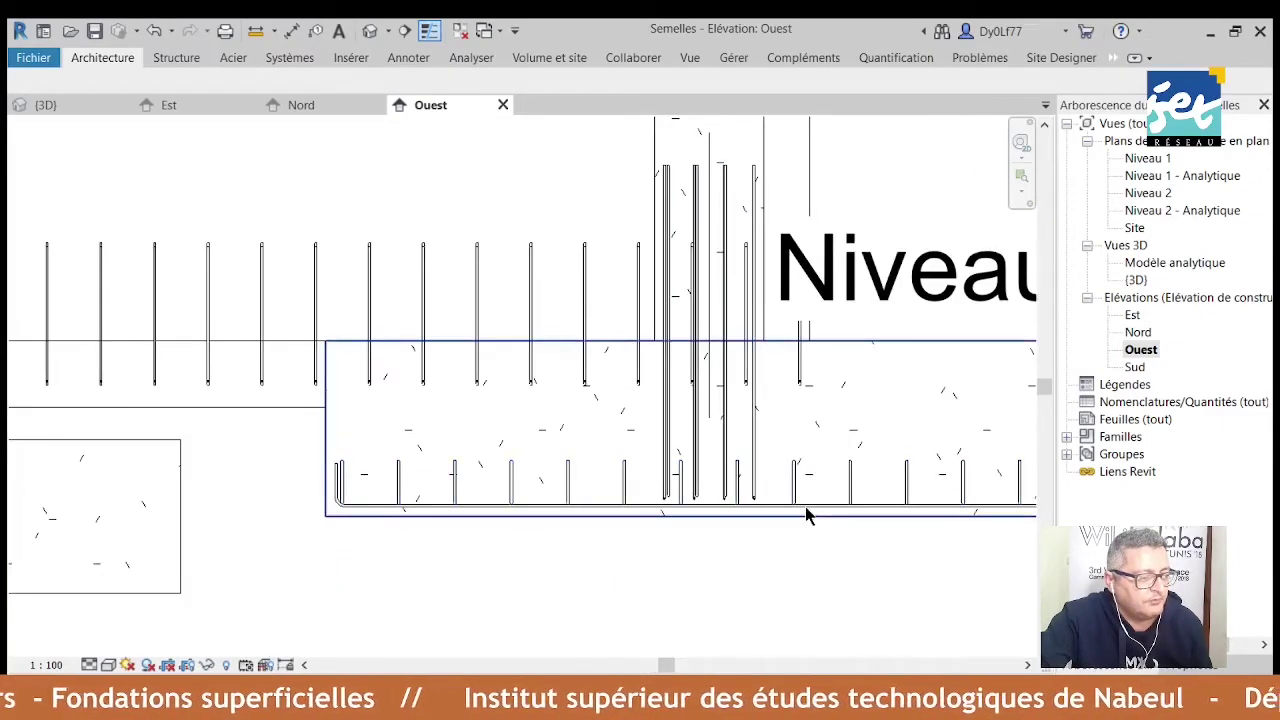
{"action": "scroll", "coordinate": [808, 515], "scroll_direction": "down", "scroll_amount": 2}
{"action": "left_click_drag", "start_coordinate": [336, 504], "coordinate": [697, 528]}
{"action": "scroll", "coordinate": [534, 509], "scroll_direction": "up", "scroll_amount": 1}
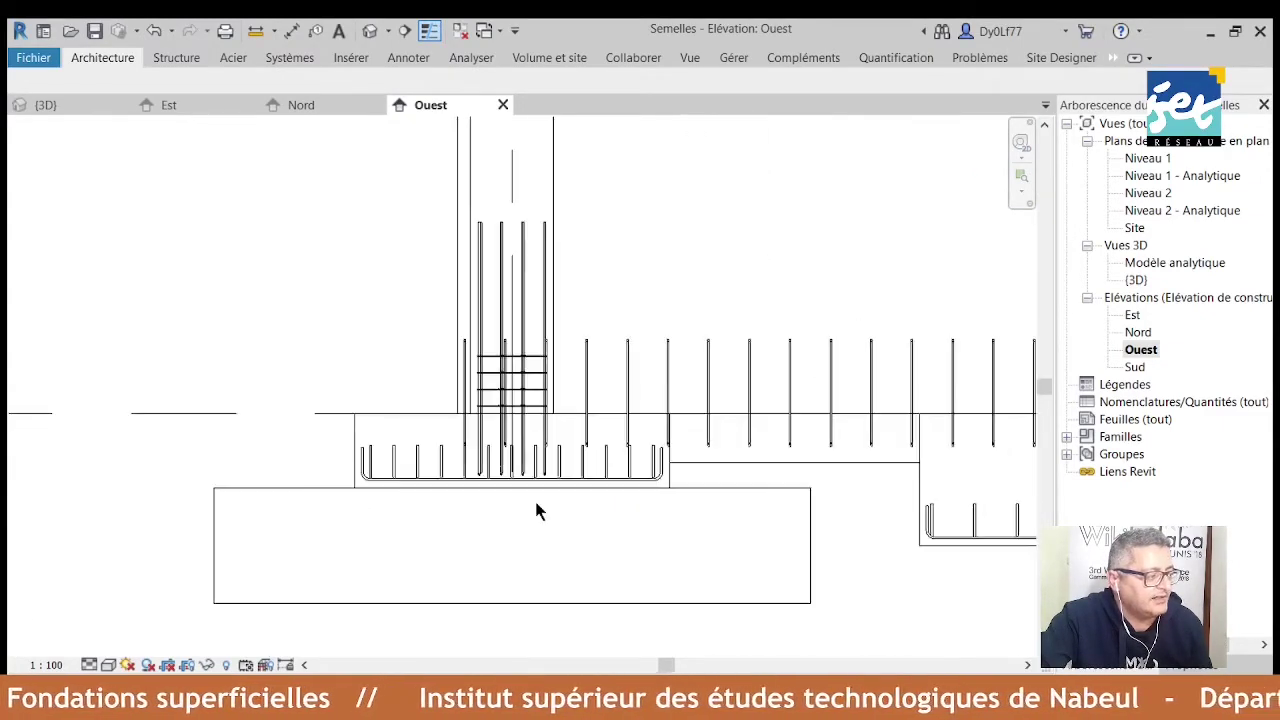
{"action": "left_click_drag", "start_coordinate": [745, 485], "coordinate": [508, 490]}
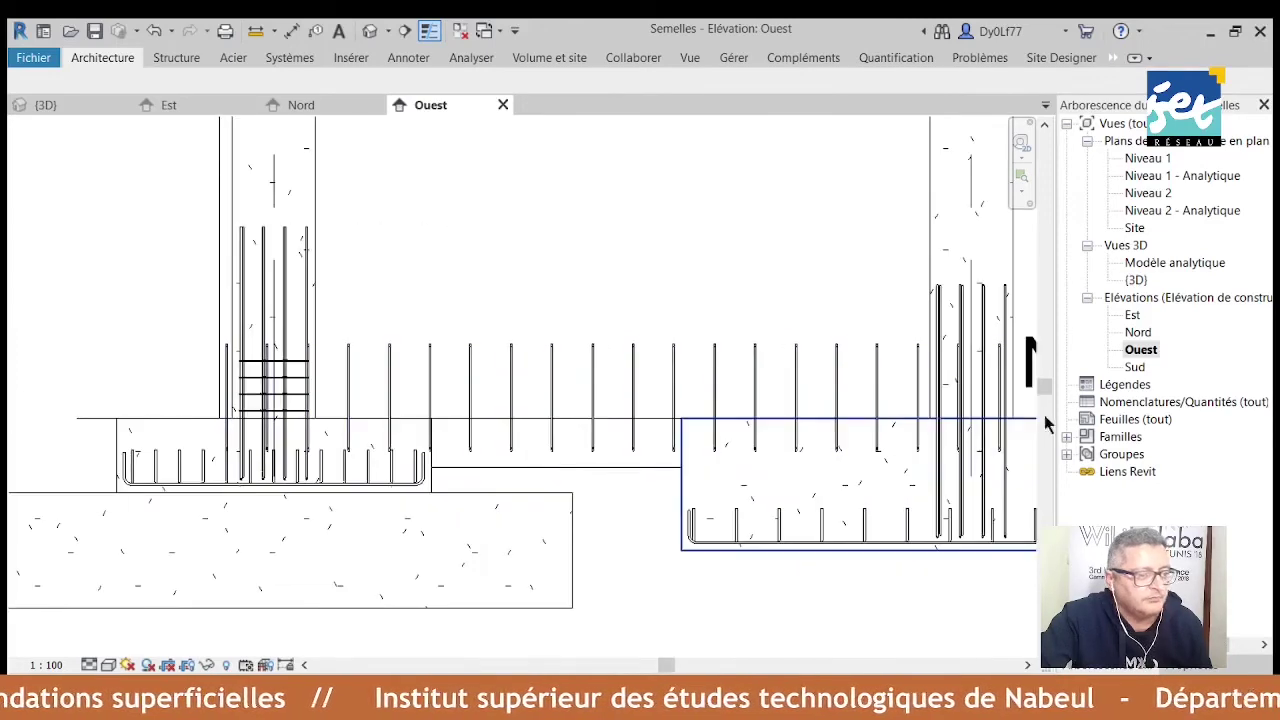
{"action": "double_click", "coordinate": [1134, 369]}
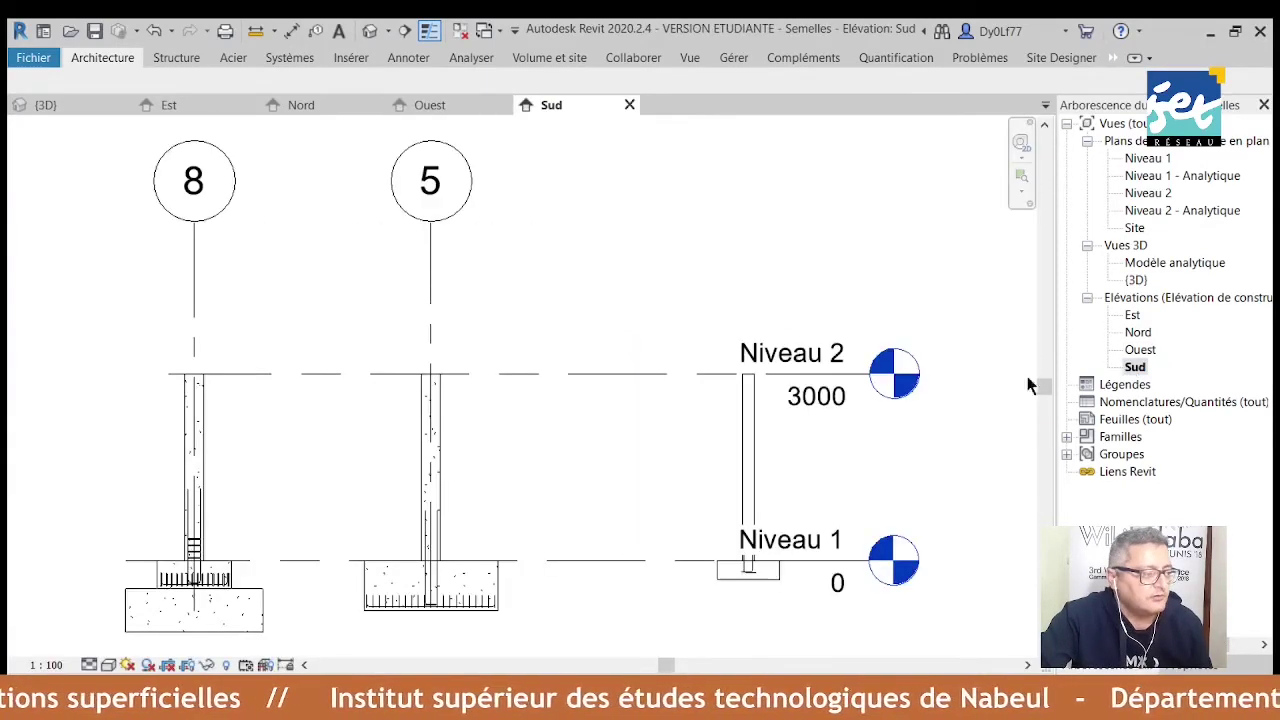
{"action": "scroll", "coordinate": [430, 592], "scroll_direction": "up", "scroll_amount": 2}
{"action": "scroll", "coordinate": [543, 451], "scroll_direction": "up", "scroll_amount": 2}
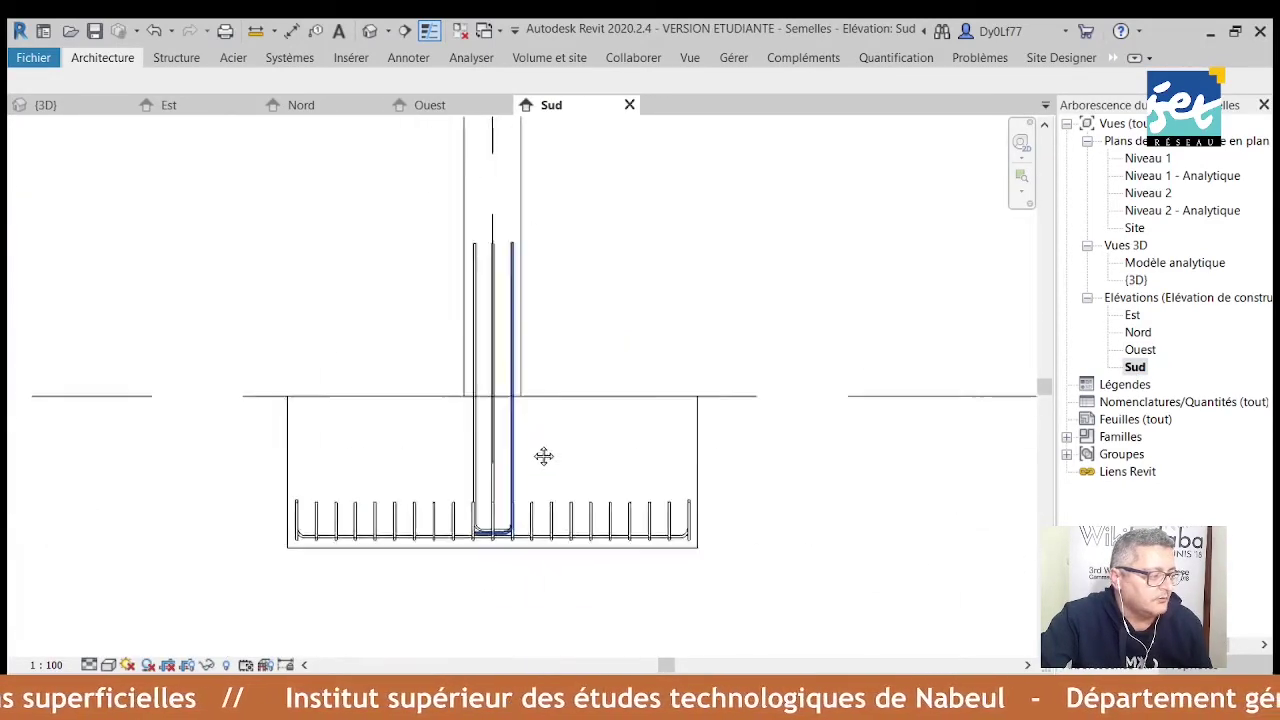
{"action": "scroll", "coordinate": [528, 457], "scroll_direction": "up", "scroll_amount": 2}
{"action": "scroll", "coordinate": [518, 392], "scroll_direction": "up", "scroll_amount": 2}
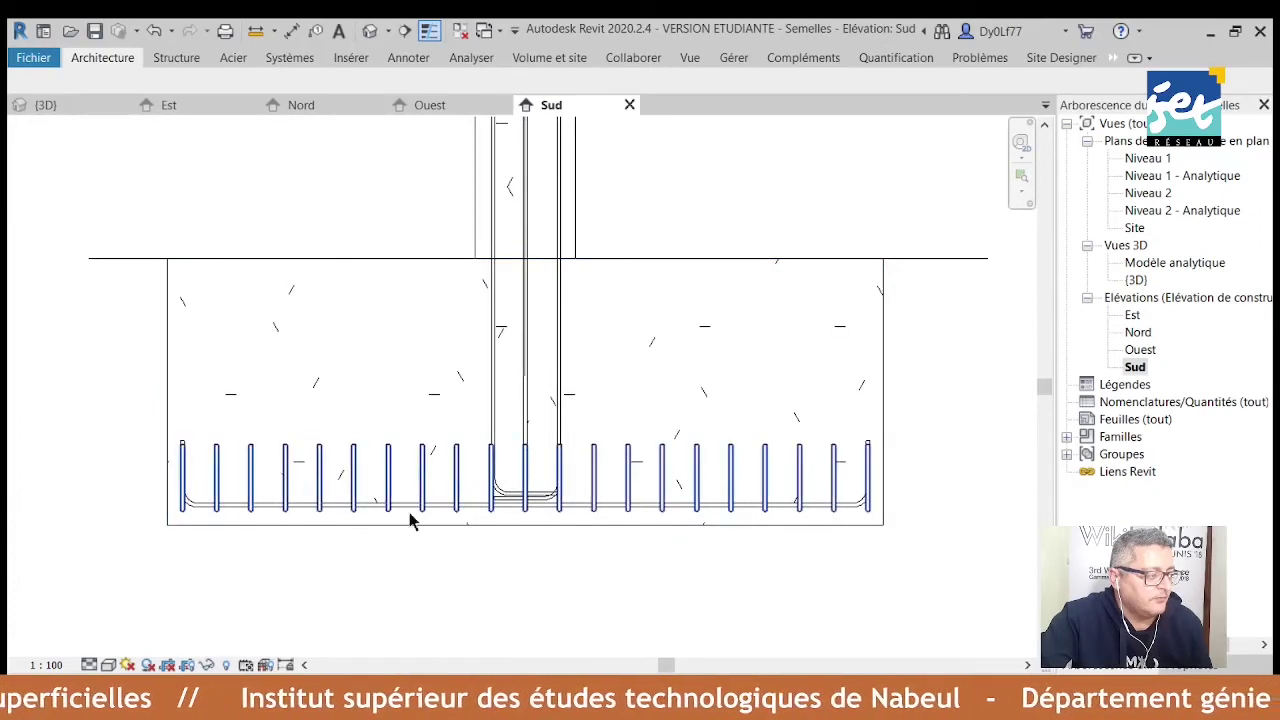
{"action": "scroll", "coordinate": [714, 449], "scroll_direction": "down", "scroll_amount": 3}
{"action": "scroll", "coordinate": [457, 463], "scroll_direction": "up", "scroll_amount": 2}
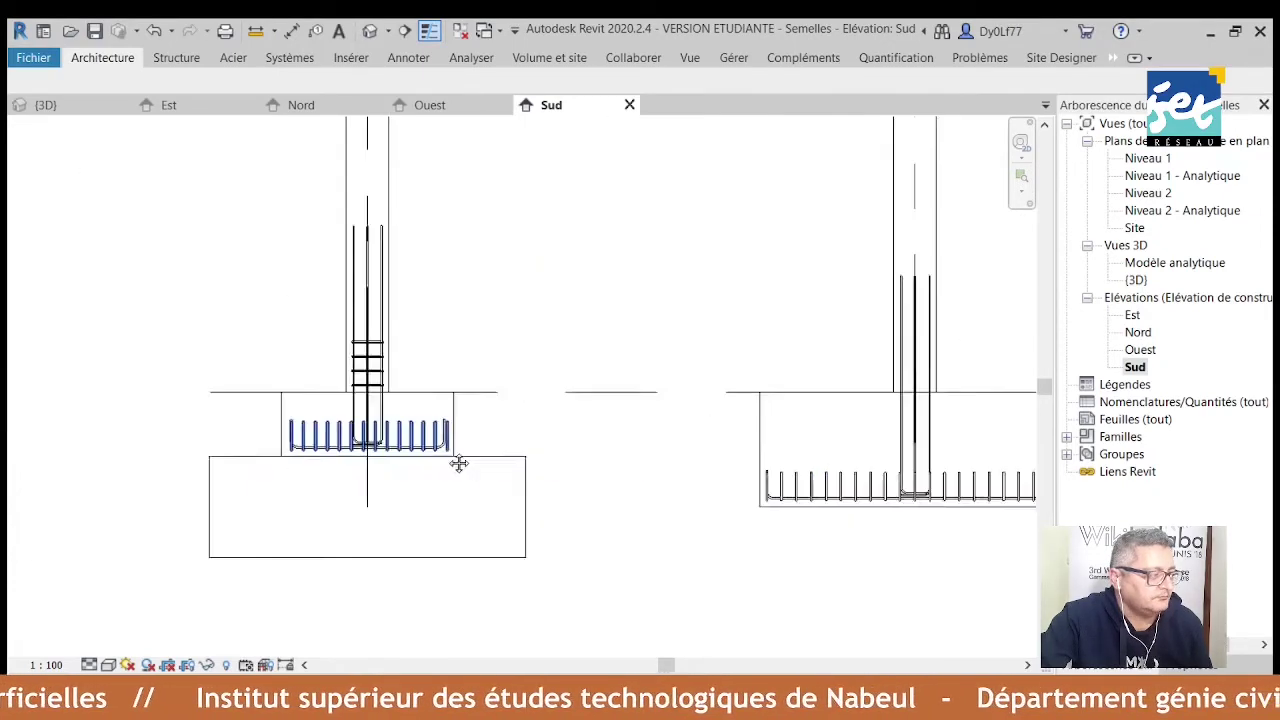
{"action": "scroll", "coordinate": [413, 447], "scroll_direction": "up", "scroll_amount": 1}
{"action": "scroll", "coordinate": [400, 447], "scroll_direction": "up", "scroll_amount": 2}
{"action": "scroll", "coordinate": [472, 365], "scroll_direction": "up", "scroll_amount": 1}
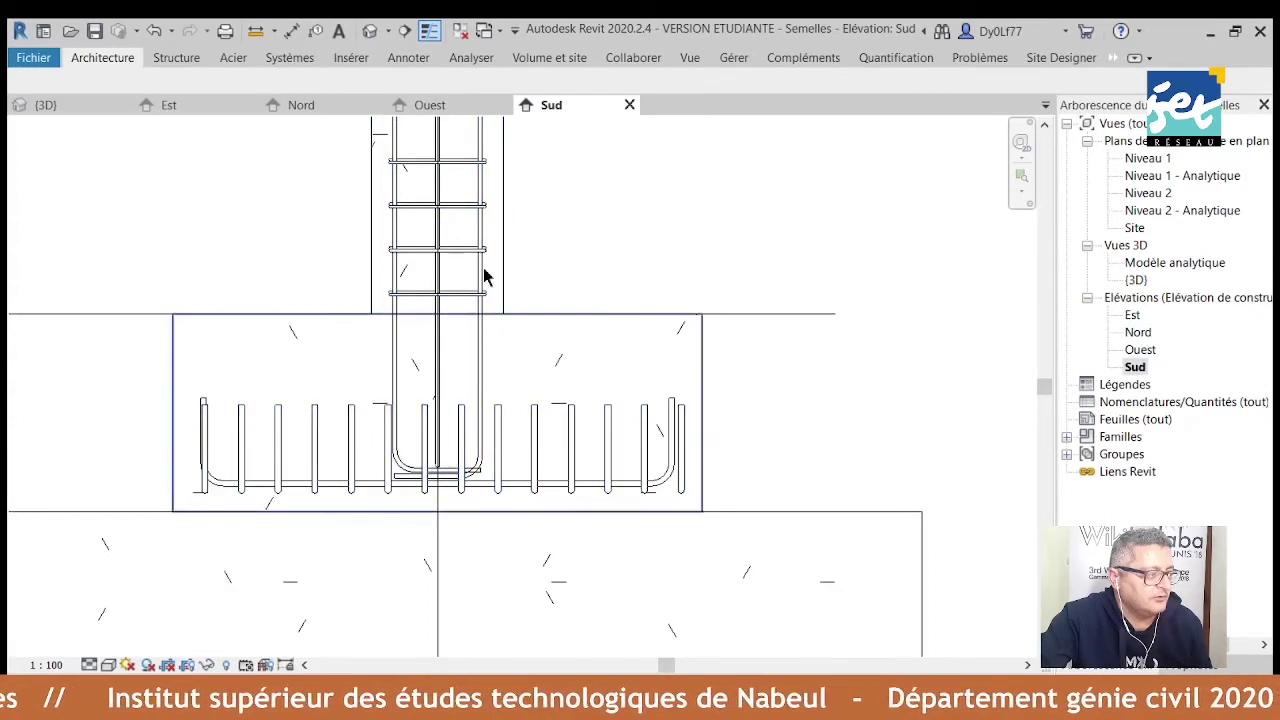
{"action": "scroll", "coordinate": [487, 330], "scroll_direction": "down", "scroll_amount": 1}
{"action": "scroll", "coordinate": [505, 193], "scroll_direction": "up", "scroll_amount": 1}
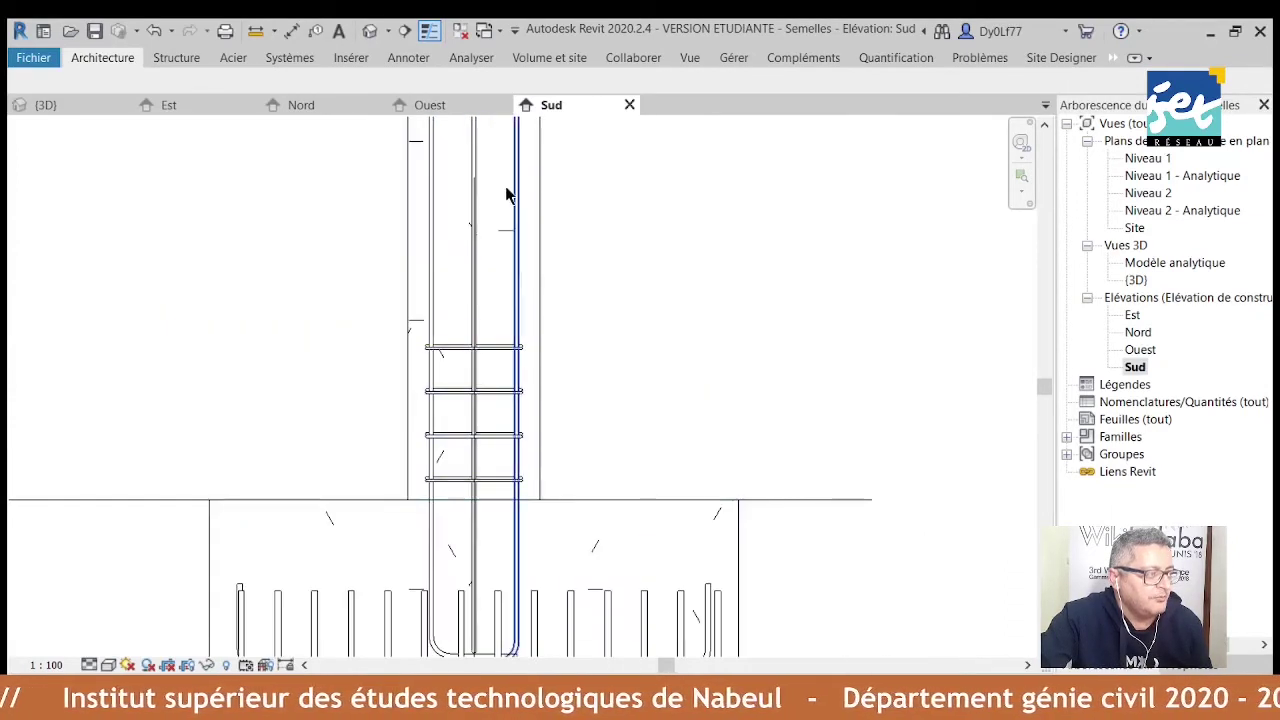
{"action": "scroll", "coordinate": [500, 347], "scroll_direction": "down", "scroll_amount": 1}
{"action": "scroll", "coordinate": [492, 343], "scroll_direction": "down", "scroll_amount": 1}
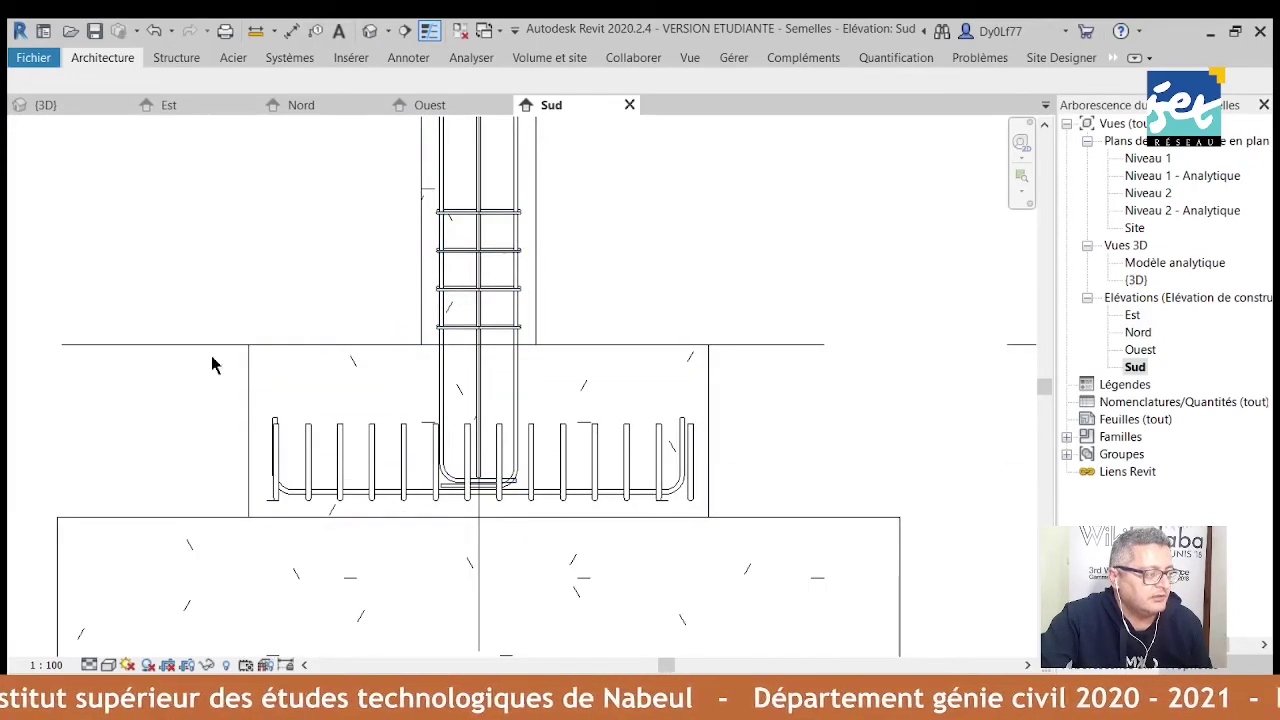
{"action": "scroll", "coordinate": [640, 460], "scroll_direction": "down", "scroll_amount": 2}
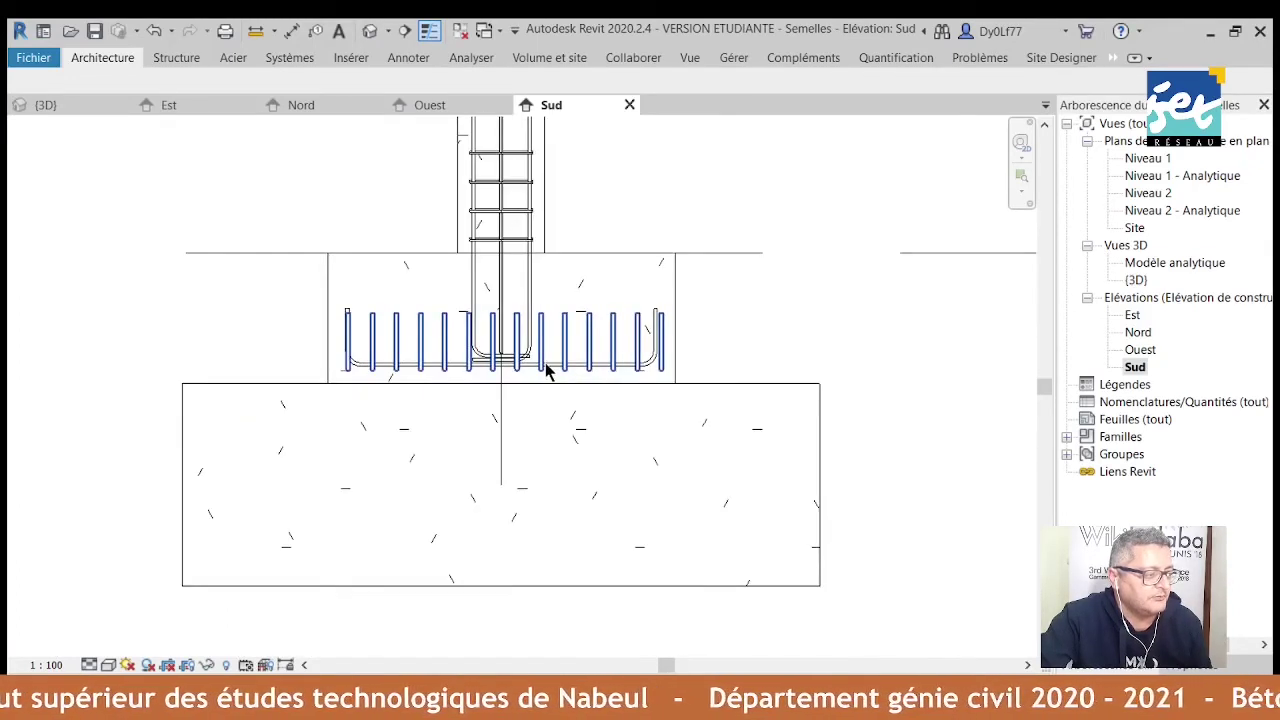